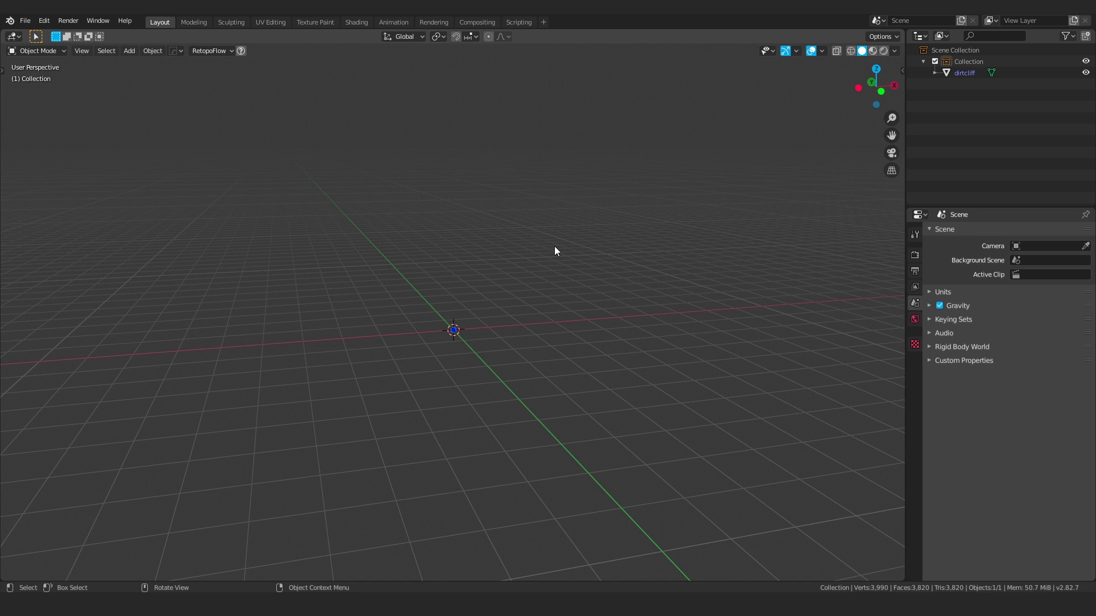
Step: Select the dirtcliff object and scale it down uniformly twice, by factors of about 0.192 and 0.167
click(960, 74)
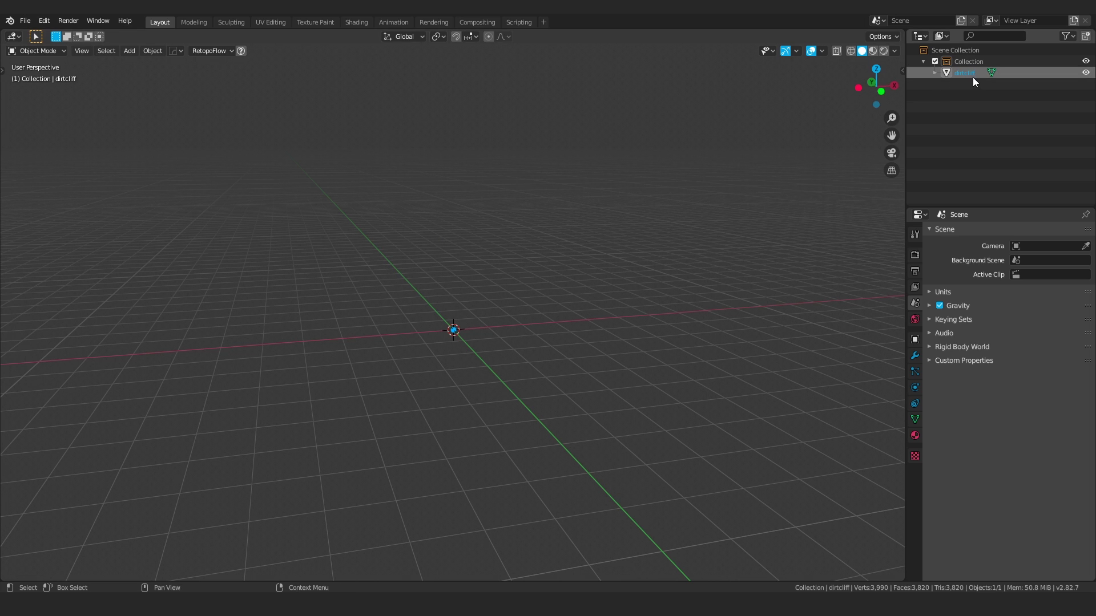
key(s)
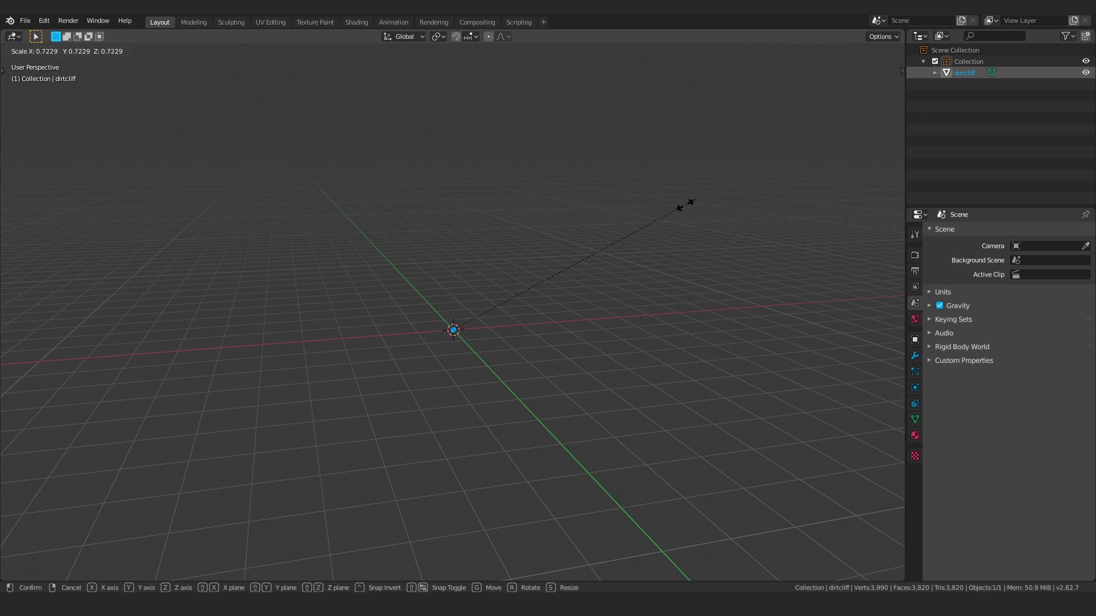
click(536, 285)
key(s)
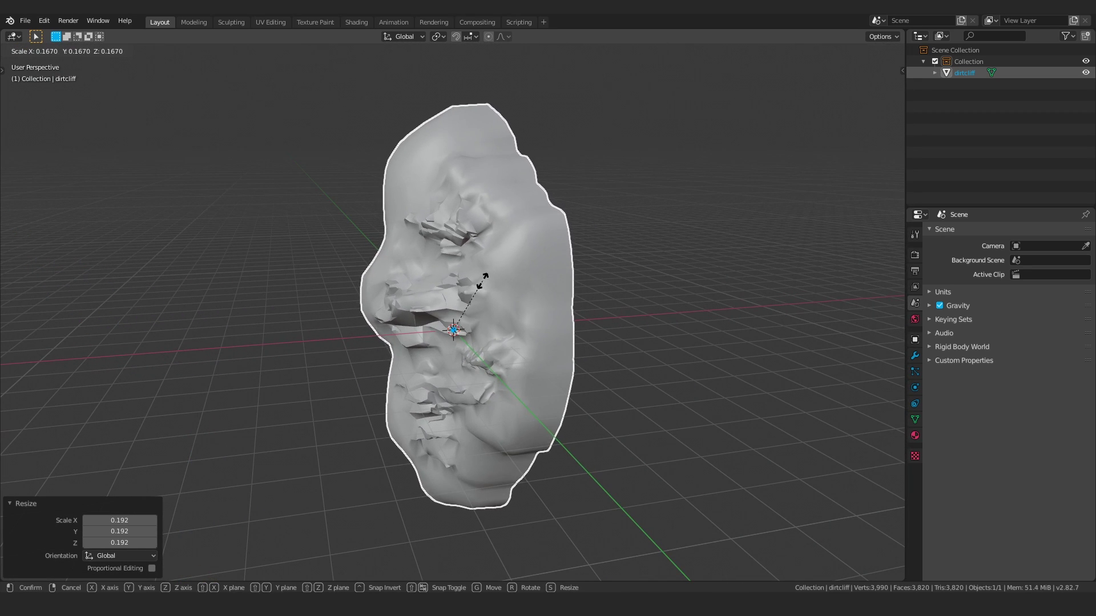
click(565, 255)
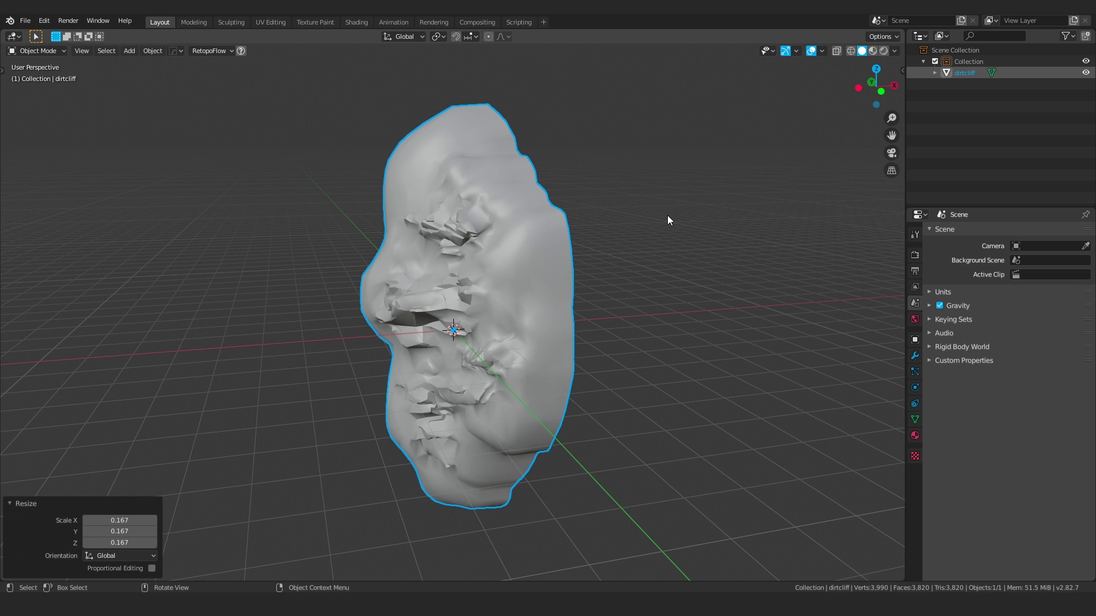
Step: Rotate the dirtcliff object 90° about the global Y axis
key(r)
key(y)
key(9)
key(0)
key(Return)
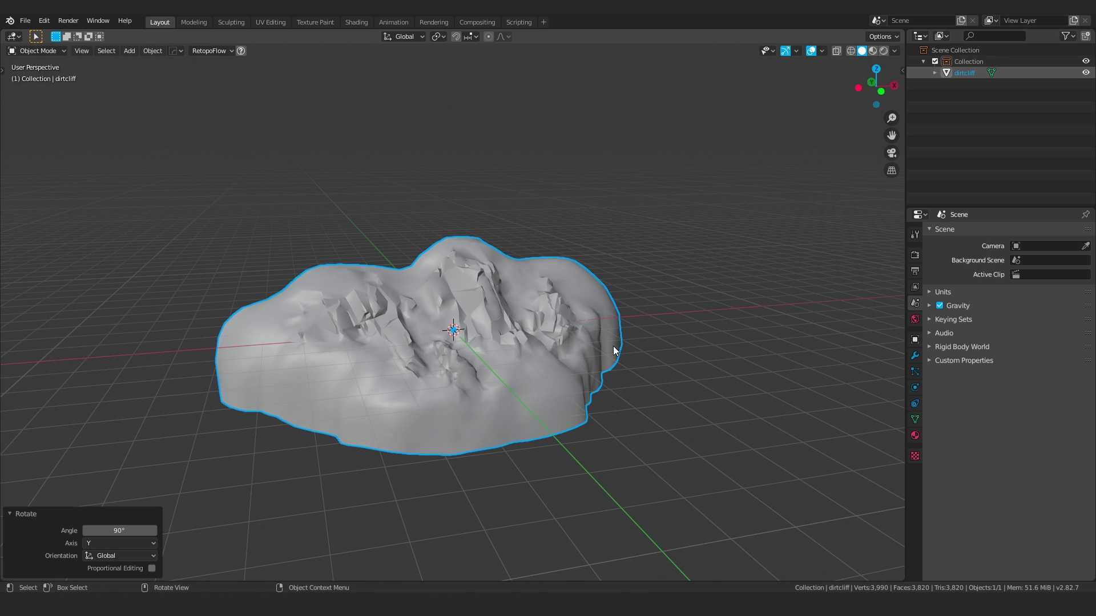
Step: Move the dirtcliff object up about 2.55 m along Z and apply its rotation and scale
key(g)
key(z)
key(Return)
key(ctrl+a)
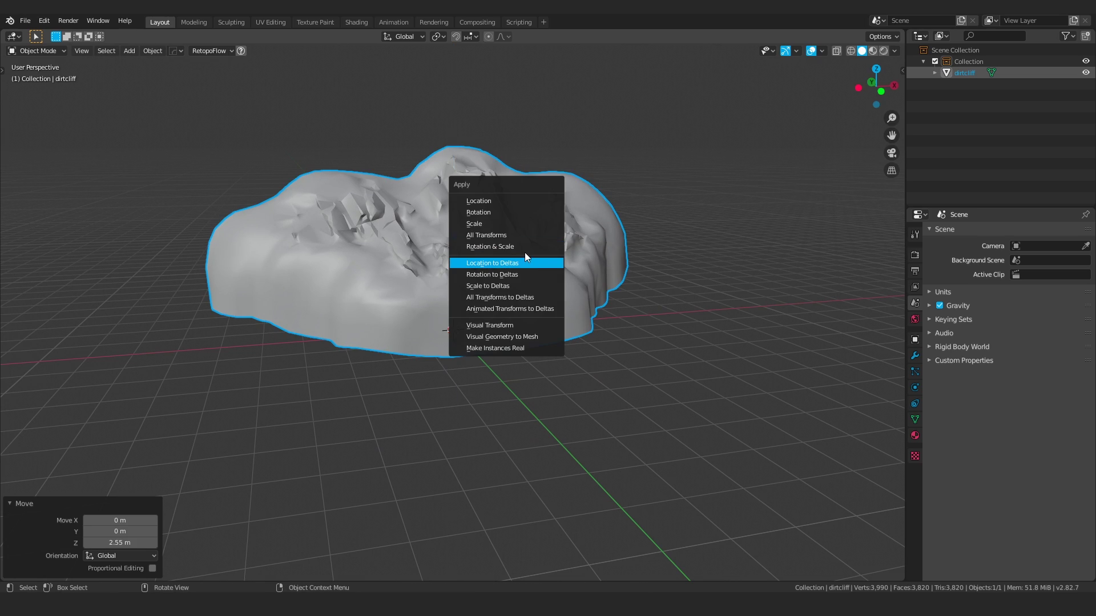
click(523, 247)
Step: Expand the dirtcliff object to list its mesh's materials and open the settings of Material.000001
middle_drag(553, 227, 480, 242)
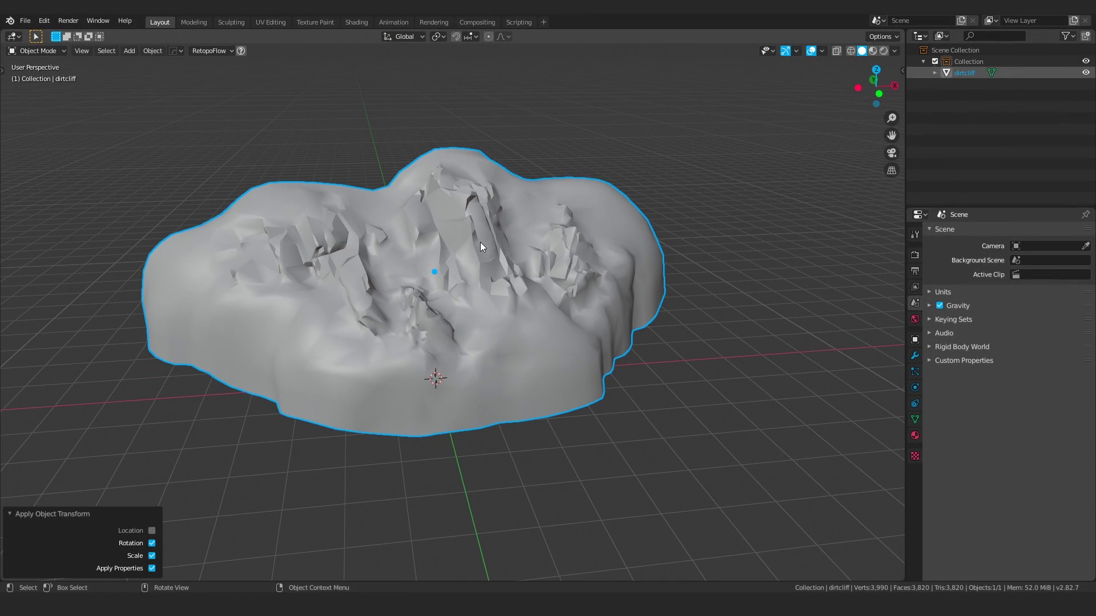
scroll(481, 242, up, 4)
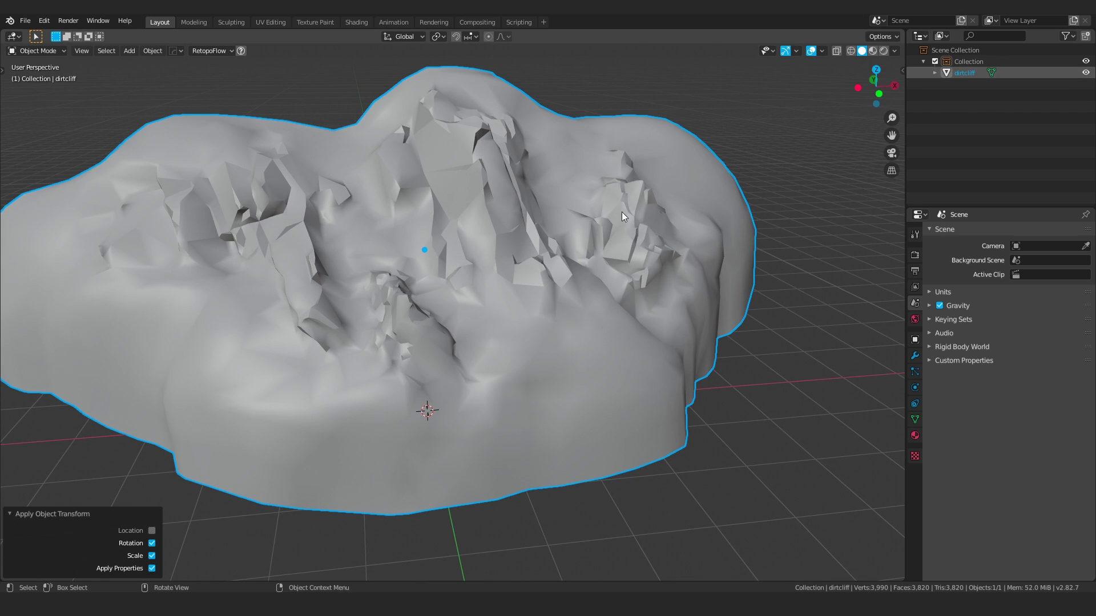
click(934, 73)
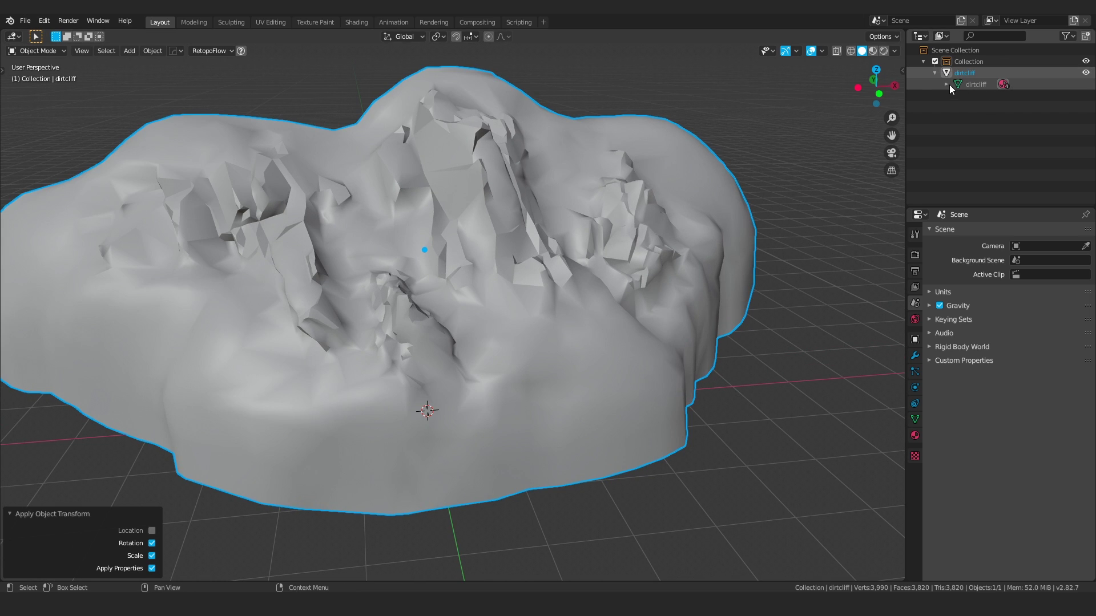
click(947, 84)
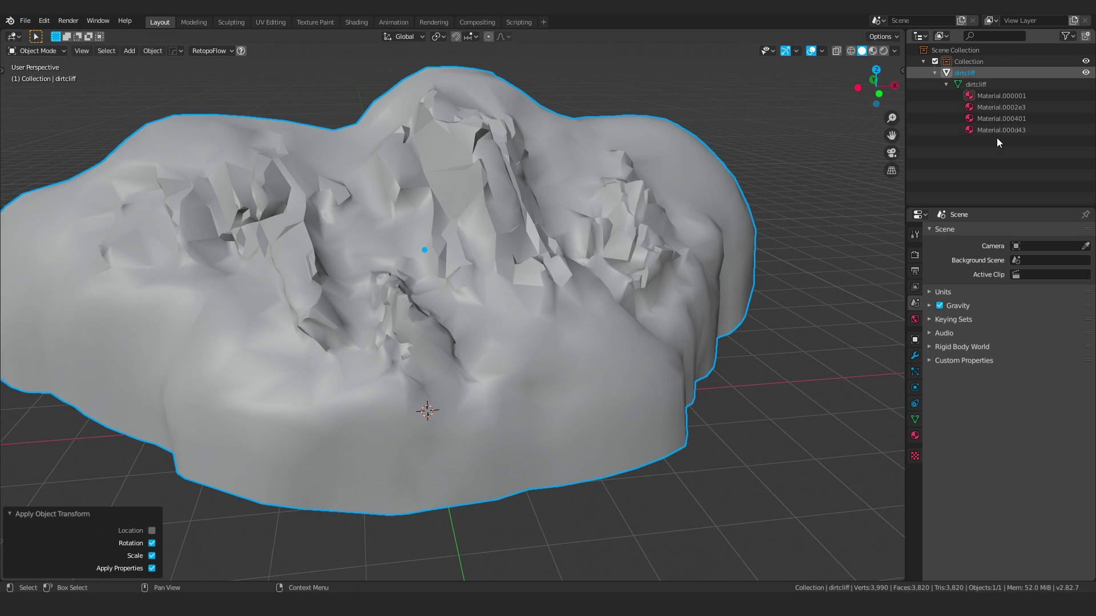
middle_drag(567, 201, 608, 196)
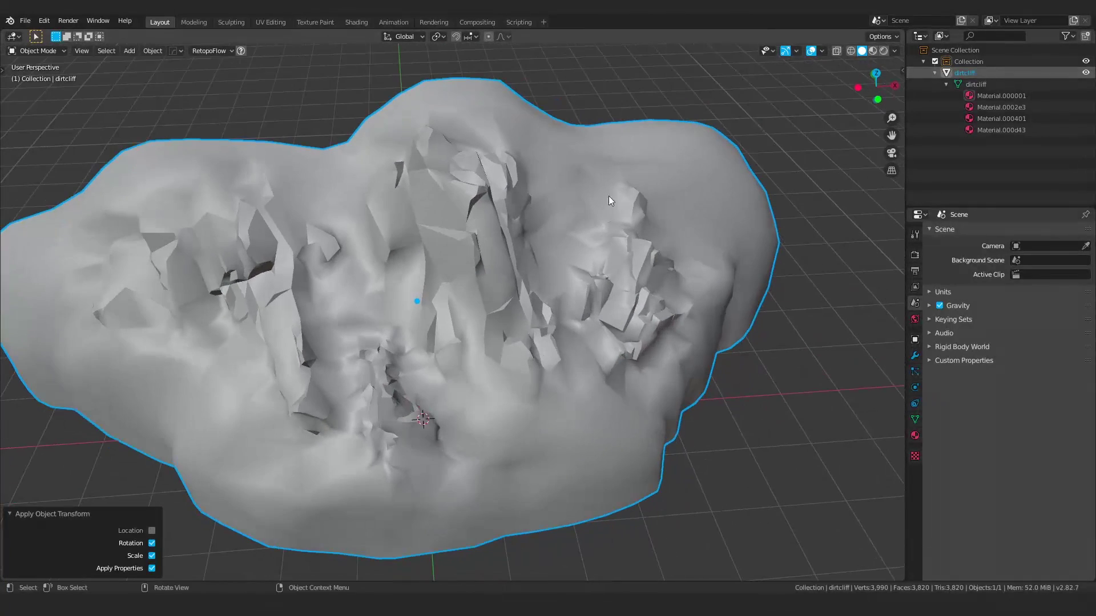
click(1002, 97)
click(915, 435)
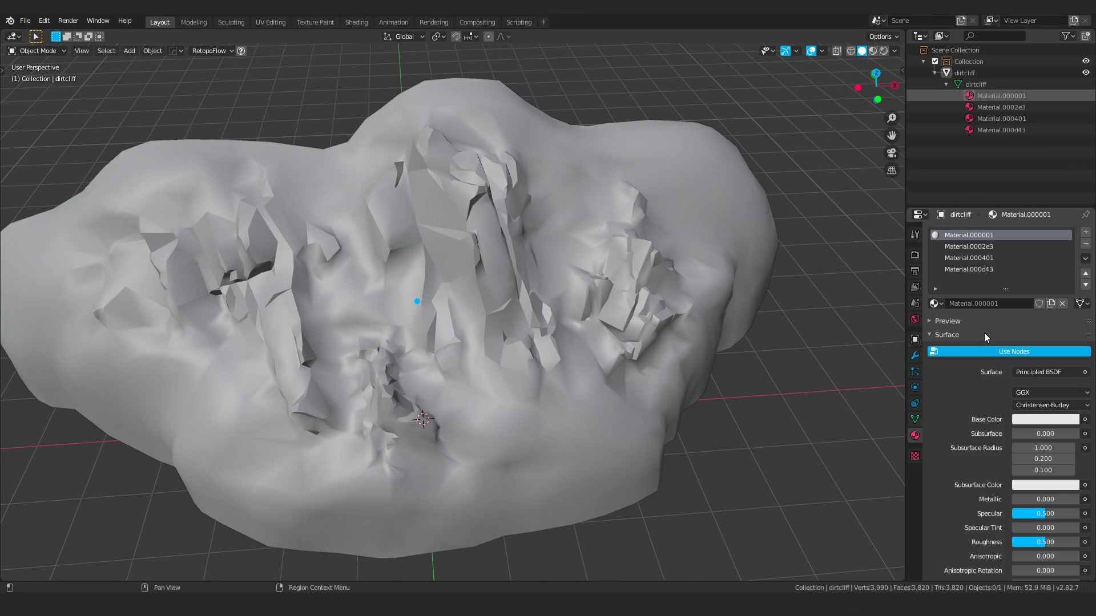
Step: Rename Material.000001 as Material_01
double_click(984, 237)
key(End)
key(BackSpace)
key(BackSpace)
key(BackSpace)
key(BackSpace)
key(BackSpace)
text(_01)
key(Return)
Step: Rename Material.0002e3 as Material_02
double_click(986, 245)
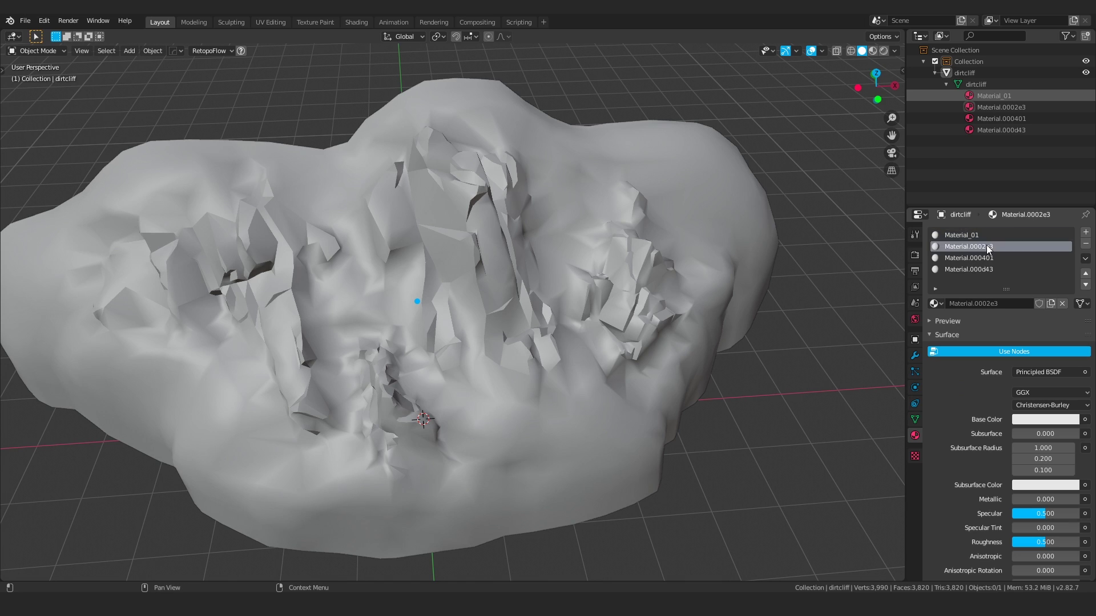
text(Material_01)
key(BackSpace)
text(2)
key(Return)
Step: Rename Material.000401 as Material_04
double_click(985, 258)
text(Material_01)
key(BackSpace)
text(4)
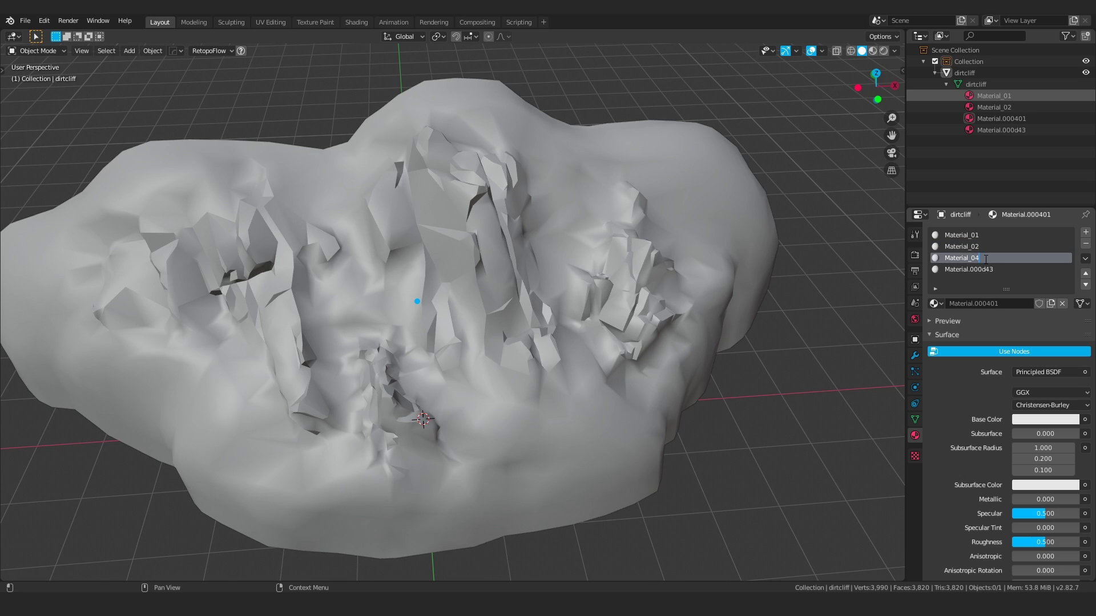
key(Return)
Step: Correct the name of the third material slot to Material_03
double_click(985, 259)
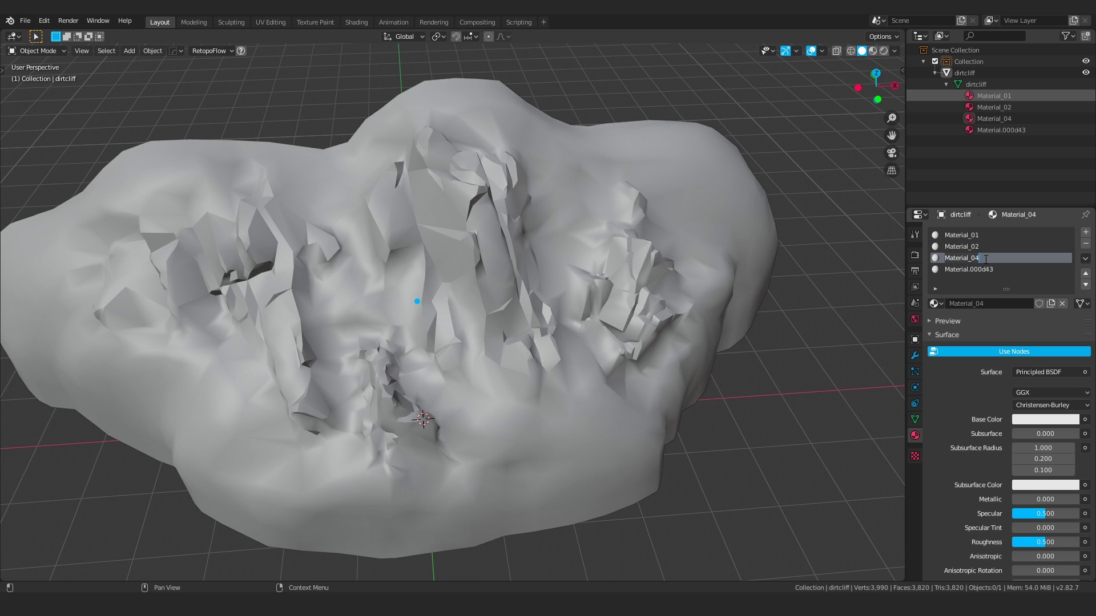
text(1)
key(BackSpace)
key(BackSpace)
text(3)
key(Return)
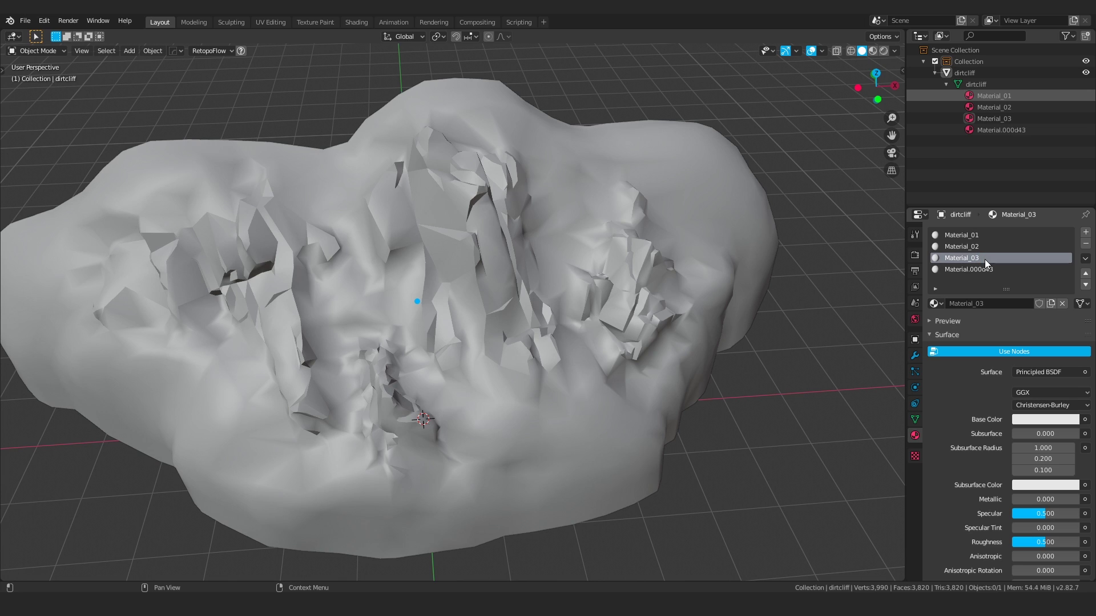
Step: Rename Material.000d43 as Material_04 and make the Material_01 slot active
double_click(979, 269)
text(Material_01)
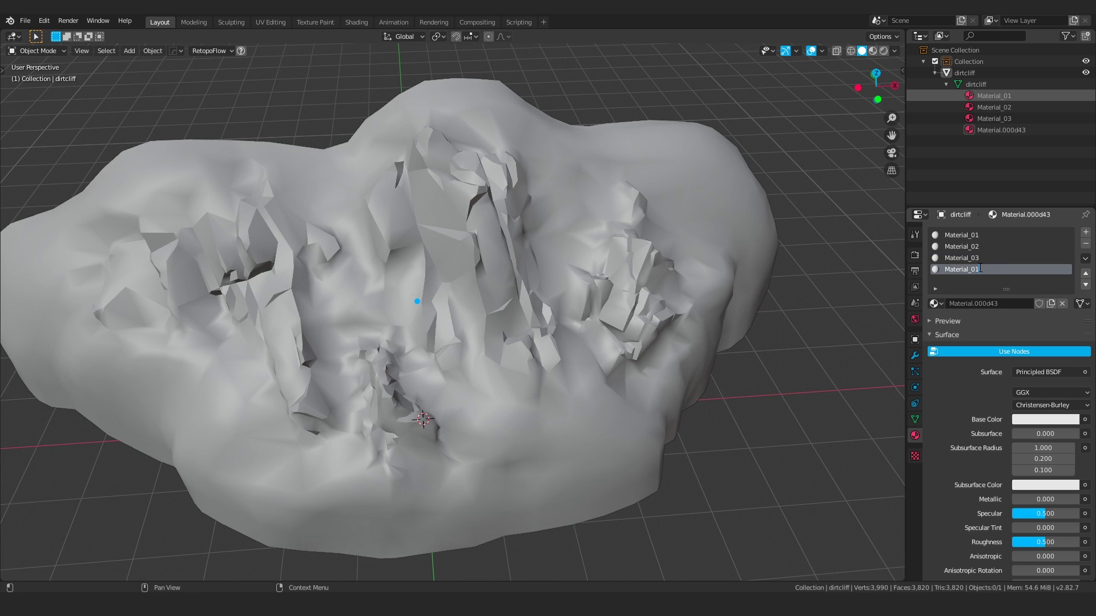
key(Return)
click(975, 234)
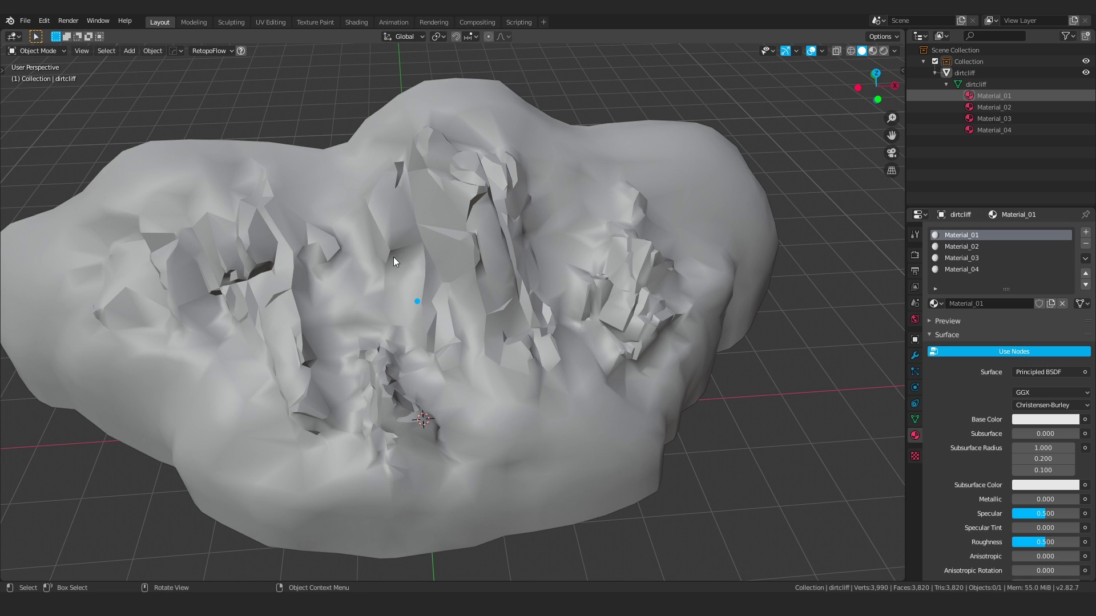
Step: Select the dirtcliff object and examine its rocky slopes from several angles
middle_drag(468, 246, 351, 297)
scroll(481, 221, down, 2)
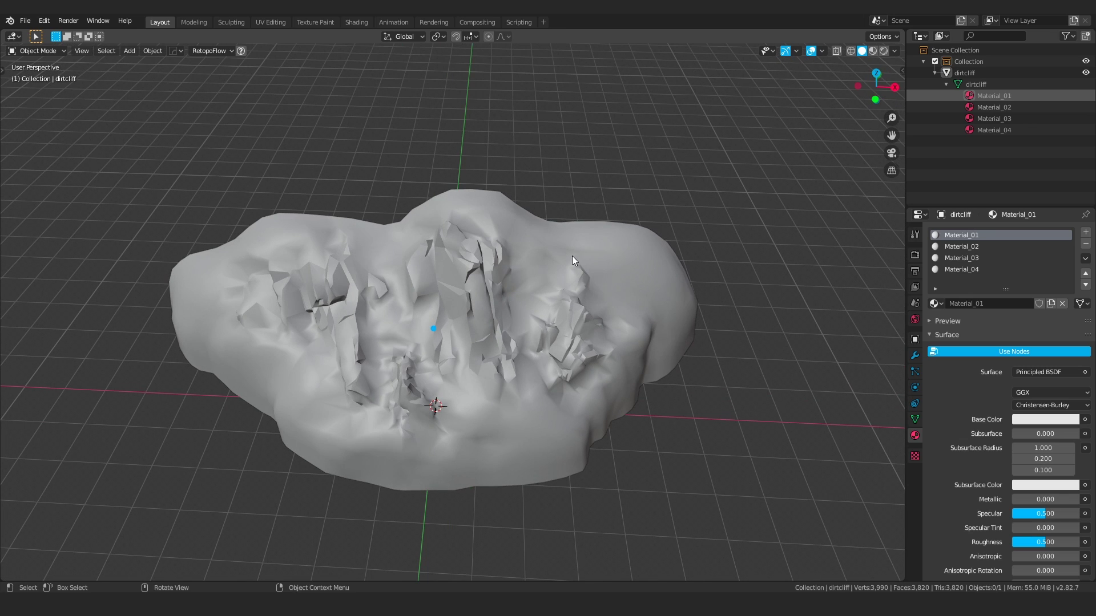
click(511, 297)
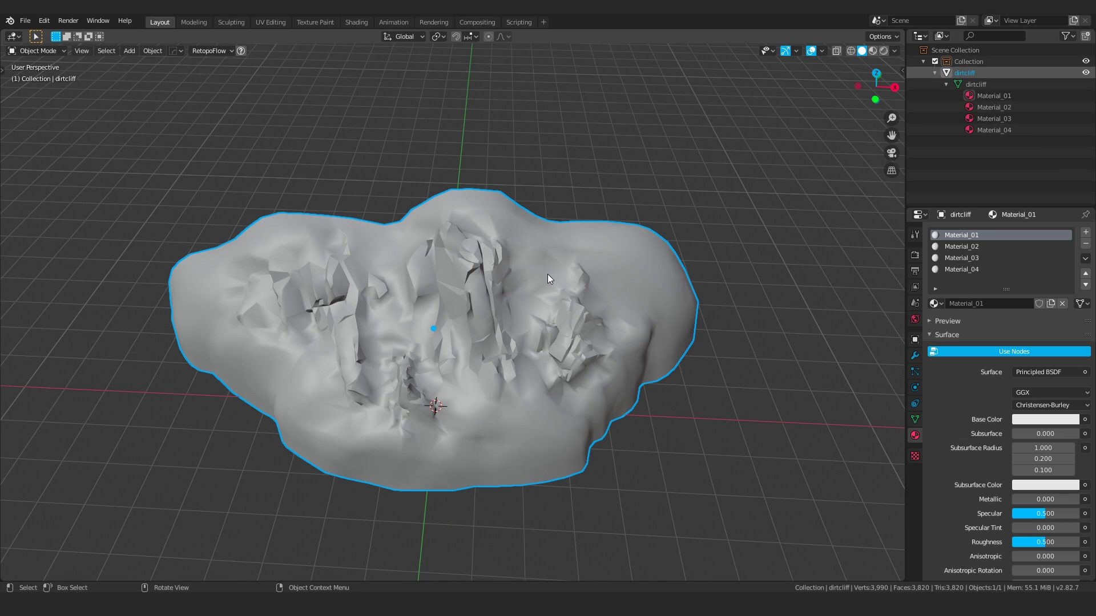
middle_drag(489, 295, 403, 278)
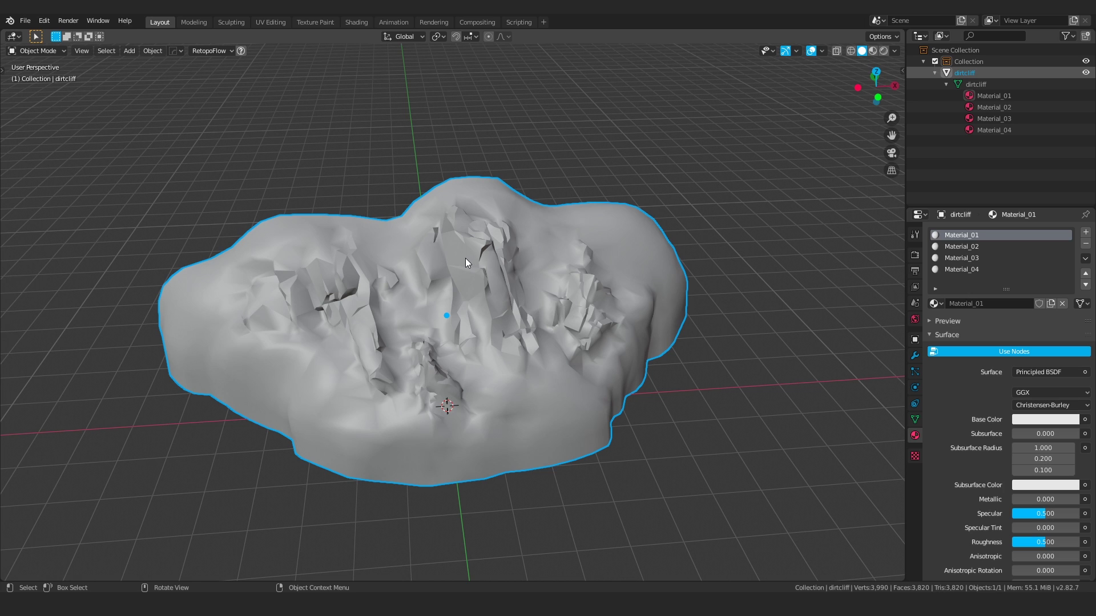
middle_drag(468, 298, 488, 296)
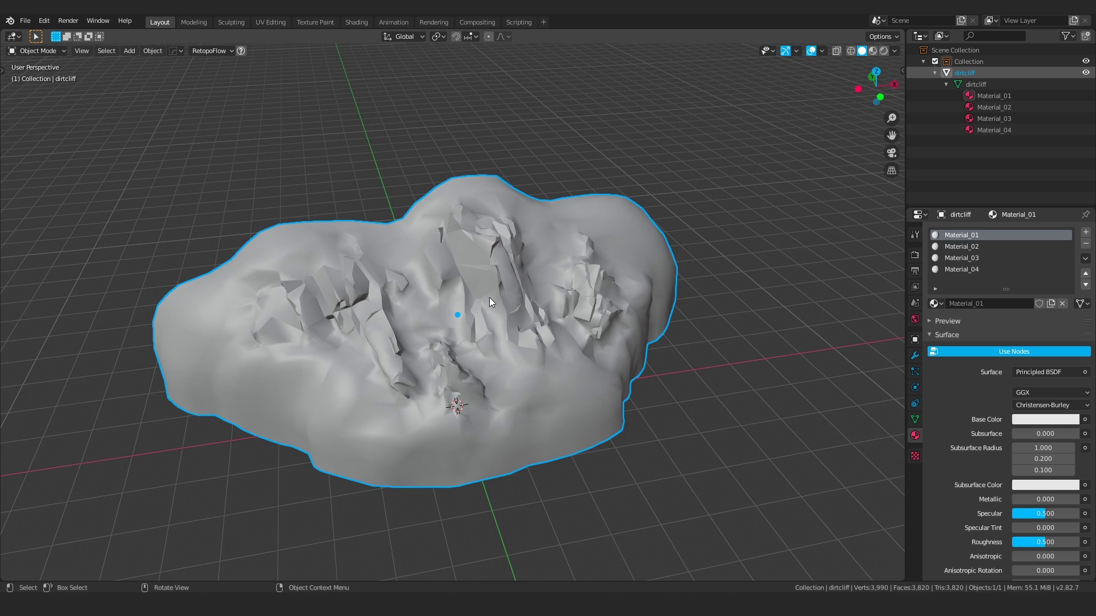
mouse_move(488, 297)
middle_down()
mouse_move(539, 290)
mouse_move(481, 276)
middle_up()
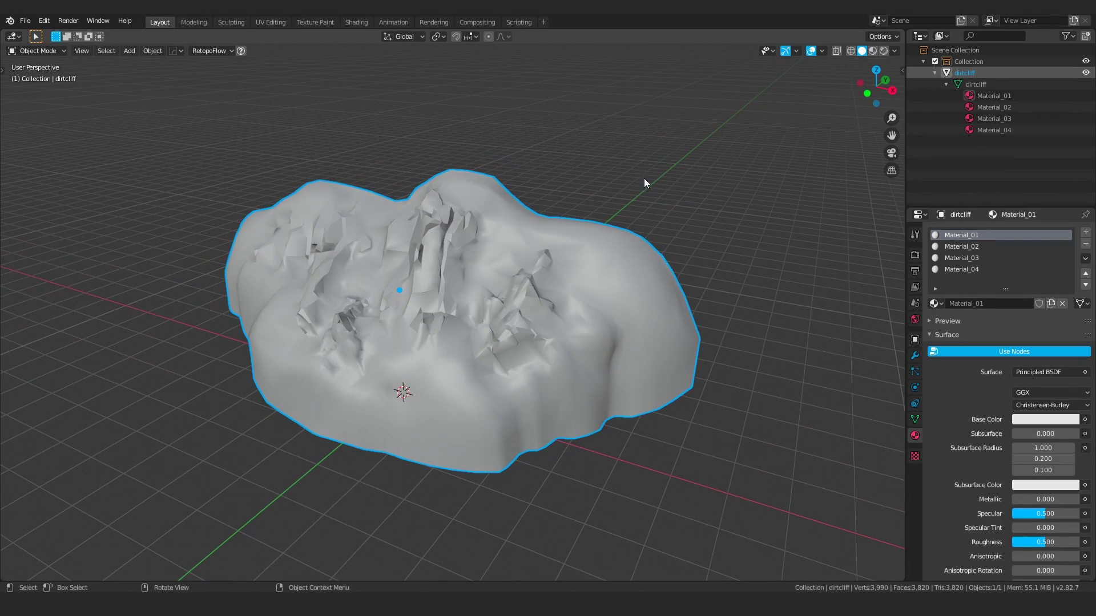
middle_drag(342, 204, 387, 212)
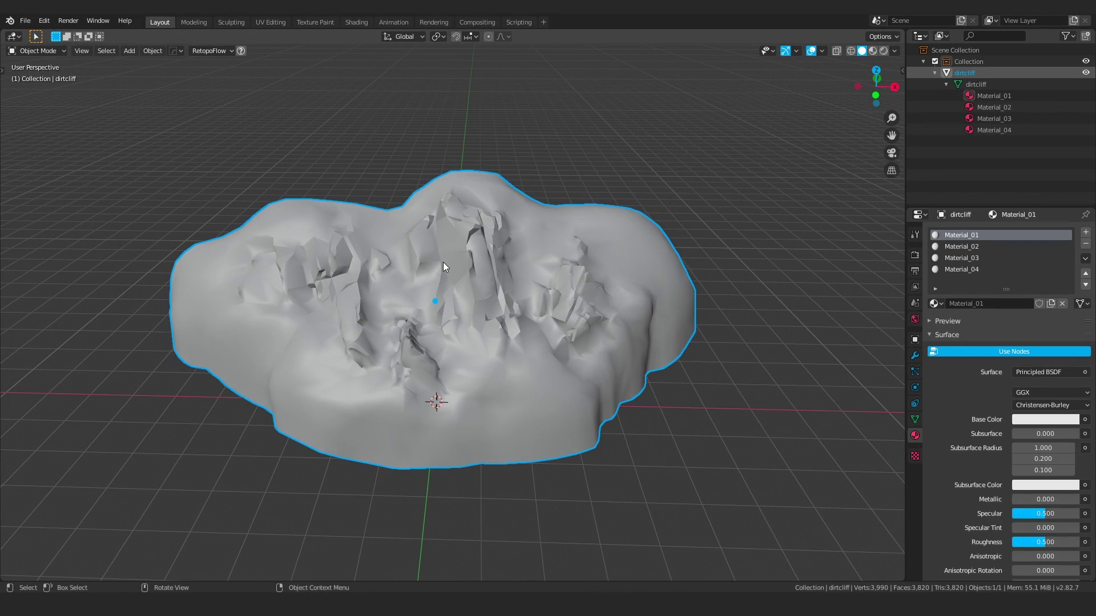
Step: Add a cube at the world origin and scale it up by about 2.2
key(shift+a)
mouse_move(440, 262)
click(499, 283)
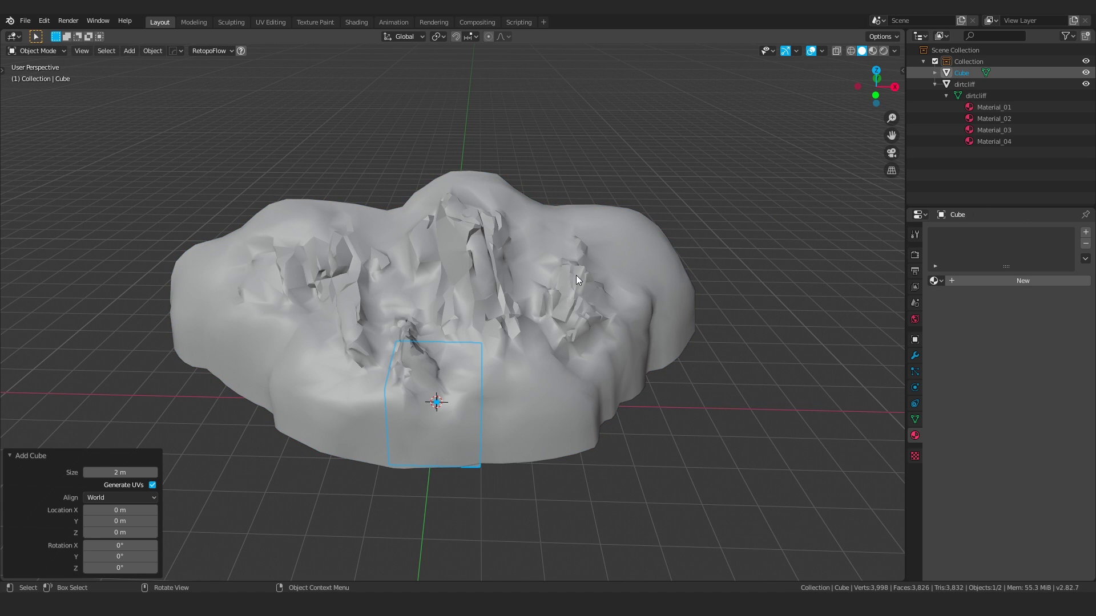
middle_drag(577, 276, 508, 286)
key(s)
click(673, 227)
Step: Move the cube up onto the cliff and rotate it freely by about -44.7° and -37.8°
key(g)
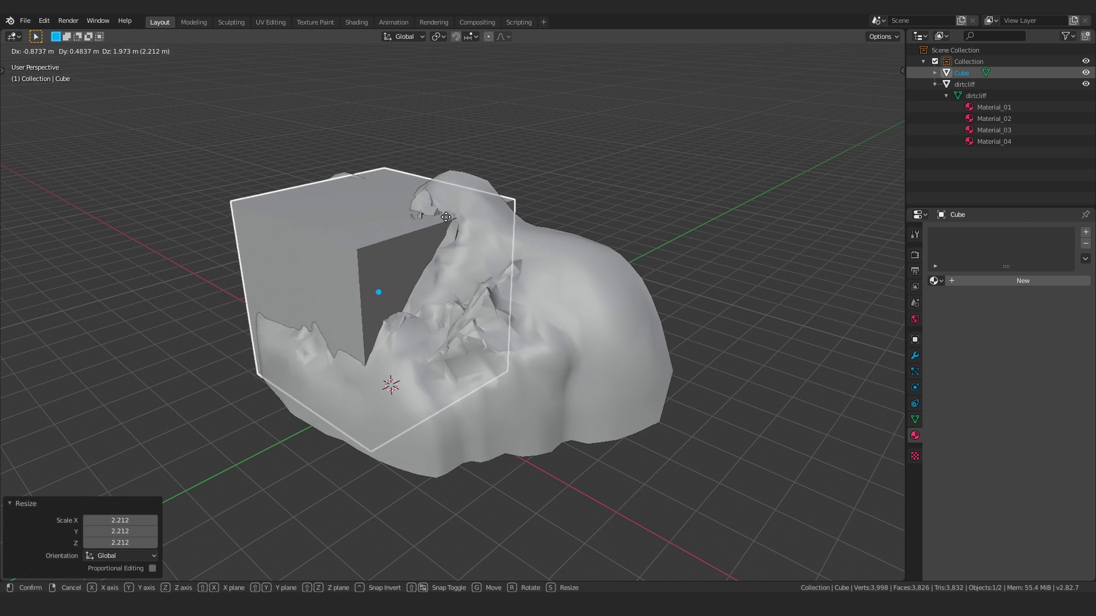
click(488, 246)
key(r)
key(r)
click(492, 191)
Step: Scale the cube by about 0.65 and embed it in the cliff's rocky face, raising it about 0.49 m and shifting it along Y
key(s)
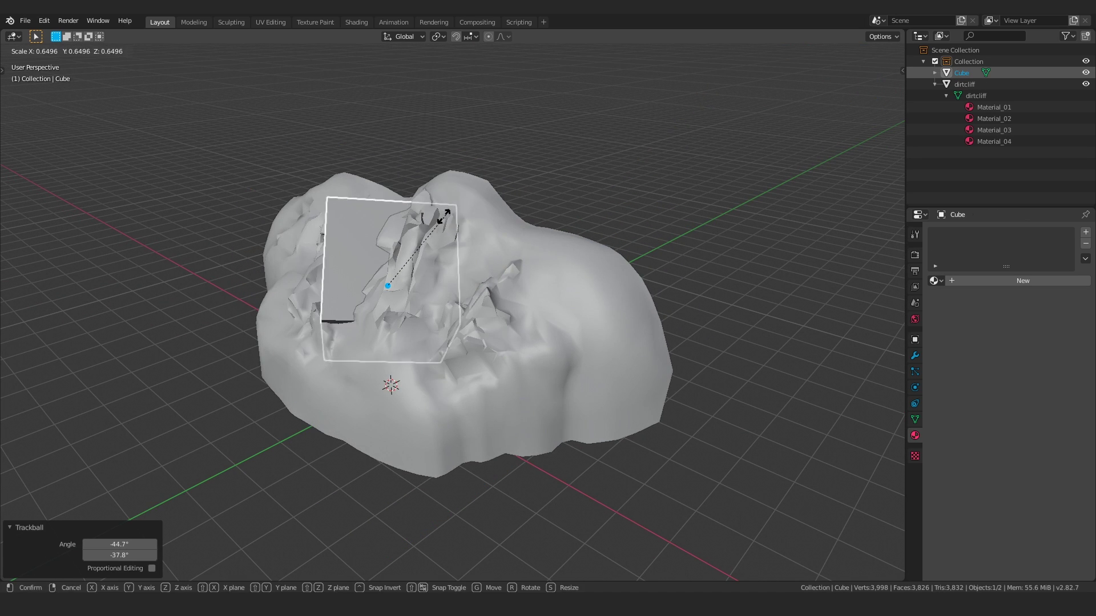
click(444, 215)
middle_drag(379, 217, 399, 258)
key(g)
click(457, 259)
key(g)
key(z)
click(415, 245)
key(g)
key(x)
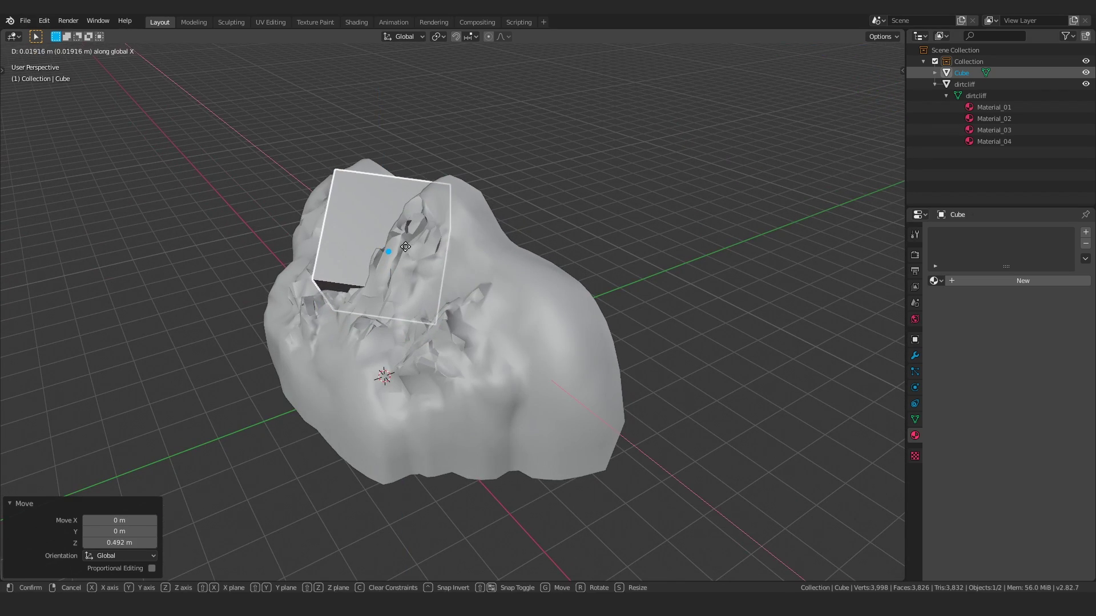
key(y)
click(416, 251)
Step: Examine from several angles how the tilted cube intersects the dirtcliff terrain, selecting each object in turn
middle_drag(416, 251, 504, 263)
click(679, 380)
middle_drag(680, 379, 703, 354)
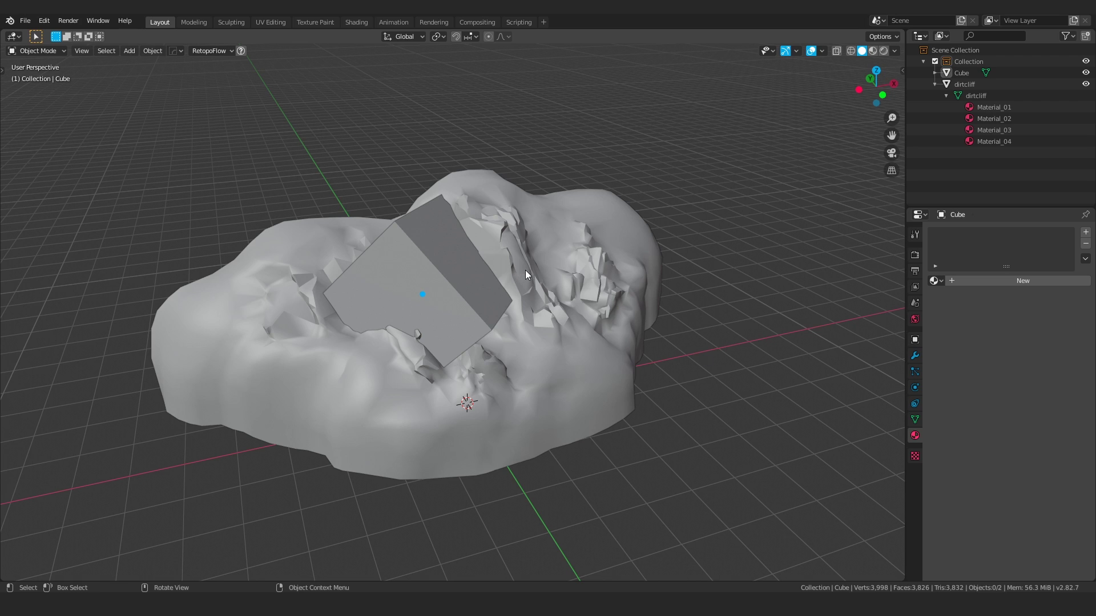
middle_drag(525, 275, 463, 280)
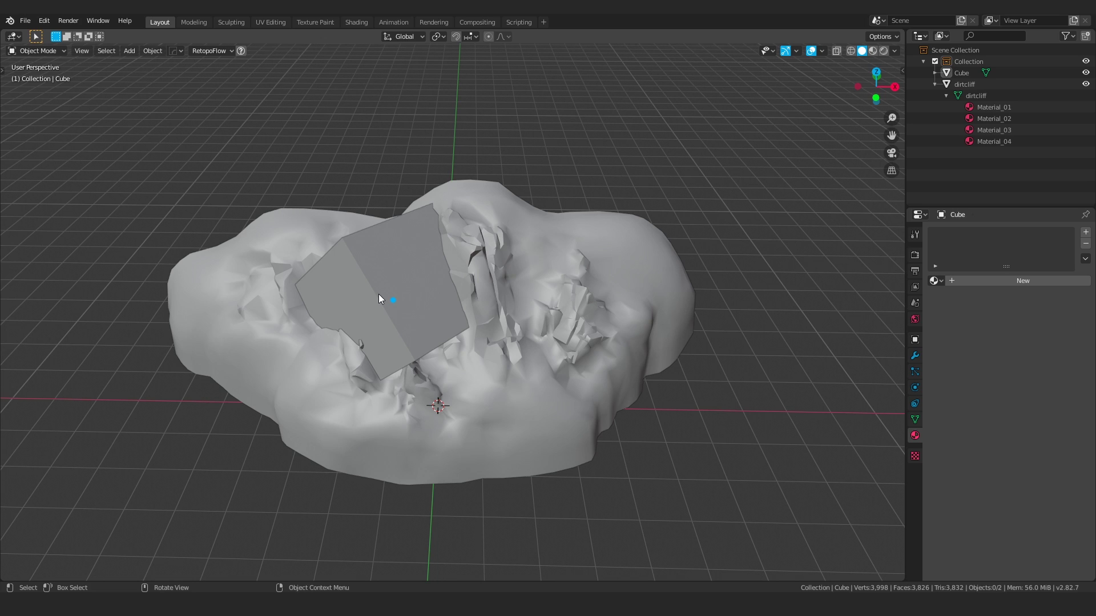
middle_drag(378, 293, 457, 282)
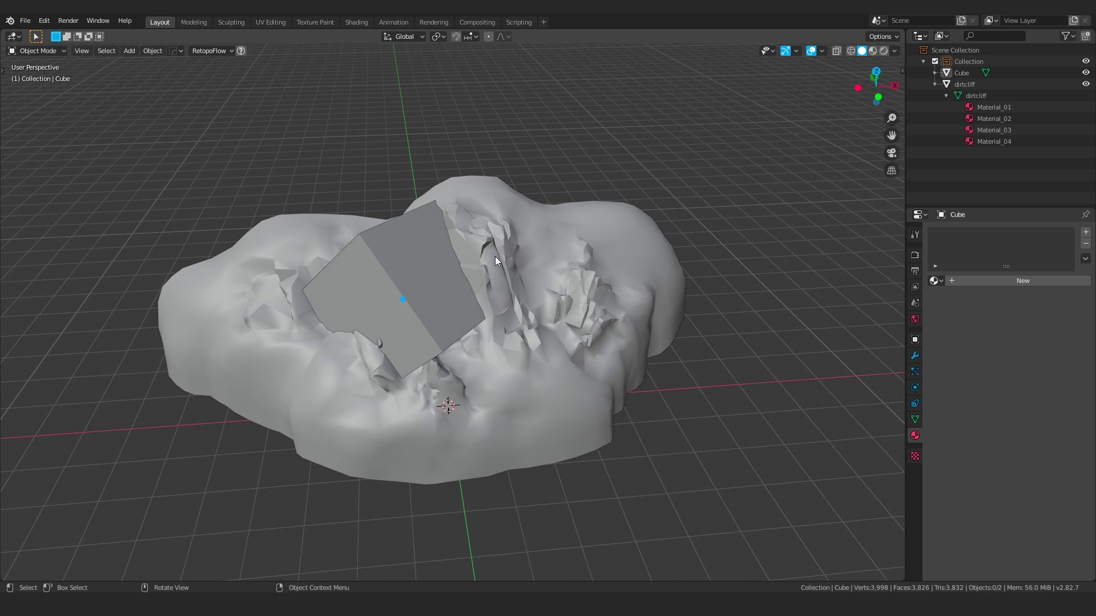
mouse_move(495, 256)
middle_down()
mouse_move(516, 276)
mouse_move(484, 262)
middle_up()
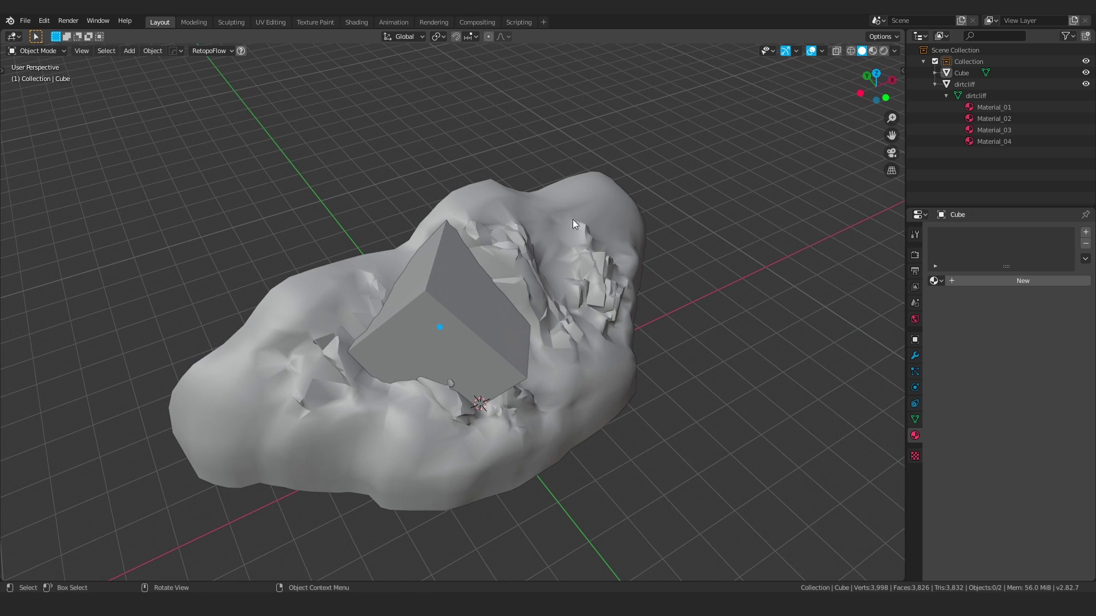
click(423, 293)
middle_drag(528, 299, 324, 253)
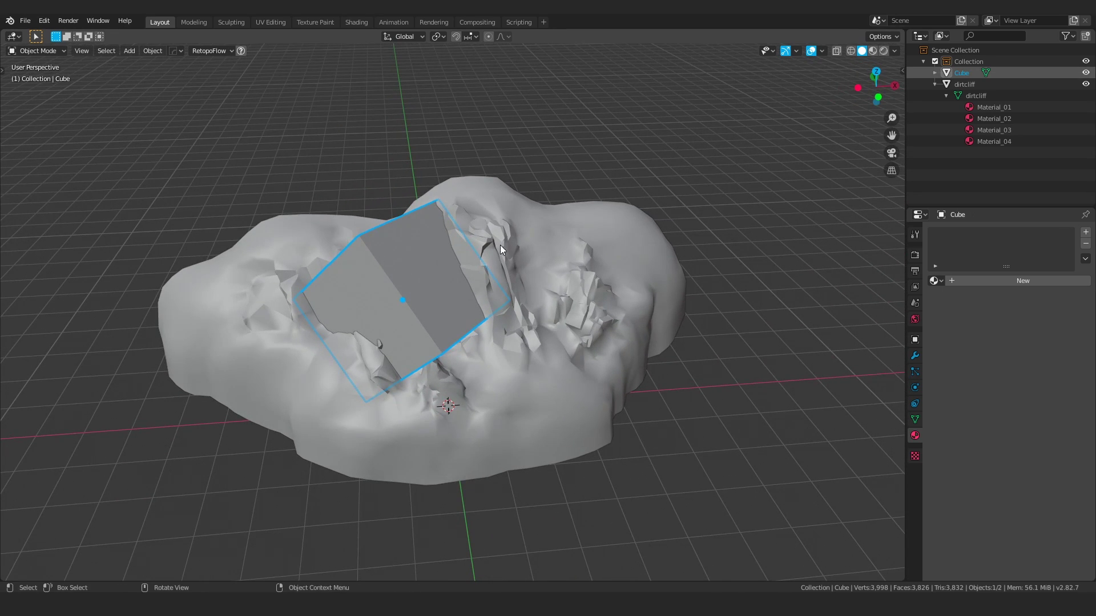
middle_drag(474, 312, 441, 311)
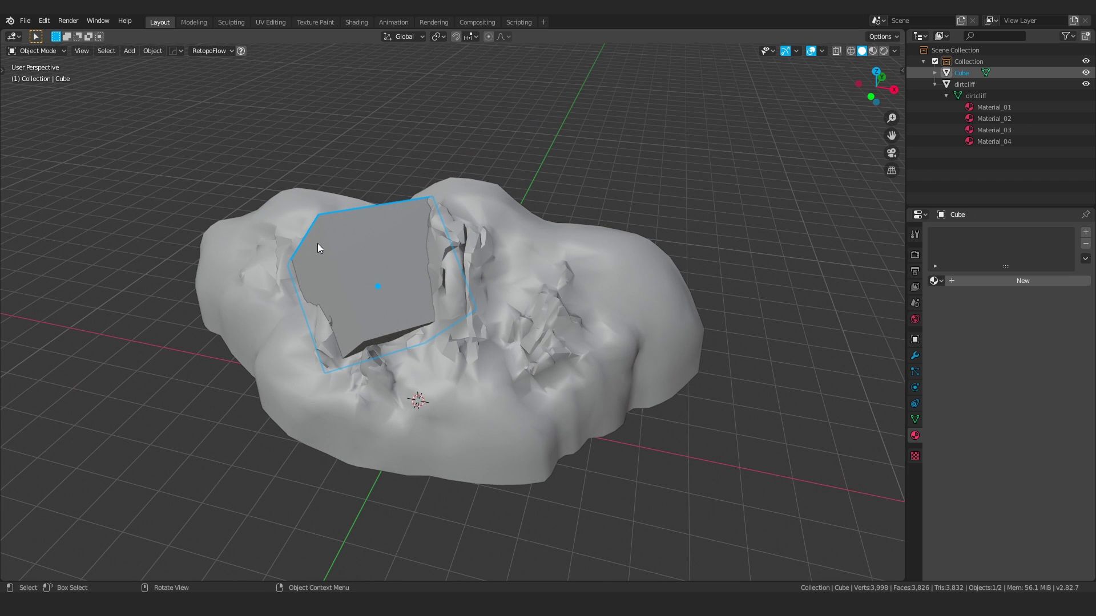
click(659, 286)
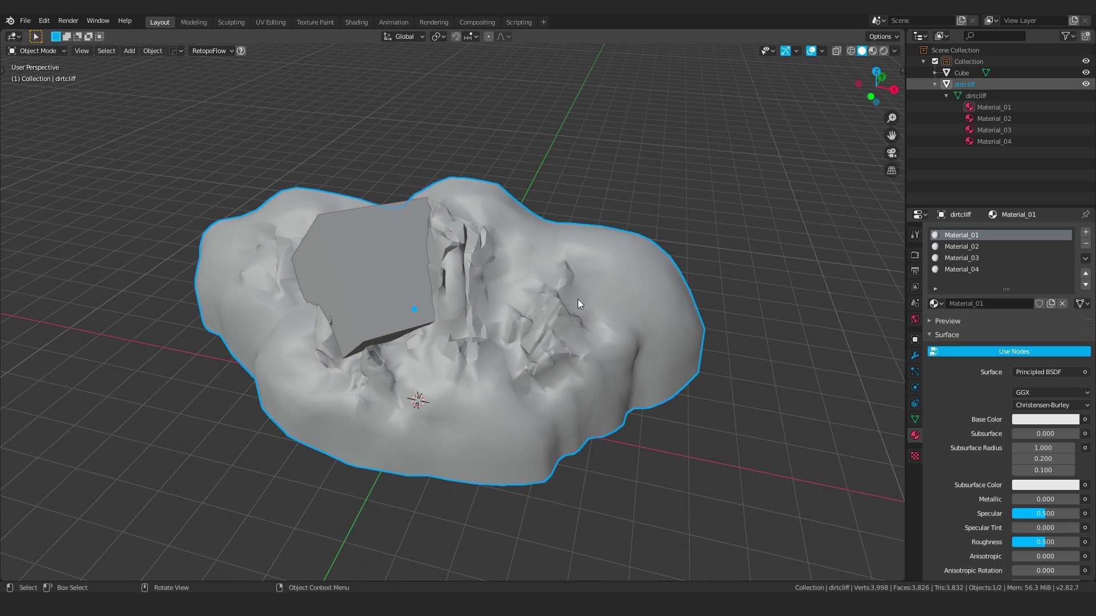
Step: Delete the tilted cube that intersects the cliff
middle_drag(549, 273, 247, 242)
click(390, 248)
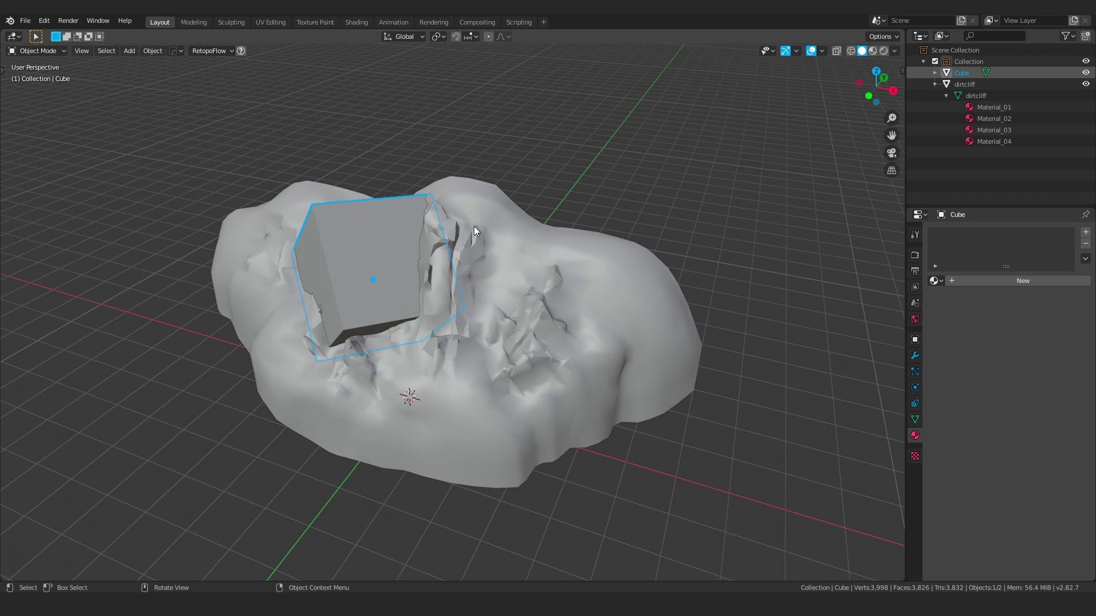
middle_drag(423, 252, 472, 270)
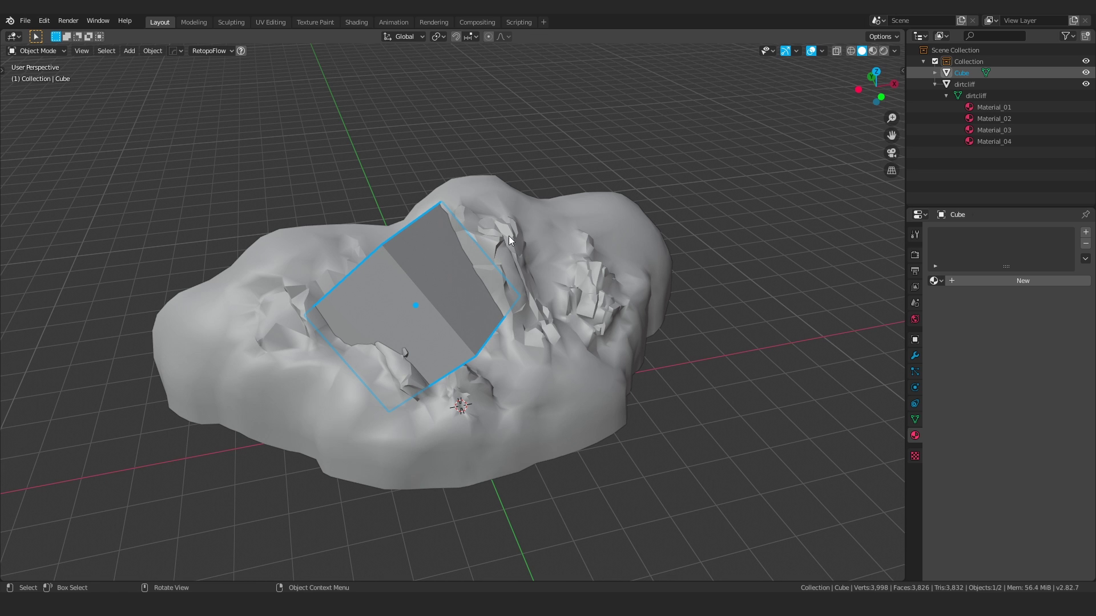
middle_drag(508, 236, 490, 254)
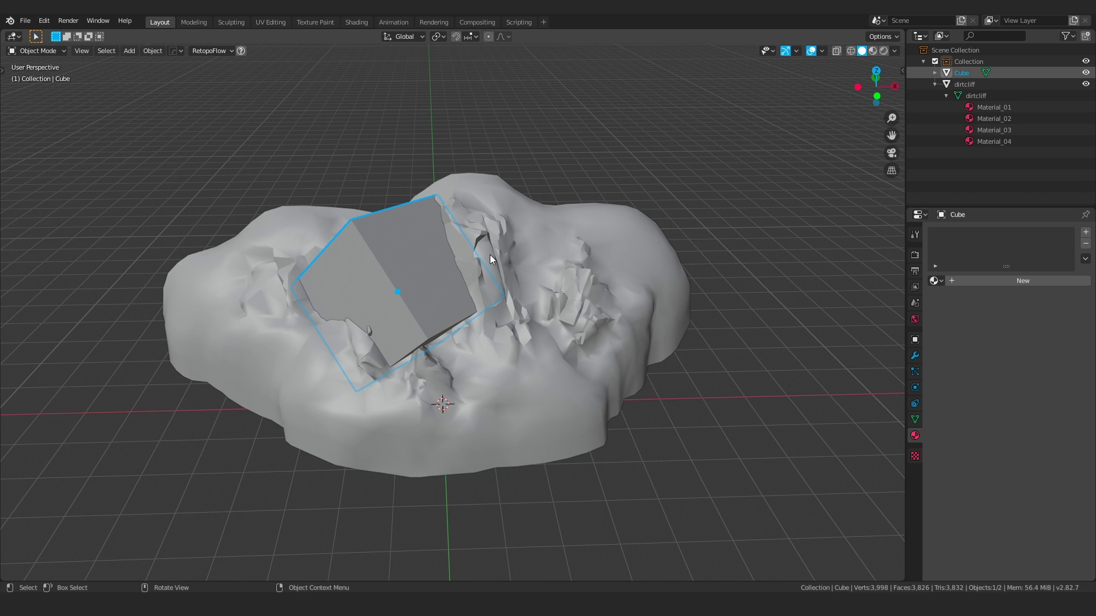
key(x)
click(398, 254)
middle_drag(536, 231, 447, 258)
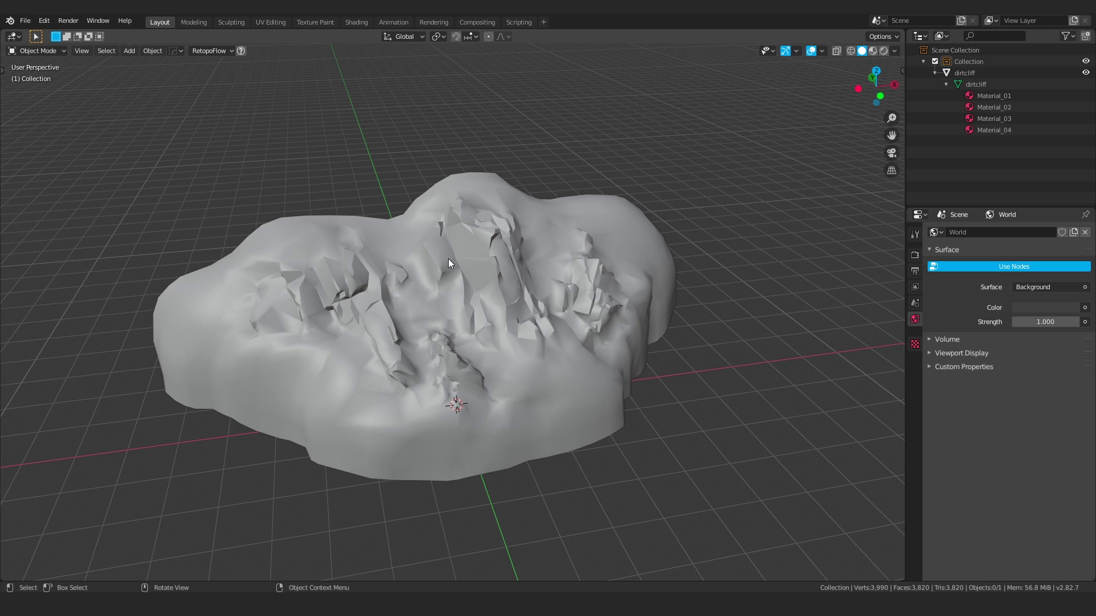
Step: Enter Edit Mode on the dirtcliff mesh and clear its face selection
middle_drag(448, 258, 484, 240)
click(535, 238)
key(Tab)
click(523, 256)
scroll(477, 260, up, 2)
scroll(574, 244, down, 4)
middle_drag(574, 244, 491, 325)
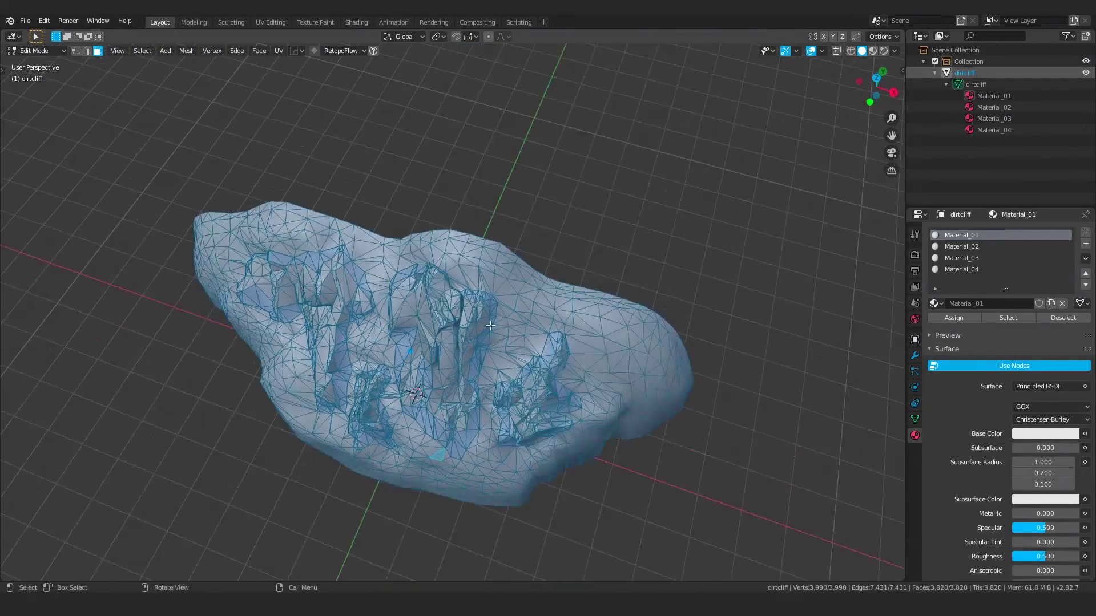
middle_drag(423, 314, 457, 273)
key(alt+a)
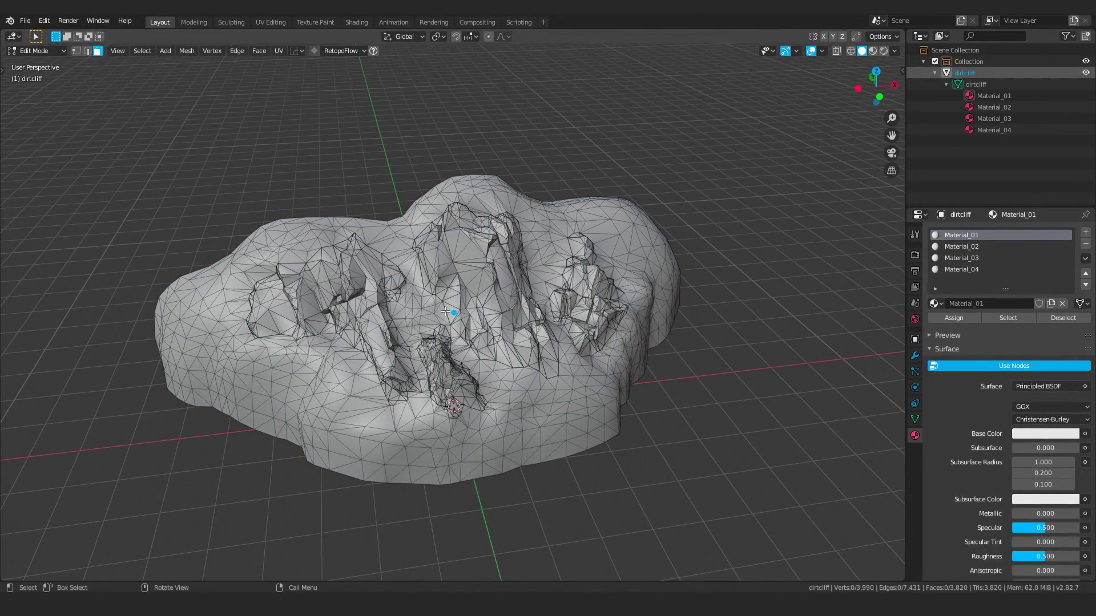
Step: Check how seams divide the rocky area by selecting small linked patches one at a time, undoing each selection
scroll(446, 312, up, 5)
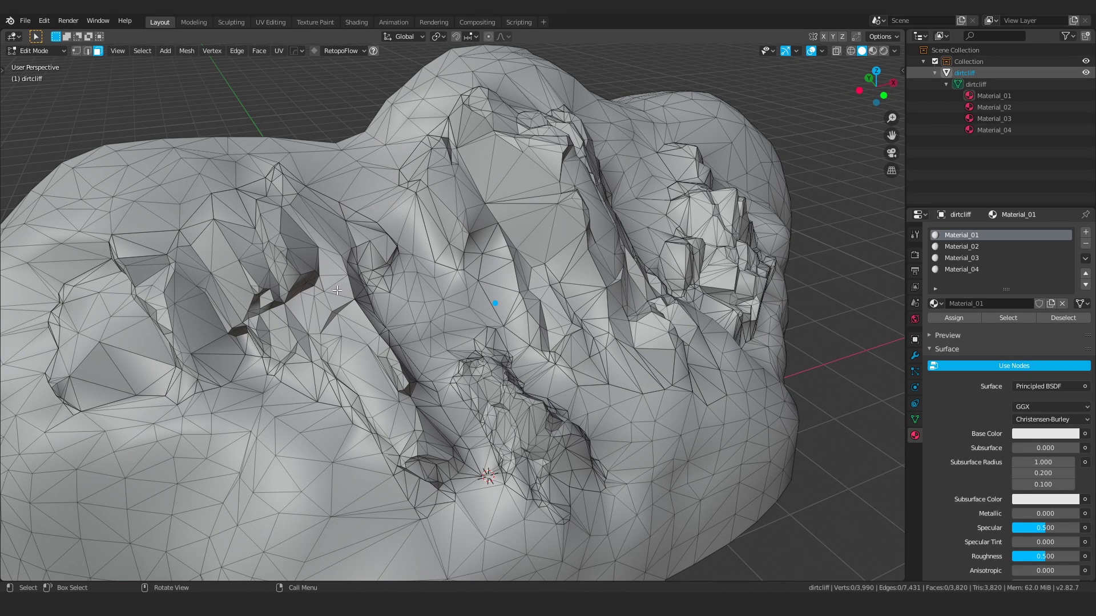
key(l)
key(ctrl+z)
key(l)
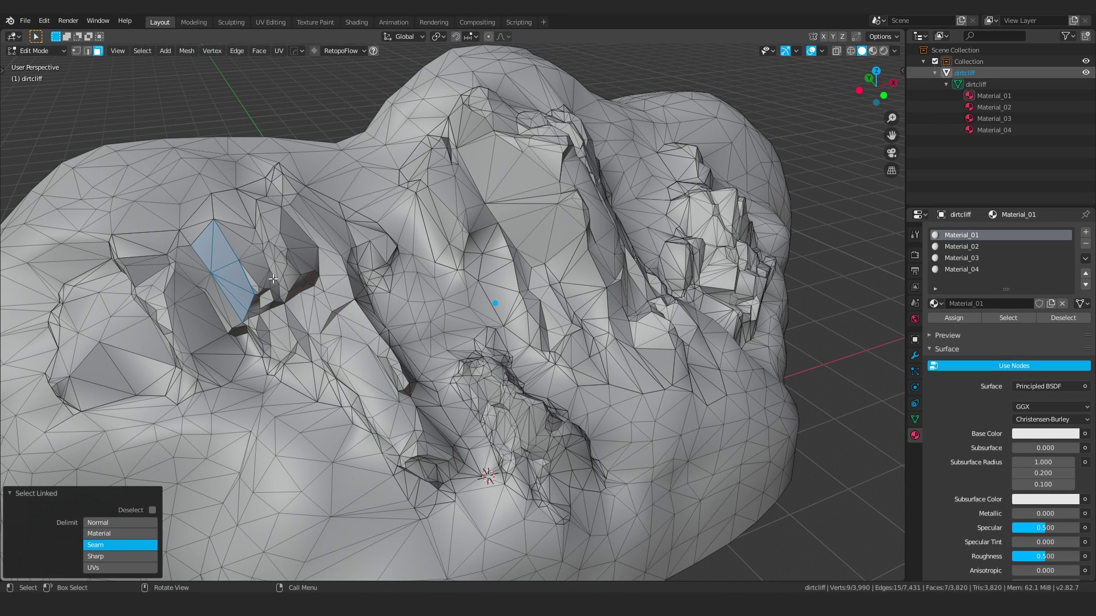
key(ctrl+z)
key(l)
key(ctrl+z)
key(l)
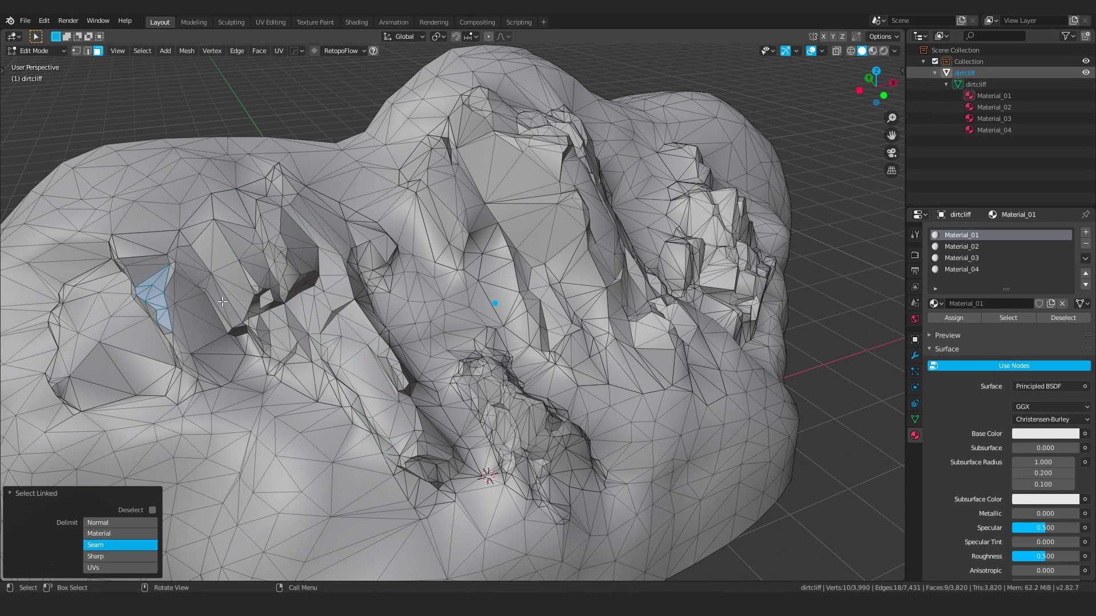
key(ctrl+z)
key(l)
key(ctrl+z)
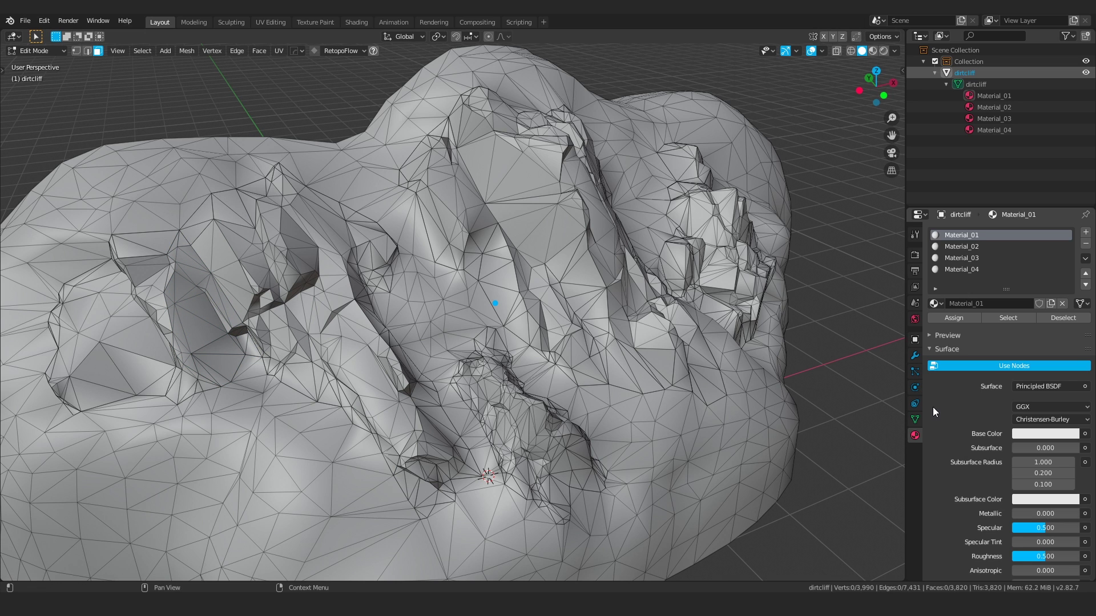
Step: Show the dirtcliff mesh's data properties and expand its Vertex Groups section
click(914, 420)
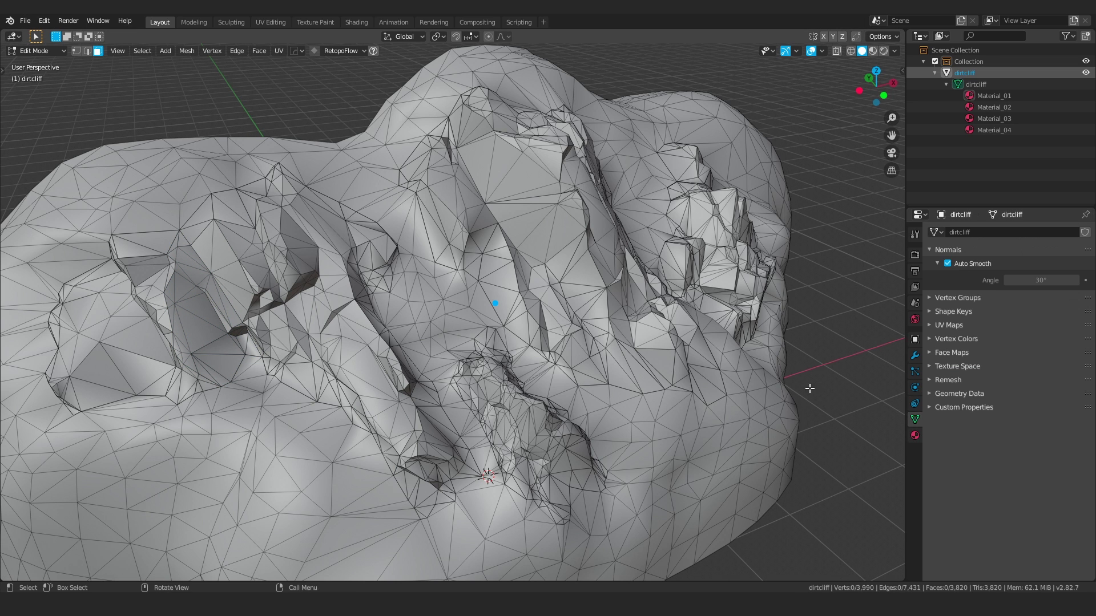
middle_drag(627, 286, 542, 285)
click(931, 298)
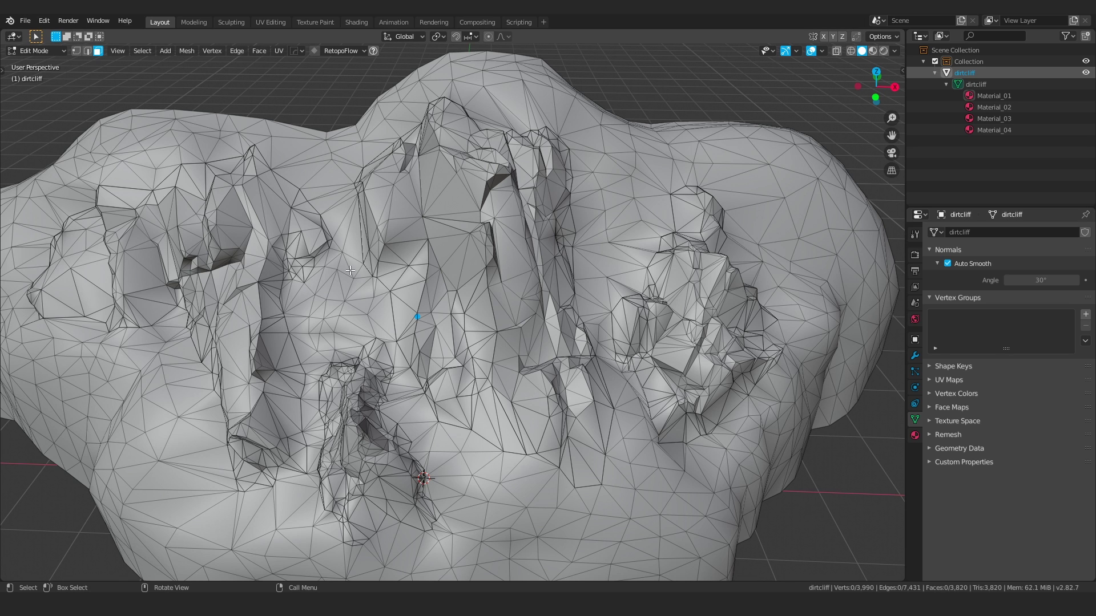
scroll(231, 222, down, 4)
middle_drag(232, 222, 290, 235)
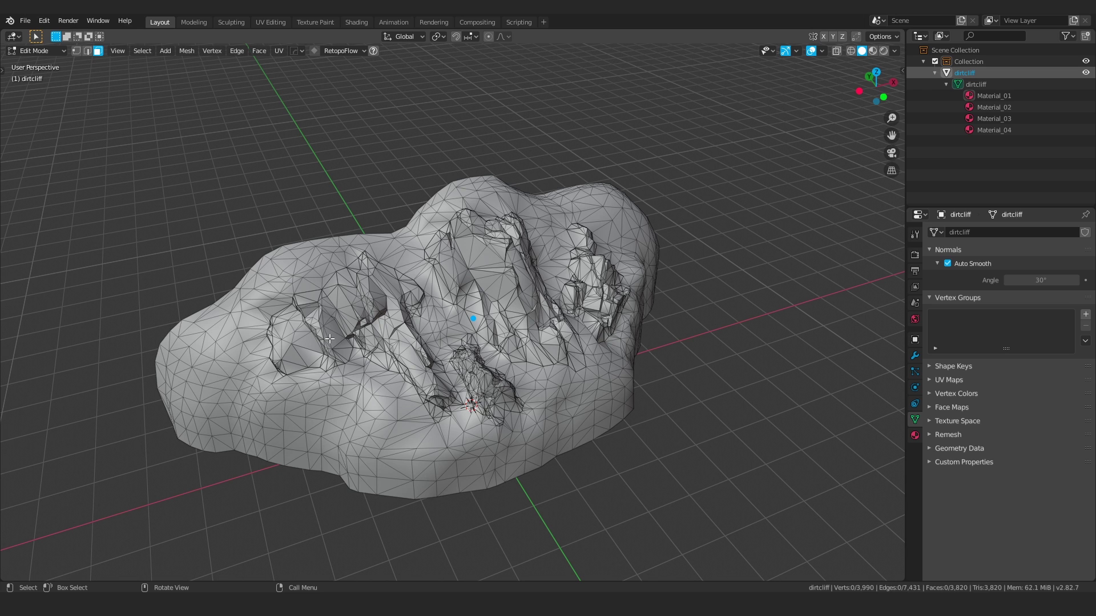
Step: Inspect two more seam-bounded rock patches with Select Linked, clearing the selection after each one
scroll(329, 338, up, 5)
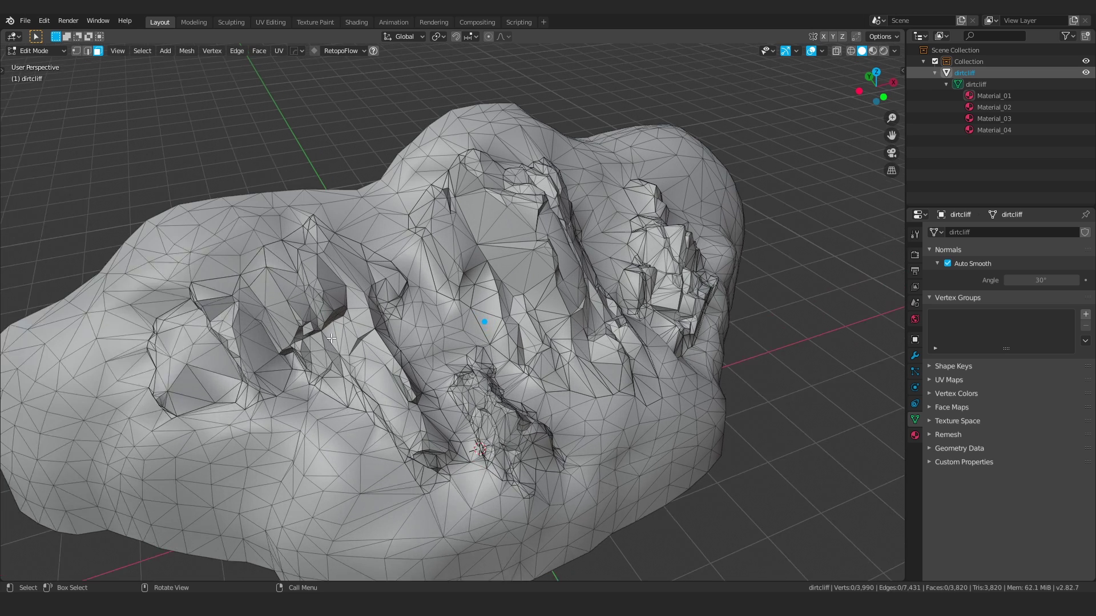
key(l)
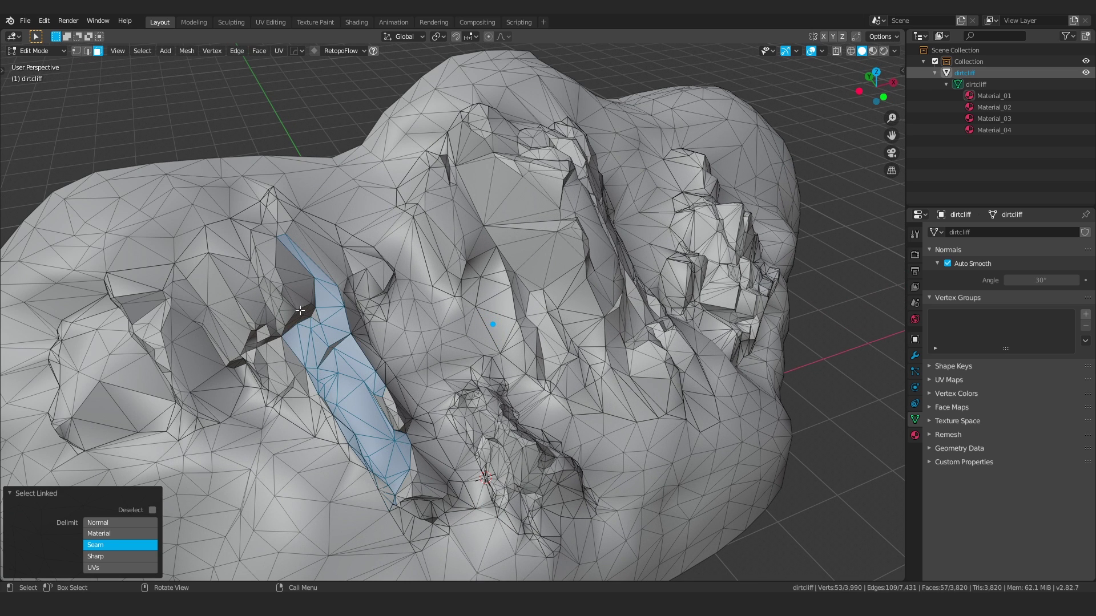
key(alt+a)
key(l)
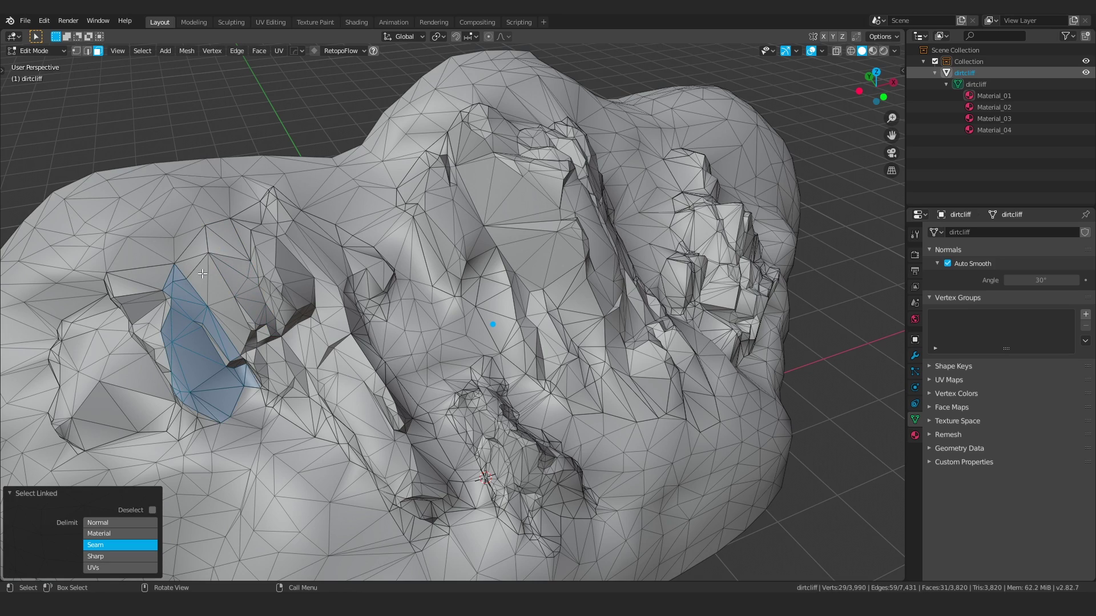
key(alt+a)
Step: Switch to the UV Editing workspace and select the whole mesh to display its UV layout
click(271, 22)
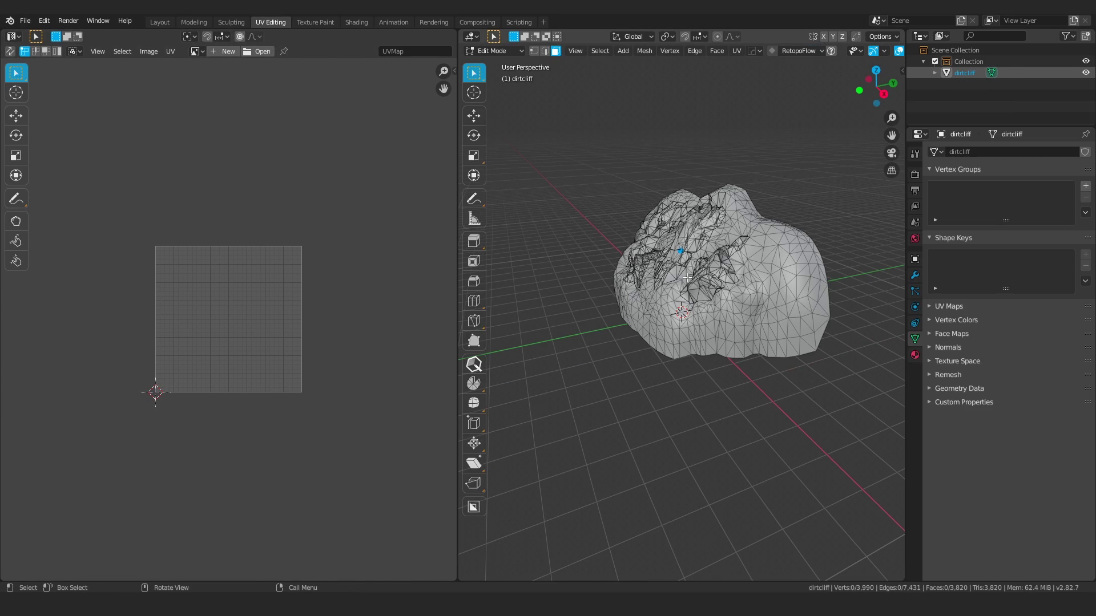
key(a)
scroll(320, 257, down, 6)
scroll(273, 274, up, 2)
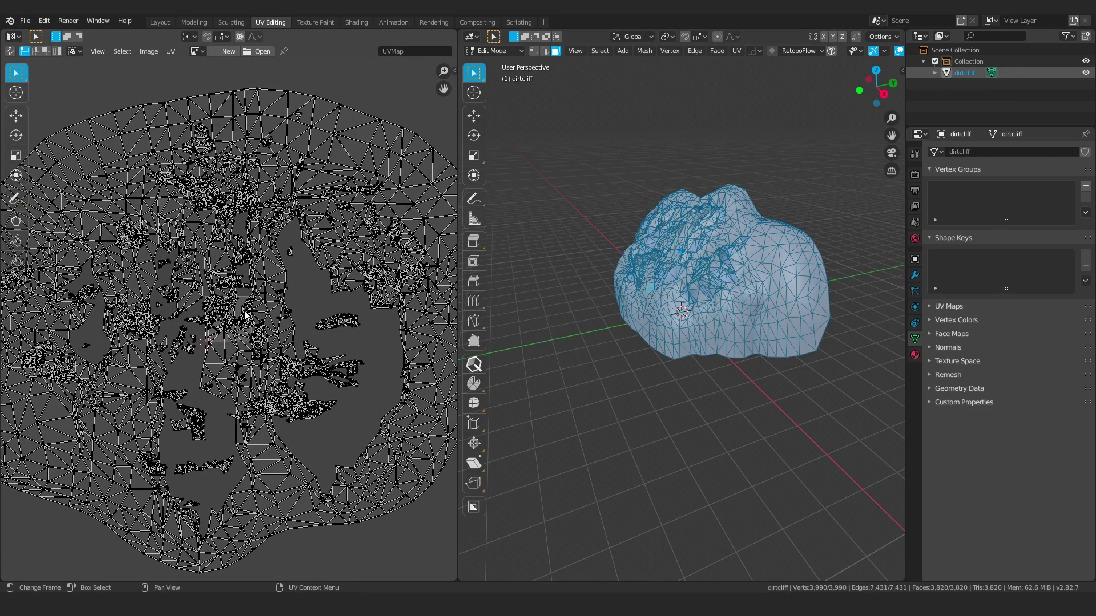
Step: Examine how the existing UV islands overlap and extend beyond the unit UV square
scroll(242, 326, up, 8)
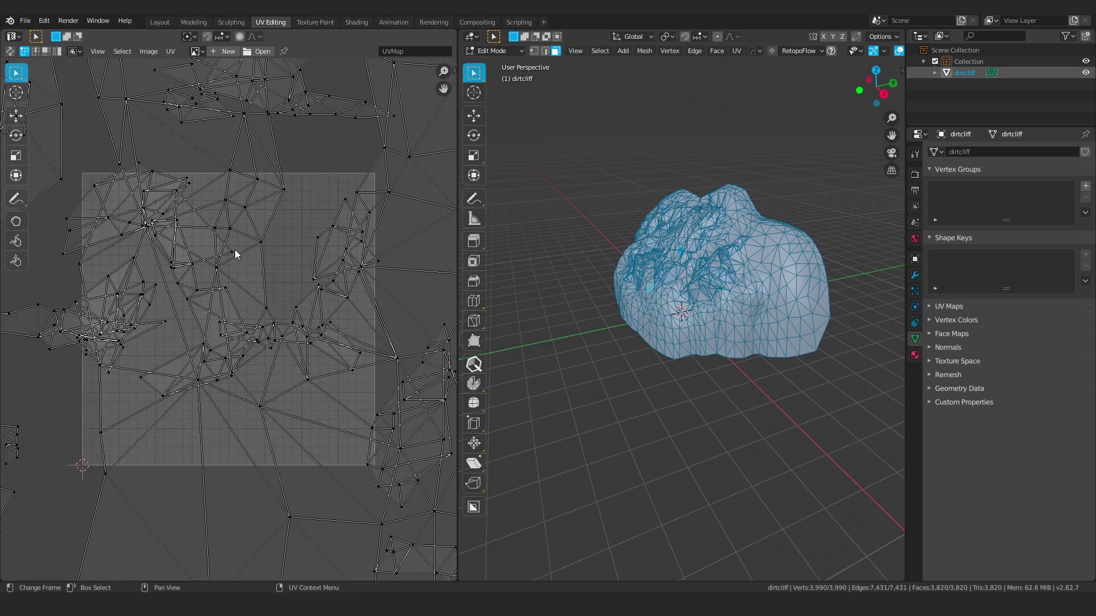
scroll(235, 249, down, 10)
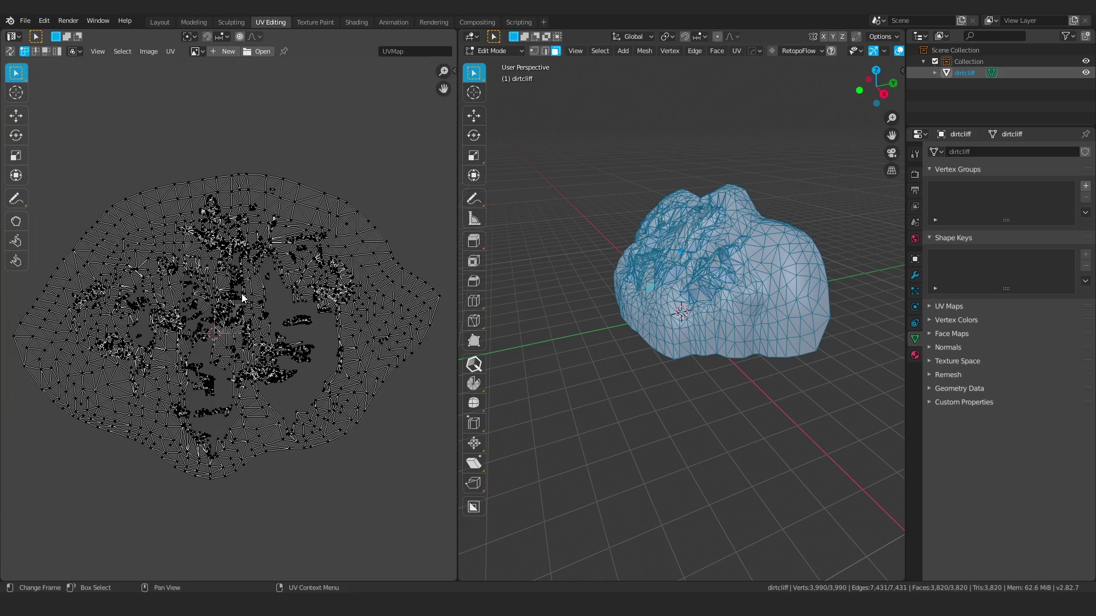
scroll(237, 326, up, 7)
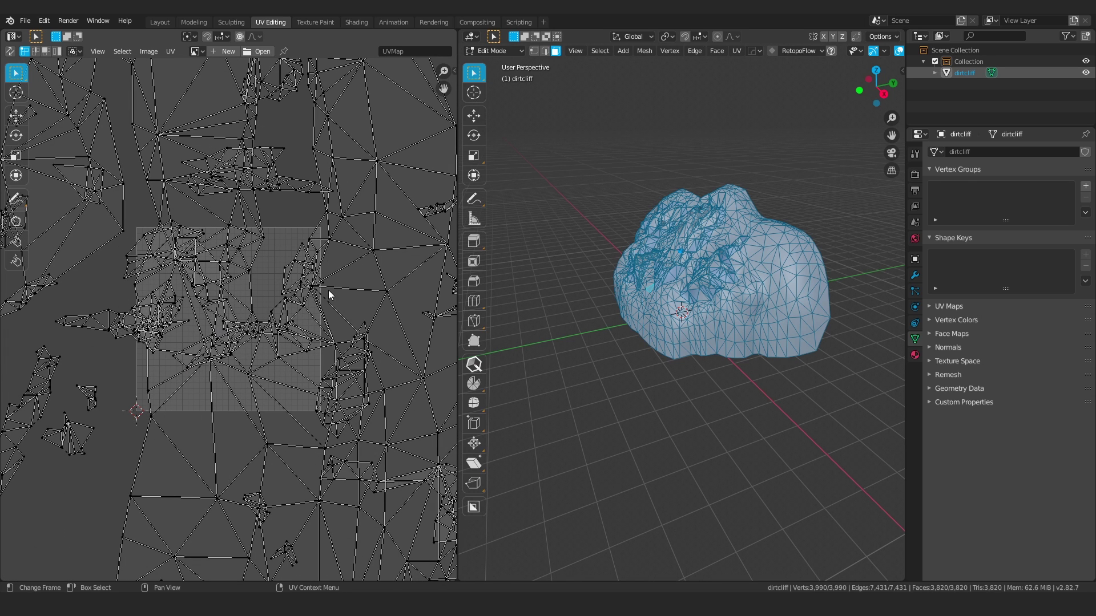
scroll(251, 234, up, 2)
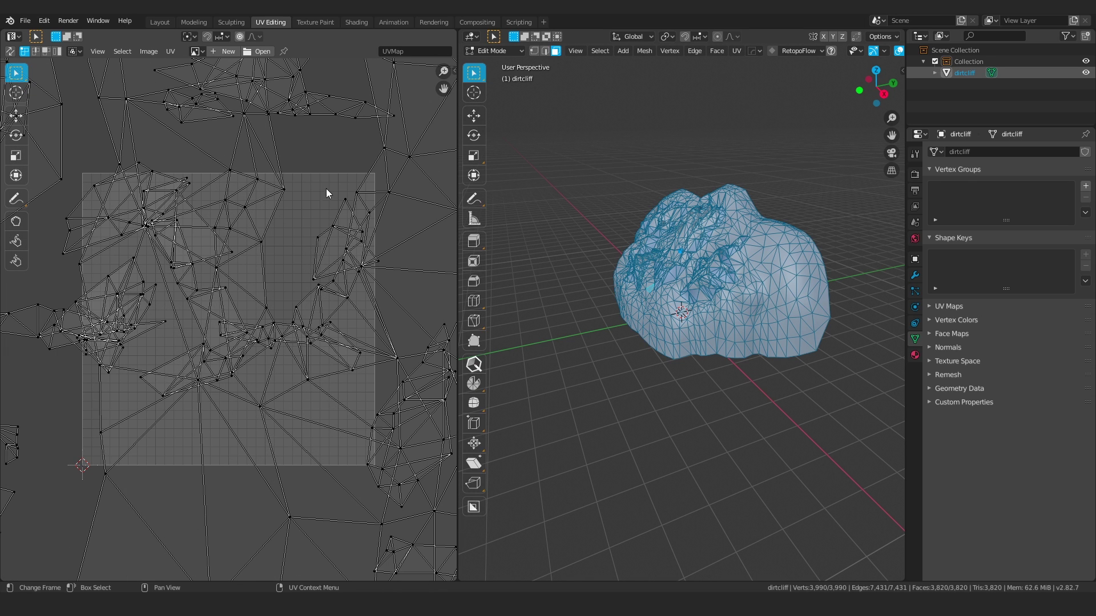
scroll(131, 444, down, 4)
key(ctrl+z)
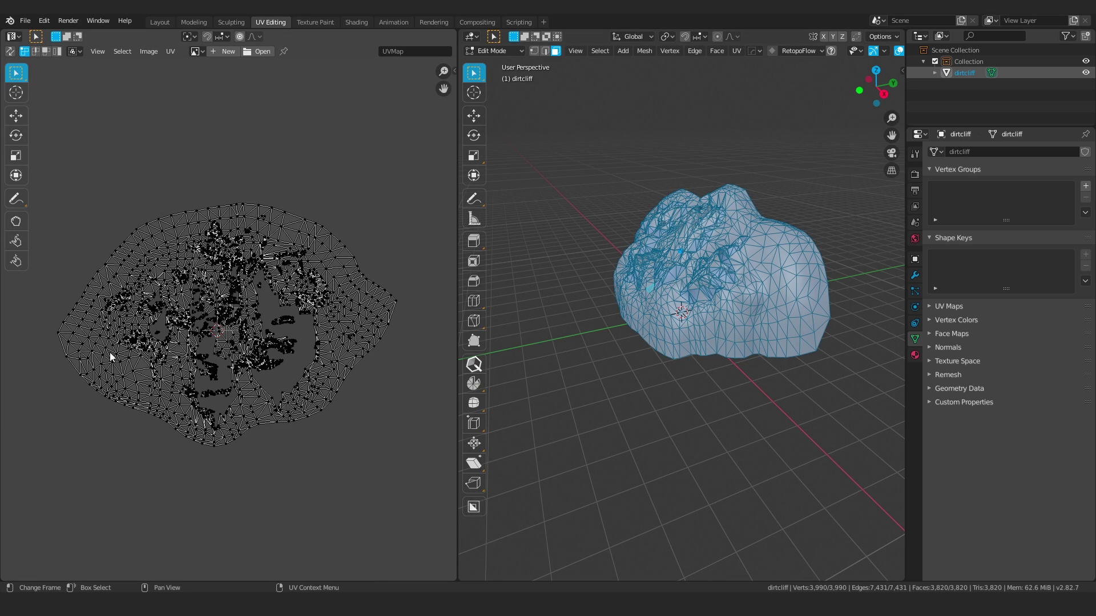
scroll(321, 331, up, 3)
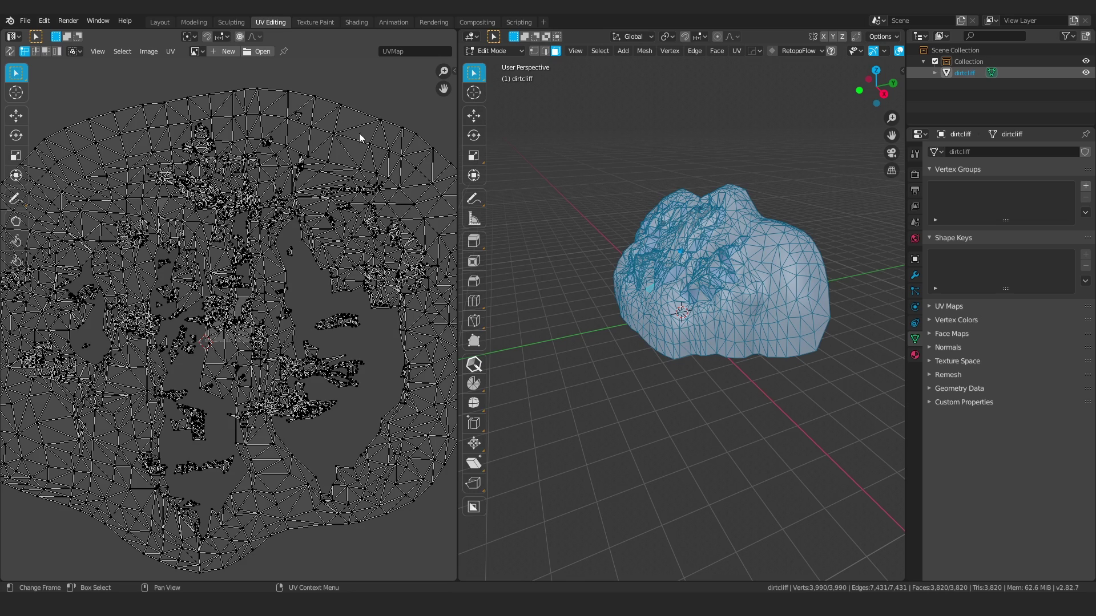
scroll(264, 273, down, 2)
scroll(261, 308, up, 6)
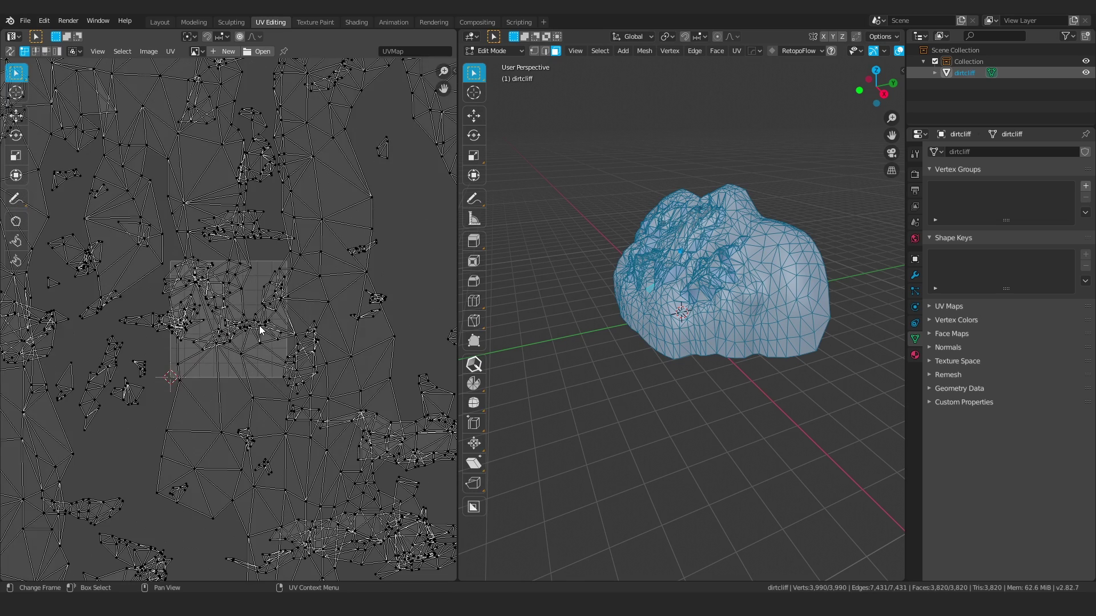
scroll(260, 330, up, 4)
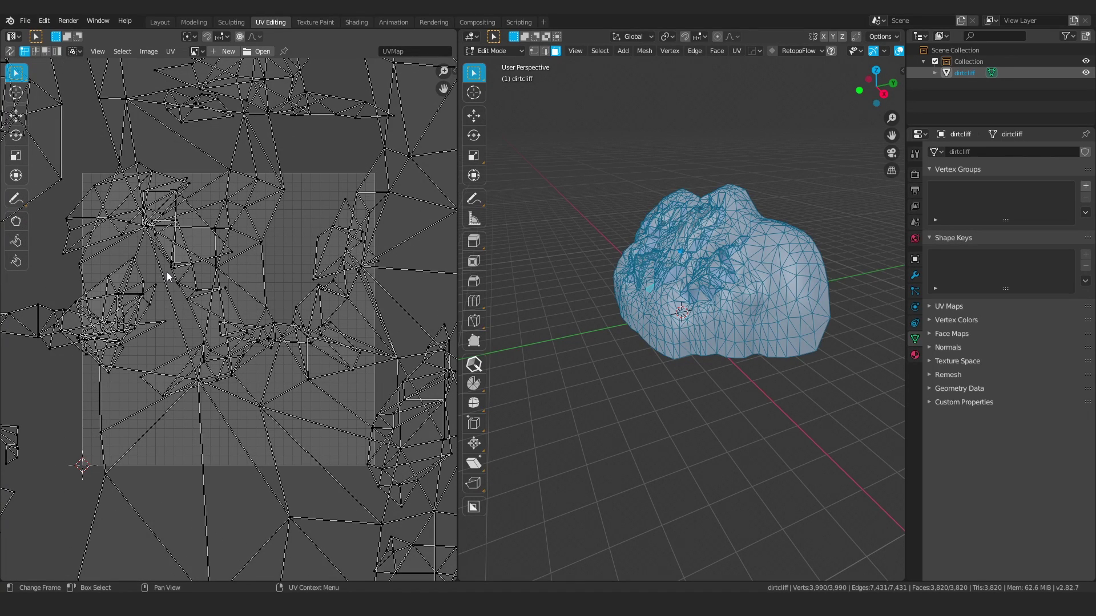
scroll(167, 272, down, 5)
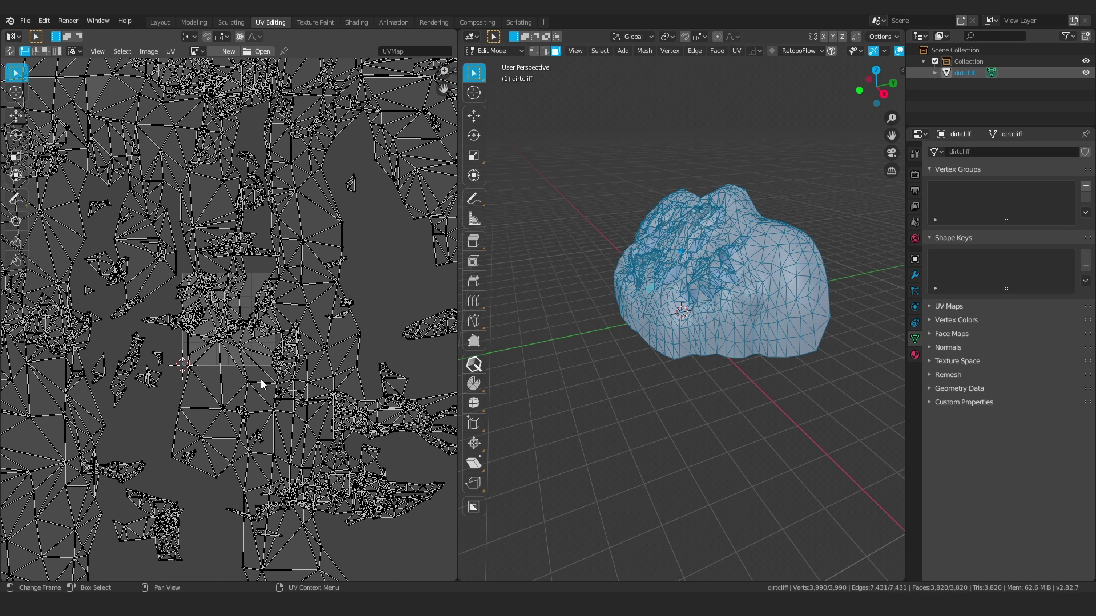
scroll(263, 265, down, 3)
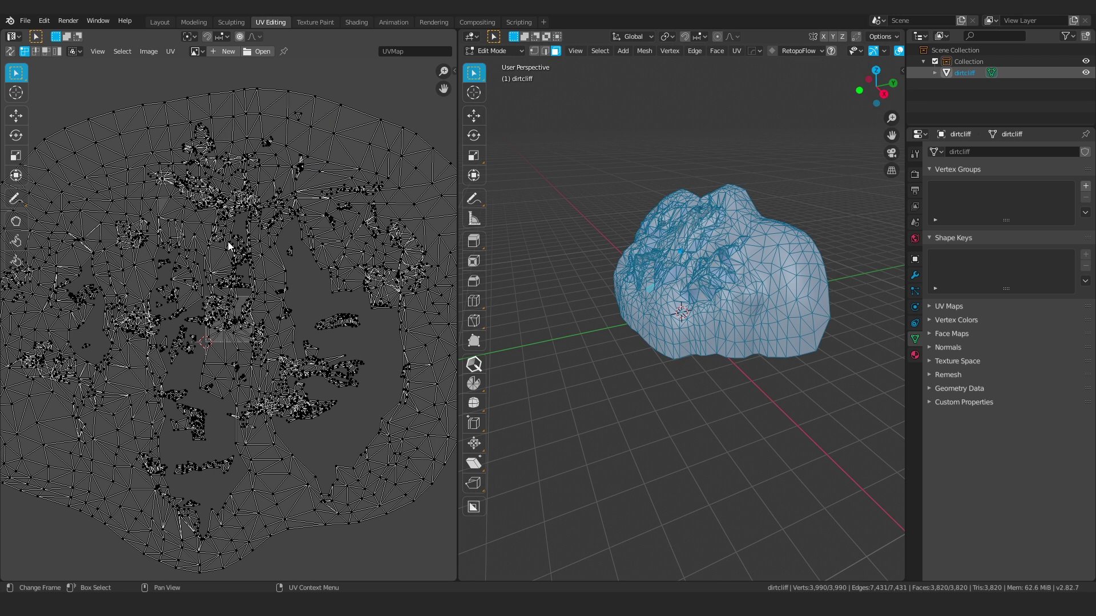
scroll(219, 299, up, 7)
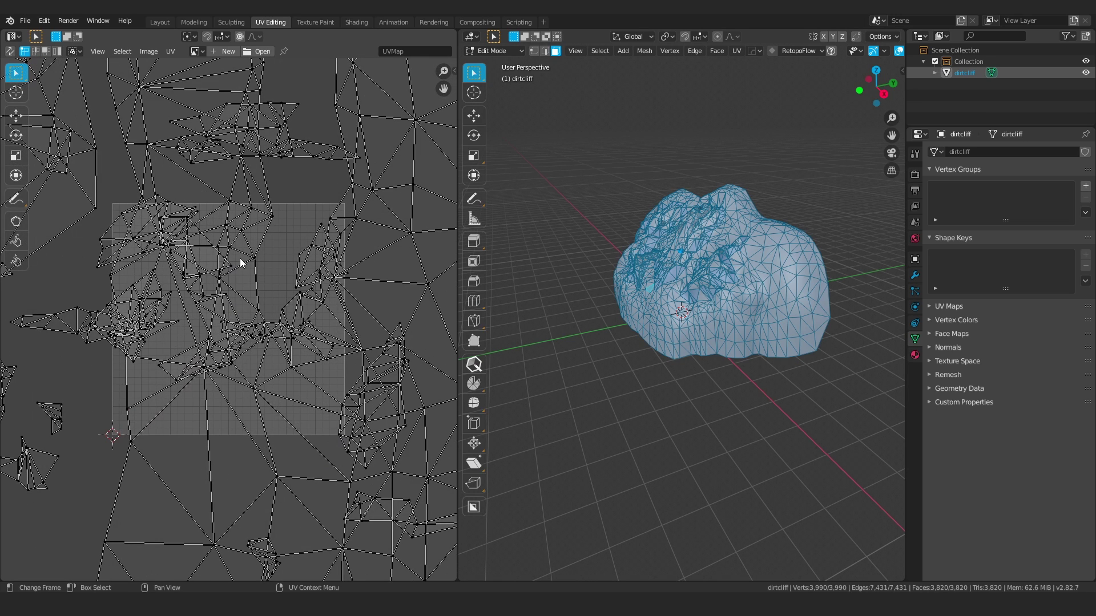
scroll(240, 262, down, 2)
scroll(251, 259, up, 3)
scroll(250, 262, up, 3)
scroll(235, 268, down, 6)
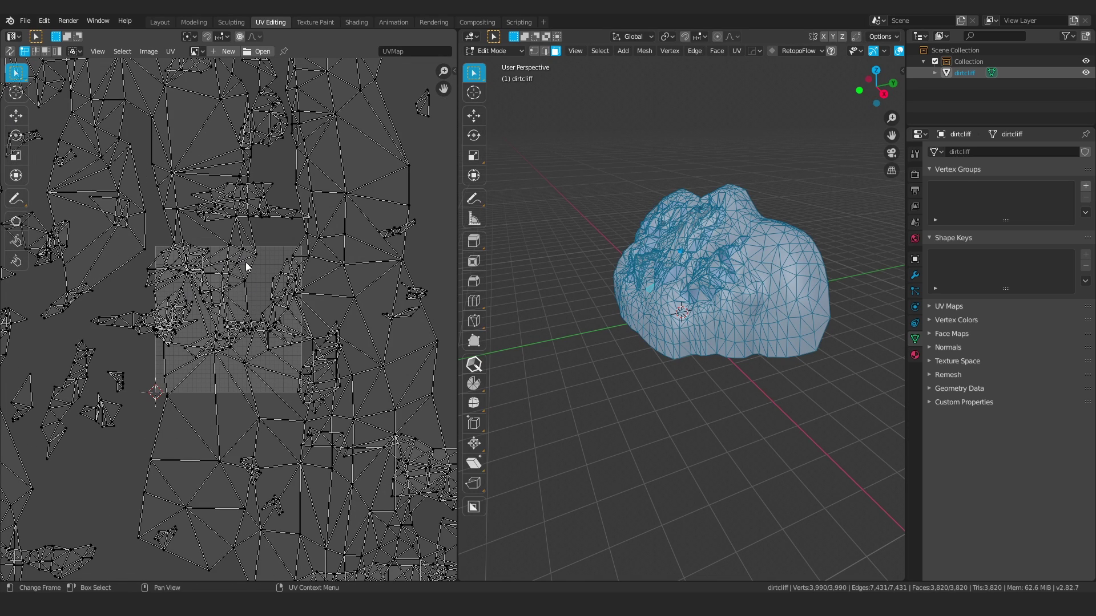
Step: Unwrap the entire dirtcliff mesh with the standard Unwrap operation
middle_drag(628, 239, 693, 231)
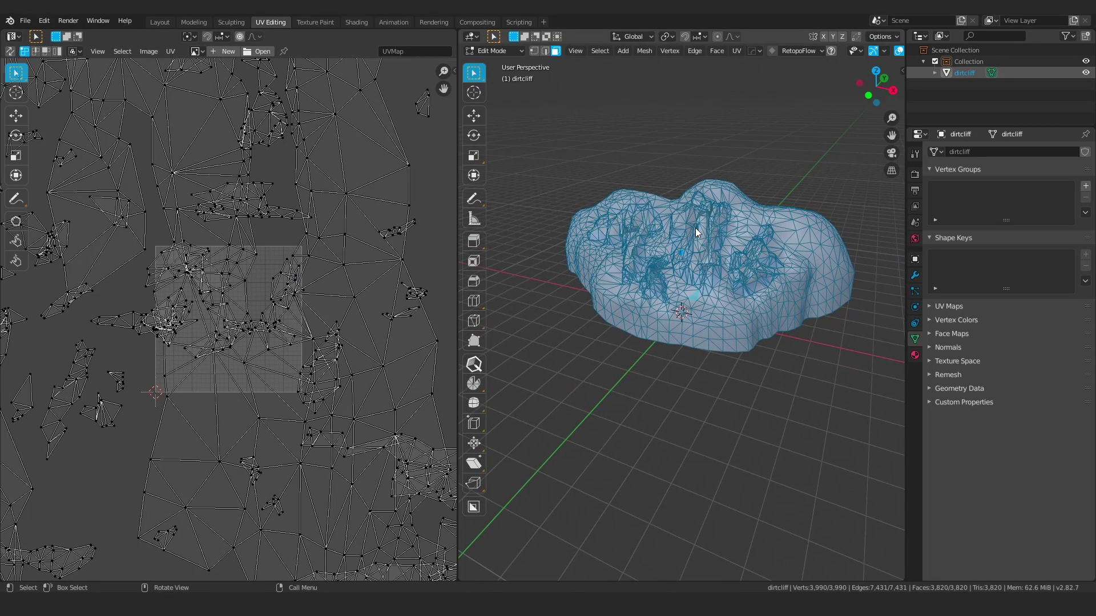
key(u)
click(638, 220)
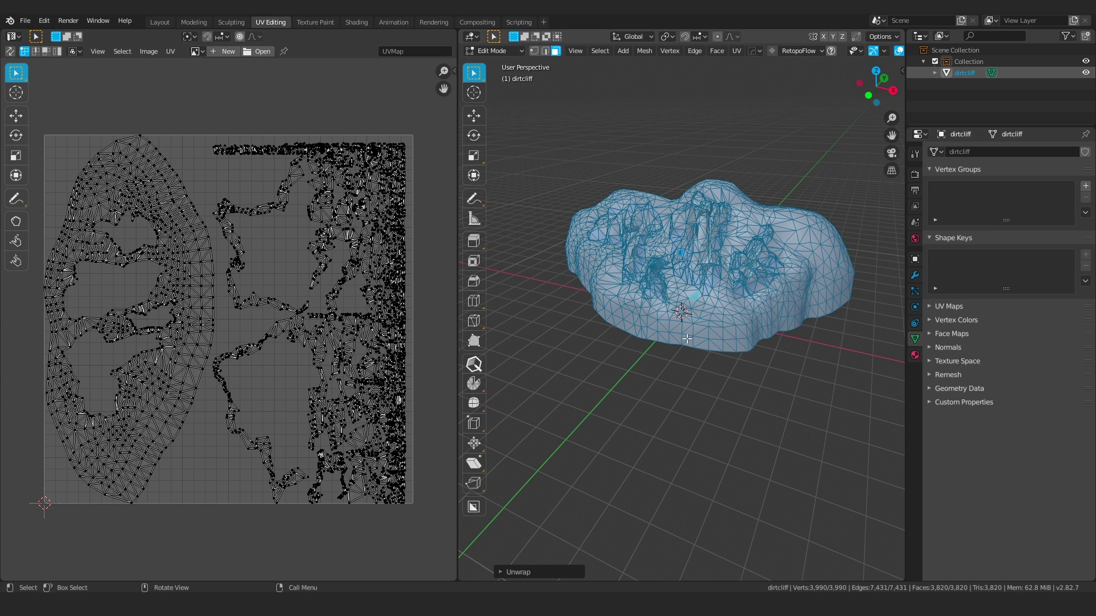
Step: Clear the selection, pick a face on the smooth outer terrain and select all faces linked to it
key(alt+a)
middle_drag(687, 338, 639, 334)
click(633, 329)
key(ctrl+l)
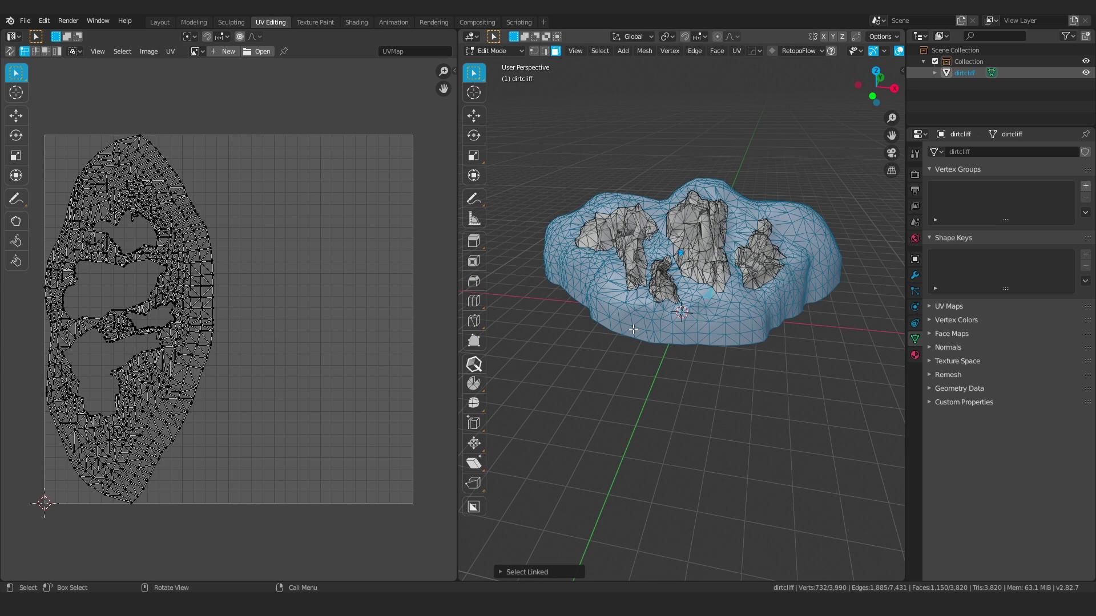
Step: Separate the selected smooth terrain faces into their own object and return to Object Mode
middle_drag(681, 276, 669, 328)
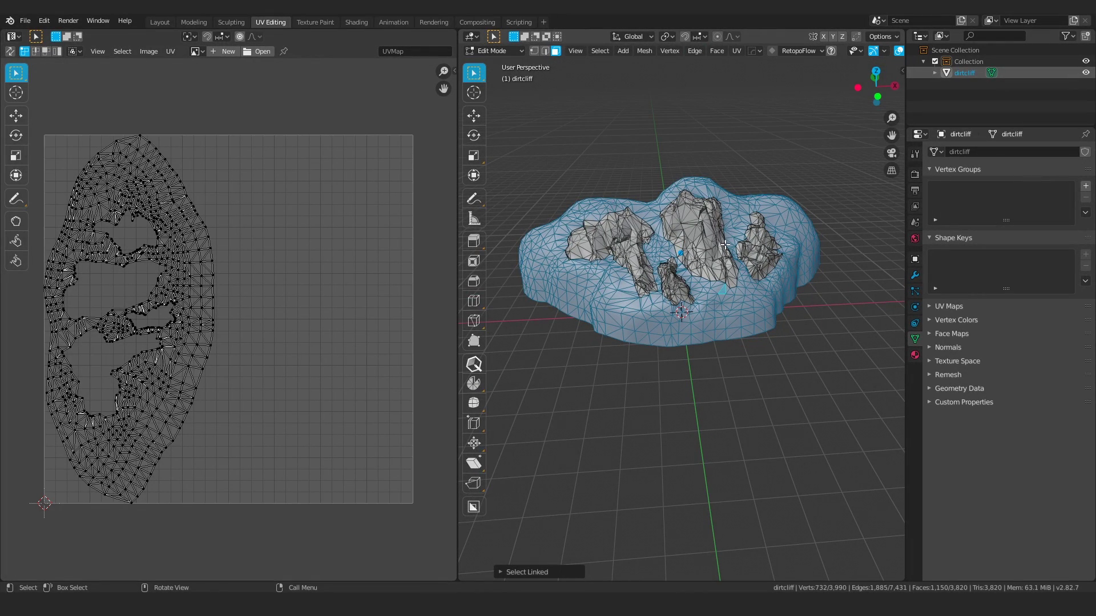
middle_drag(627, 248, 643, 276)
scroll(642, 276, up, 3)
key(p)
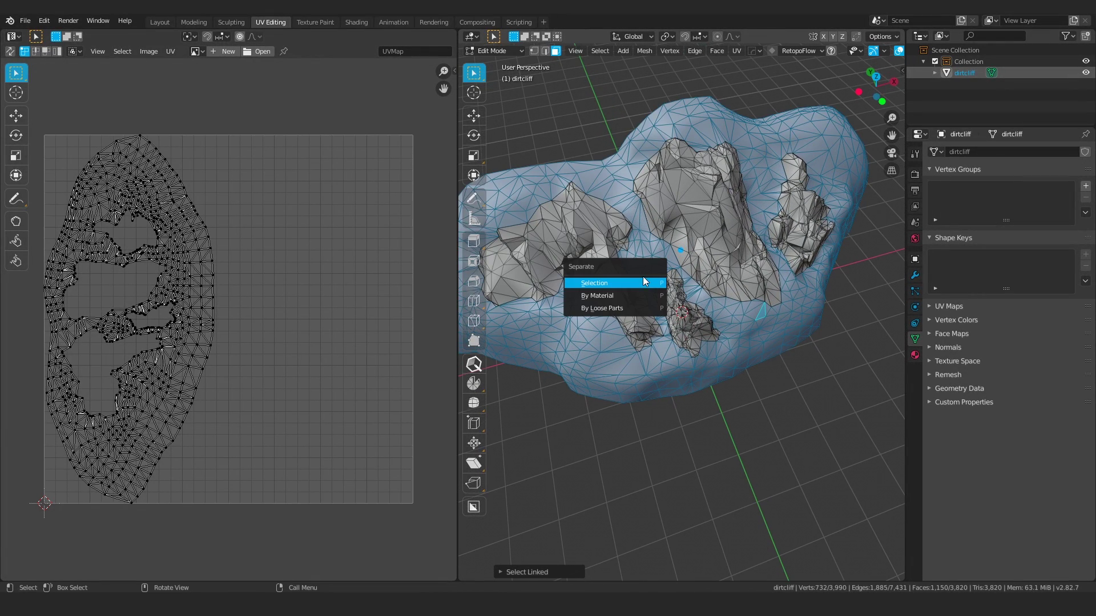
click(643, 279)
key(Tab)
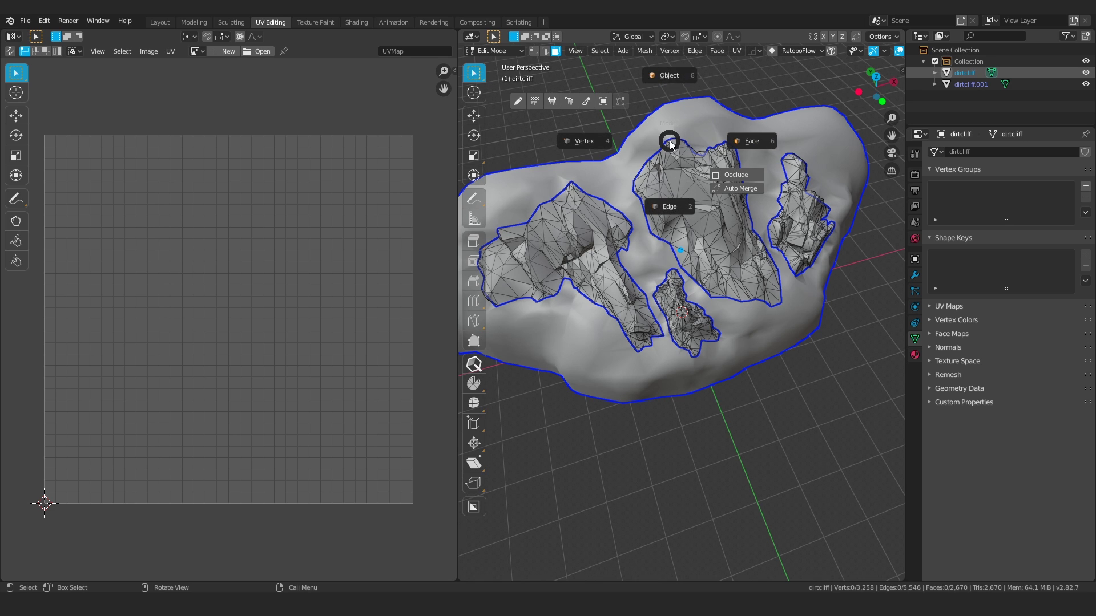
click(677, 76)
click(673, 176)
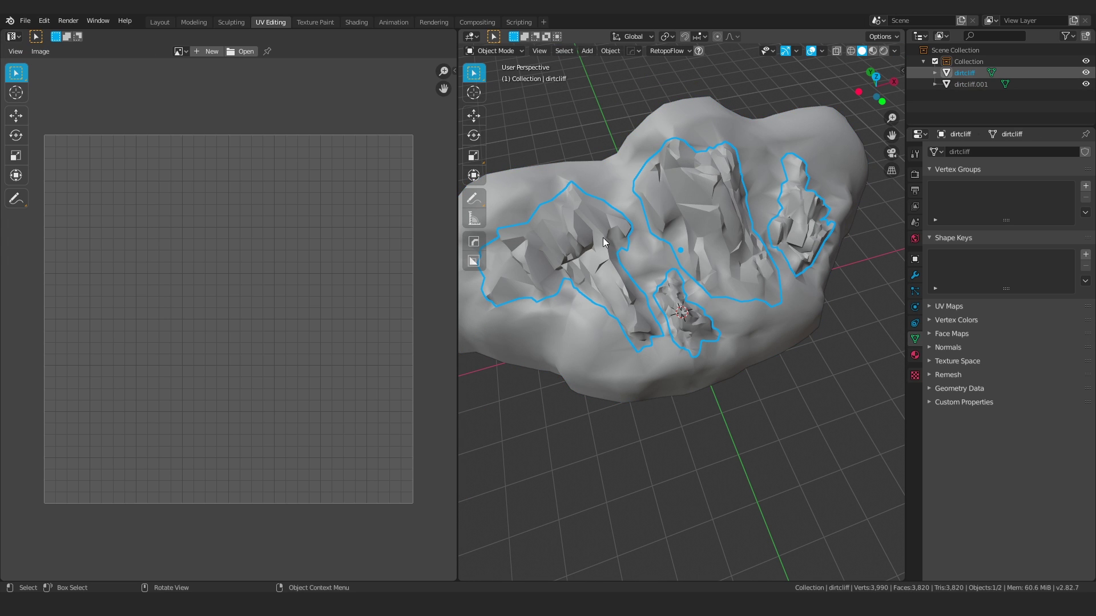
Step: Examine the separated rock formations and the surrounding terrain from several angles
middle_drag(625, 230, 645, 246)
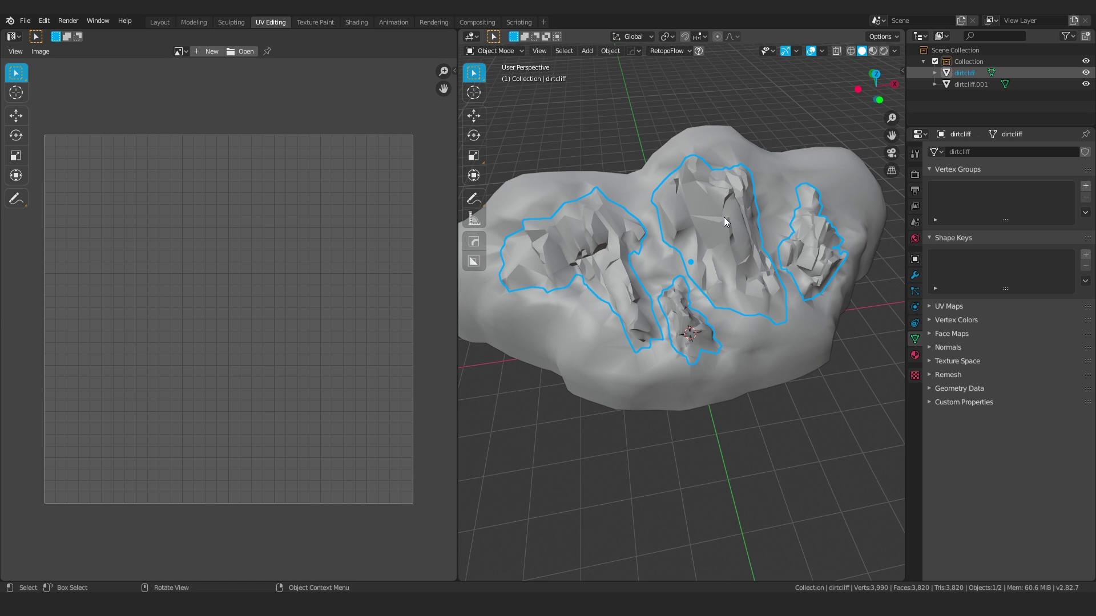
key(Tab)
middle_drag(725, 222, 685, 267)
scroll(687, 279, up, 4)
scroll(695, 227, down, 3)
key(Tab)
click(677, 182)
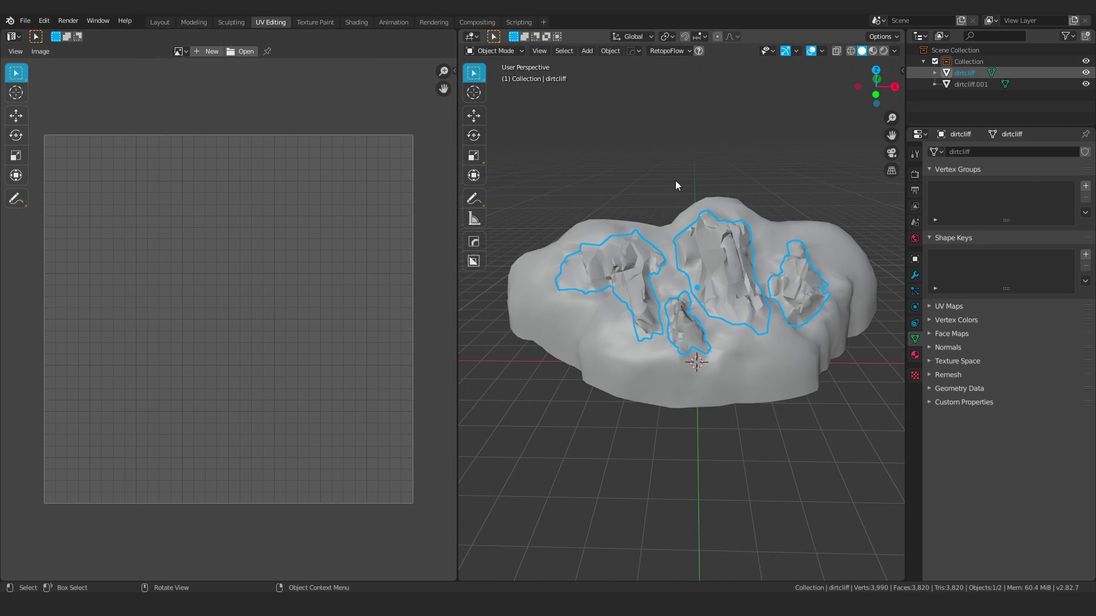
middle_drag(675, 181, 637, 296)
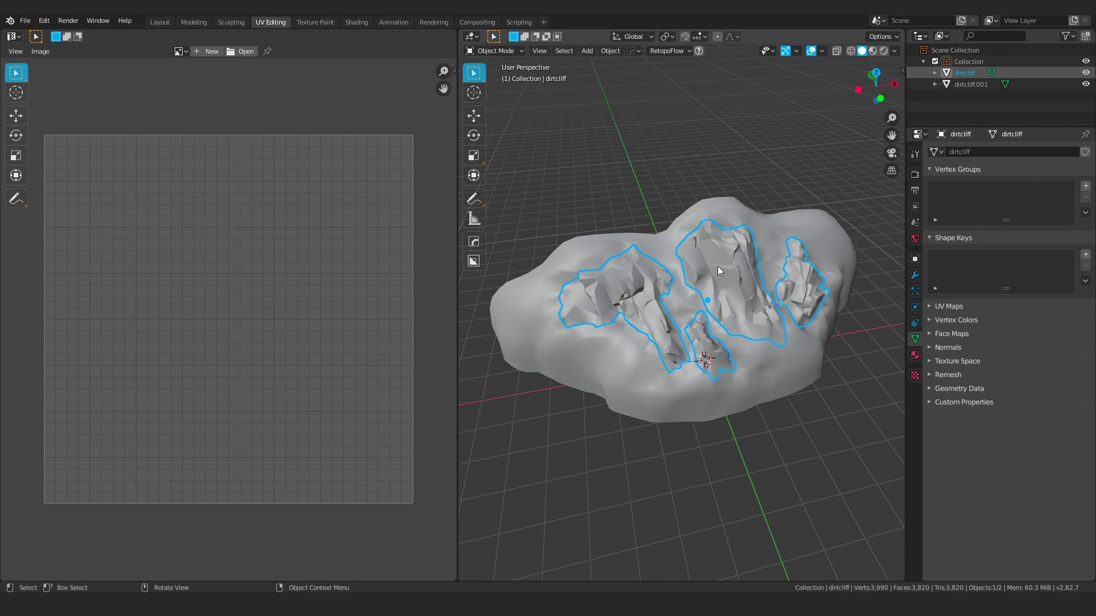
Step: Enter vertex editing on the rock formations, select the whole mesh and unwrap it
key(Tab)
click(687, 267)
middle_drag(687, 268, 705, 259)
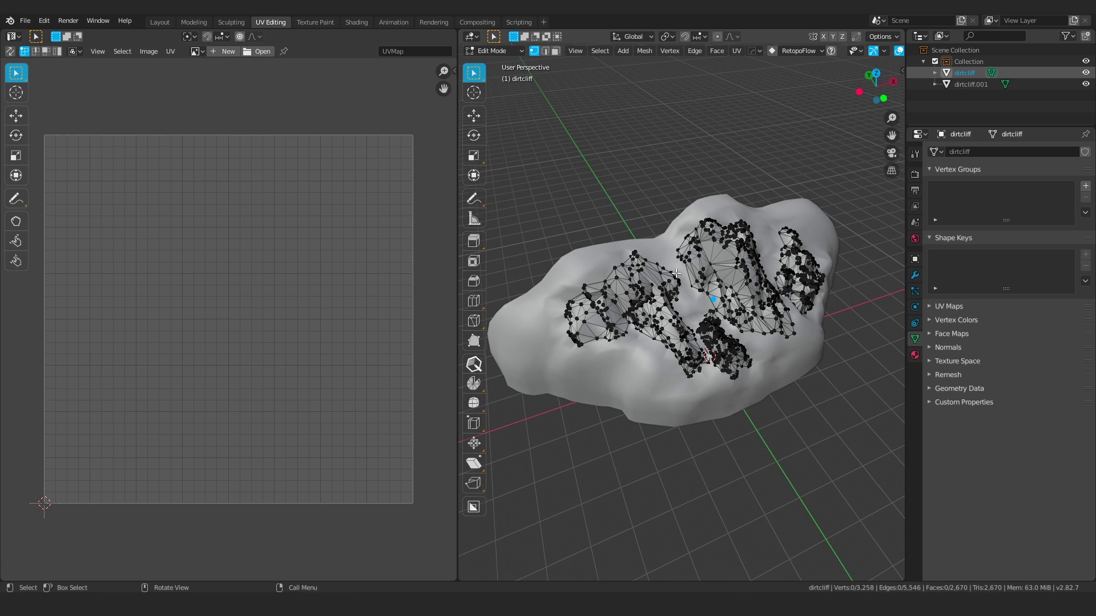
scroll(761, 254, up, 2)
key(a)
key(u)
key(Return)
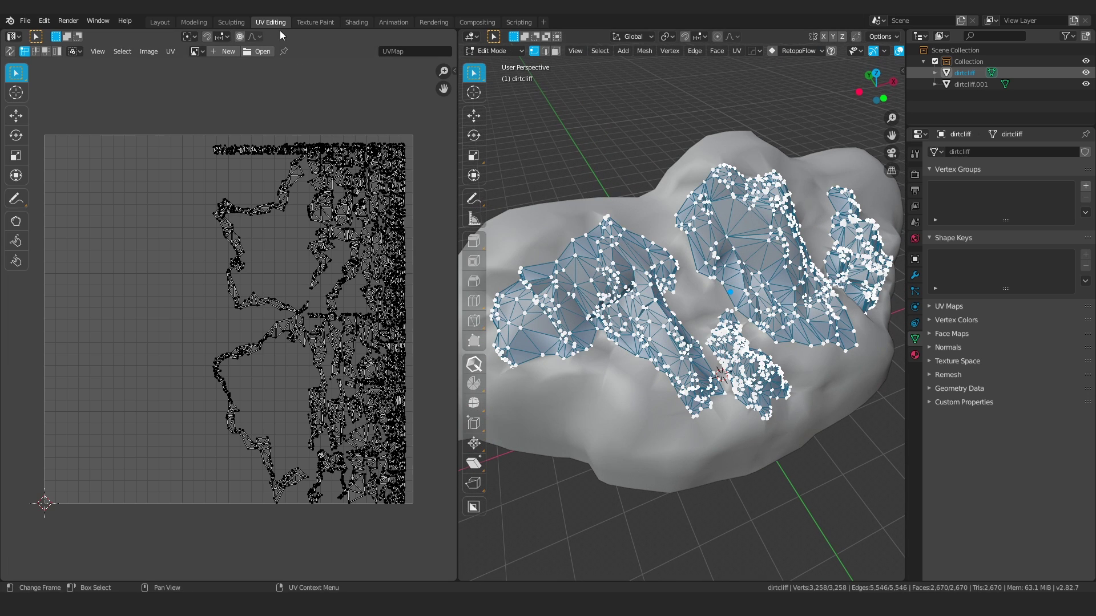
Step: Switch to the Layout workspace and open the rock formations for vertex editing
click(171, 22)
scroll(403, 248, down, 3)
middle_drag(403, 248, 432, 234)
key(Tab)
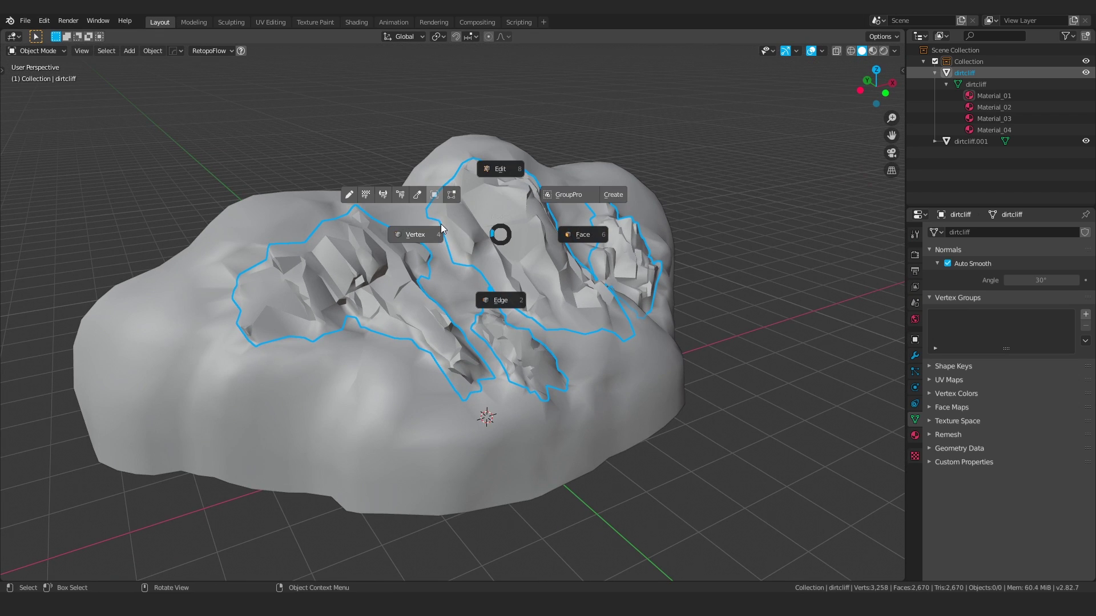
click(434, 231)
scroll(440, 254, up, 3)
middle_drag(522, 236, 533, 174)
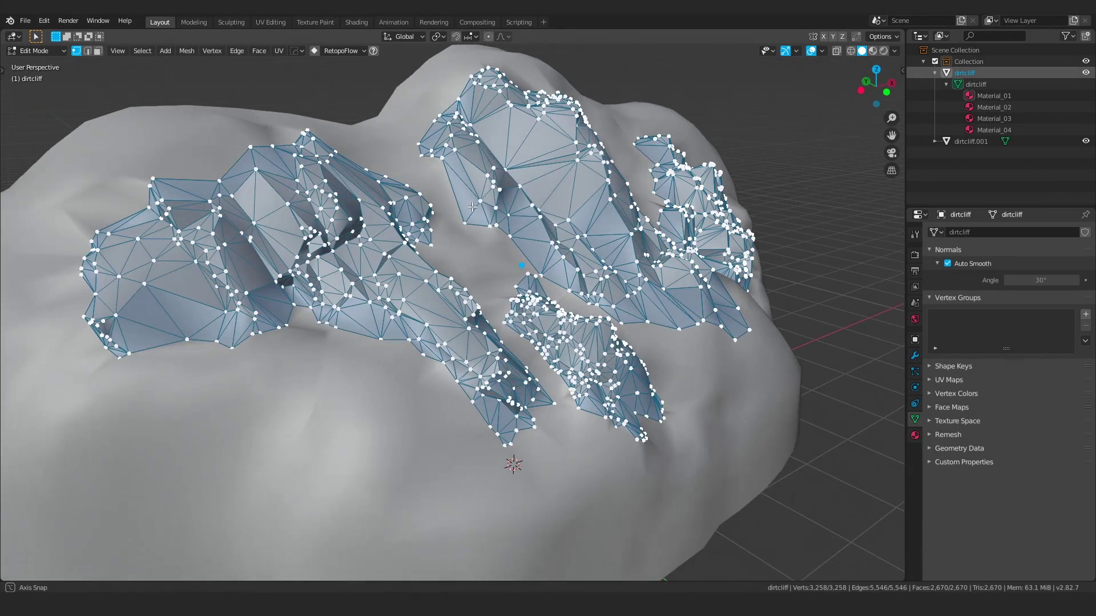
Step: Merge the selected rock vertices by distance with a merge distance of 0.001 m
right_click(533, 174)
mouse_move(526, 299)
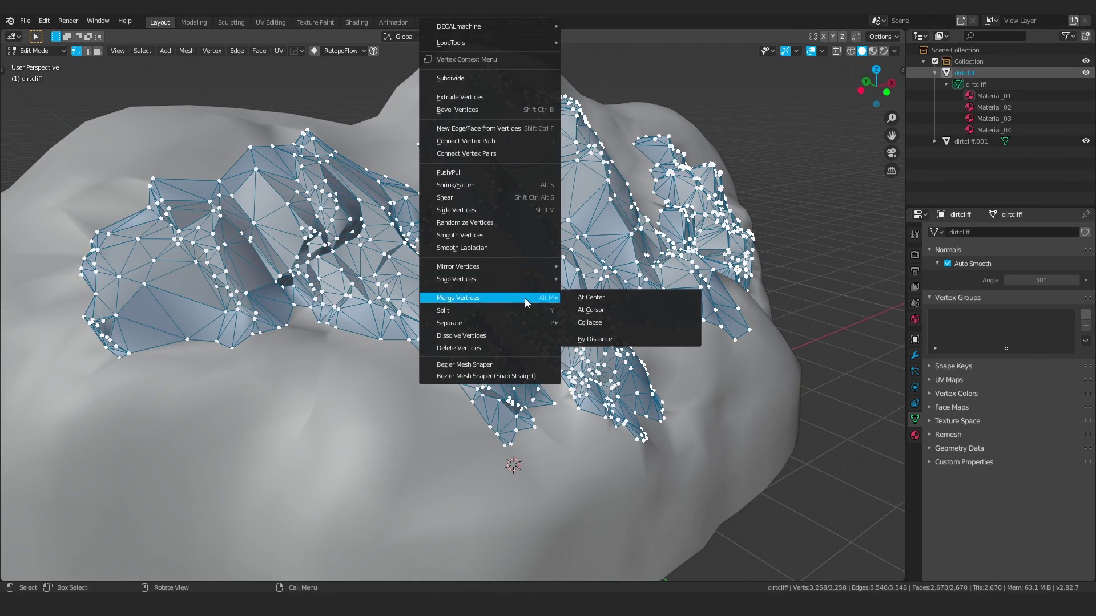
click(576, 339)
click(123, 554)
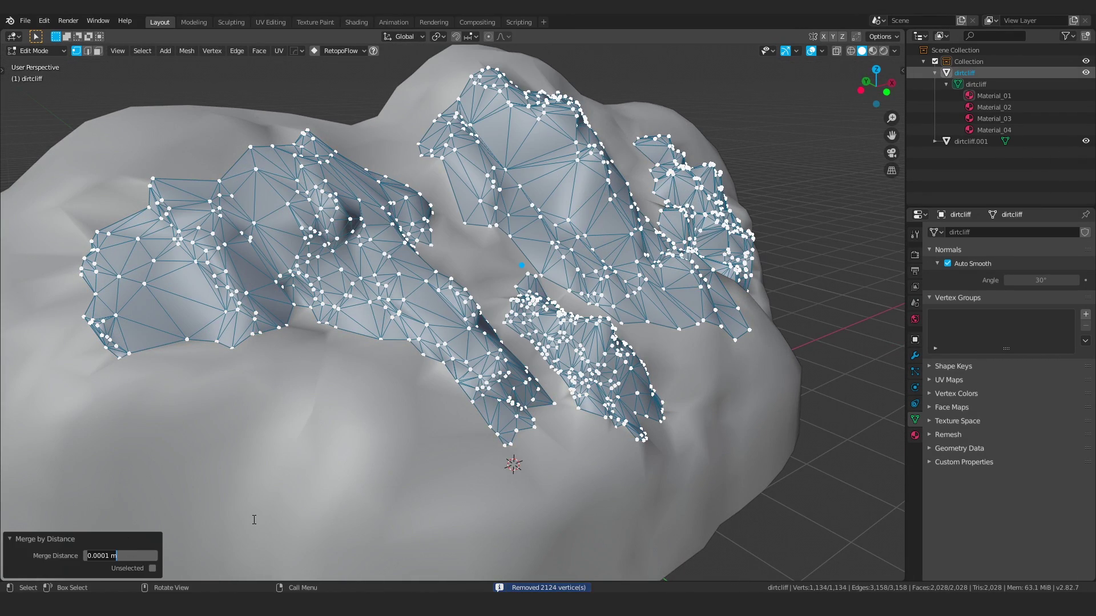
text(.001)
key(Return)
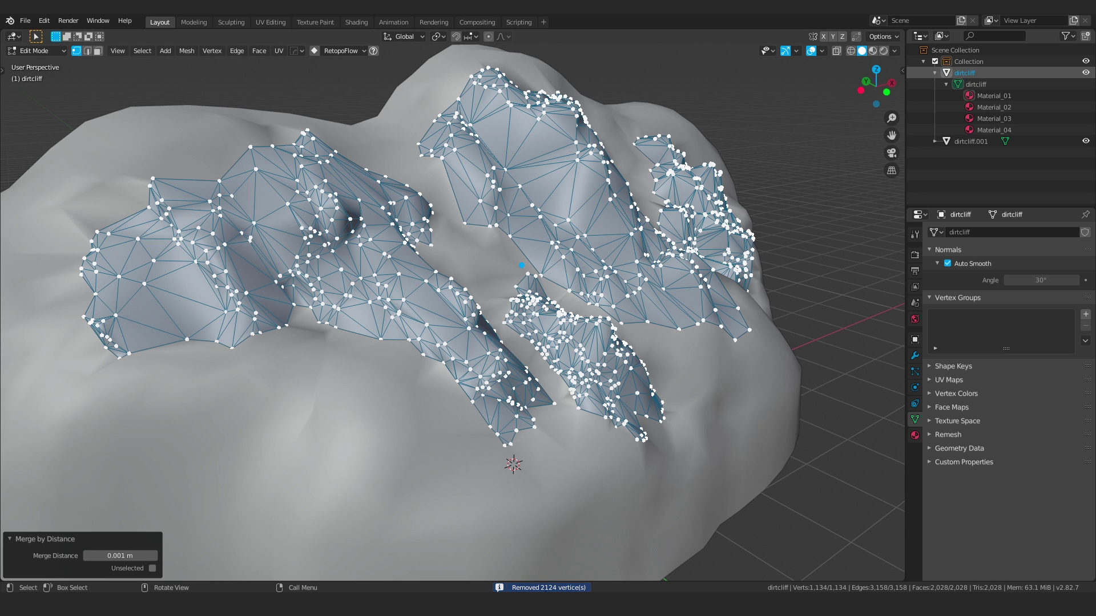
Step: Examine the merged rock mesh up close around each of the formations
middle_drag(488, 411, 471, 414)
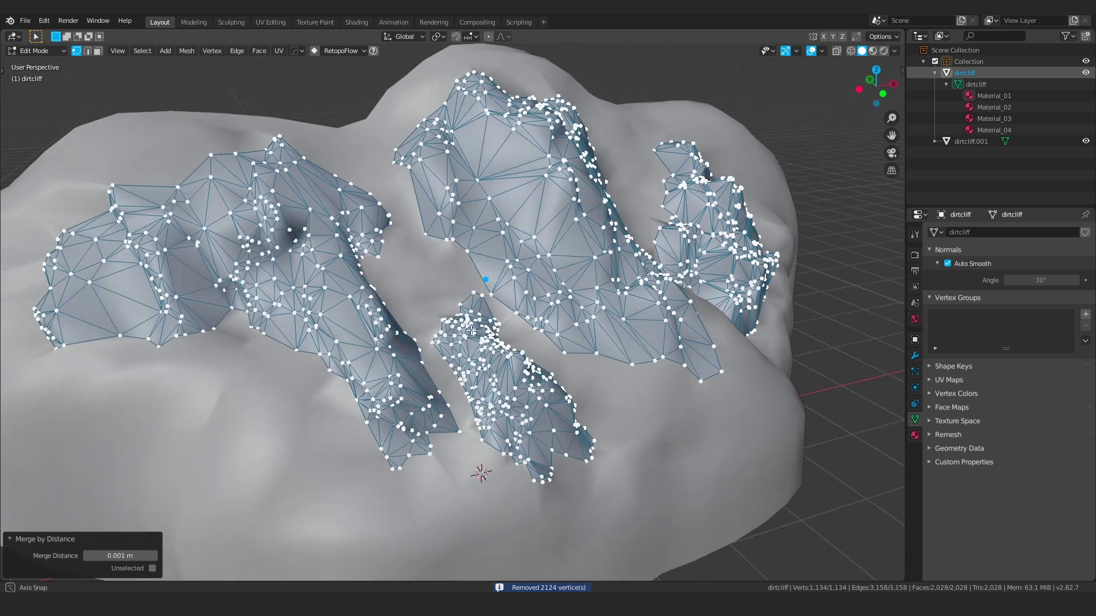
scroll(400, 280, up, 4)
middle_drag(279, 290, 307, 289)
scroll(306, 290, down, 4)
middle_drag(611, 189, 570, 210)
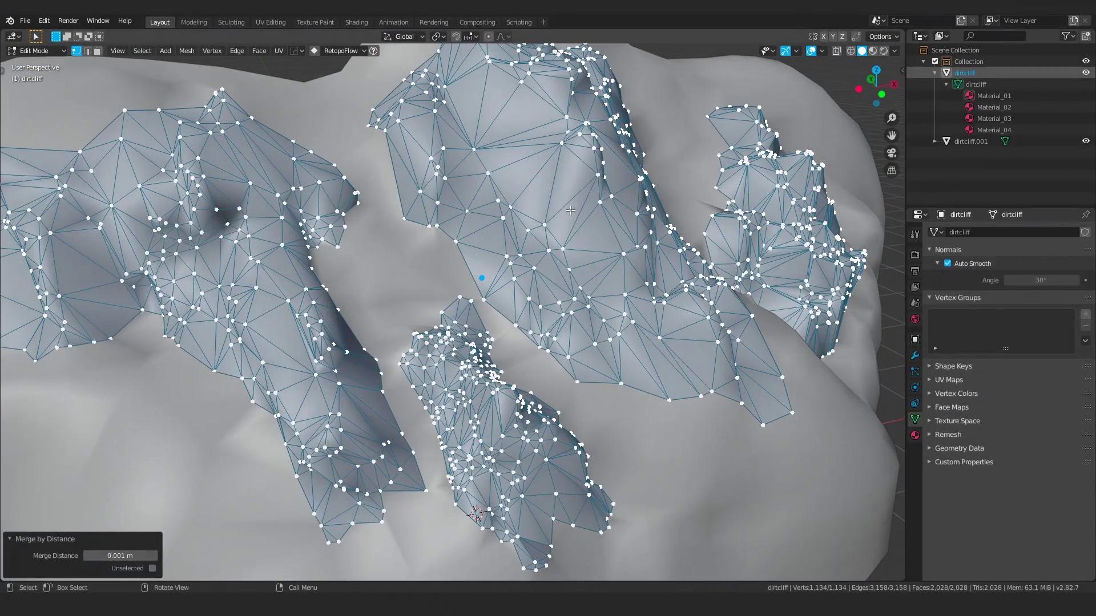
scroll(526, 186, down, 5)
Step: Return to Object Mode and select the smooth terrain object dirtcliff.001
key(Tab)
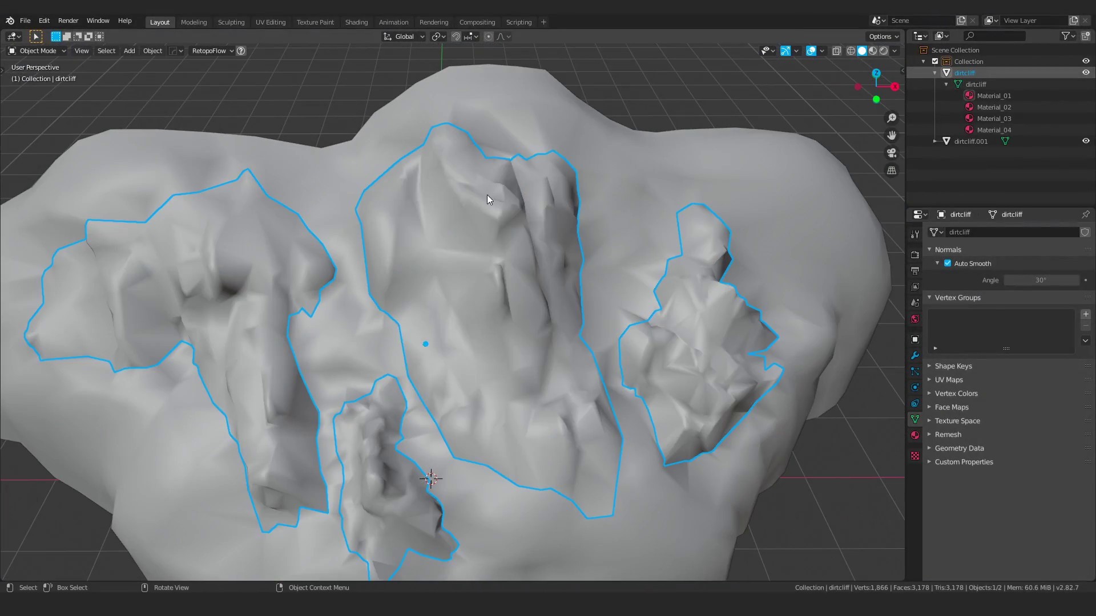
right_click(454, 214)
click(438, 216)
middle_drag(490, 291, 515, 266)
click(390, 285)
right_click(397, 279)
click(398, 277)
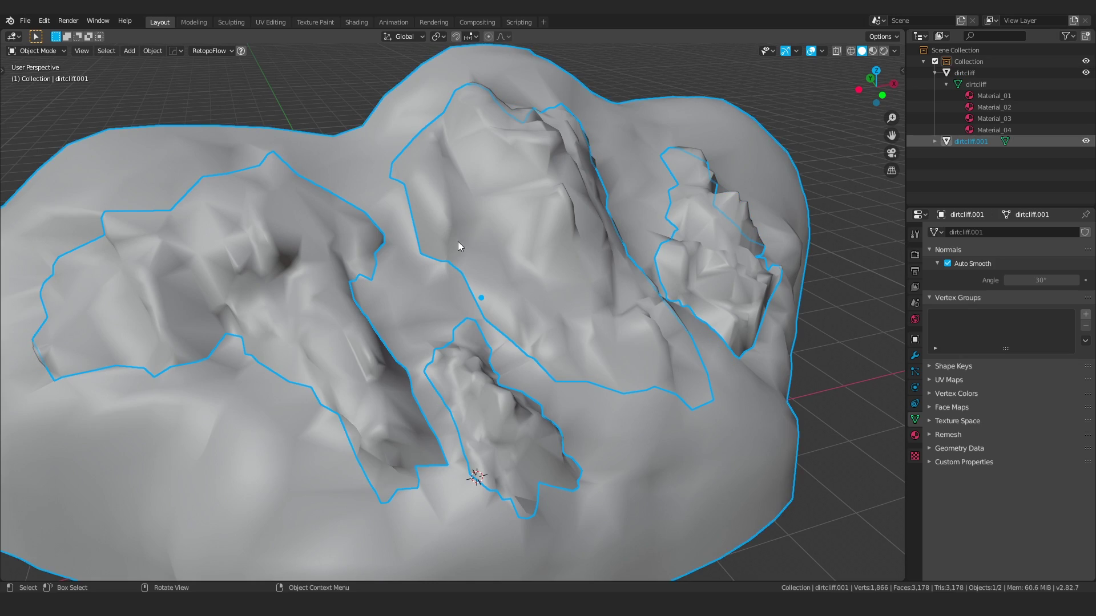
Step: Reselect the rock object, enter vertex editing and switch to the UV Editing workspace
click(541, 253)
key(Tab)
click(496, 159)
middle_drag(516, 210, 474, 188)
click(270, 21)
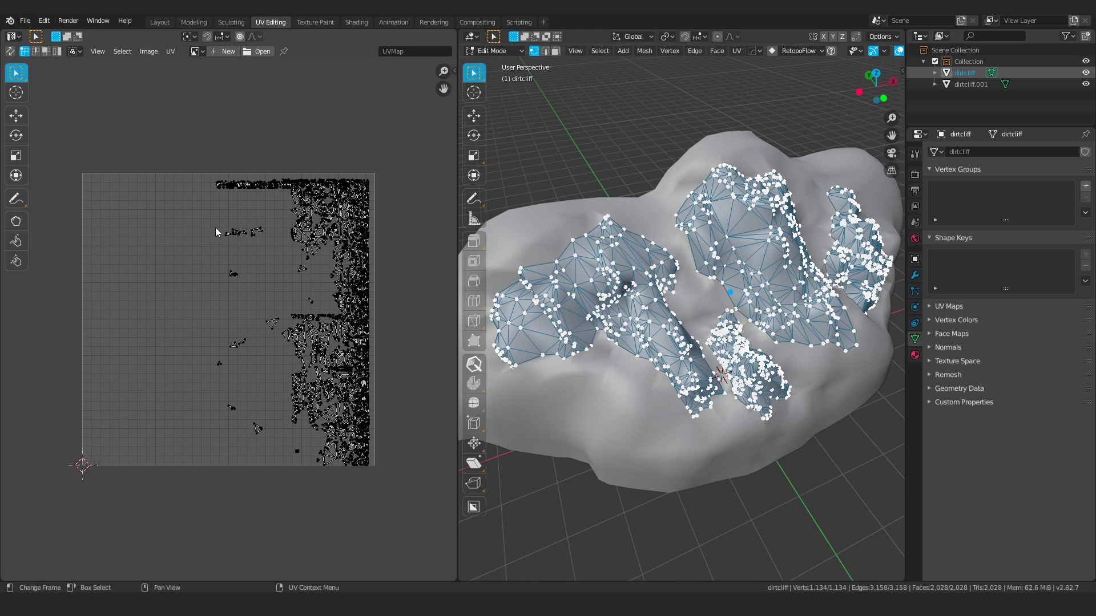
Step: Select all of the merged rock mesh's UVs and unwrap them with the standard Unwrap operation
key(a)
scroll(231, 239, up, 4)
scroll(231, 239, down, 3)
key(u)
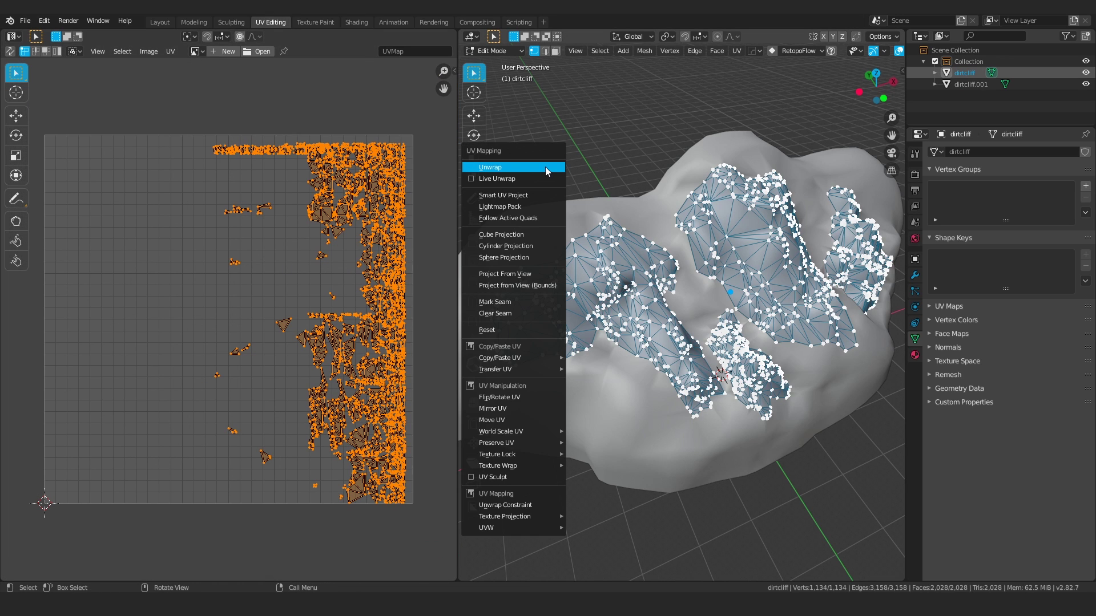
click(546, 167)
Step: Box-select the row of small stray UV islands beside the large rock islands
click(50, 219)
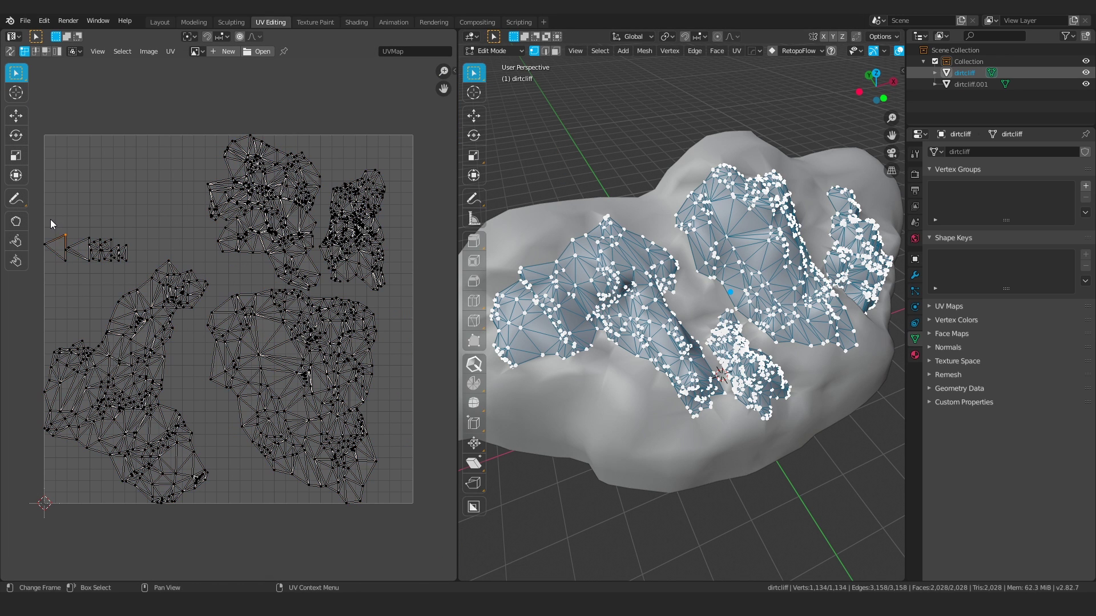
drag(50, 219, 134, 269)
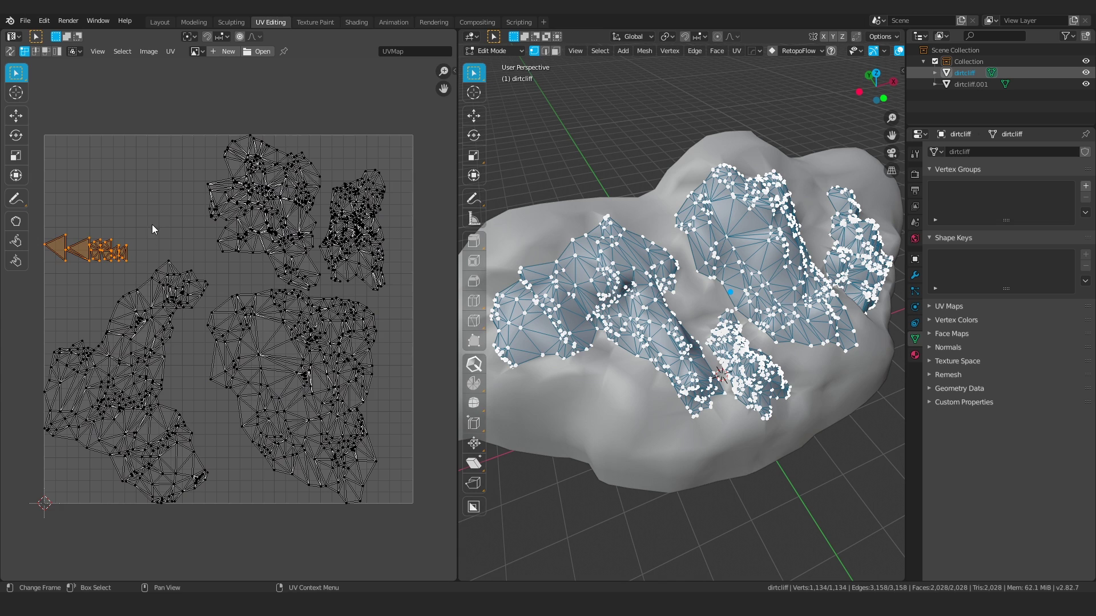
middle_drag(219, 315, 260, 314)
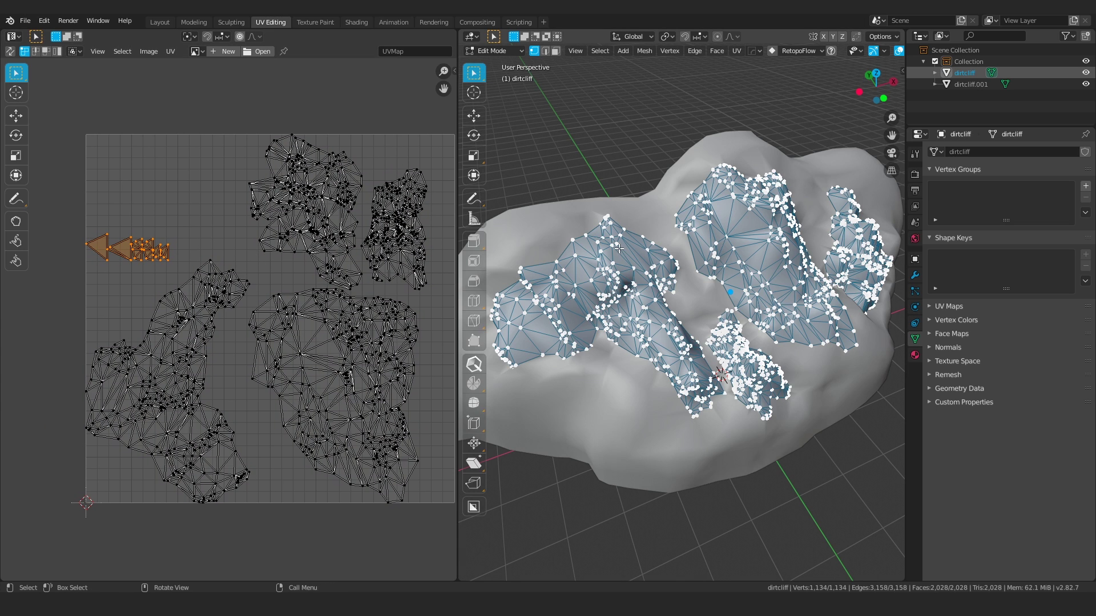
Step: Hide the tool shelves in both the UV editor and the 3D viewport
key(t)
key(t)
scroll(699, 283, up, 3)
middle_drag(699, 282, 737, 281)
scroll(670, 258, down, 2)
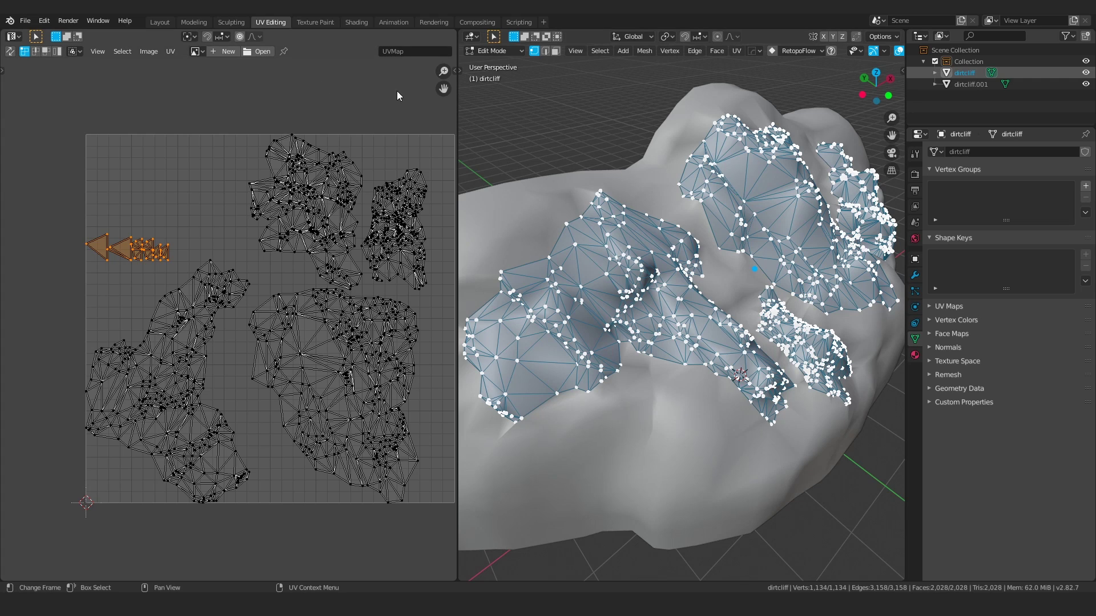
click(154, 22)
scroll(514, 297, up, 3)
key(ctrl+Tab)
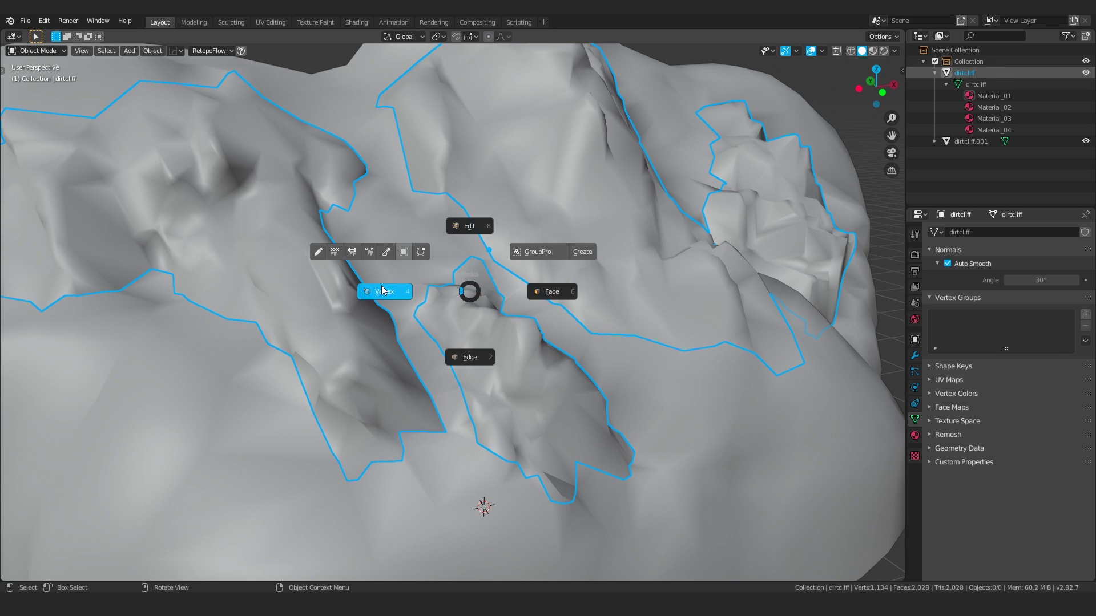
click(412, 259)
click(270, 22)
Step: Enable UV sync selection, clear the selection and box-select the largest stray triangular UV islands
drag(71, 211, 183, 255)
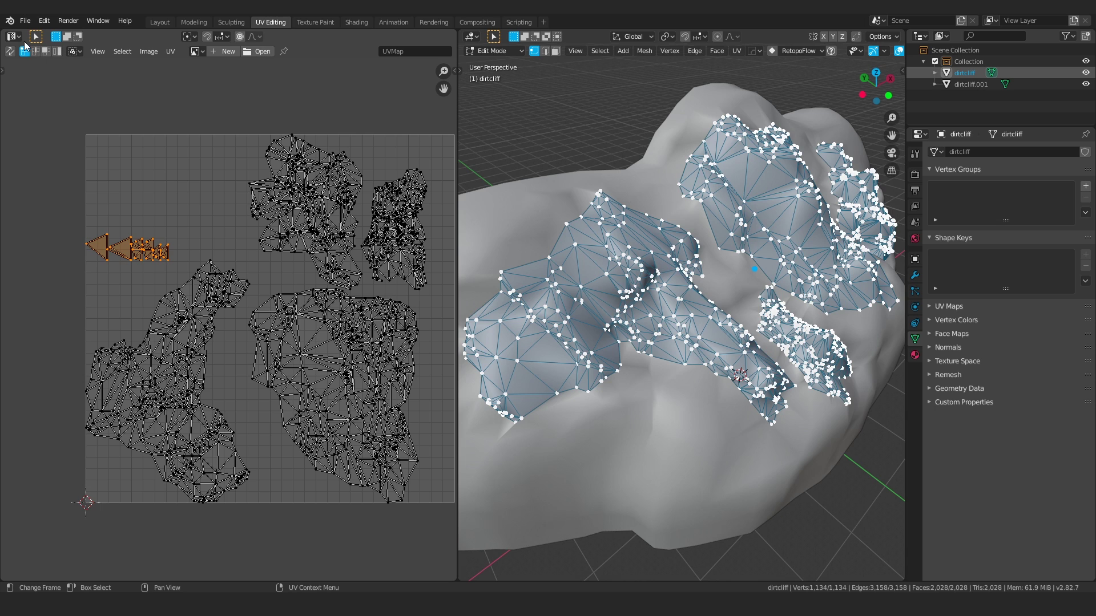
click(10, 52)
click(61, 202)
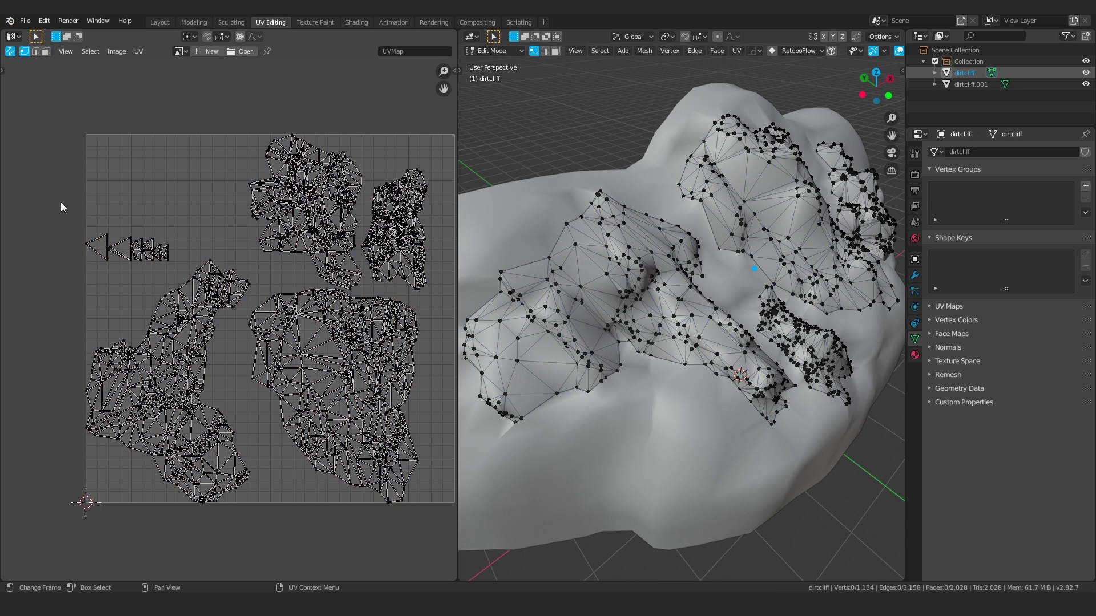
click(101, 251)
drag(76, 217, 114, 272)
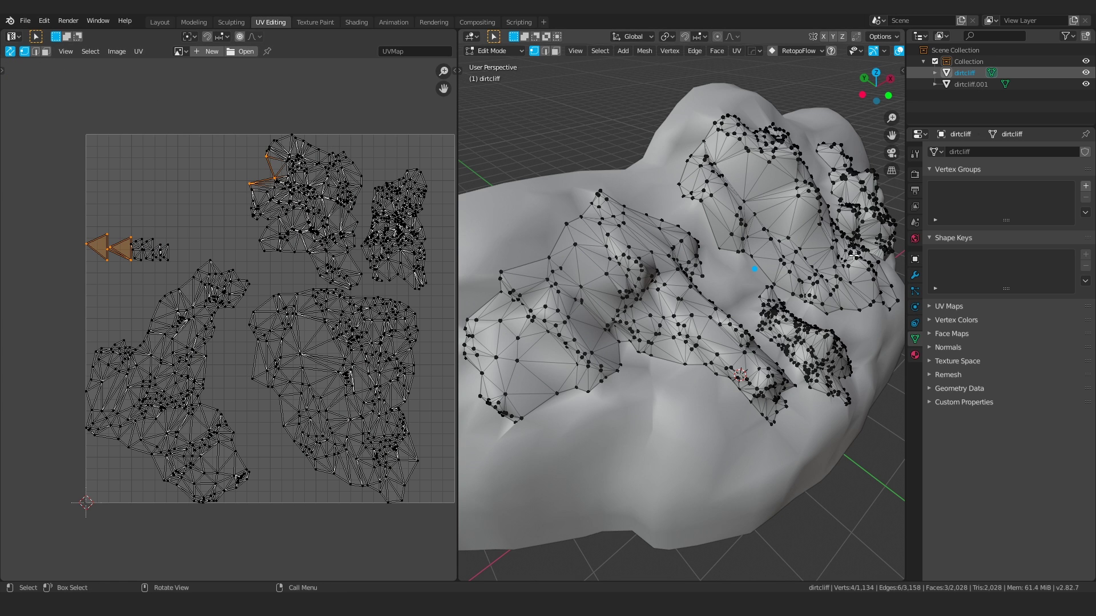
Step: Select the outer corner vertex of the outermost stray UV triangle and frame it in the 3D viewport
middle_drag(845, 254, 816, 247)
key(l)
drag(73, 214, 114, 285)
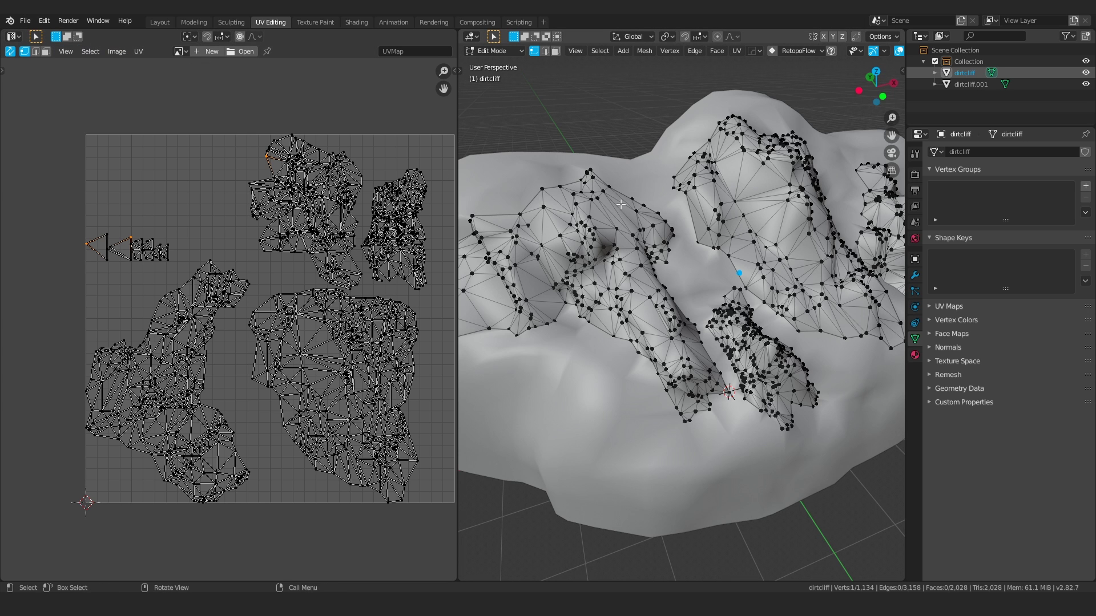
key(KP_Decimal)
mouse_move(751, 247)
middle_down()
mouse_move(642, 244)
mouse_move(660, 292)
mouse_move(730, 247)
middle_up()
key(Tab)
click(673, 252)
middle_drag(686, 301, 650, 241)
Step: Switch to face selection, pick the stray triangular face at the rock's lower edge and delete it
key(Tab)
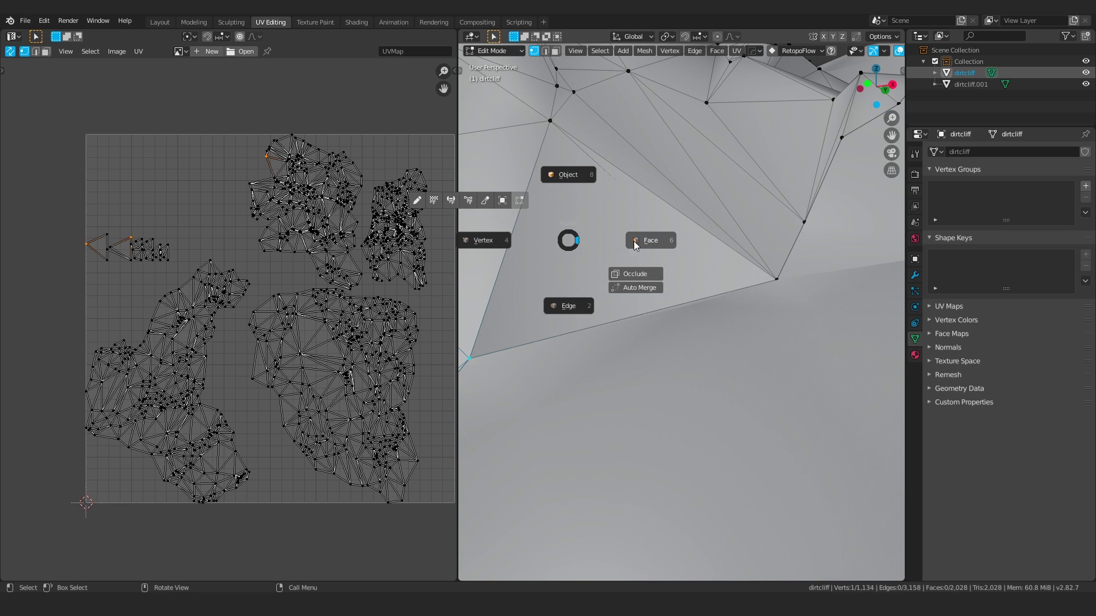
click(567, 305)
click(570, 245)
middle_drag(570, 244, 638, 255)
scroll(640, 255, down, 3)
key(g)
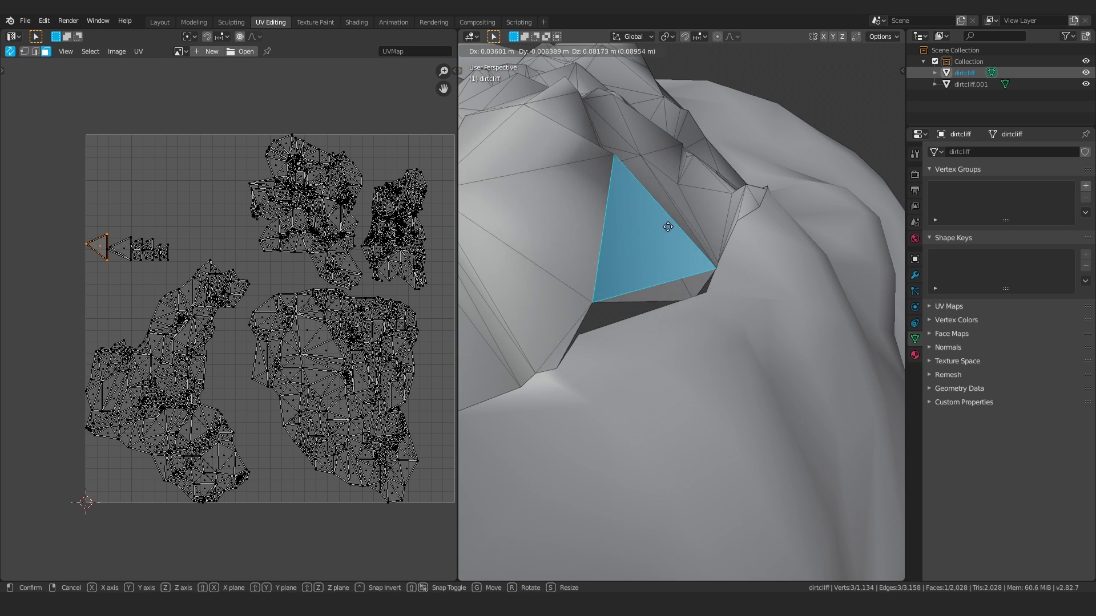
right_click(653, 264)
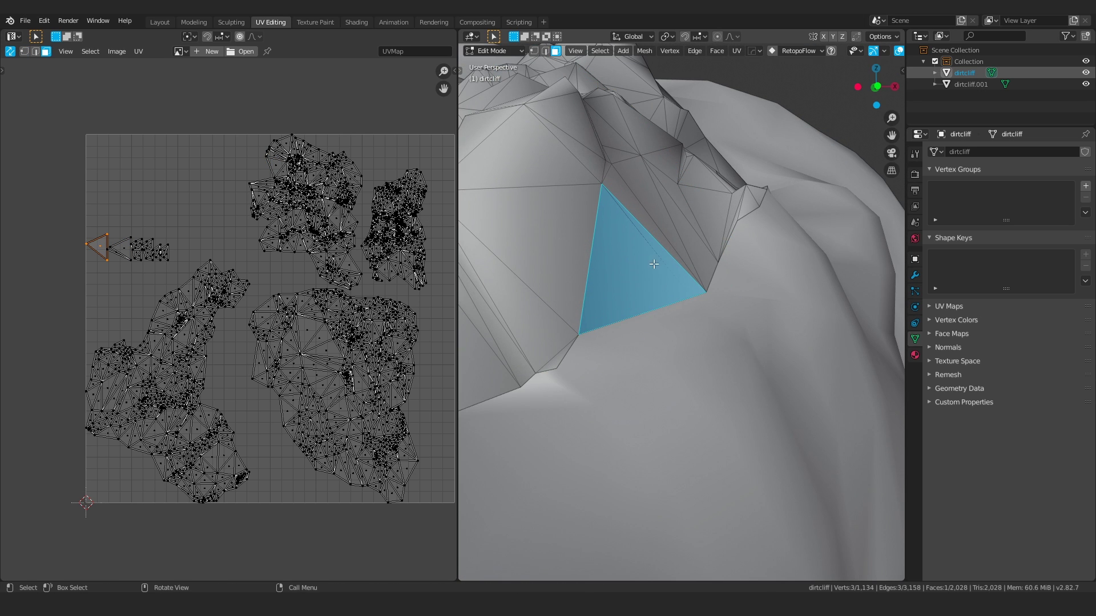
key(x)
key(f)
Step: Select all vertices linked within the rock formation that held the deleted face and merge them by distance
scroll(618, 258, down, 3)
mouse_move(618, 258)
middle_down()
mouse_move(608, 274)
mouse_move(619, 248)
middle_up()
key(1)
key(l)
right_click(619, 247)
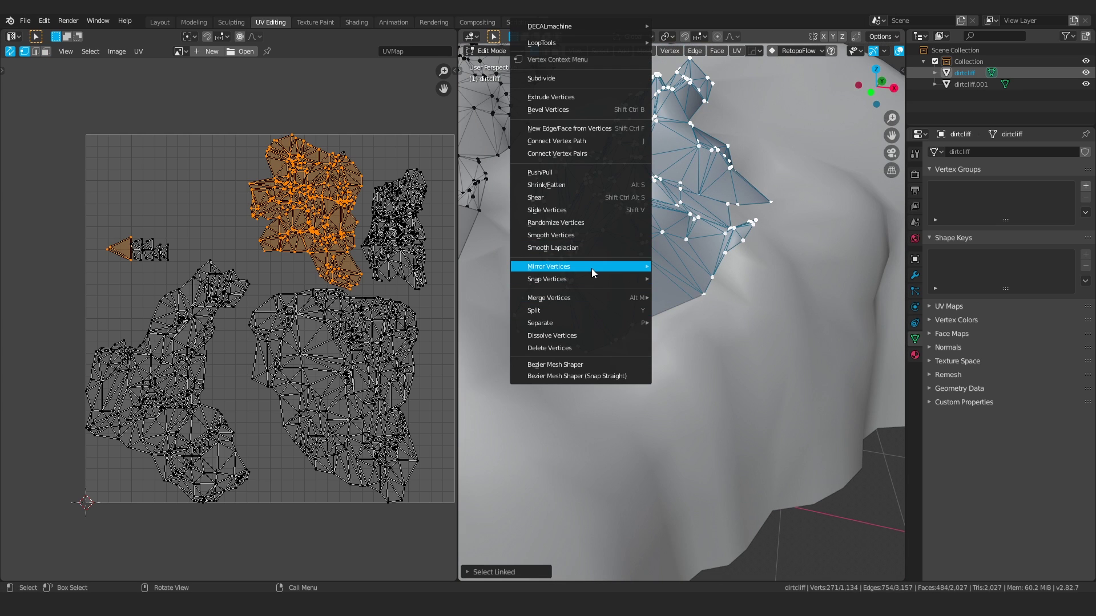
mouse_move(587, 298)
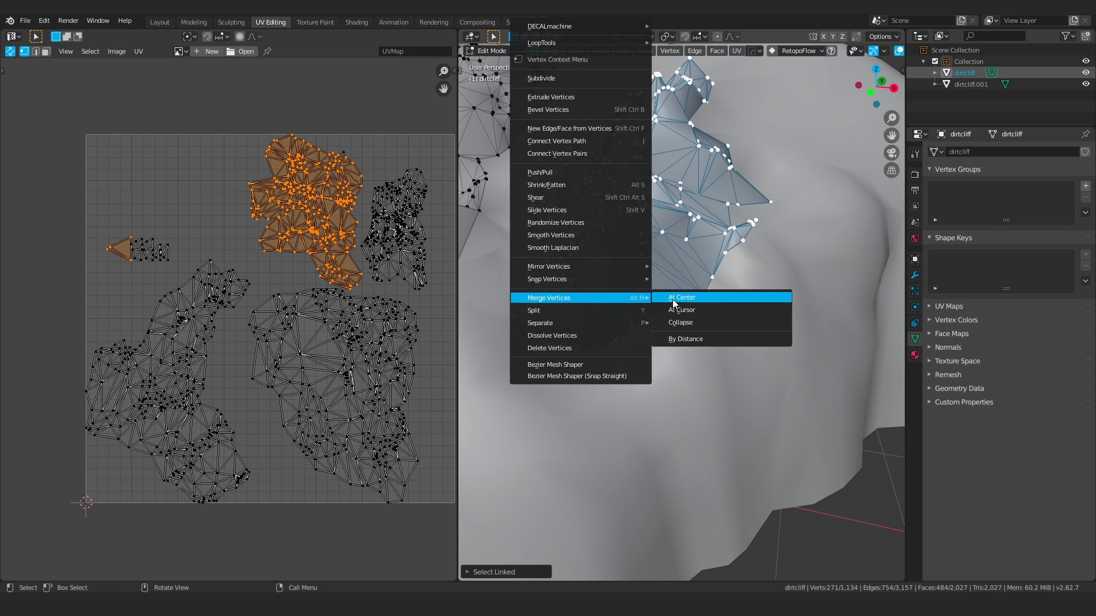
click(685, 339)
scroll(617, 269, down, 6)
middle_drag(616, 268, 752, 330)
scroll(747, 300, up, 3)
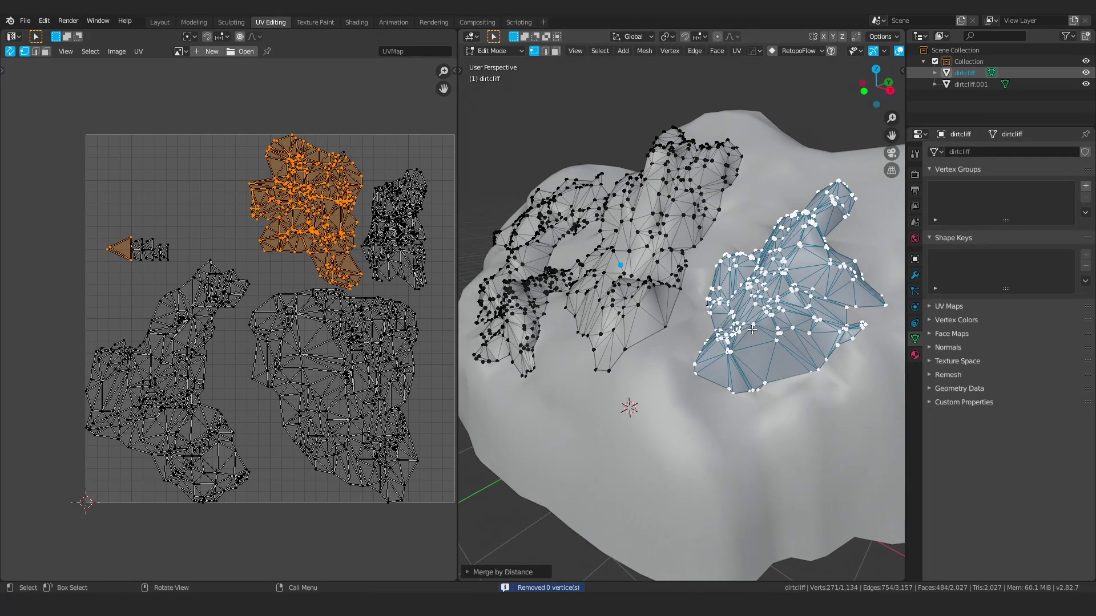
Step: Clear the selection, box-select the middle group of stray UV triangles and frame the matching vertices in the 3D viewport
middle_drag(659, 302, 687, 308)
shift+middle_drag(548, 343, 634, 353)
scroll(633, 352, up, 3)
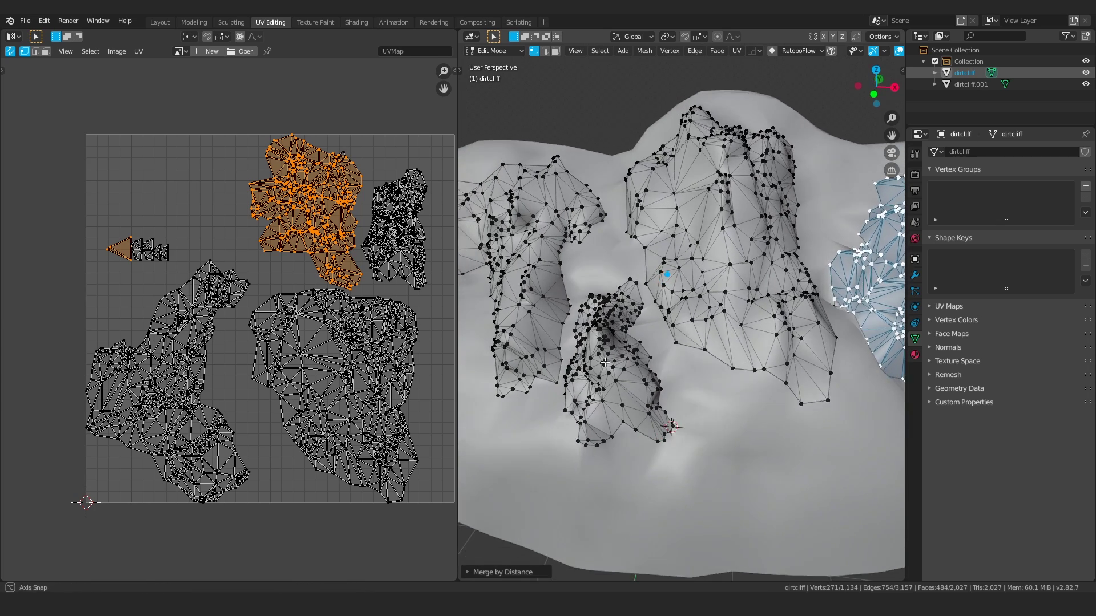
key(alt+a)
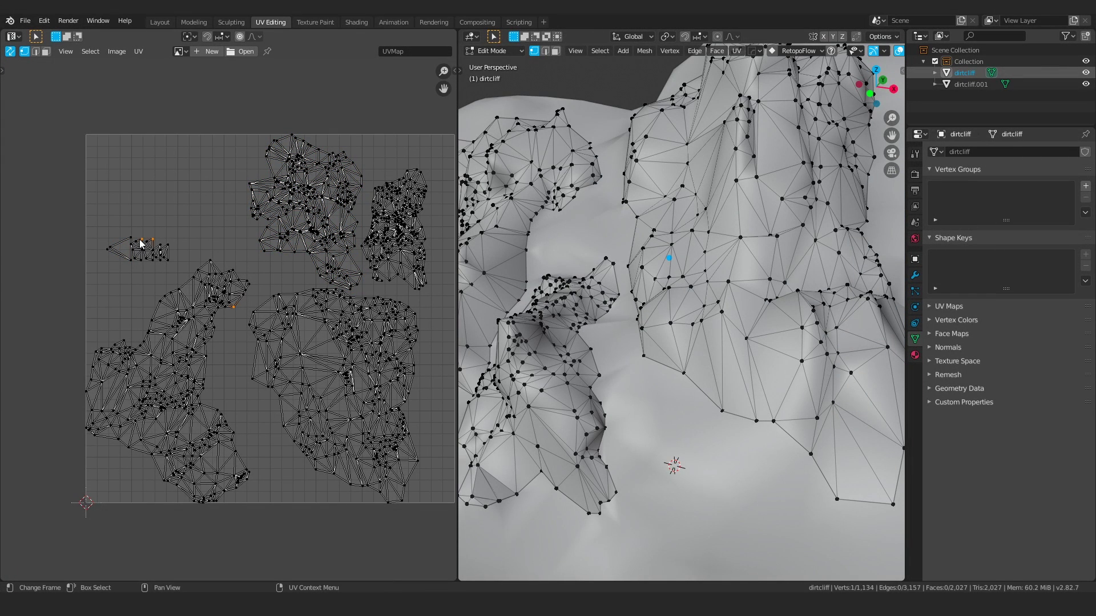
drag(137, 233, 142, 280)
drag(135, 234, 153, 283)
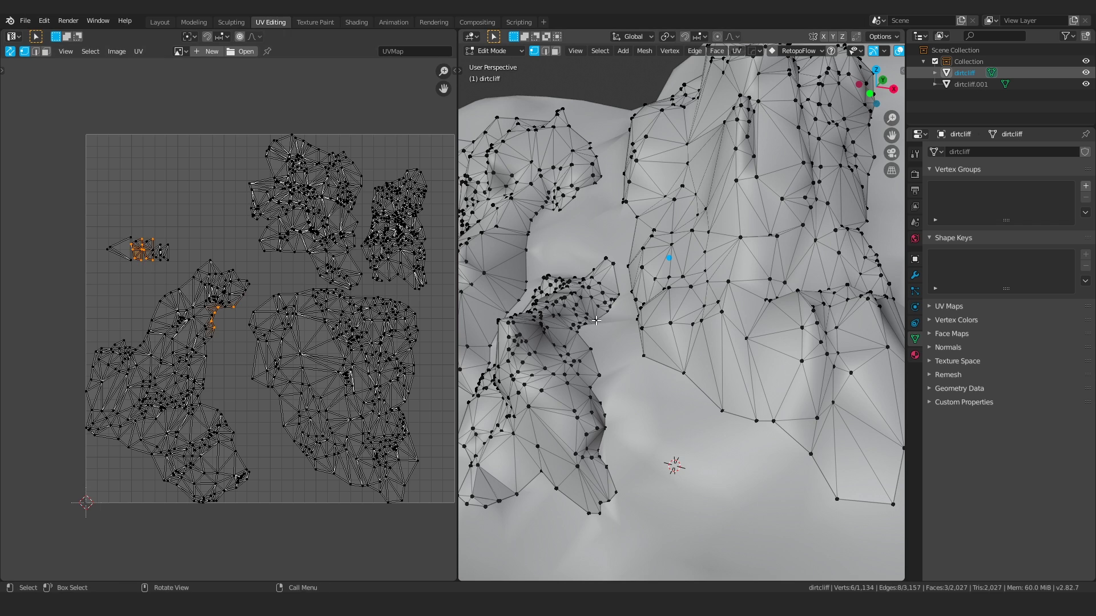
key(period)
key(KP_Decimal)
middle_drag(615, 300, 601, 333)
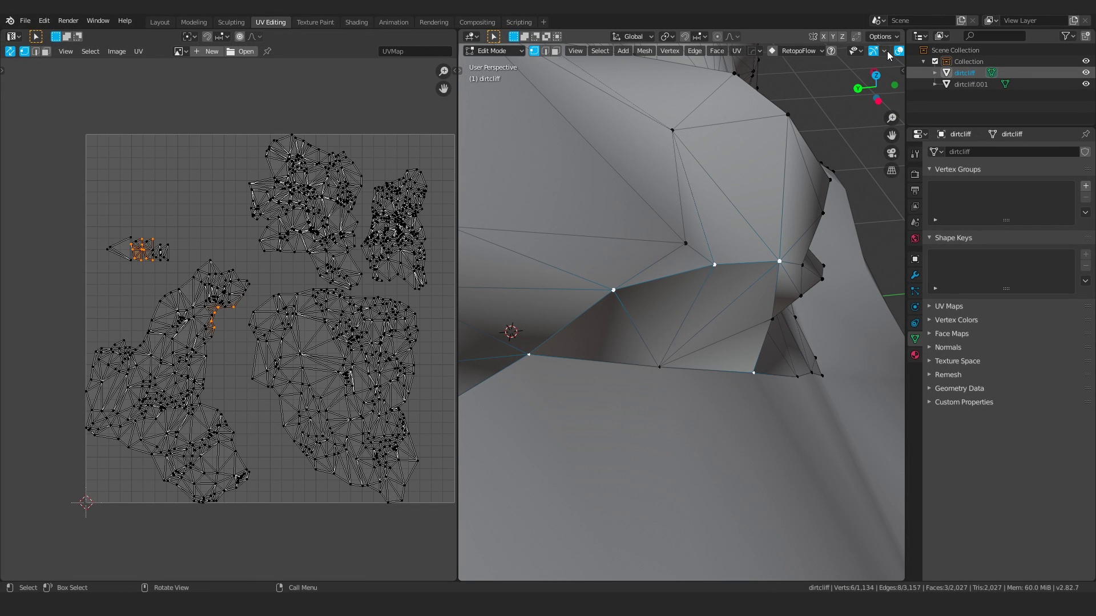
Step: Display the mesh normals around the selected vertices to examine their direction, and hide the normals again
scroll(831, 89, up, 2)
scroll(837, 55, down, 4)
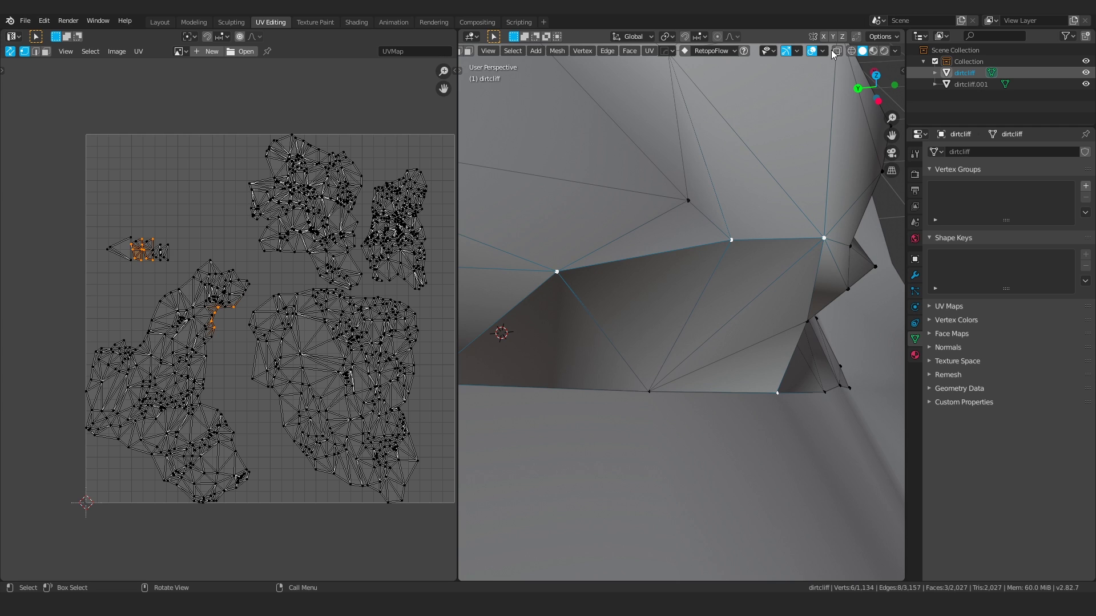
click(823, 51)
click(776, 465)
middle_drag(620, 386, 568, 377)
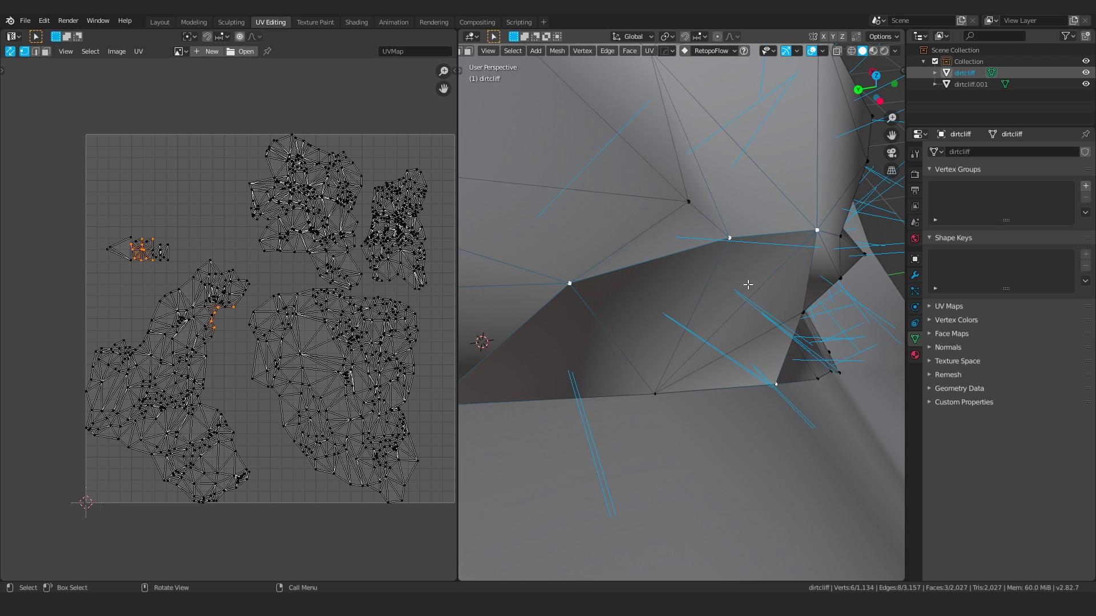
click(826, 52)
click(776, 464)
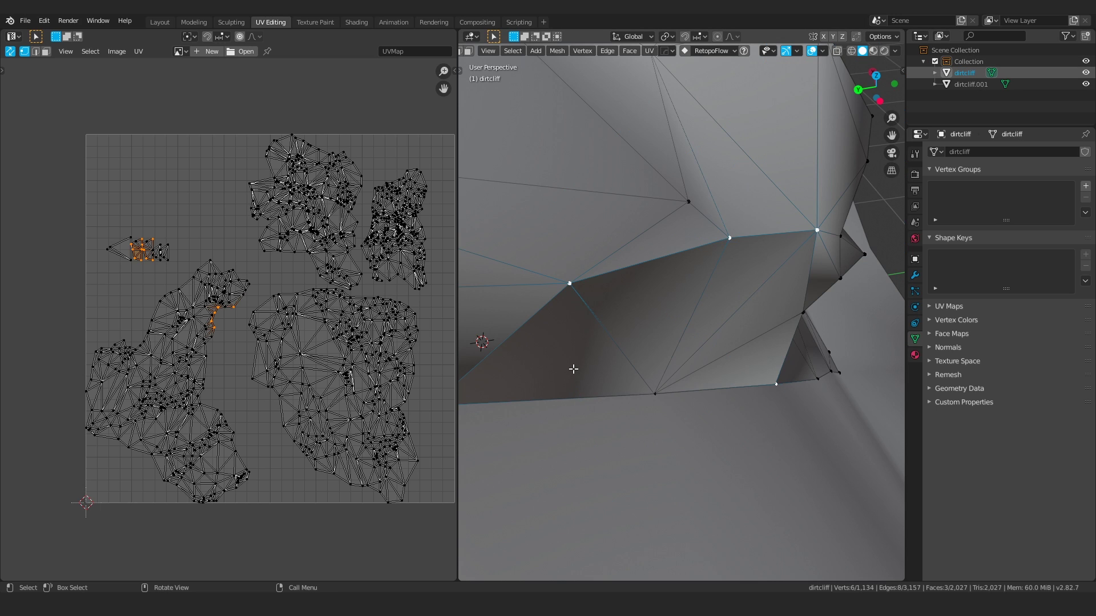
Step: Clear the selection, switch to face selection and select all faces linked to the shaded face at the rock's lower edge
key(alt+a)
right_click(606, 337)
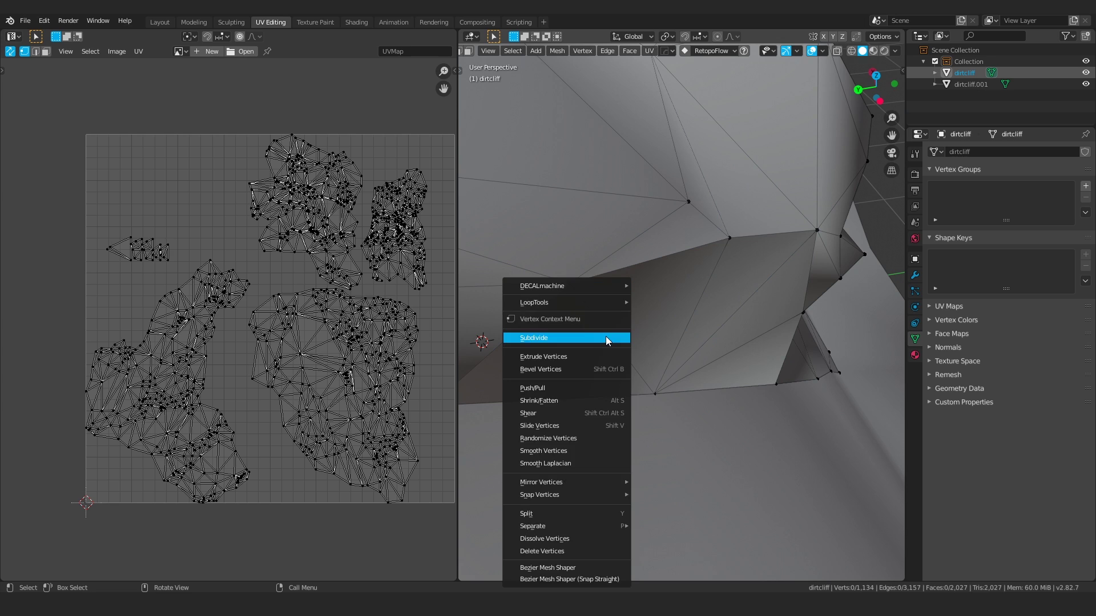
key(ctrl+Tab)
click(725, 328)
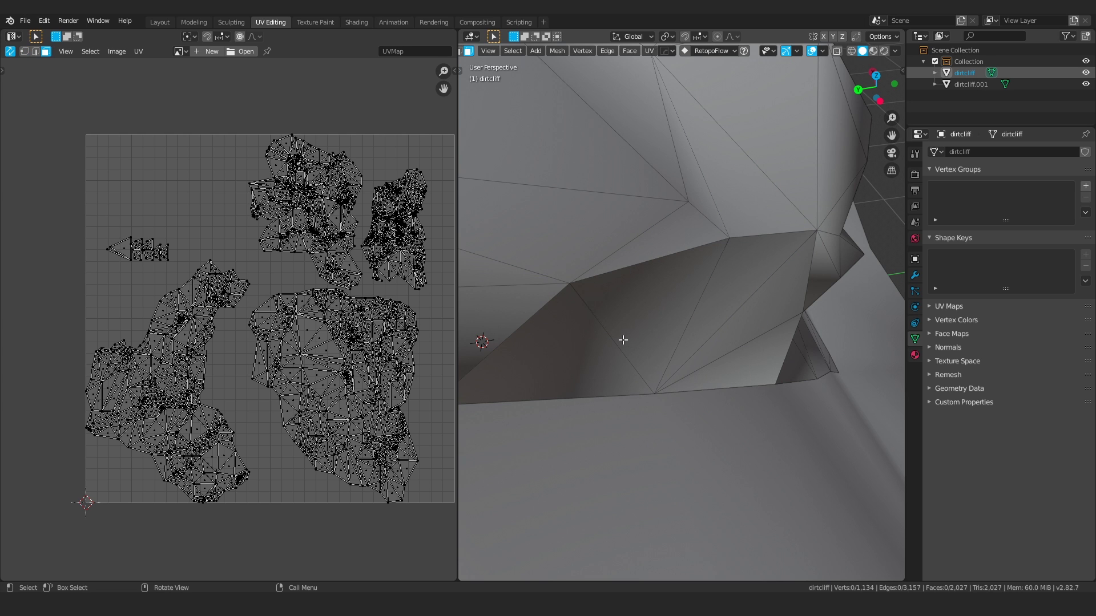
click(623, 340)
key(ctrl+l)
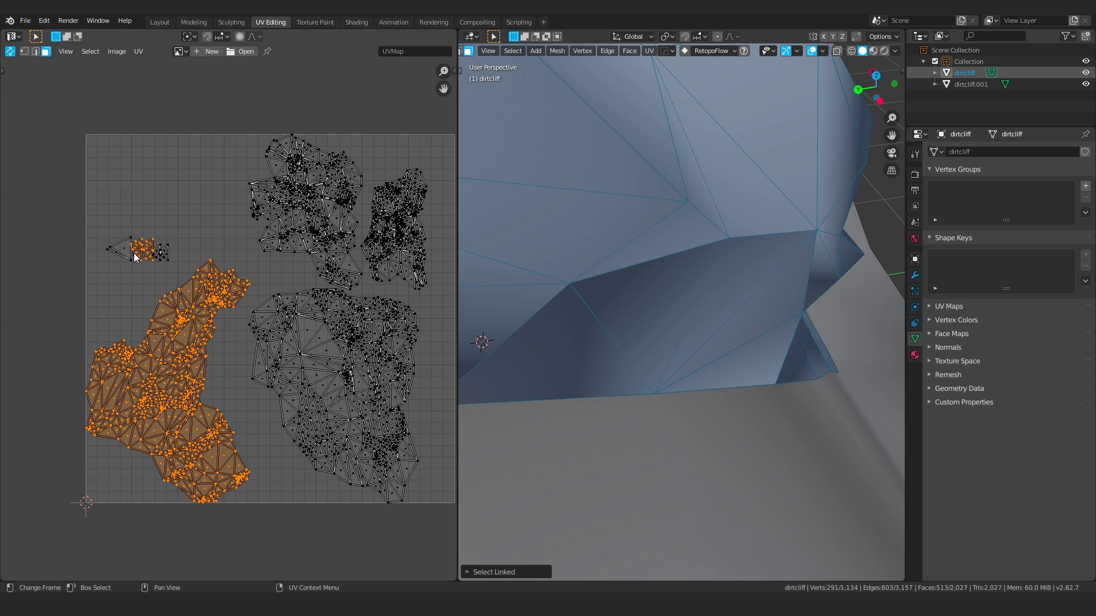
Step: Turn off UV sync selection, select the whole mesh and box-select the middle stray UV islands
click(138, 251)
scroll(138, 251, up, 3)
middle_drag(101, 238, 232, 250)
click(10, 51)
key(a)
key(a)
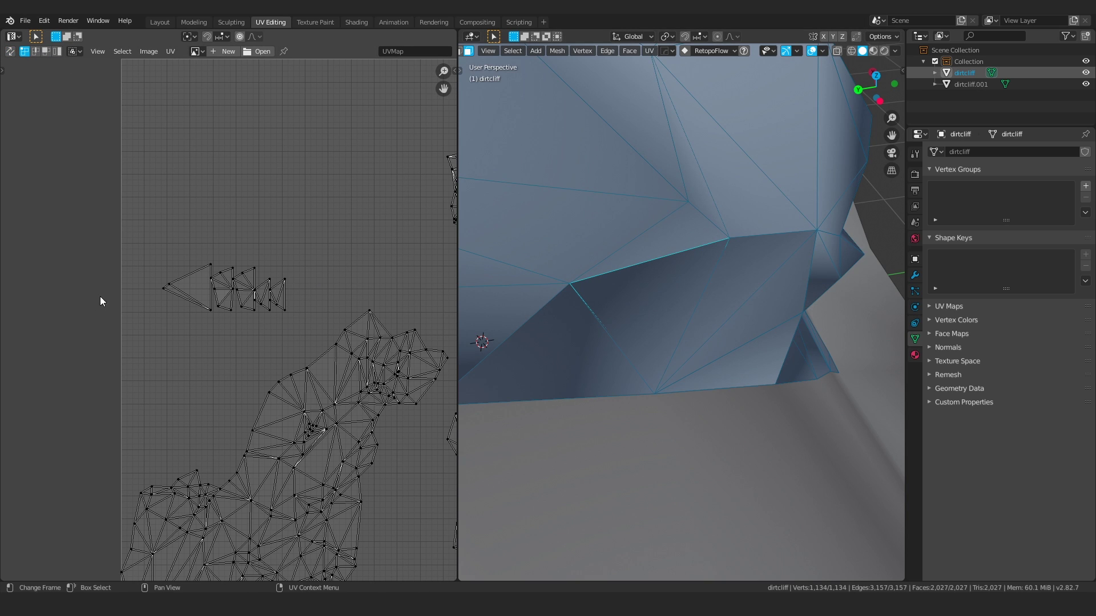
scroll(230, 281, up, 4)
drag(204, 190, 269, 320)
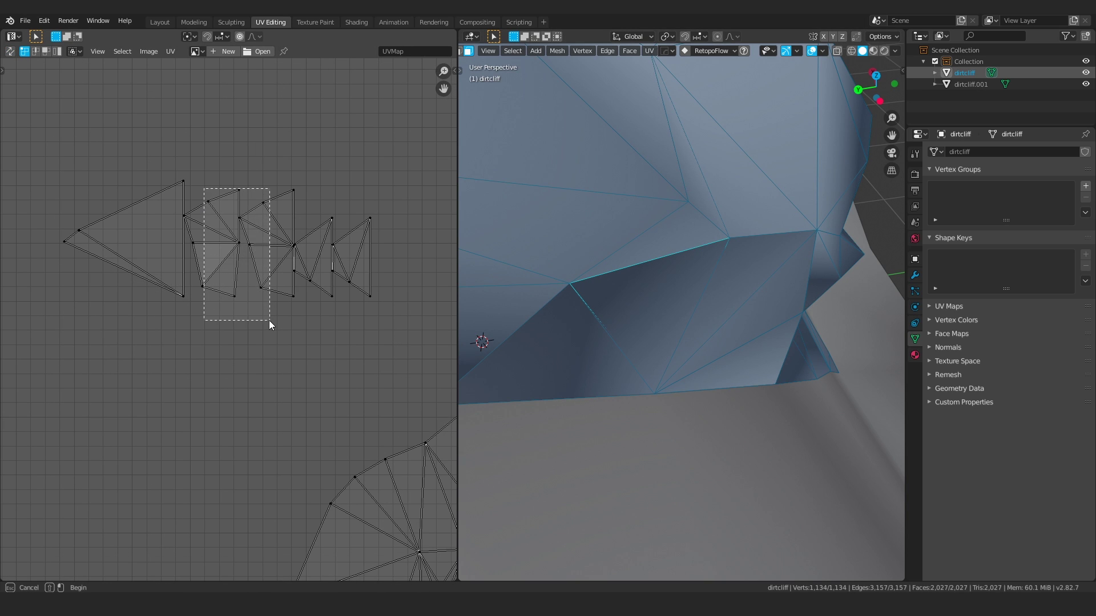
Step: Clear the selection, pick the connected path of triangular faces along the rock's lower edge and delete those faces
scroll(793, 308, down, 5)
middle_drag(793, 309, 602, 277)
key(alt+a)
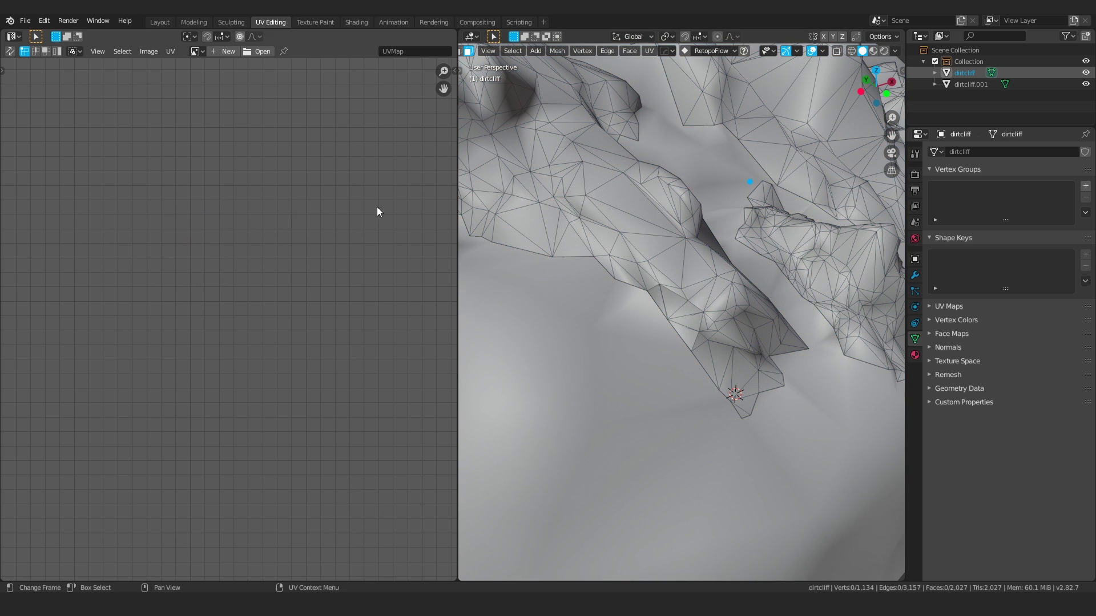
click(662, 301)
scroll(662, 301, up, 5)
click(596, 260)
ctrl+click(710, 378)
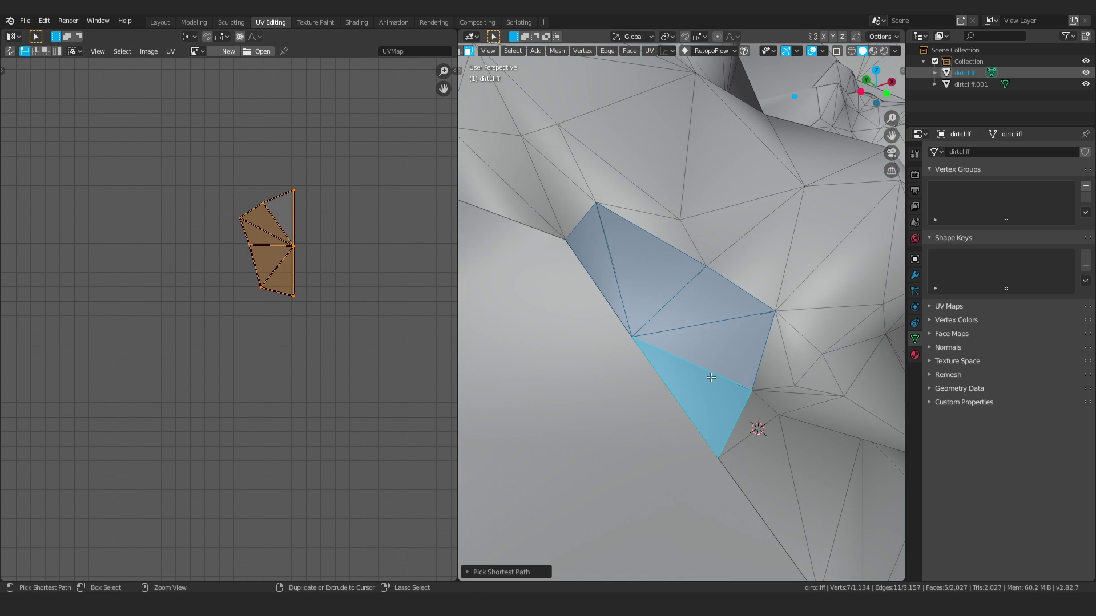
middle_drag(304, 218, 286, 217)
middle_drag(695, 299, 768, 291)
key(g)
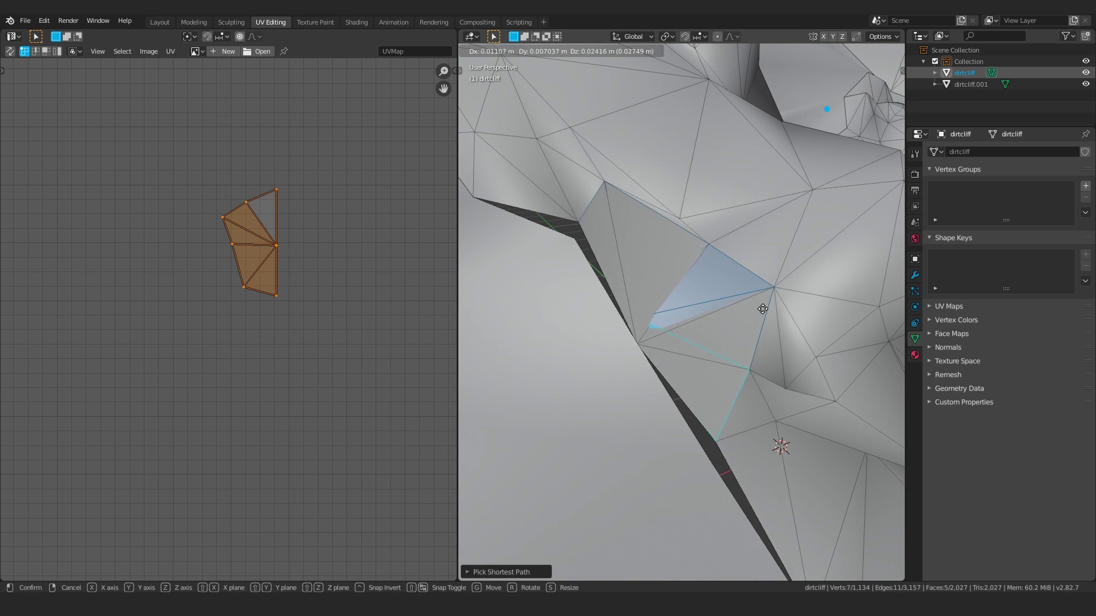
right_click(762, 309)
key(x)
key(f)
Step: Select the whole mesh and try to locate the next small stray UV fragment by box-selecting it with UV sync off
middle_drag(594, 257, 620, 250)
scroll(621, 250, down, 3)
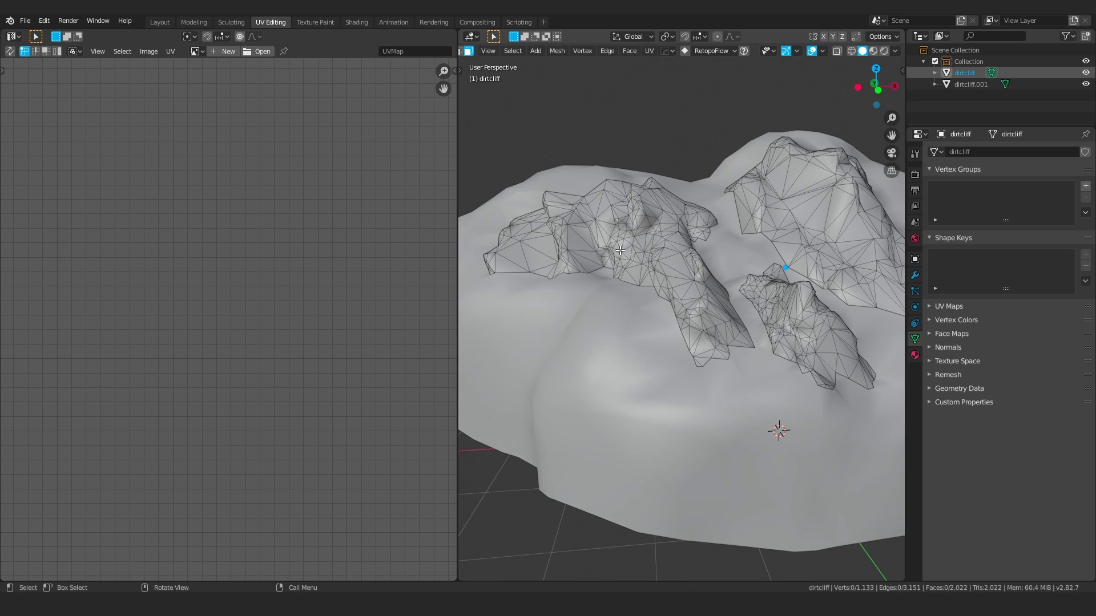
key(a)
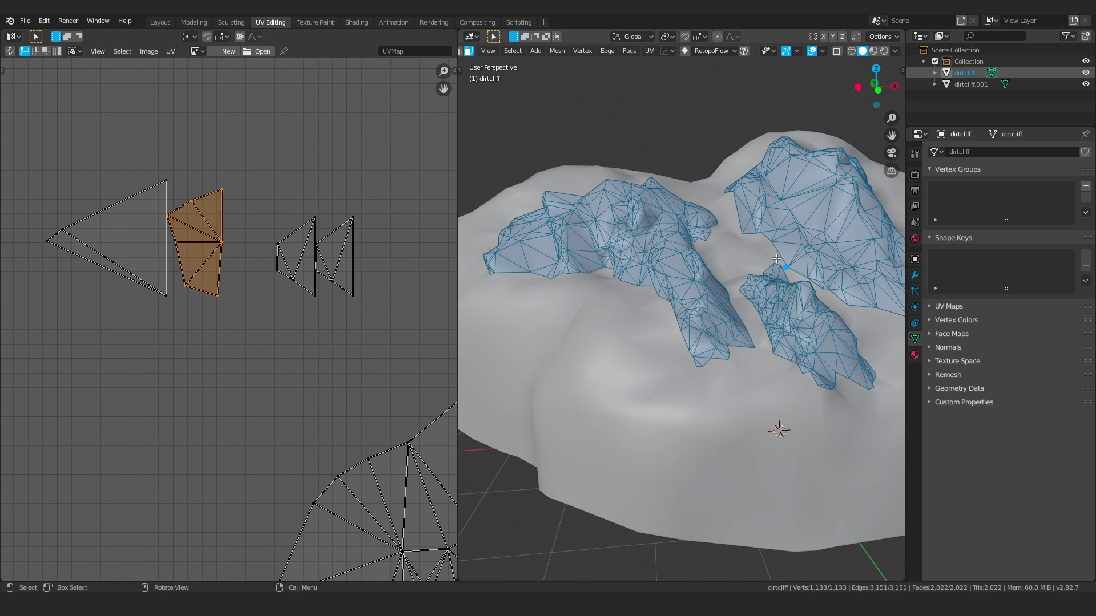
scroll(242, 259, down, 2)
drag(245, 247, 274, 302)
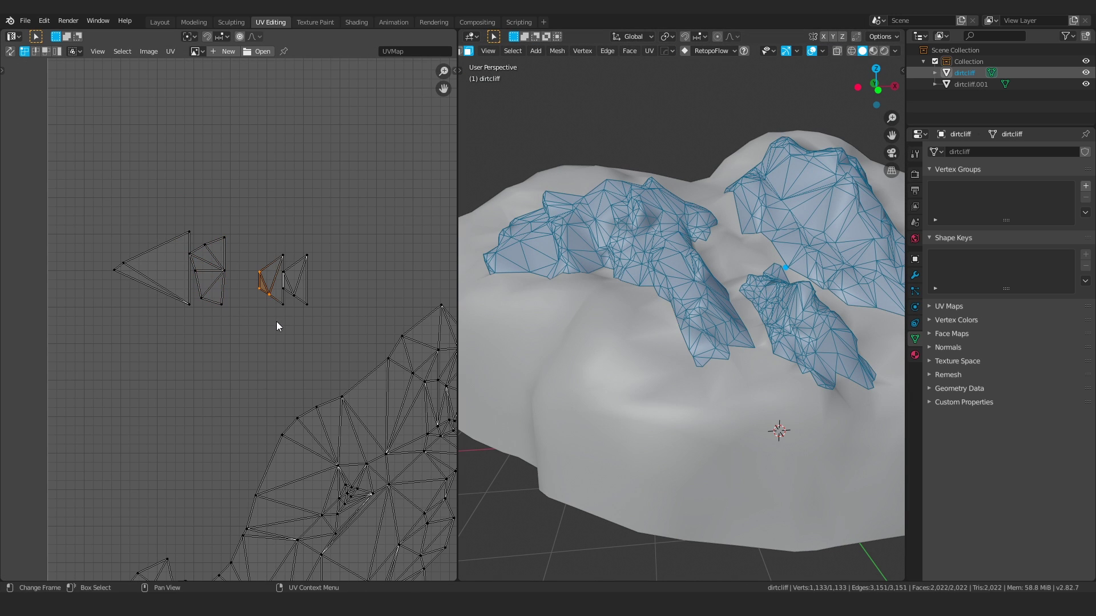
key(KP_Decimal)
key(alt+a)
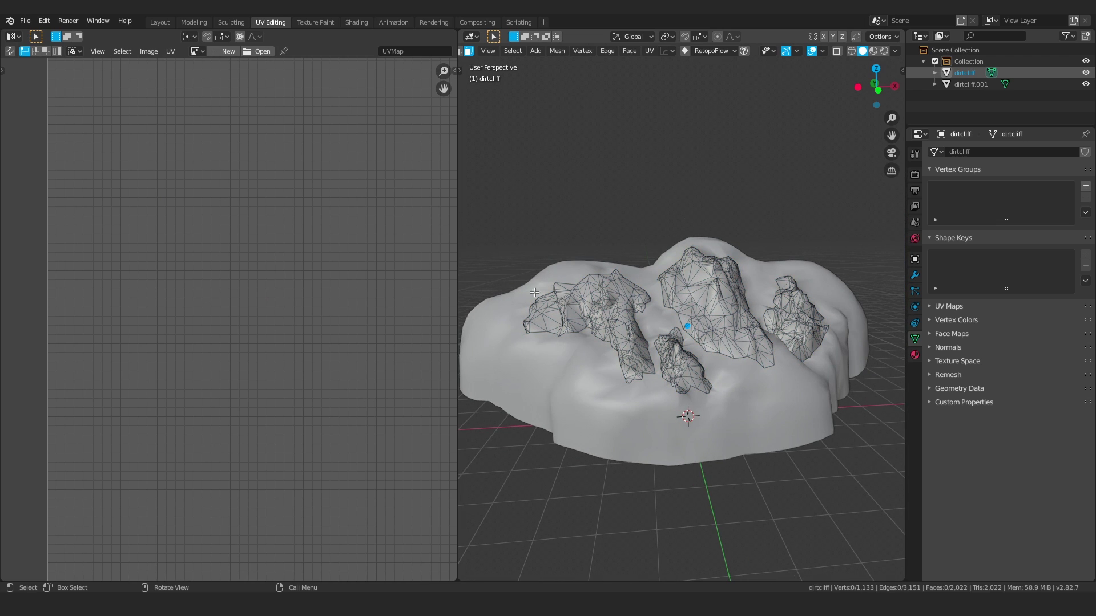
key(a)
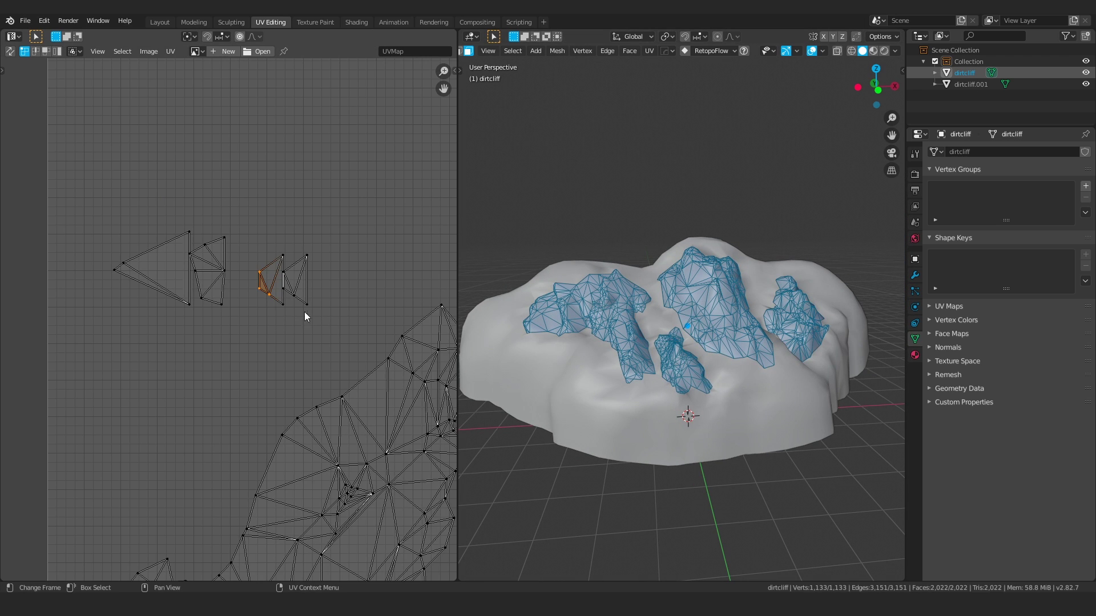
drag(253, 263, 273, 309)
Step: Enable UV sync selection, pick the small stray UV fragment, frame it in 3D and delete its geometry in vertex selection
click(11, 52)
drag(255, 252, 276, 310)
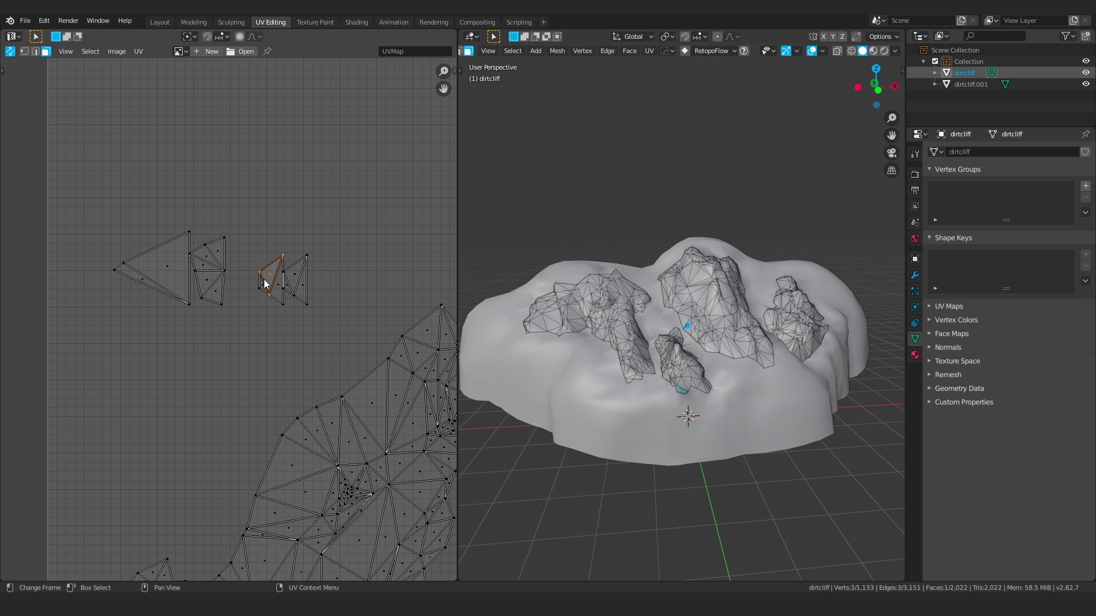
click(264, 284)
key(KP_Decimal)
middle_drag(616, 315, 676, 283)
scroll(626, 328, down, 4)
key(Tab)
click(711, 309)
key(x)
click(727, 304)
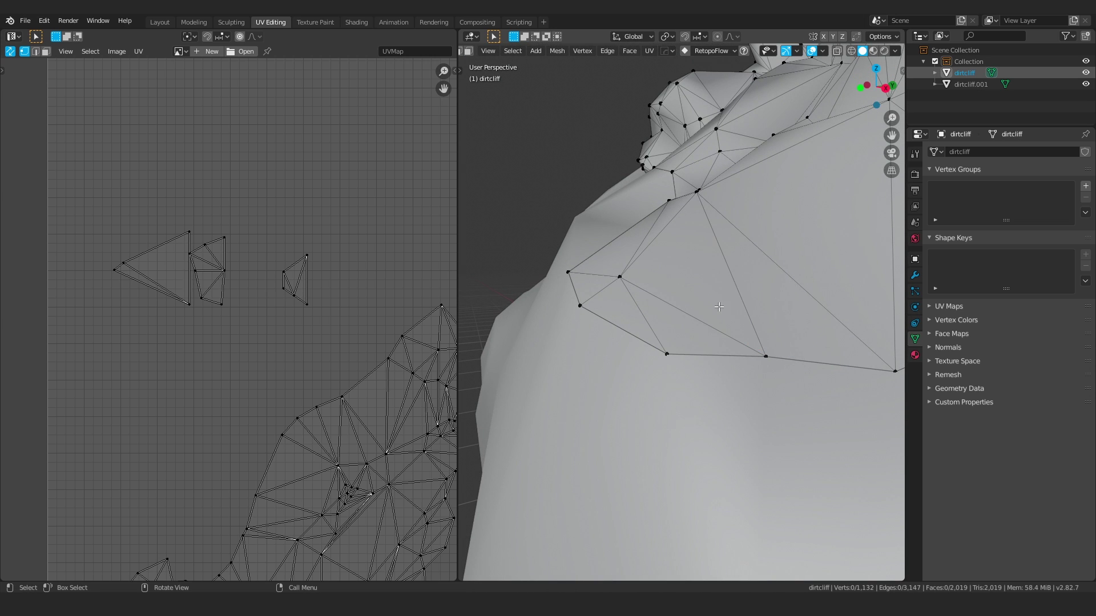
Step: Select the middle vertex on the rock's lower boundary and try to move it
scroll(731, 297, up, 3)
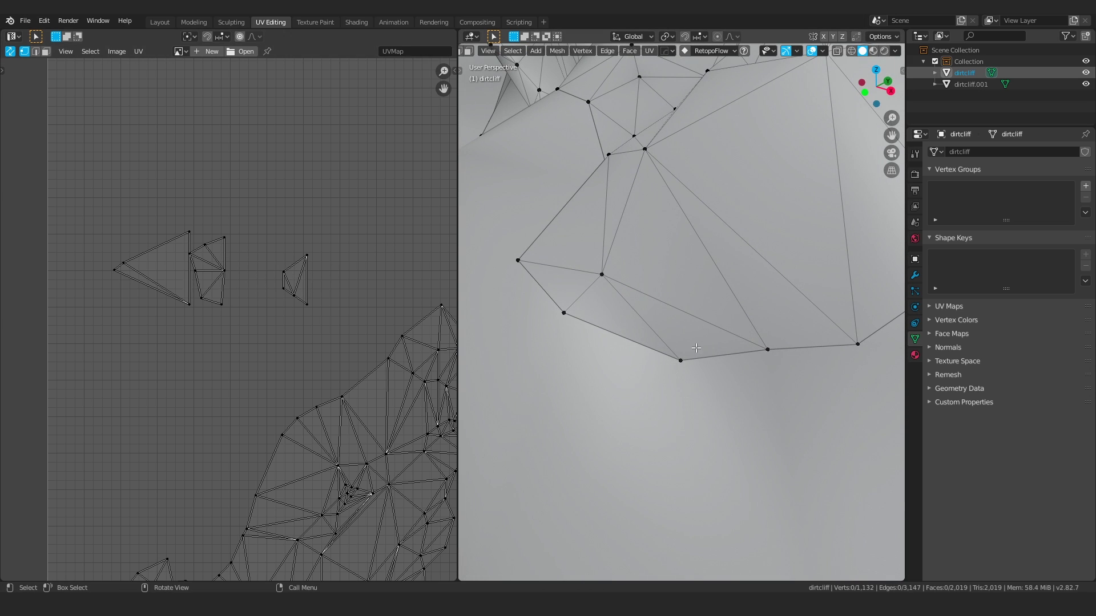
click(767, 350)
scroll(771, 347, up, 3)
key(g)
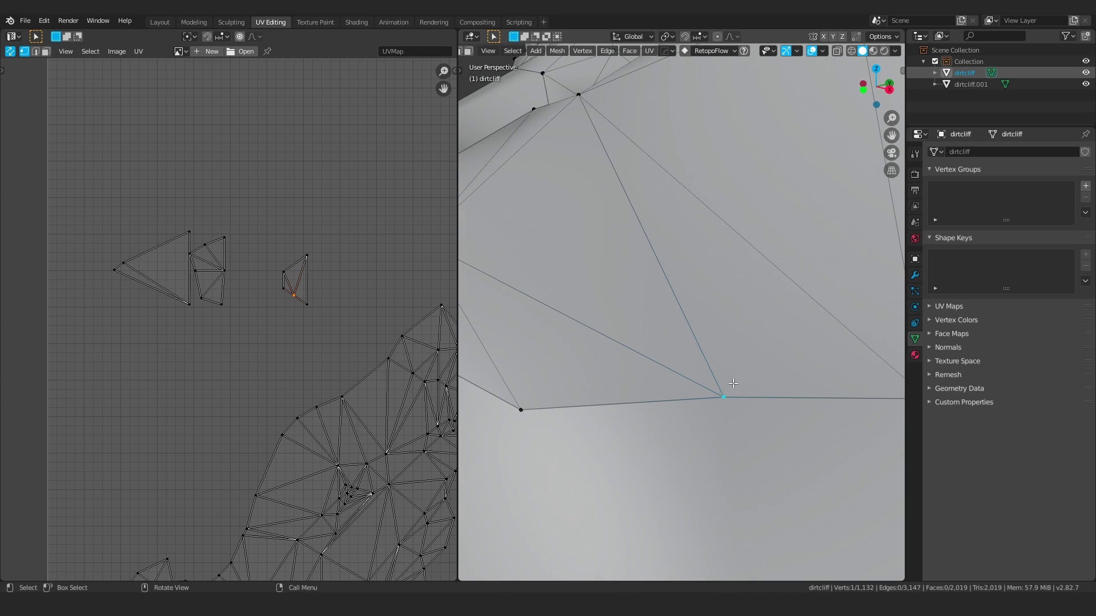
click(696, 269)
scroll(694, 264, down, 5)
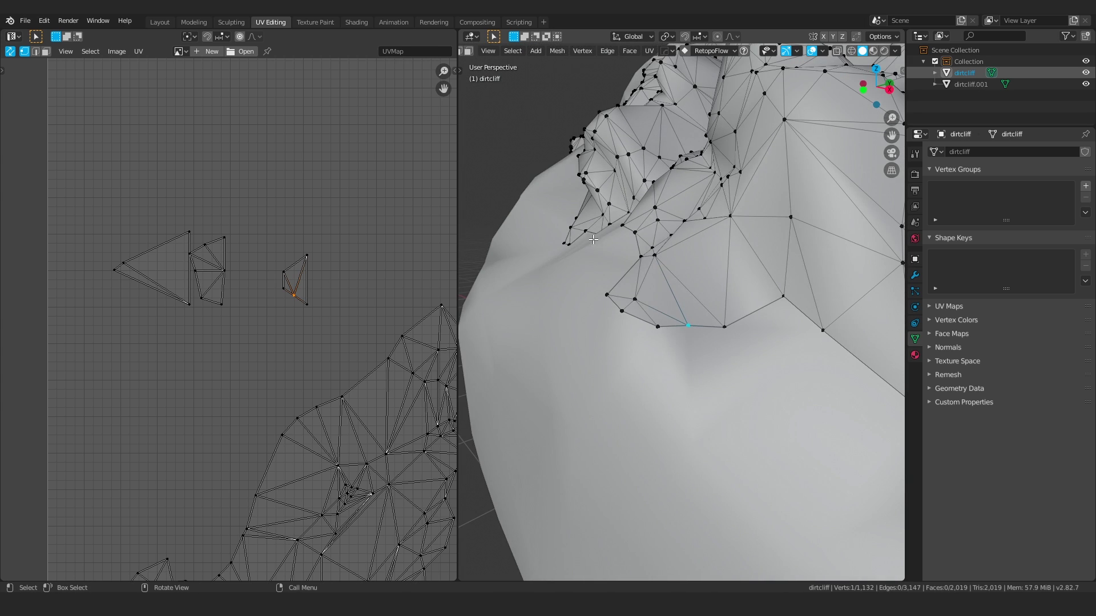
Step: Select all vertices of the rocks, merge them by distance and clear the selection
key(a)
right_click(691, 269)
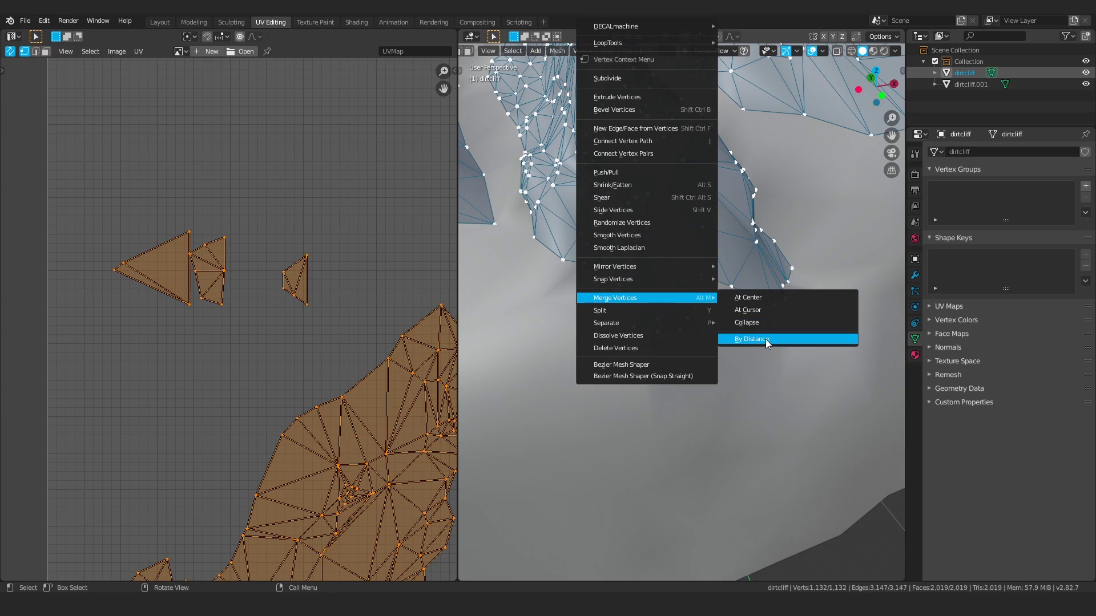
click(768, 339)
scroll(652, 312, up, 2)
scroll(652, 312, down, 6)
middle_drag(668, 312, 609, 476)
scroll(667, 309, up, 4)
scroll(622, 323, up, 5)
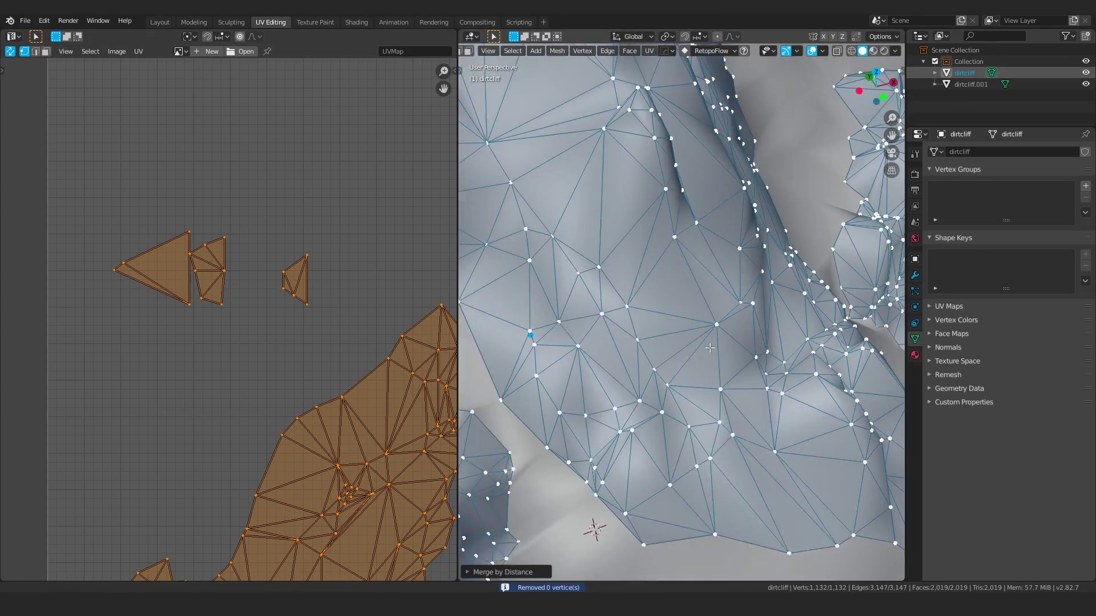
middle_drag(724, 337, 680, 332)
scroll(655, 337, down, 5)
key(alt+a)
scroll(688, 313, down, 6)
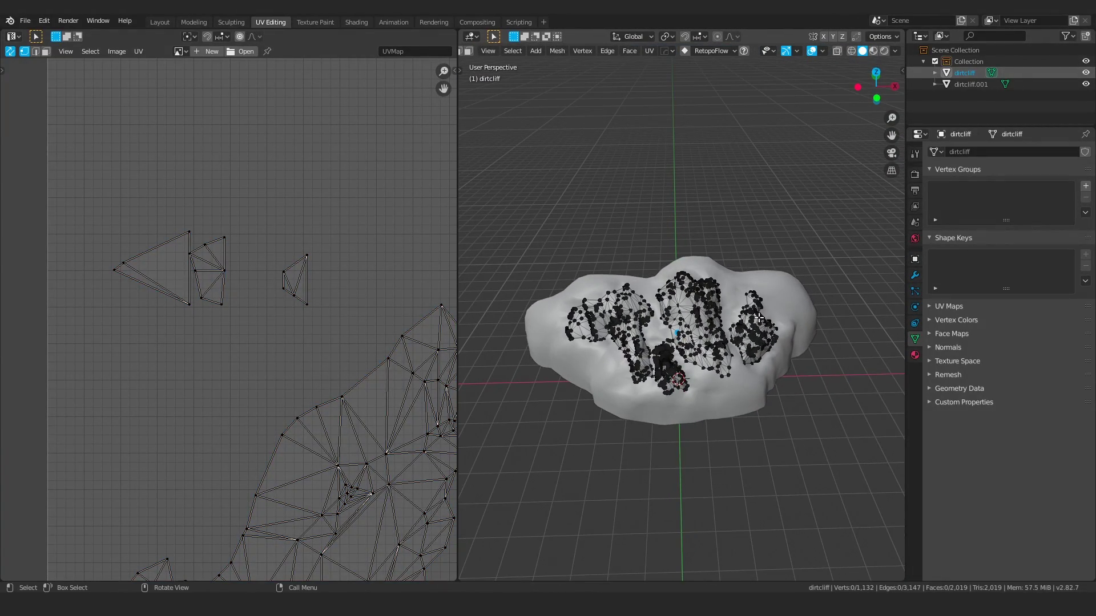
Step: Return to Object Mode, select the dirtcliff rocks together with the dirtcliff.001 terrain and join them into one object
key(ctrl+Tab)
click(650, 196)
scroll(664, 297, up, 3)
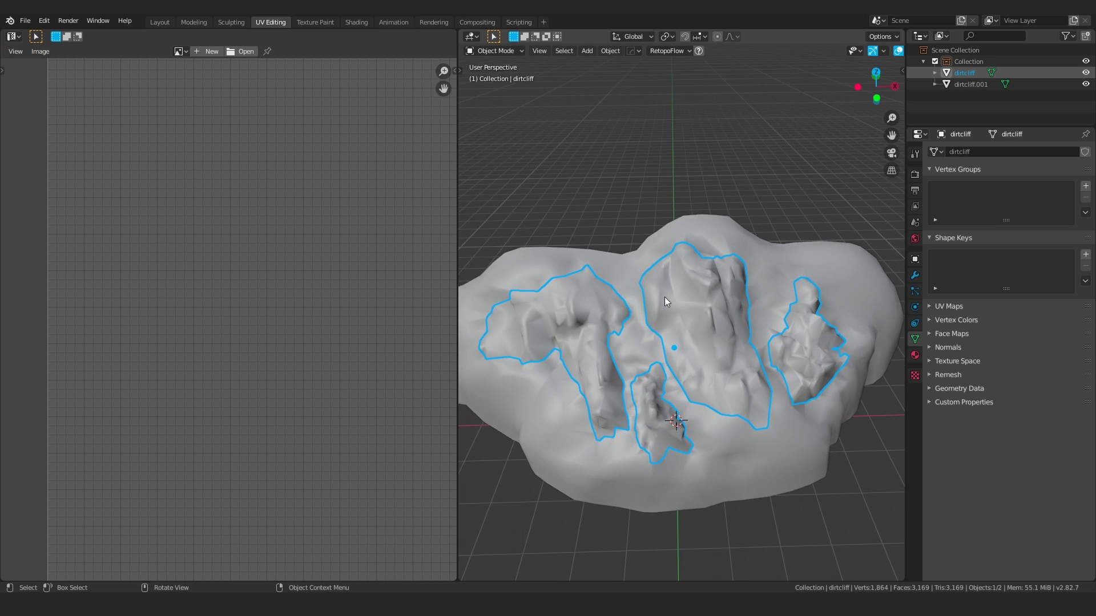
click(632, 342)
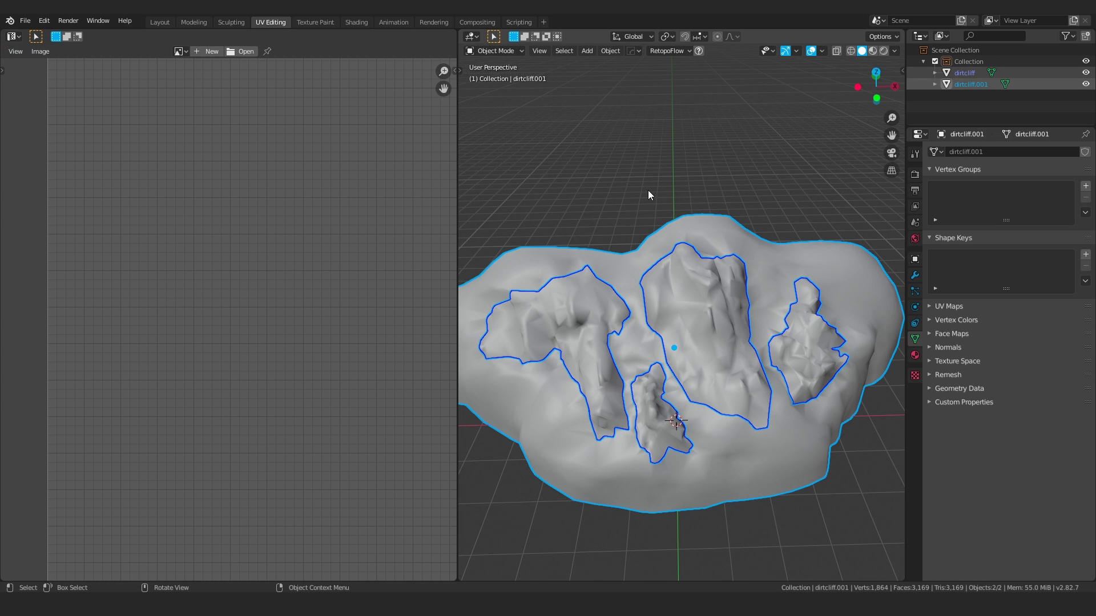
click(673, 303)
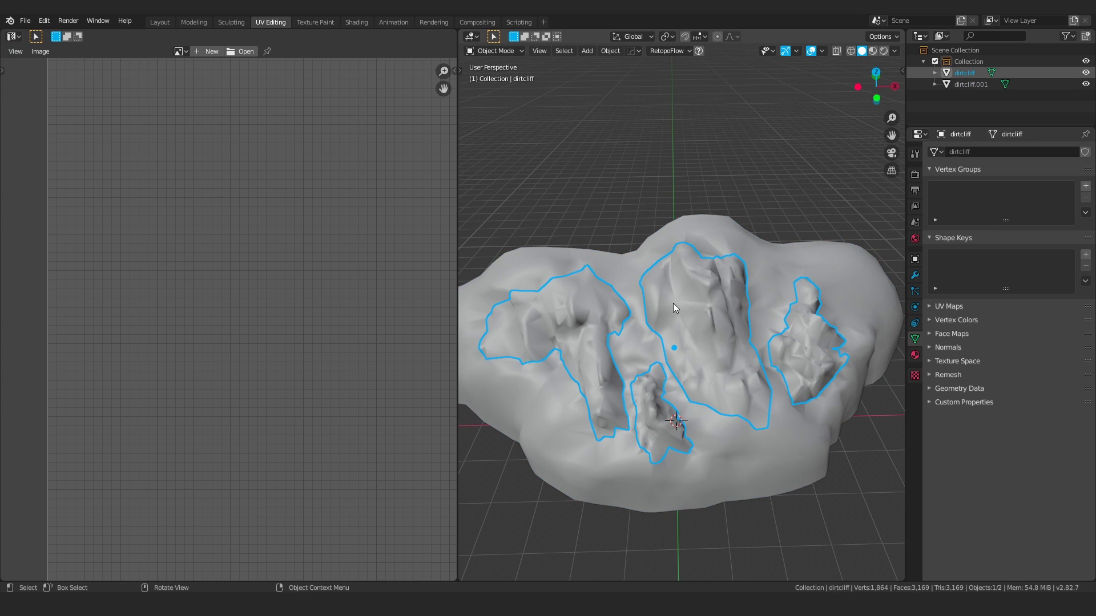
shift+click(631, 278)
key(ctrl+j)
Step: Rename the joined object as dirtcliff
middle_drag(642, 311, 673, 288)
key(Tab)
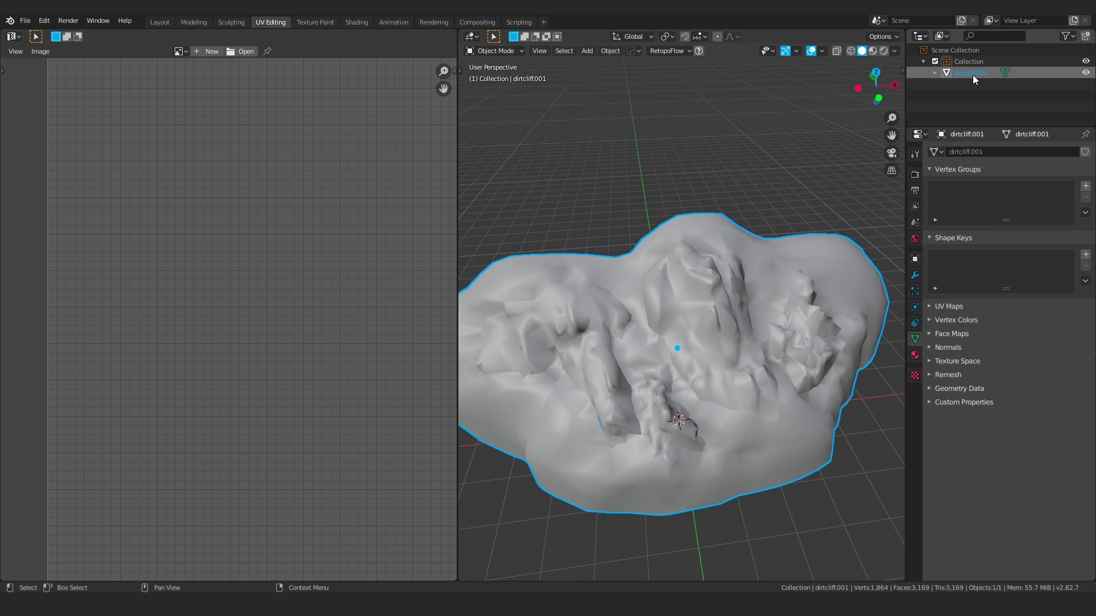
double_click(972, 73)
key(BackSpace)
key(Return)
Step: Select all faces of the dirtcliff mesh in Edit Mode and unwrap them into new UV islands
key(Tab)
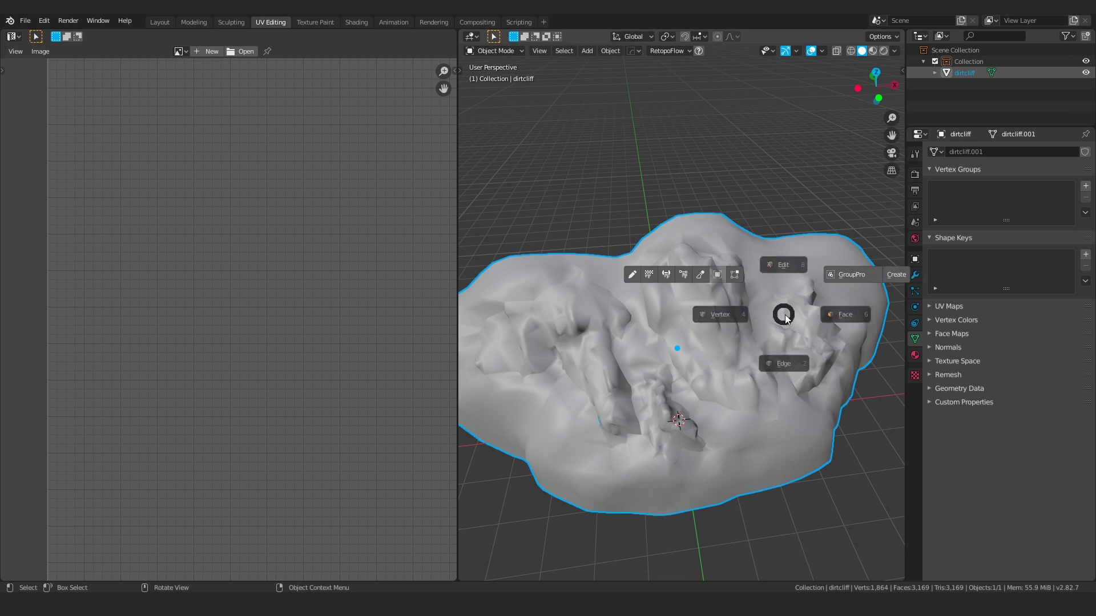
click(844, 315)
key(a)
scroll(710, 300, down, 4)
scroll(364, 270, down, 5)
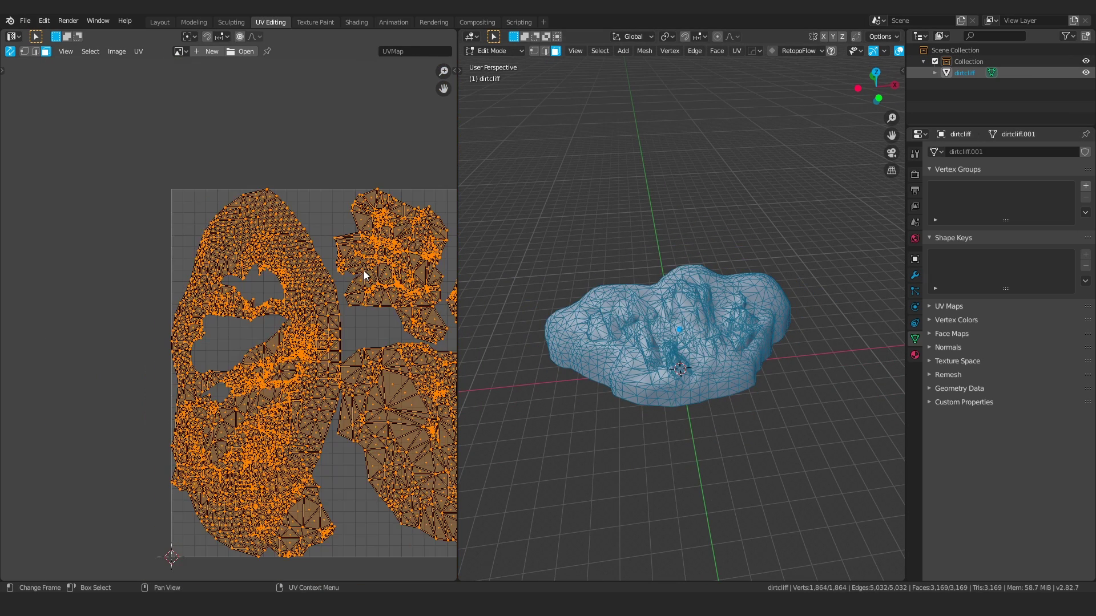
scroll(364, 271, down, 2)
key(Home)
key(u)
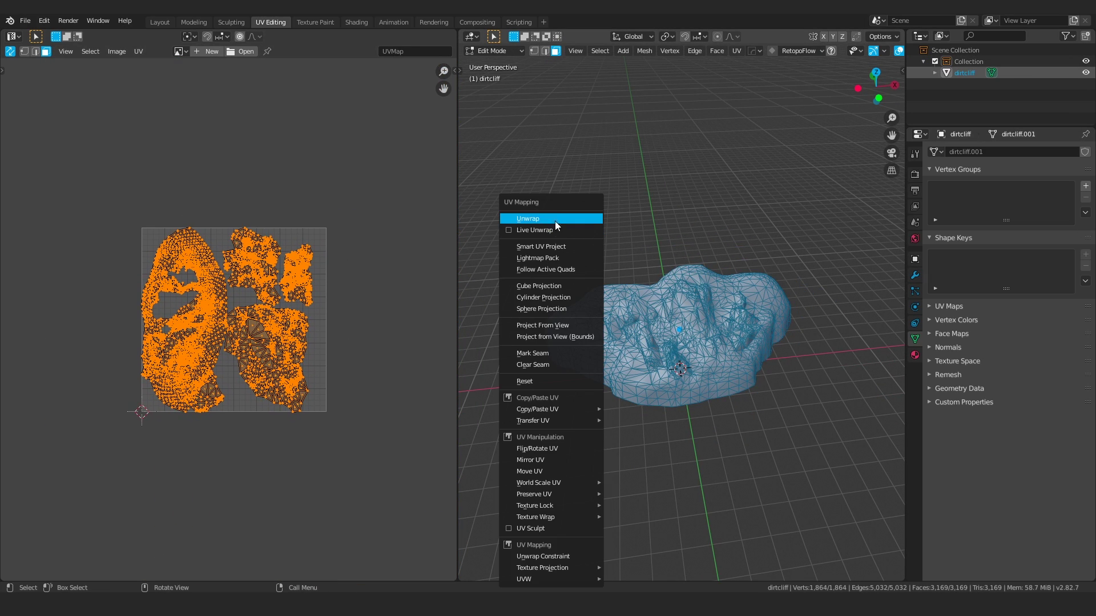
click(537, 216)
scroll(249, 304, up, 5)
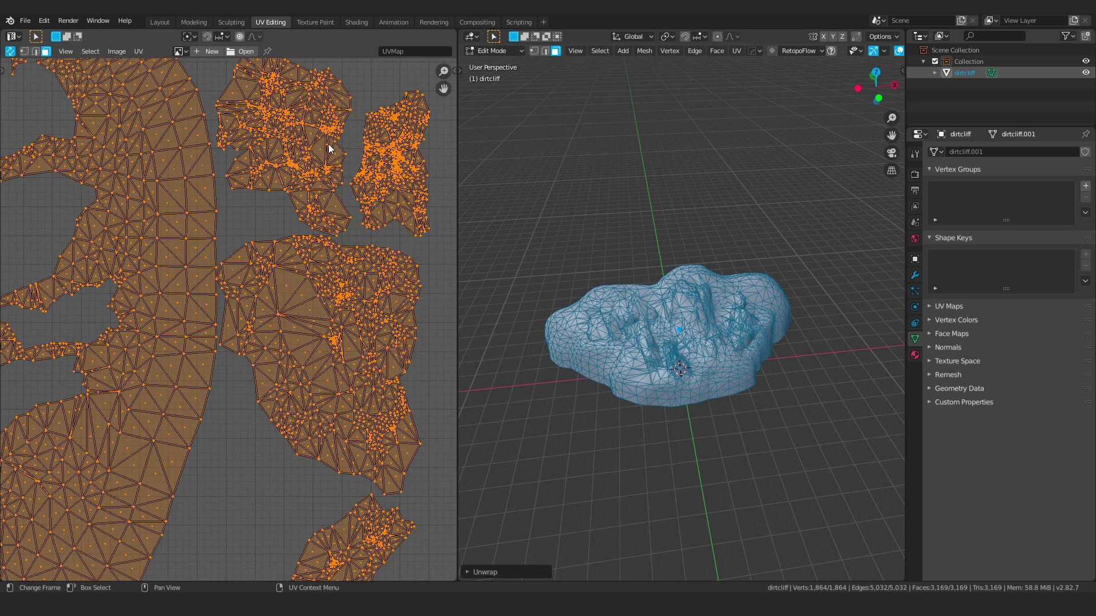
key(Home)
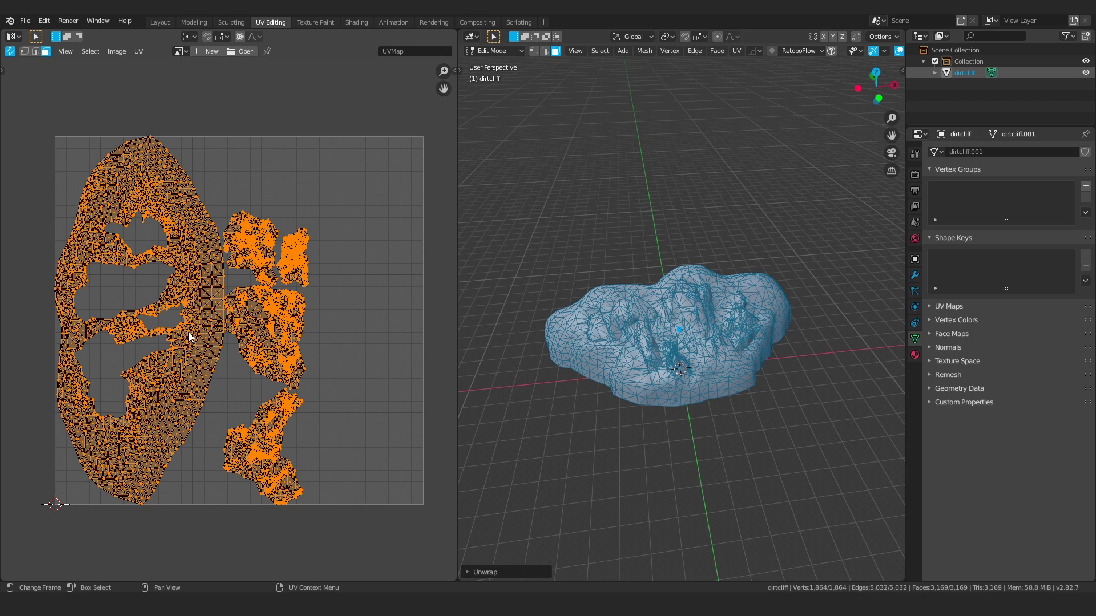
Step: Pack the UV islands with UVPackmaster2
key(n)
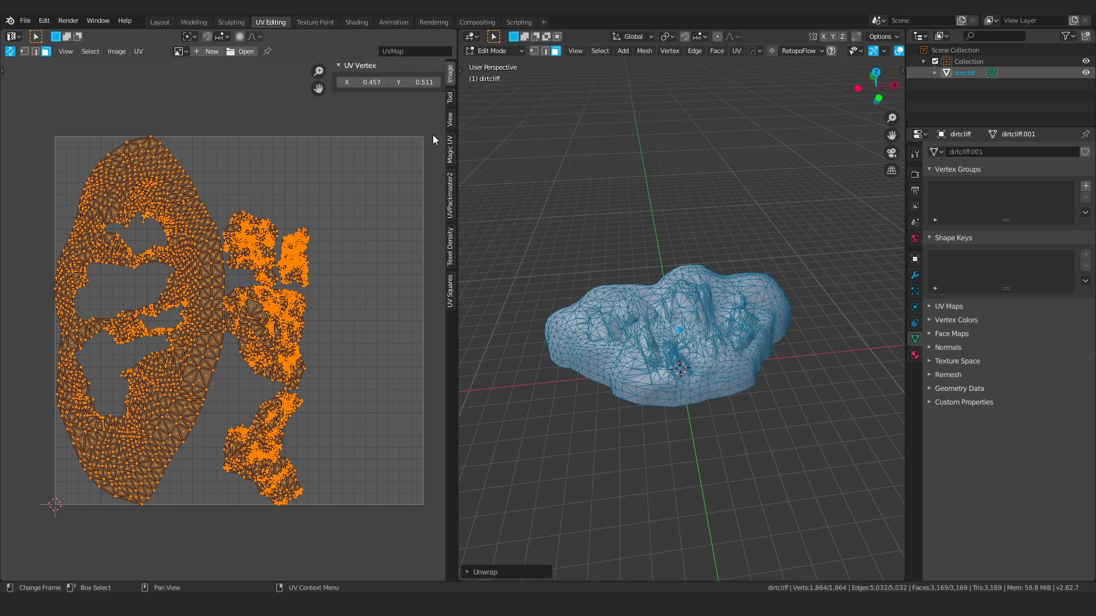
click(450, 194)
click(376, 152)
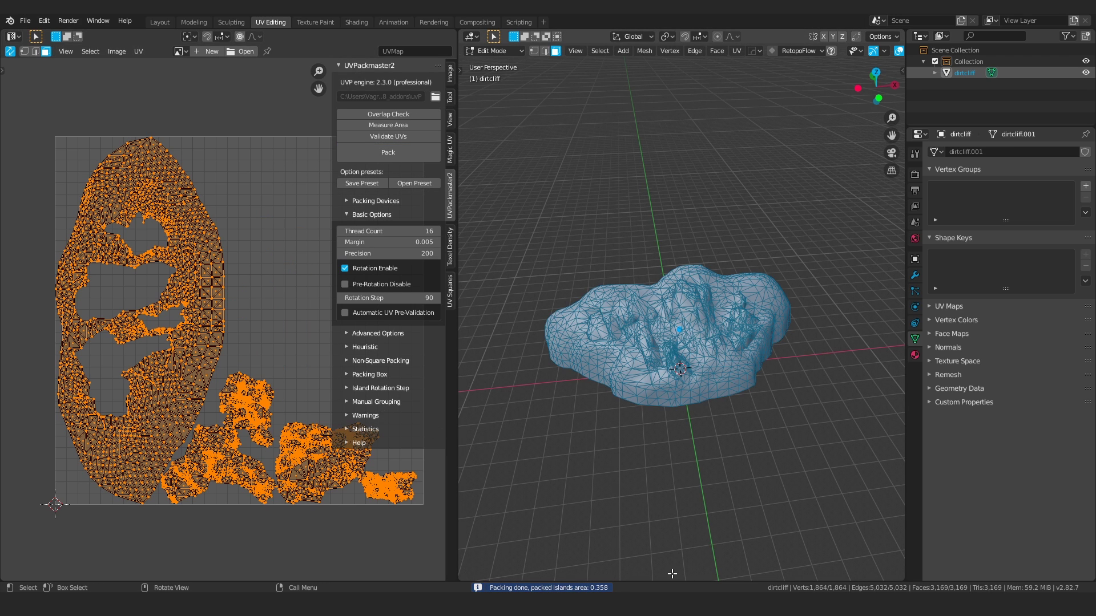
key(n)
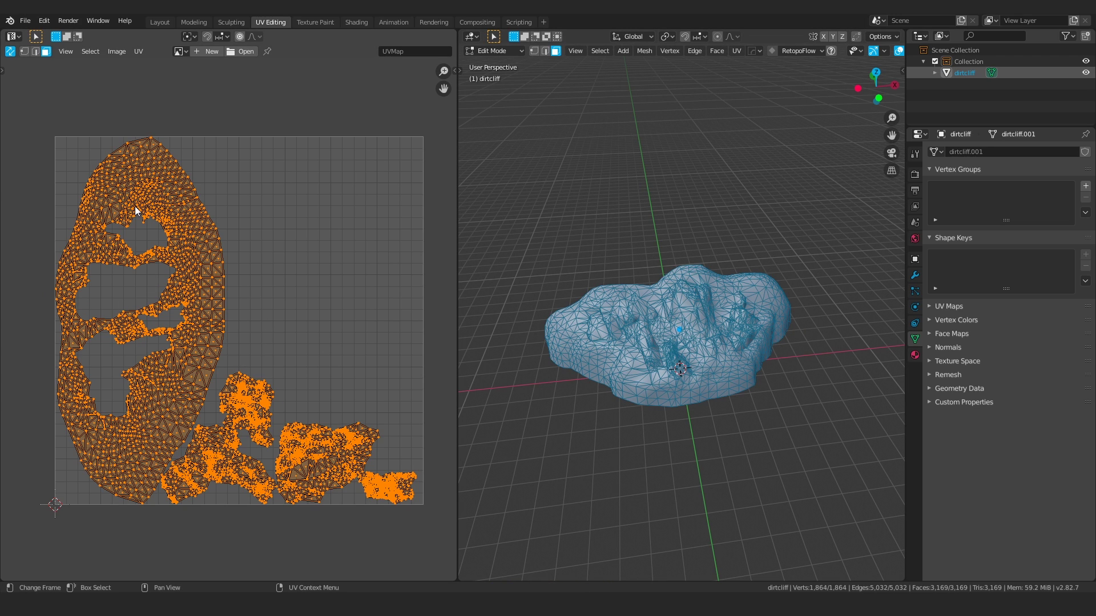
Step: Return to Object Mode and examine the joined cliff's surface and rock transitions from several angles
scroll(187, 326, up, 1)
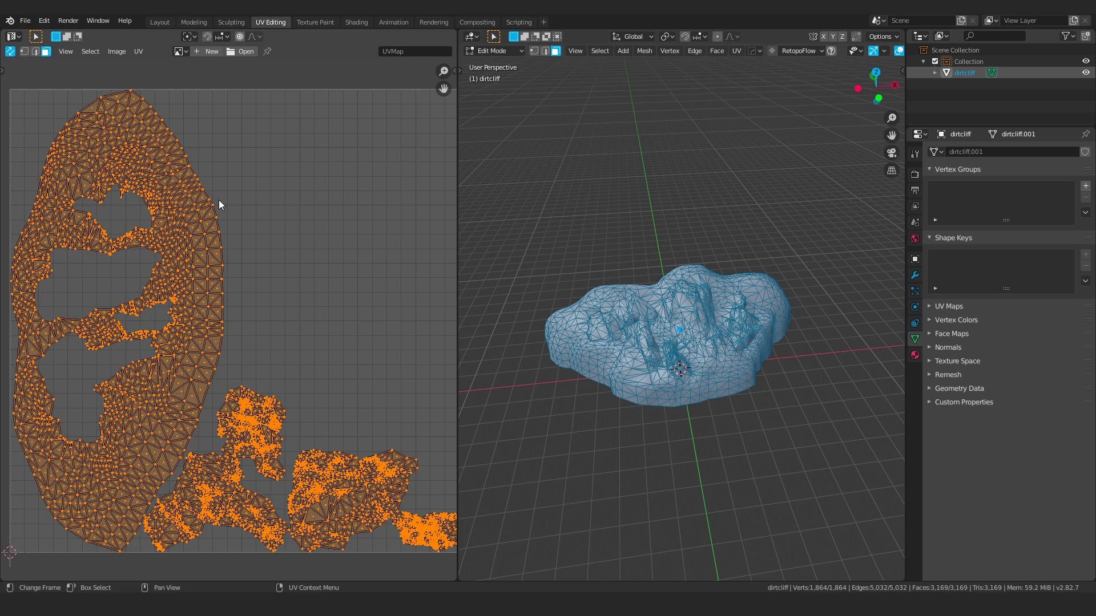
scroll(719, 328, up, 3)
middle_drag(719, 329, 681, 306)
key(Tab)
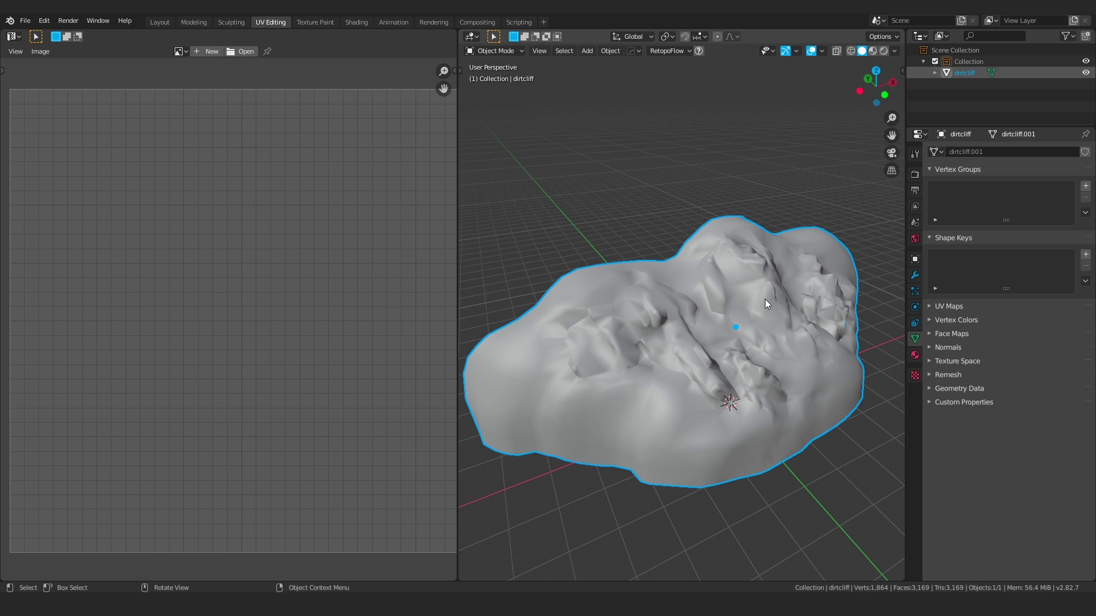
scroll(765, 299, down, 4)
middle_drag(728, 288, 703, 289)
scroll(676, 313, up, 3)
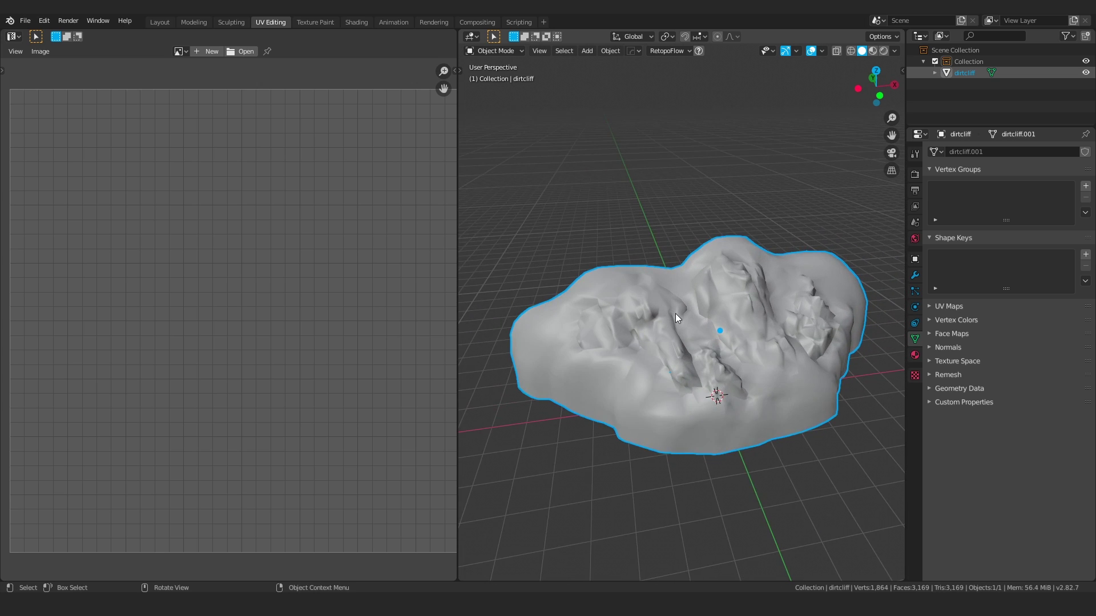
scroll(676, 313, up, 2)
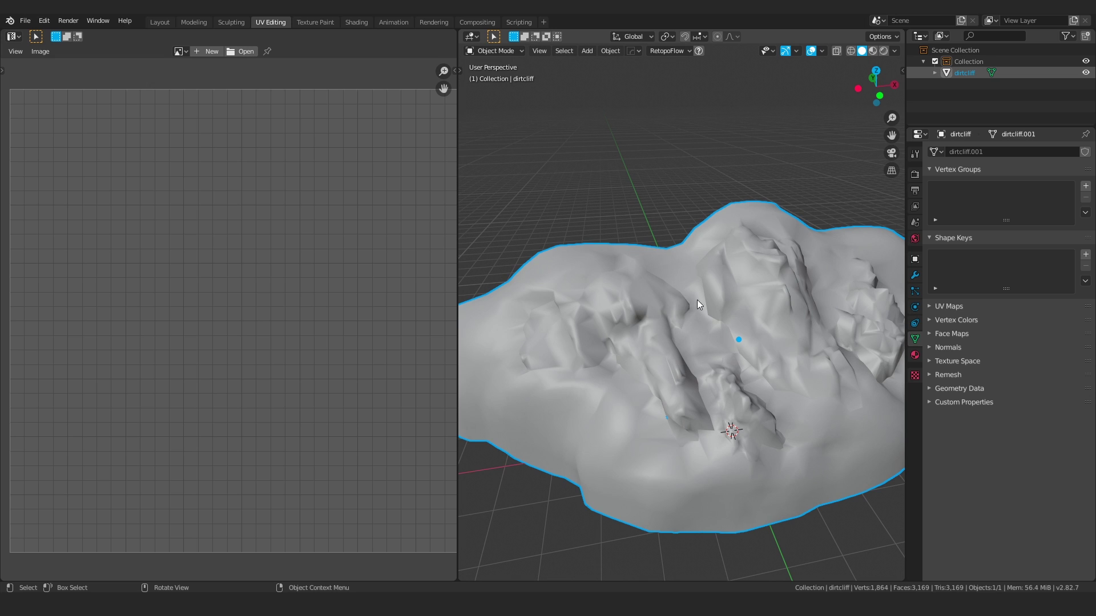
scroll(697, 300, down, 3)
middle_drag(697, 300, 736, 322)
scroll(731, 324, up, 3)
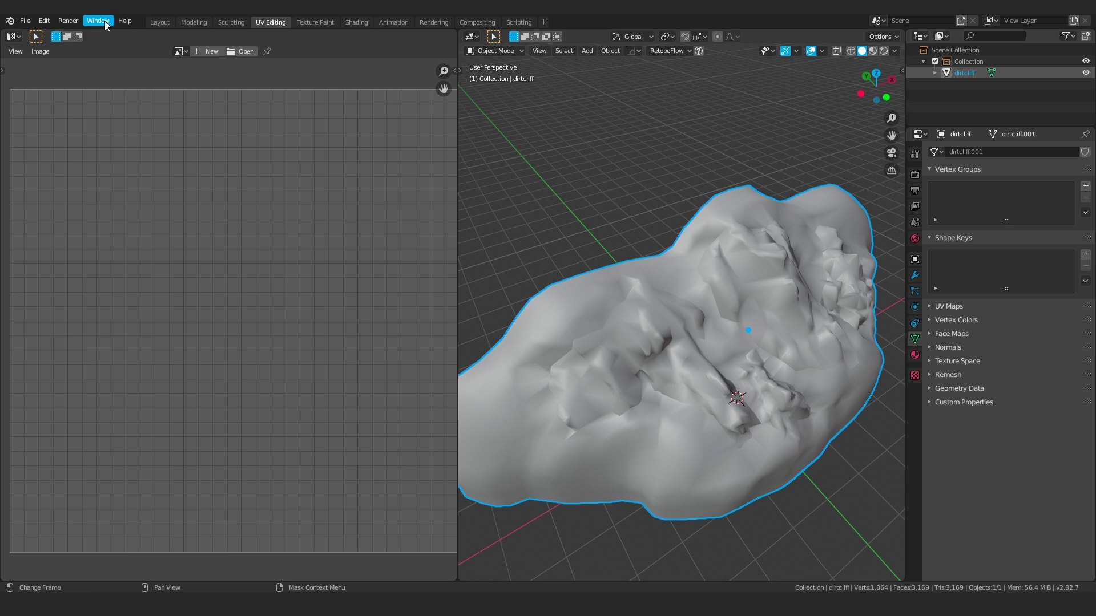
Step: Switch to the Layout workspace and clear the mesh's selection in face selection mode
click(160, 21)
scroll(349, 144, down, 4)
middle_drag(549, 313, 522, 303)
key(Tab)
click(598, 300)
middle_drag(456, 288, 496, 306)
key(alt+a)
Step: Examine the mesh topology where the rocks meet the surrounding terrain from several sides
mouse_move(451, 310)
middle_down()
mouse_move(410, 324)
mouse_move(459, 326)
mouse_move(453, 291)
middle_up()
scroll(410, 324, up, 3)
scroll(445, 321, down, 5)
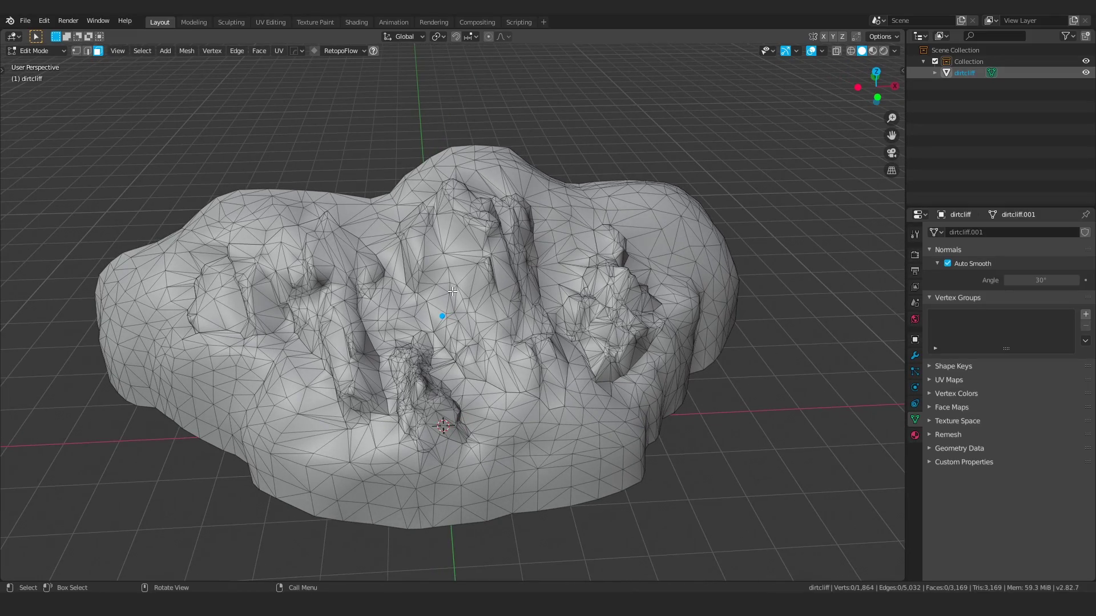
middle_drag(284, 291, 444, 299)
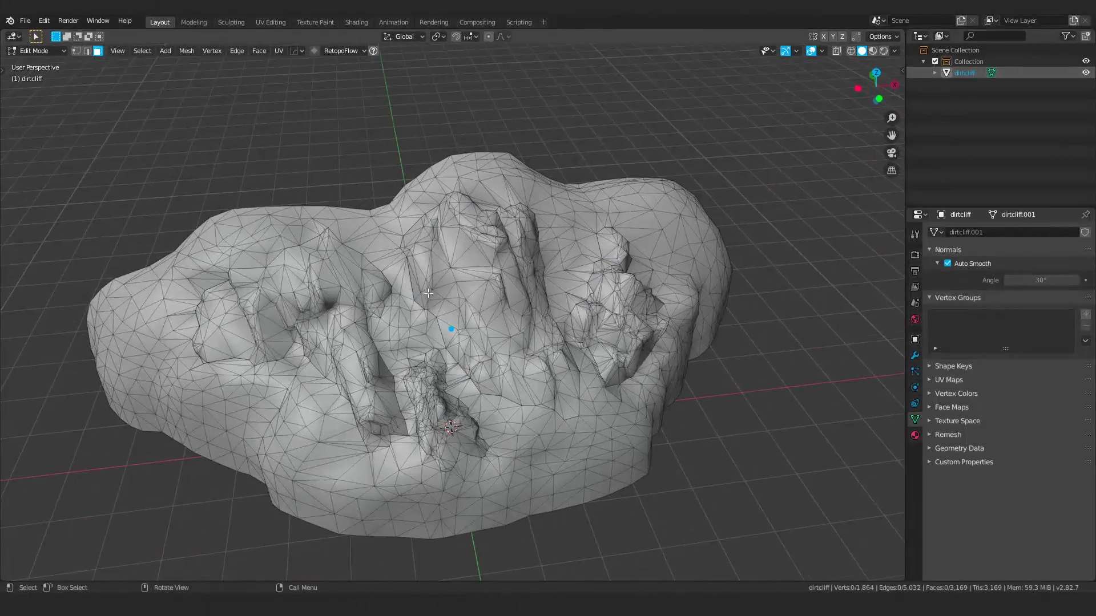
scroll(444, 299, up, 4)
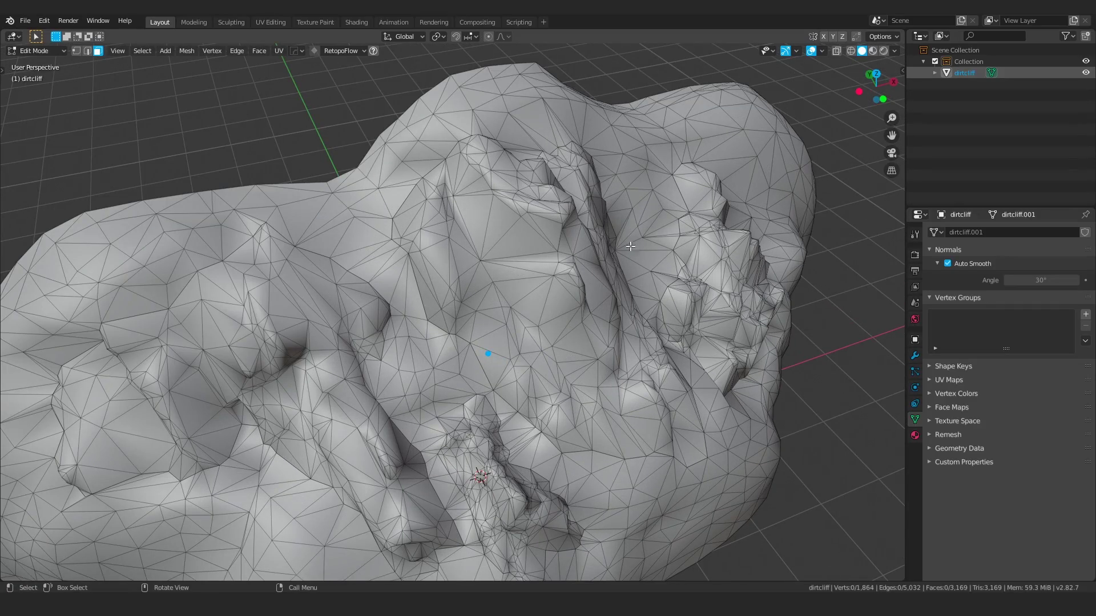
scroll(630, 245, down, 5)
middle_drag(630, 246, 317, 291)
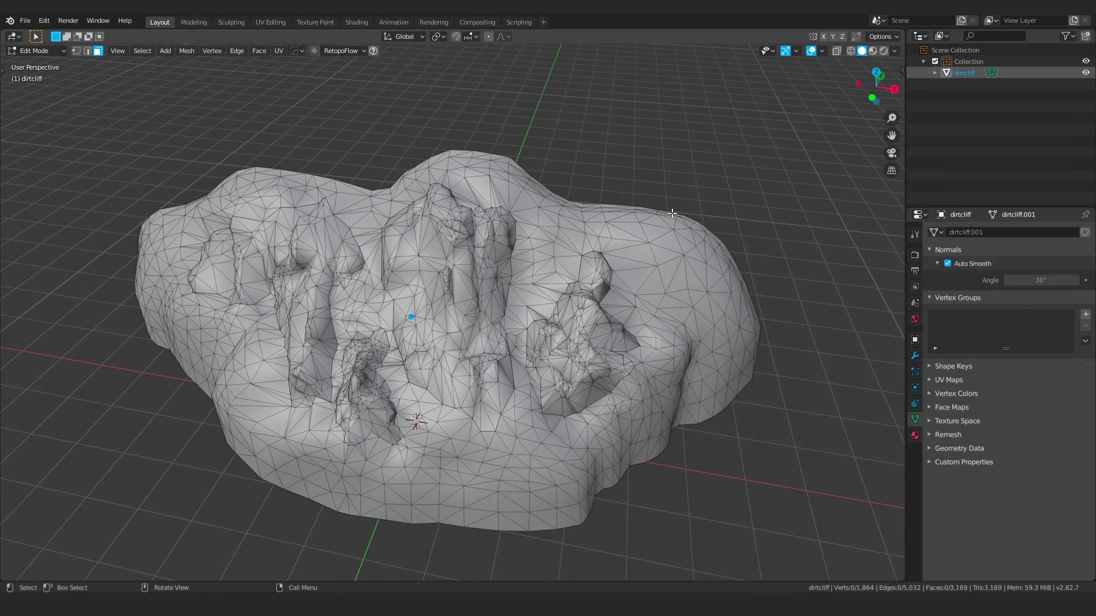
middle_drag(545, 225, 639, 245)
scroll(480, 310, up, 7)
middle_drag(480, 285, 489, 359)
Step: Check the boundary vertex beside the middle rock by selecting it in vertex mode with X-ray on, and clear the selection
key(Tab)
click(285, 278)
scroll(355, 277, up, 4)
click(491, 351)
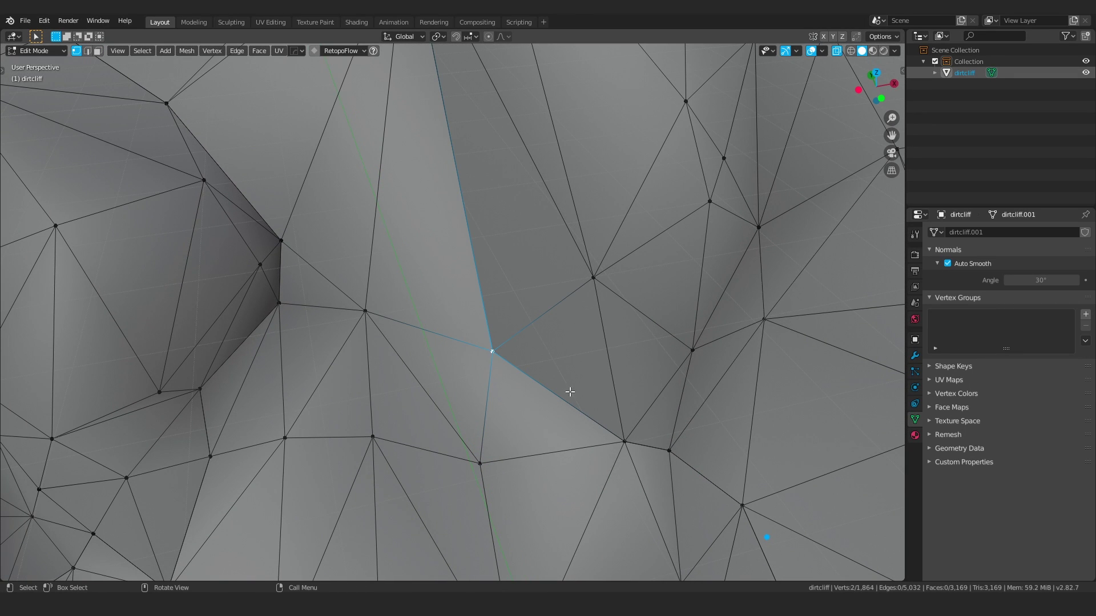
scroll(490, 349, down, 6)
key(alt+a)
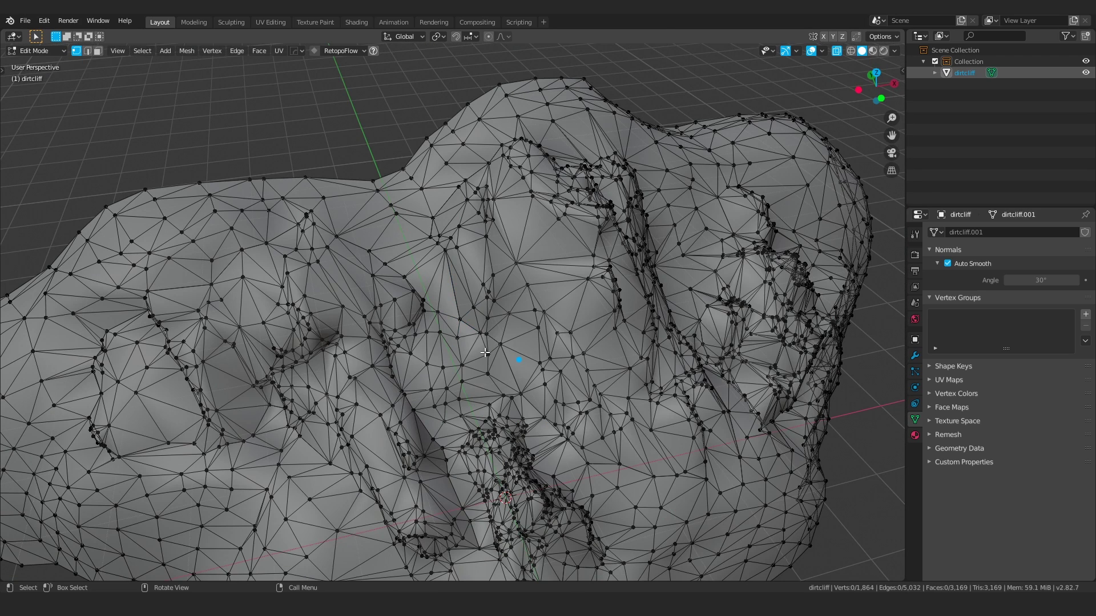
Step: Turn off X-ray and switch back to face selection mode with nothing selected
scroll(487, 353, down, 3)
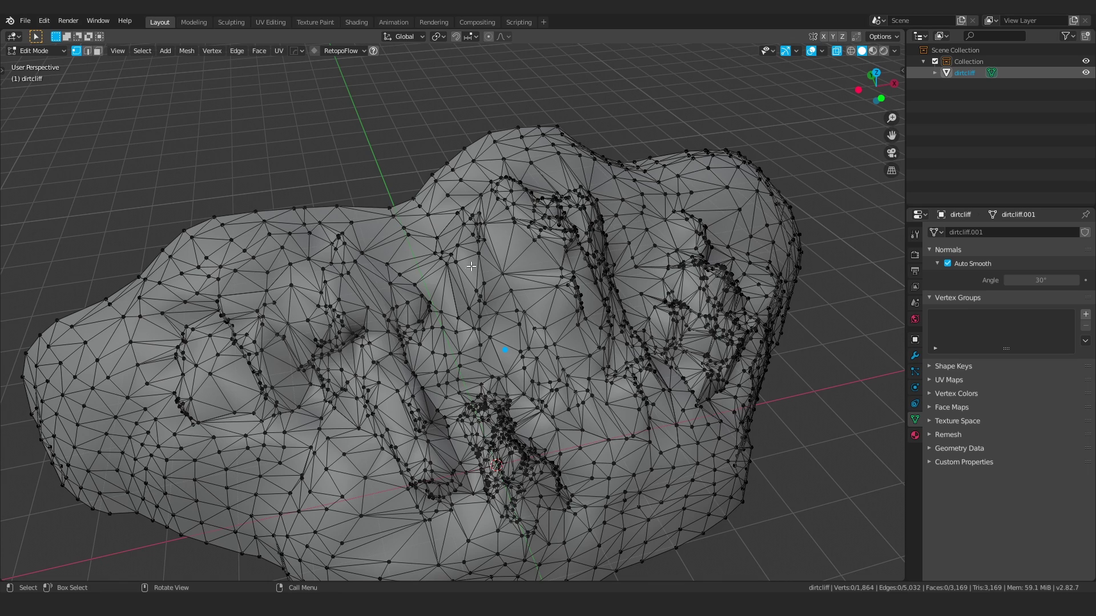
middle_drag(471, 267, 460, 263)
key(alt+z)
scroll(460, 263, down, 2)
scroll(400, 291, up, 2)
key(Tab)
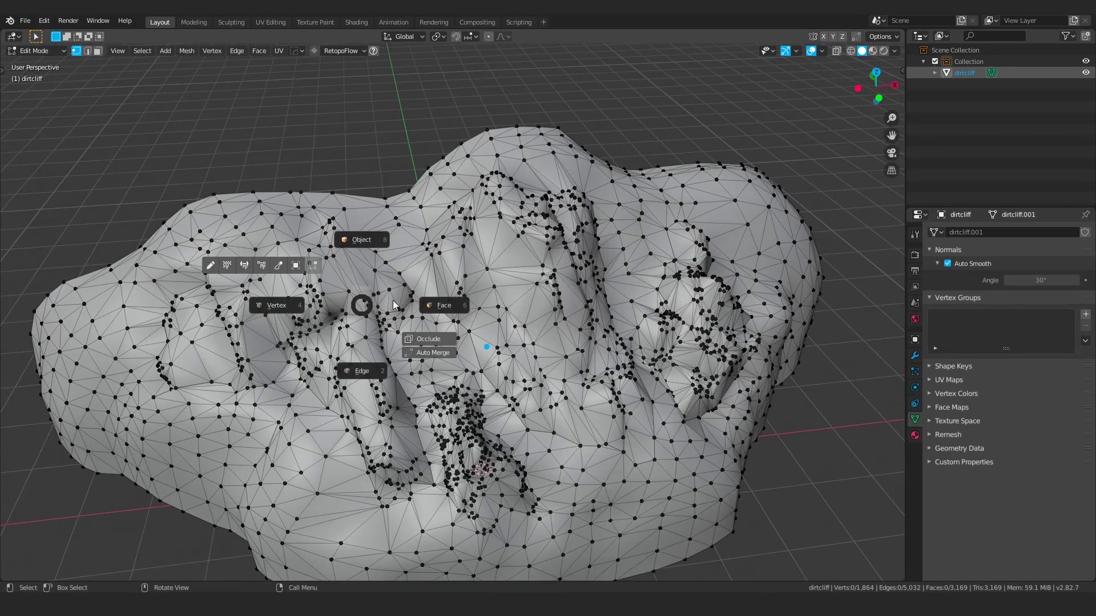
click(393, 306)
key(a)
key(alt+a)
Step: Select the large left rock's linked faces up to the seams and assign them to a new vertex group named mat1
click(355, 297)
key(ctrl+l)
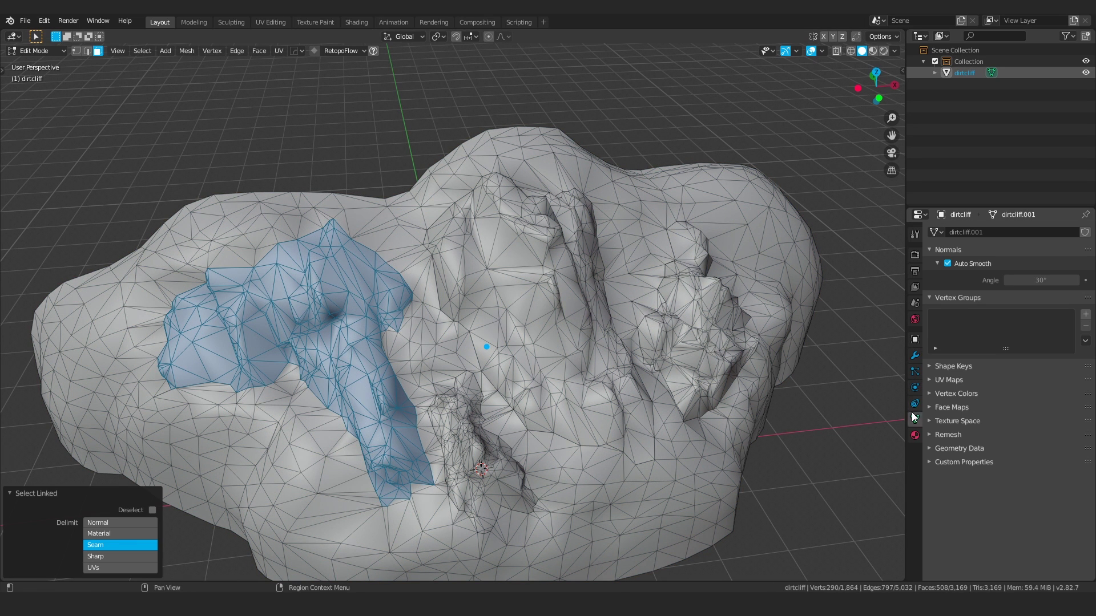
click(1085, 315)
double_click(989, 315)
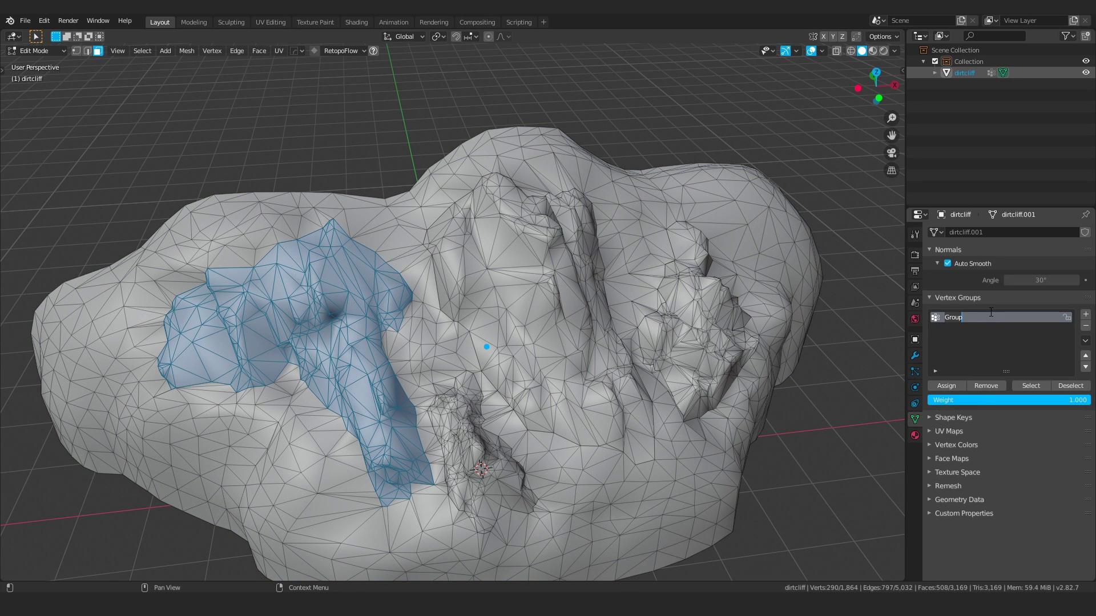
text(mat2)
key(Return)
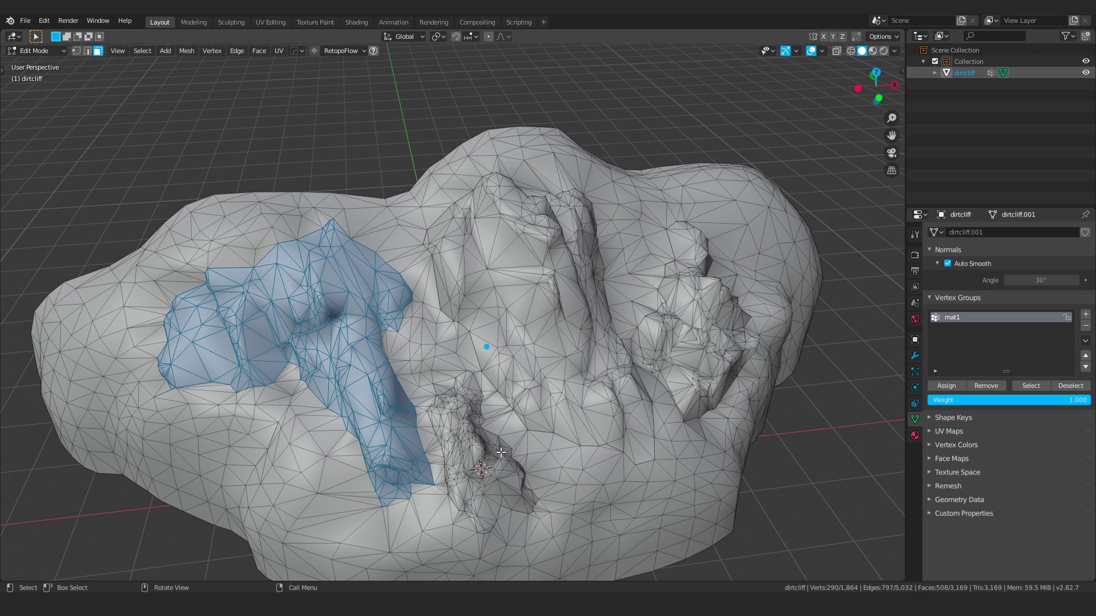
click(952, 386)
key(alt+a)
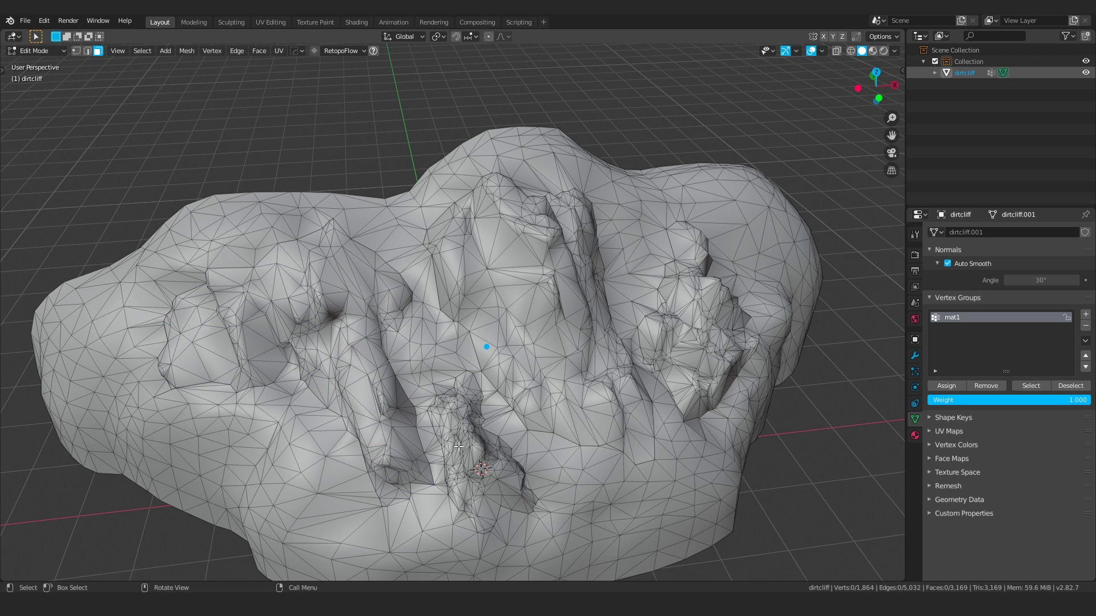
Step: Select the small front rock's linked faces and add a vertex group named mat2 for them
key(l)
click(1085, 315)
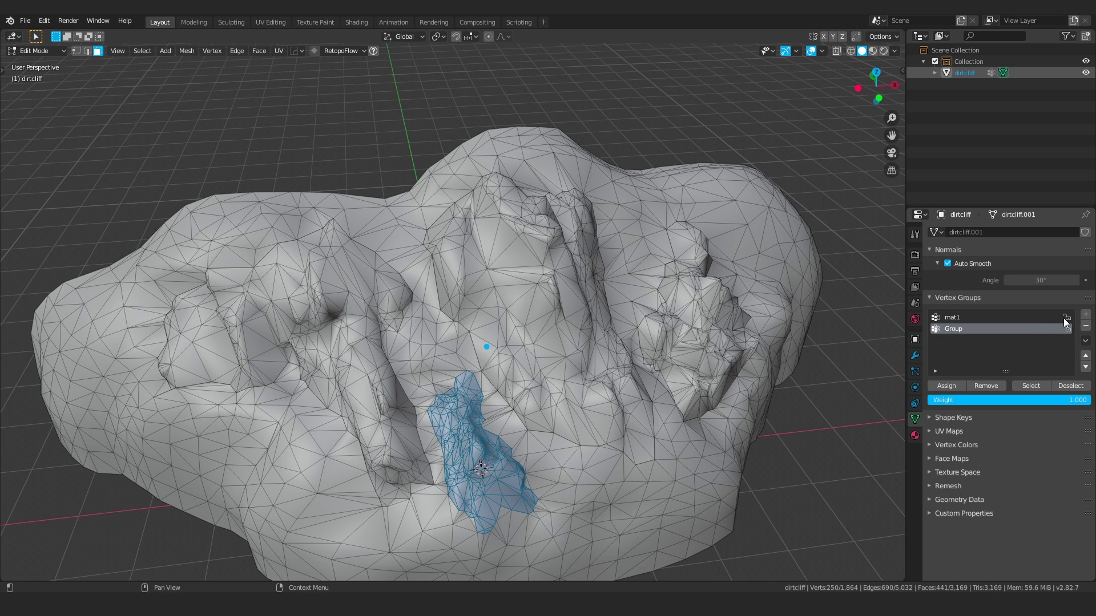
double_click(976, 329)
text(mat2)
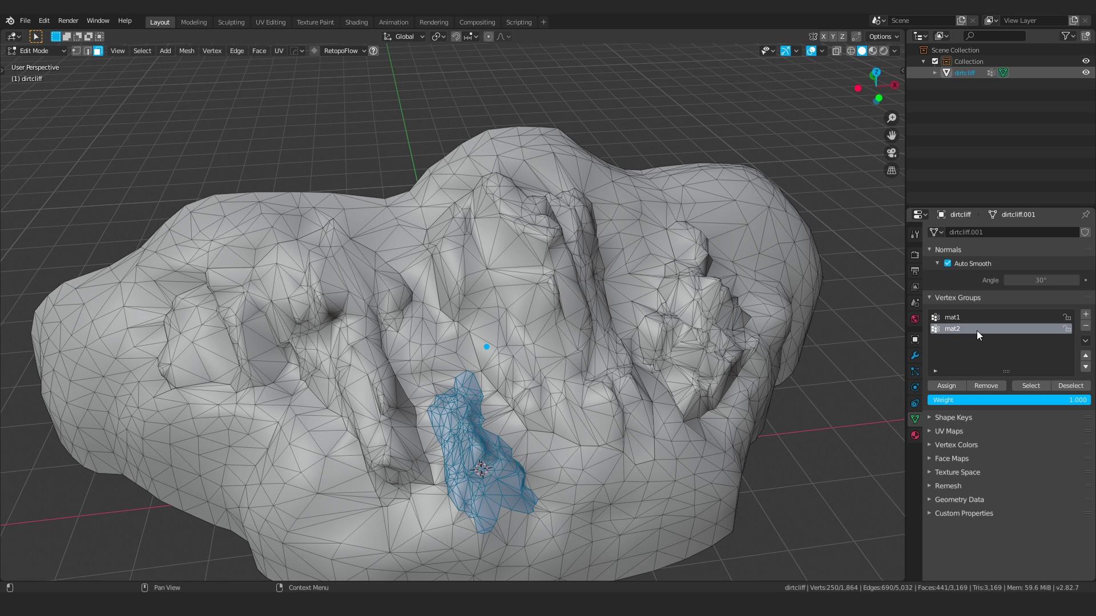
key(Return)
Step: Select the tall middle rock's linked faces and assign them to a new vertex group named mat3
click(498, 322)
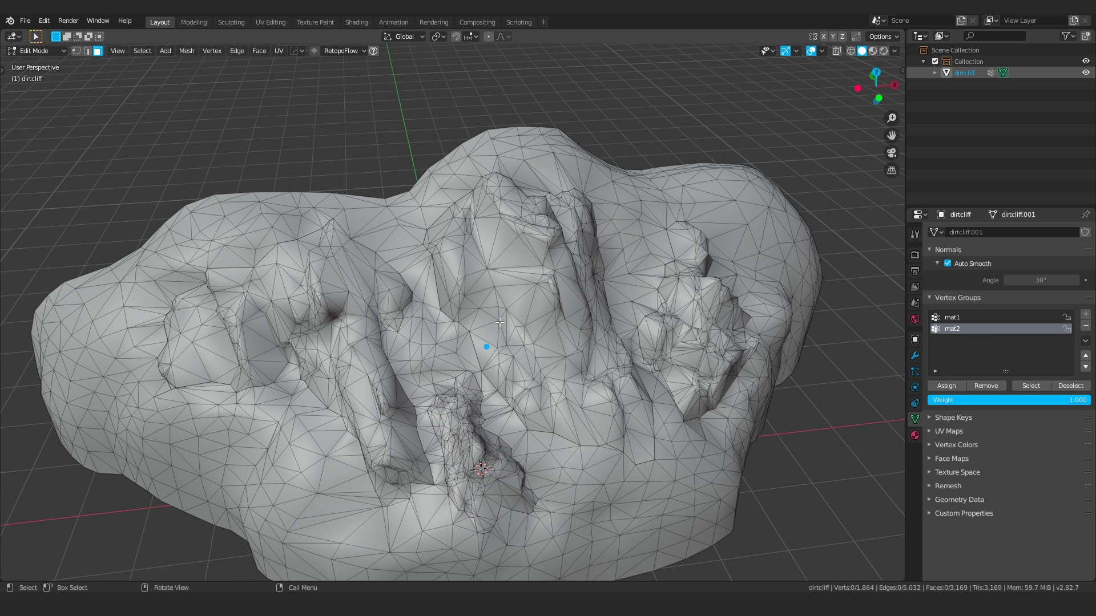
key(ctrl+l)
click(1084, 315)
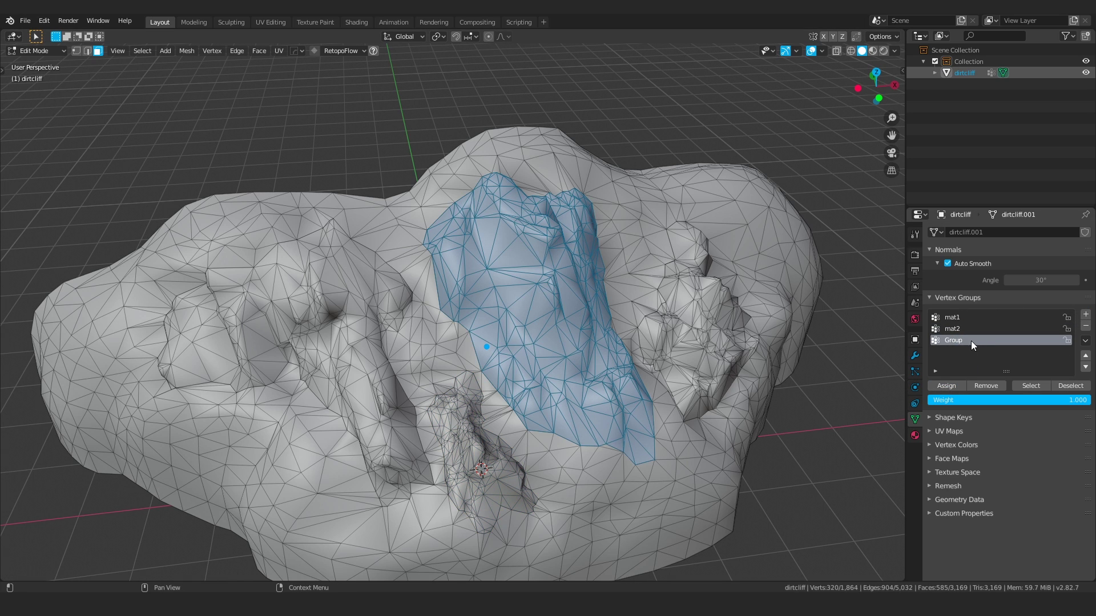
double_click(965, 341)
text(mat3)
key(Return)
click(945, 385)
key(alt+a)
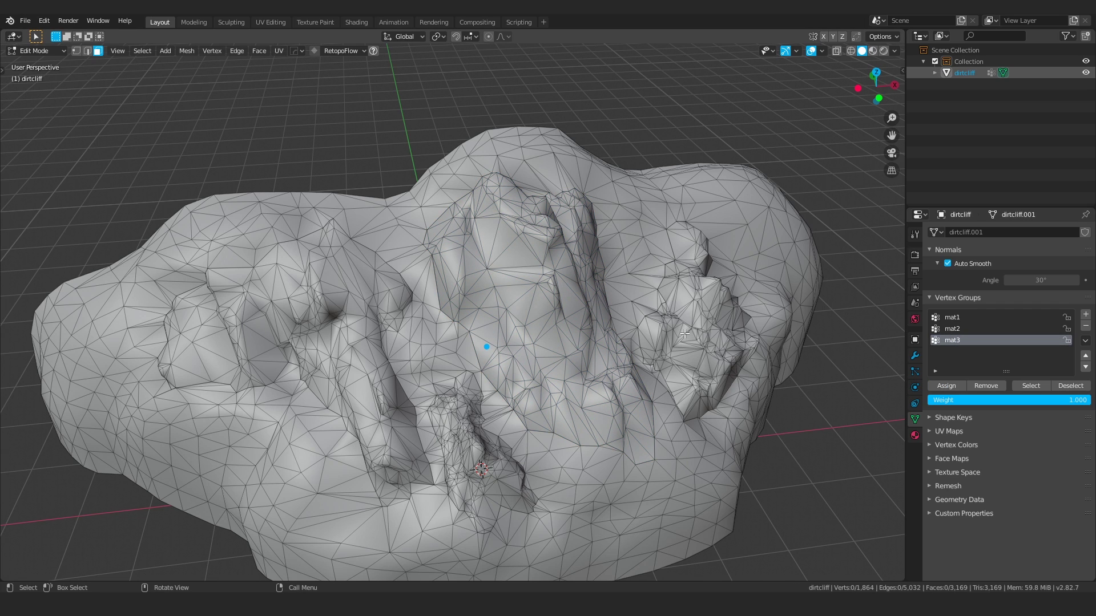
Step: Select the right rock's linked faces and assign them to a new vertex group named mat4
key(l)
click(1084, 315)
double_click(956, 350)
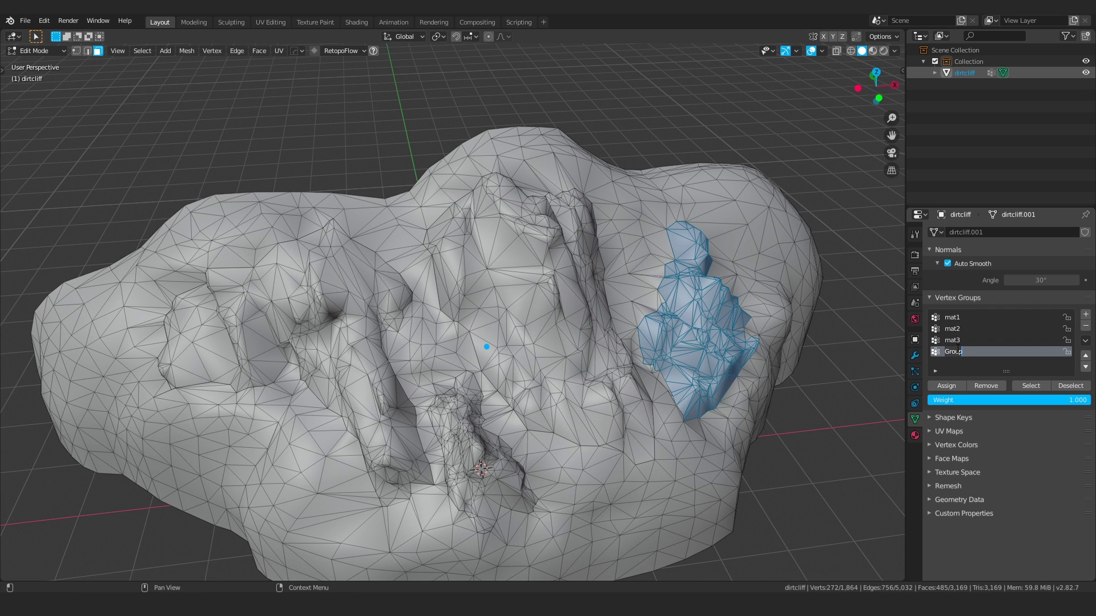
text(mat4)
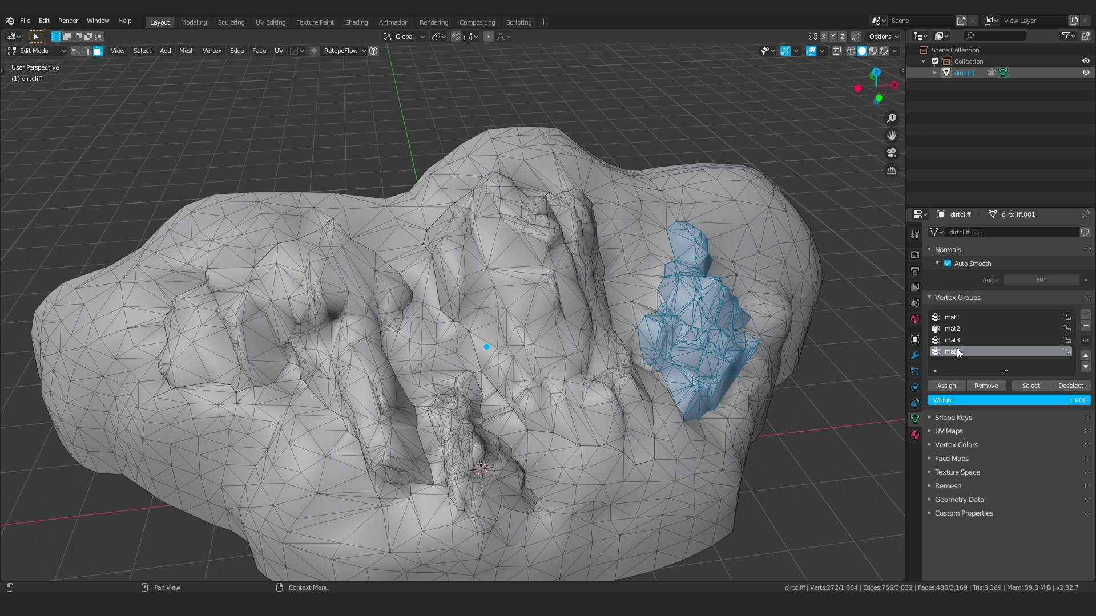
key(Return)
click(950, 386)
key(alt+a)
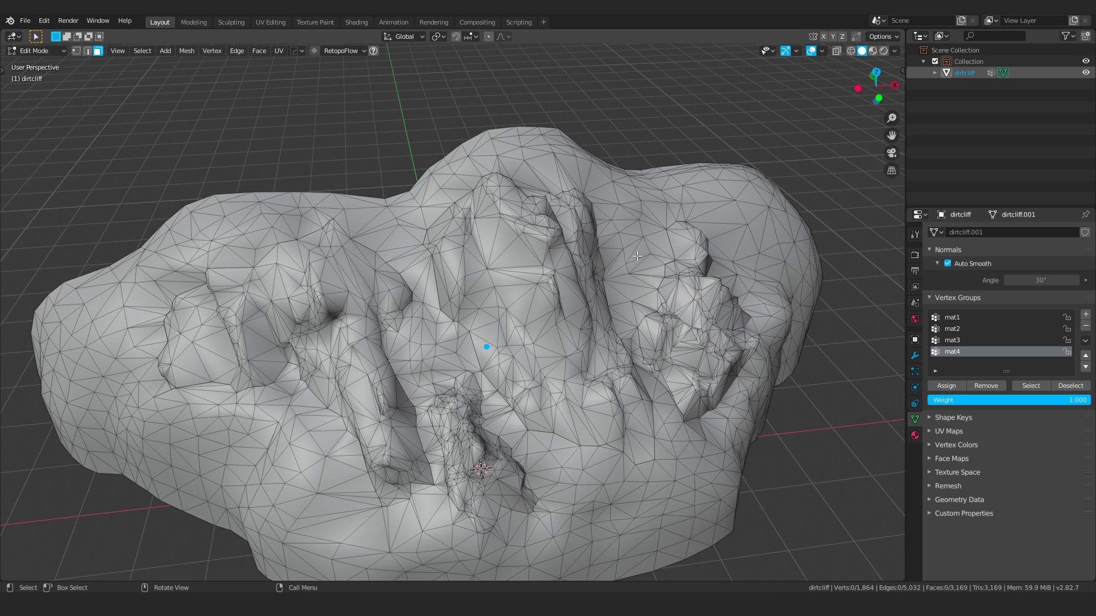
Step: Select the terrain surrounding the rocks and assign its faces to a new vertex group named mat5
key(l)
click(1084, 315)
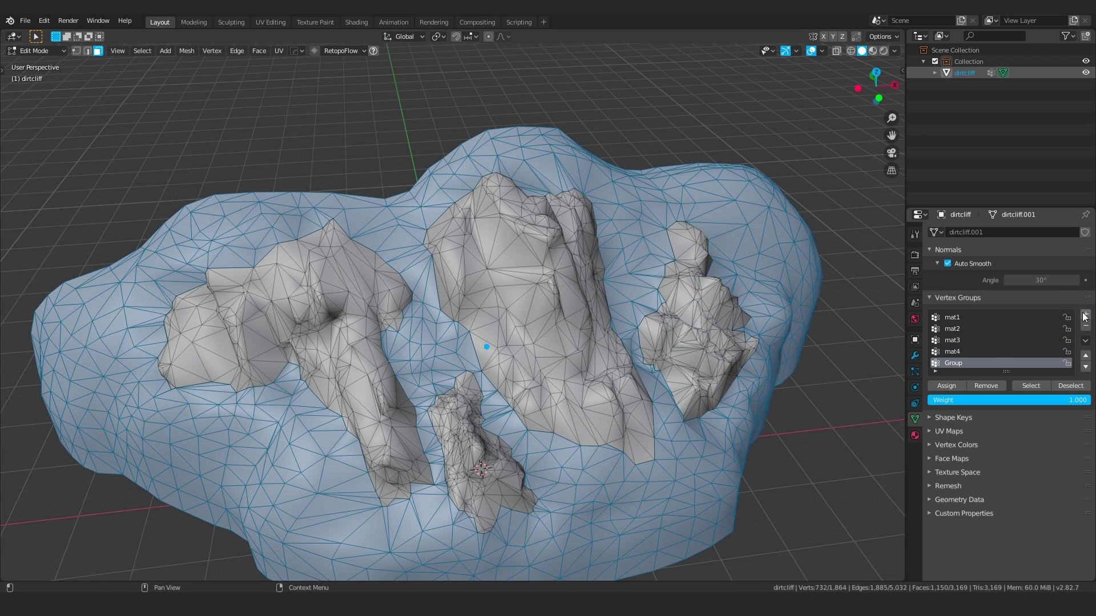
double_click(957, 363)
text(mat5)
key(Return)
click(947, 385)
click(948, 298)
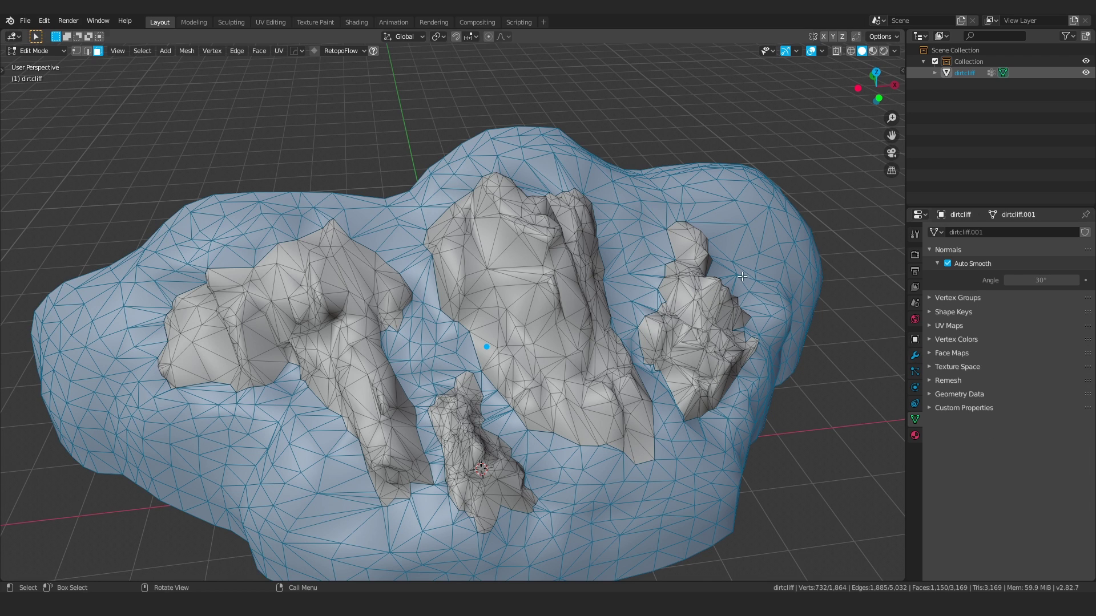
Step: Show the vertex groups and check which faces belong to mat1 and mat2, clearing the selection after each
click(957, 297)
key(alt+a)
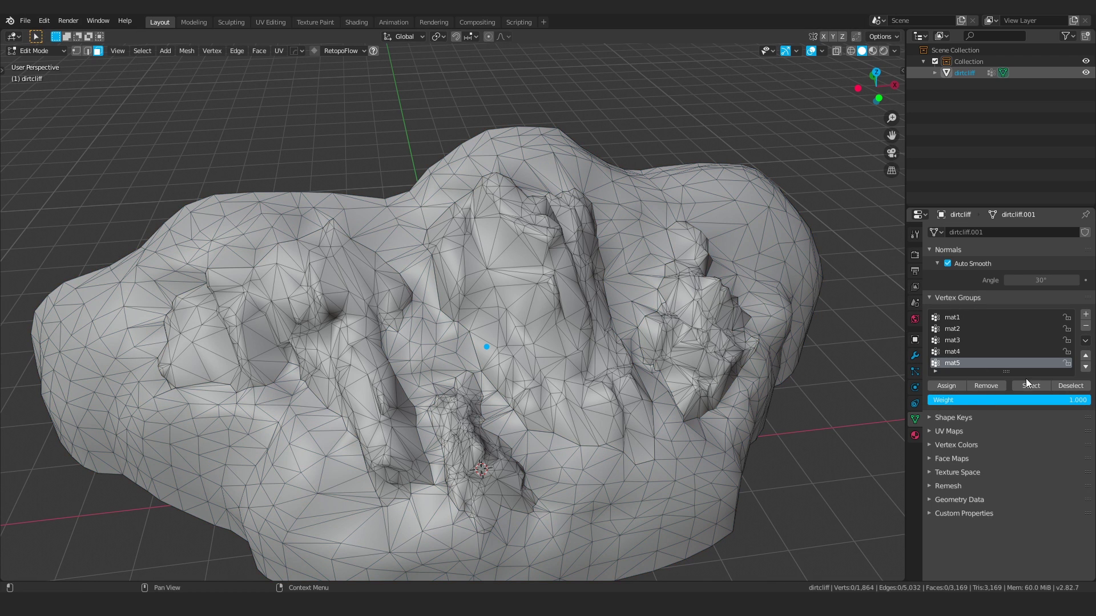
click(975, 317)
click(1031, 385)
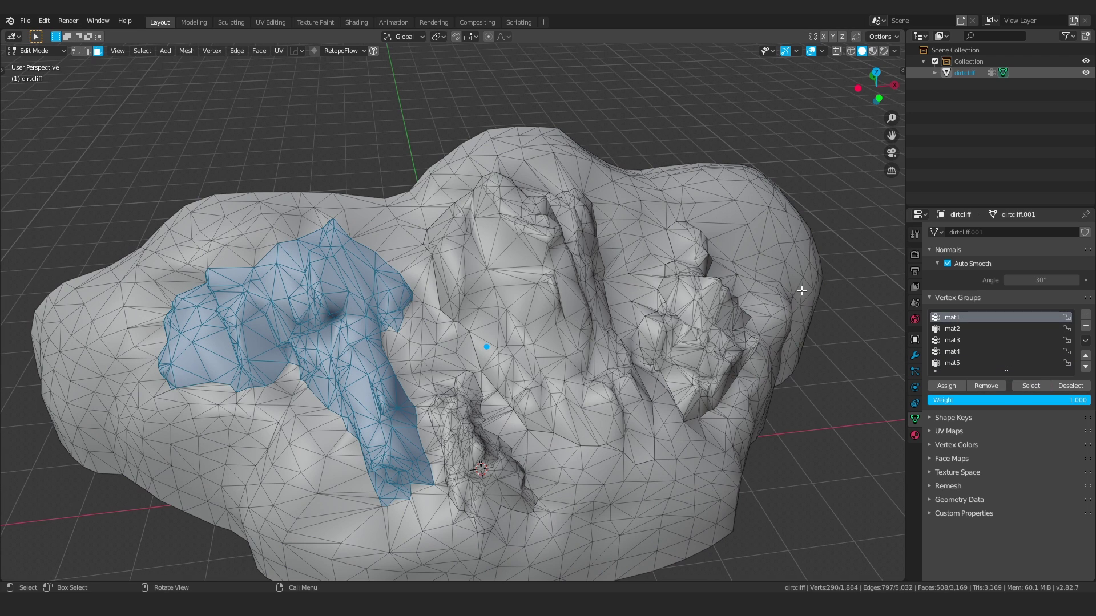
key(alt+a)
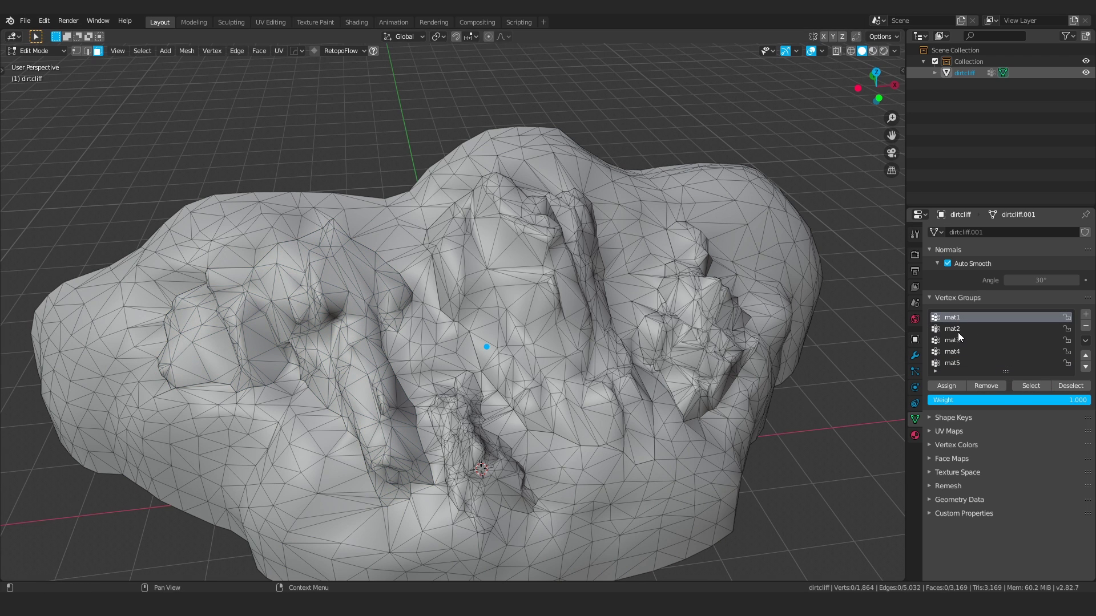
click(959, 330)
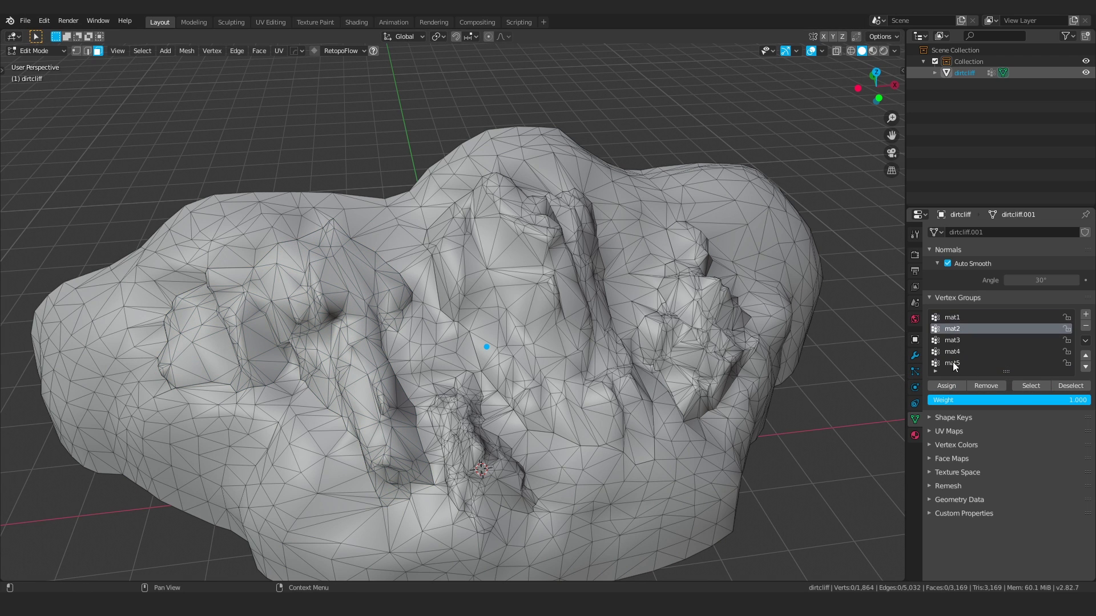
click(1015, 382)
key(alt+a)
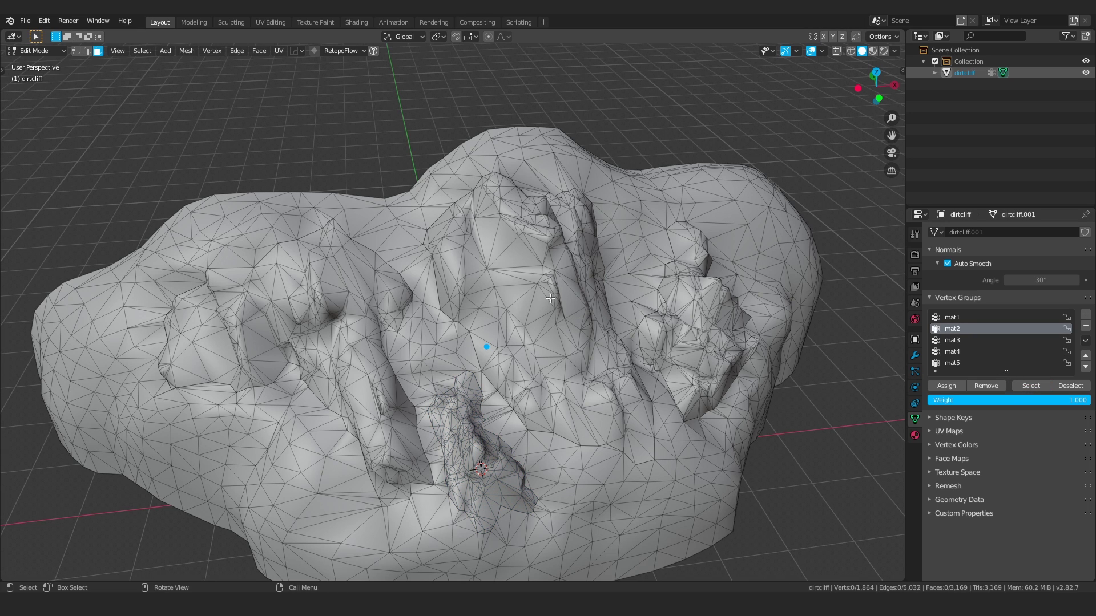
Step: Check the faces stored in vertex groups mat3 and mat5 by selecting each group separately, and leave nothing selected
click(947, 340)
click(1032, 387)
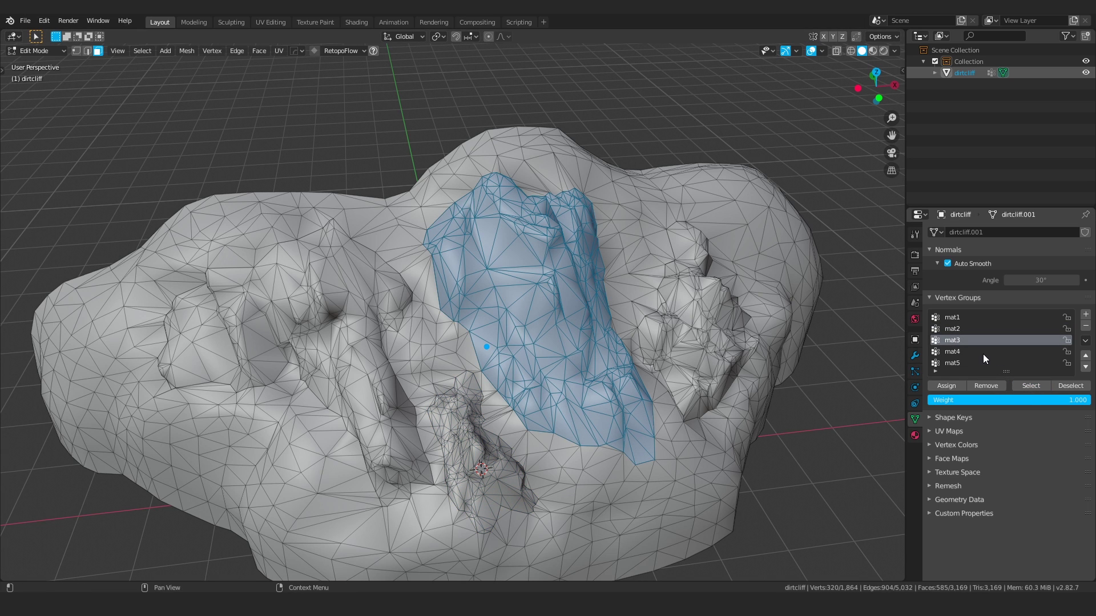
key(alt+a)
click(952, 363)
click(1029, 386)
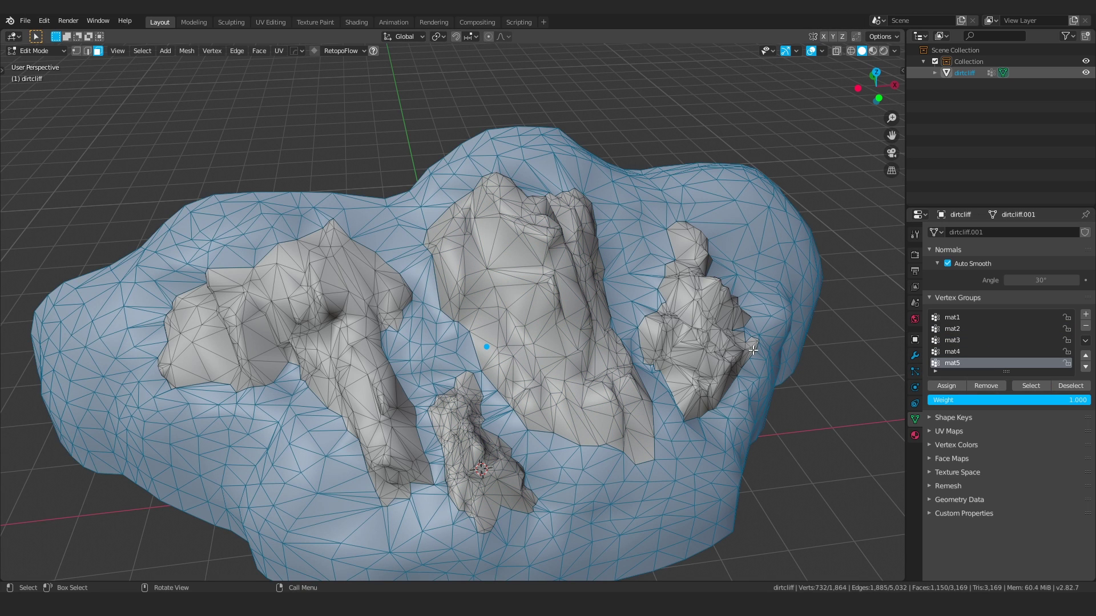
key(alt+a)
scroll(656, 347, down, 1)
mouse_move(656, 347)
middle_down()
mouse_move(619, 328)
mouse_move(659, 331)
middle_up()
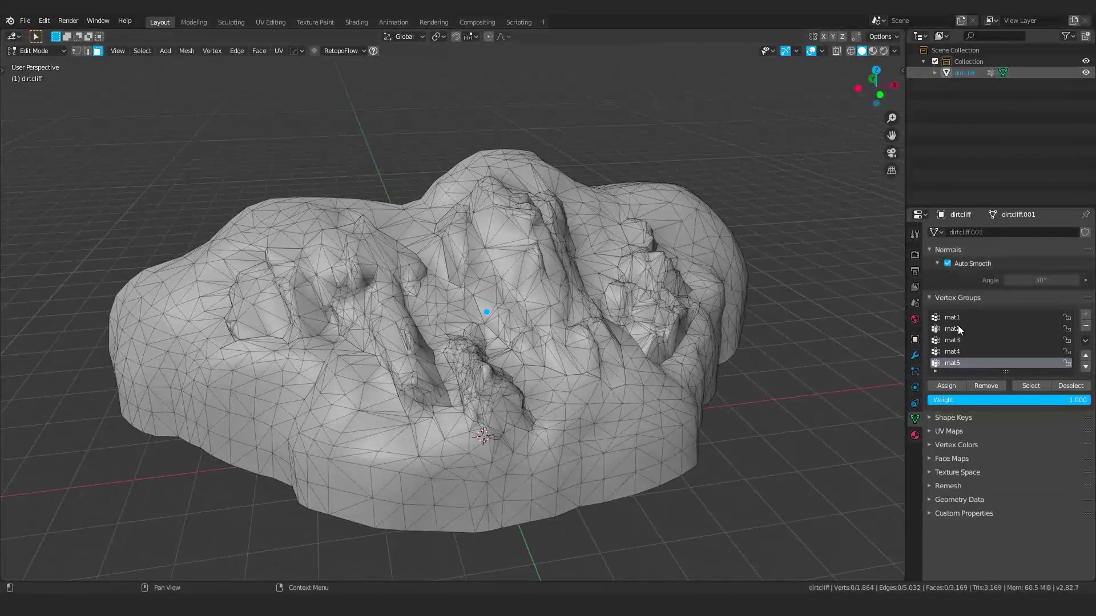
Step: Select the faces of vertex group mat1 and assign Material_01 to them
click(964, 318)
click(1014, 386)
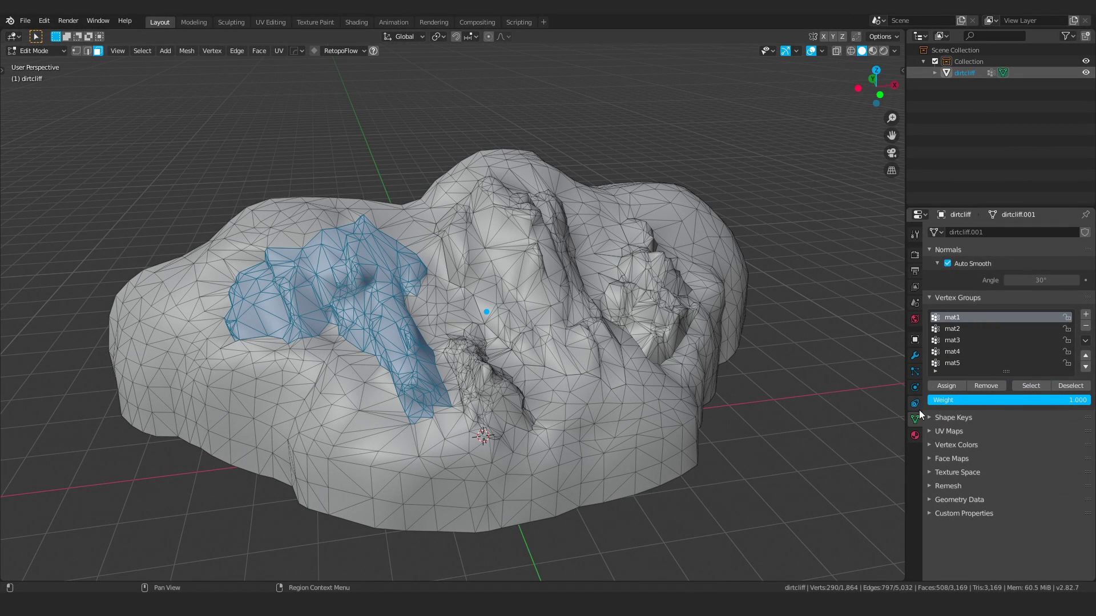
click(915, 435)
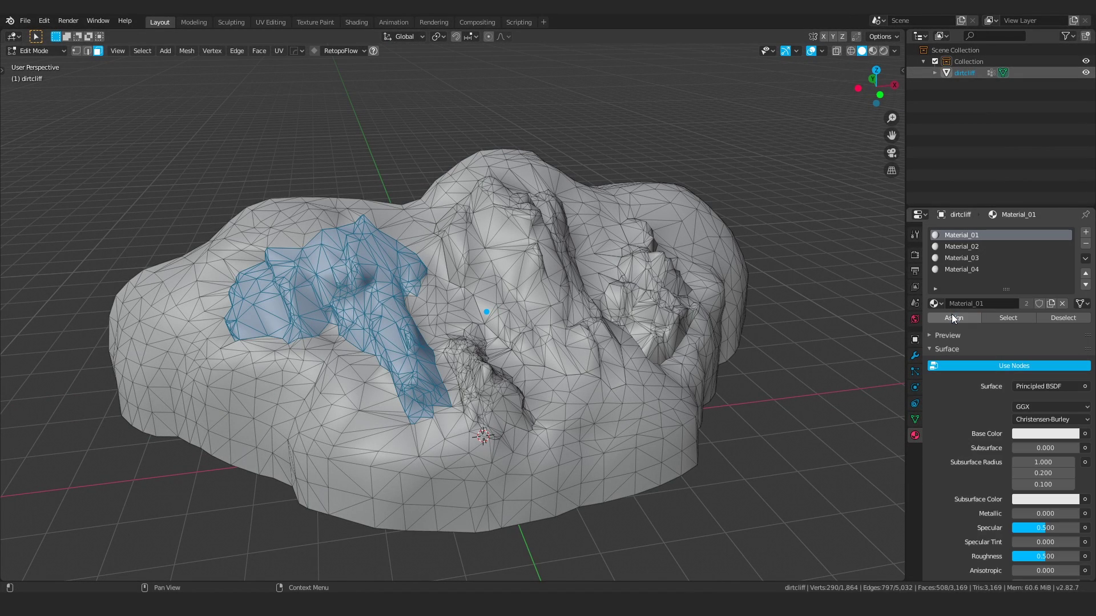
Step: Select only the faces of vertex group mat2, assign Material_02 to them and clear the selection
click(914, 420)
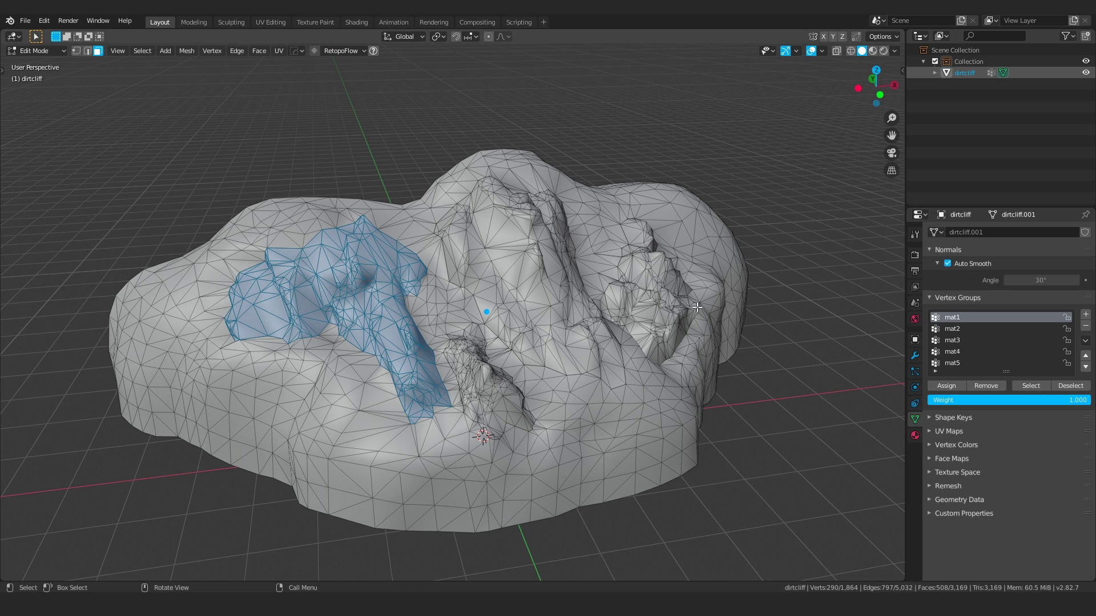
key(alt+a)
click(952, 329)
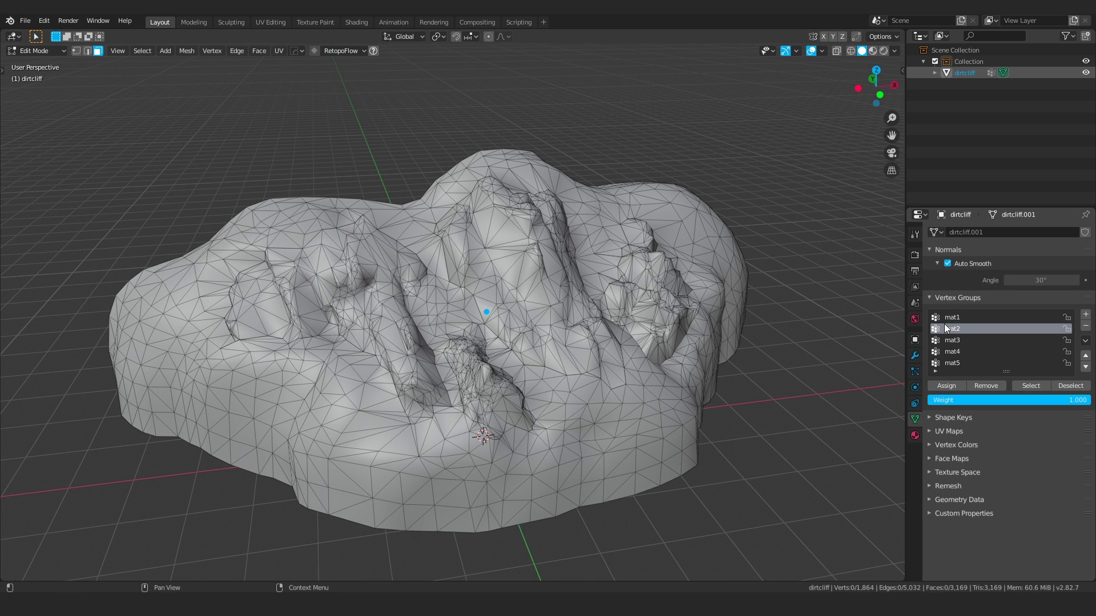
click(1036, 386)
click(915, 436)
click(958, 248)
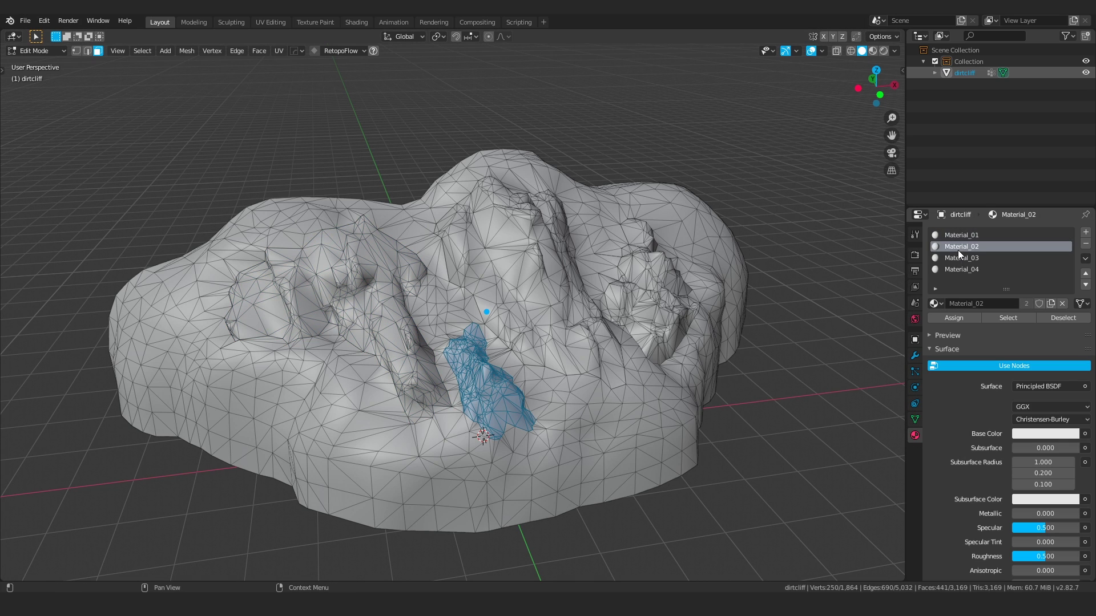
click(954, 320)
key(alt+a)
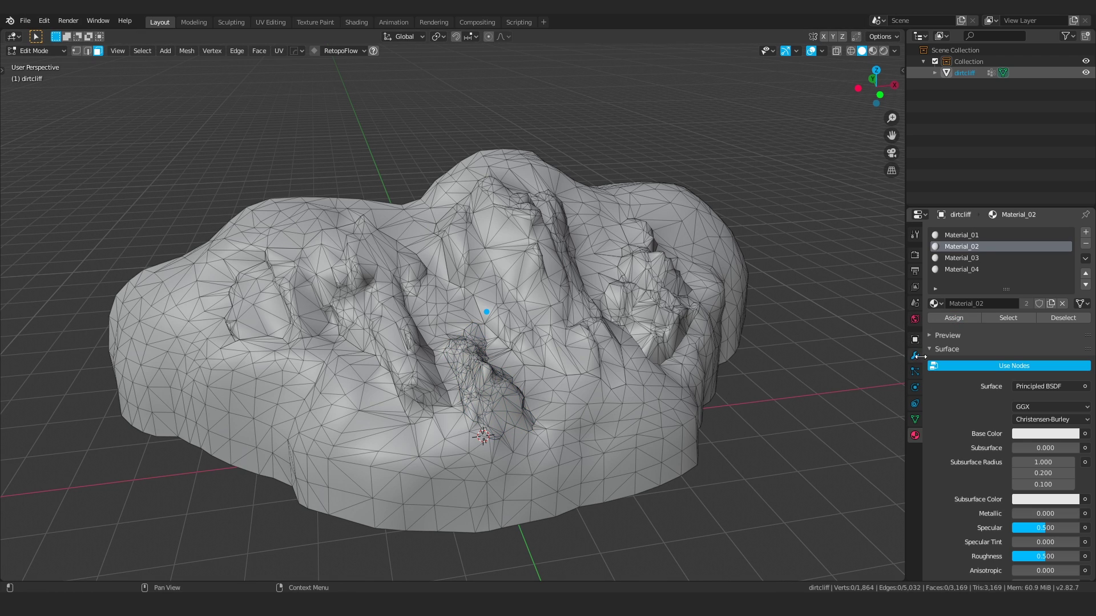
Step: Select the faces of vertex group mat3, assign Material_03 to them and clear the selection
click(914, 420)
click(961, 339)
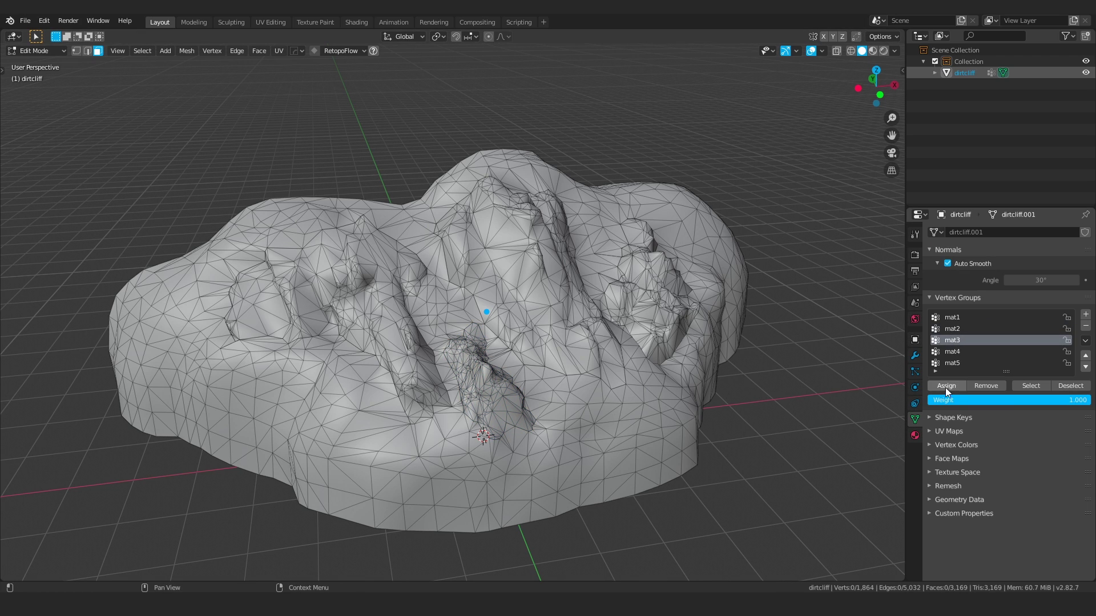
click(1022, 381)
click(914, 435)
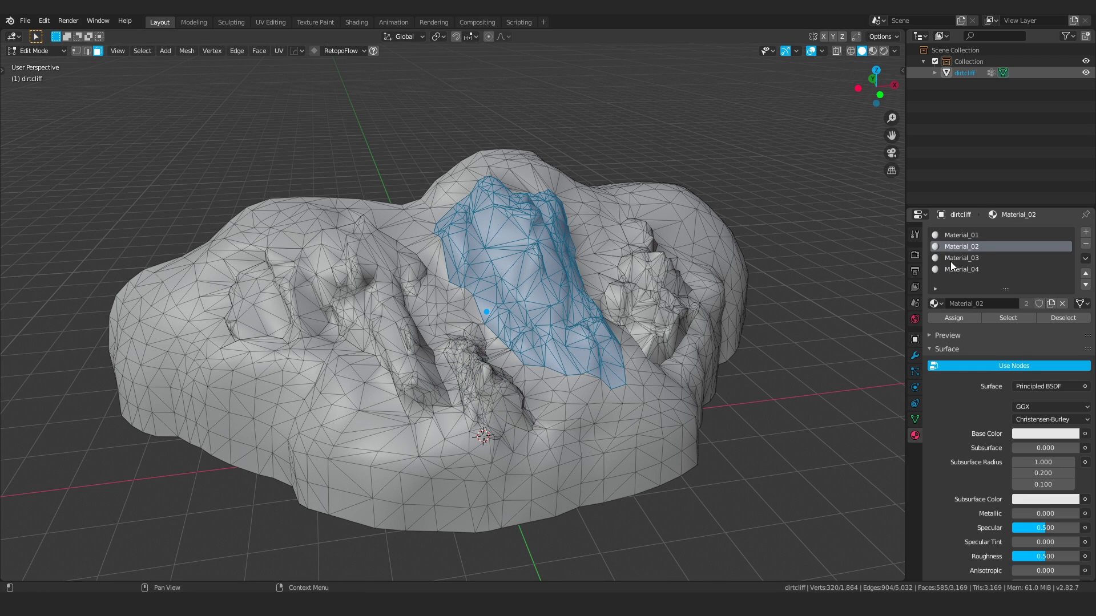
click(958, 258)
click(950, 316)
key(alt+a)
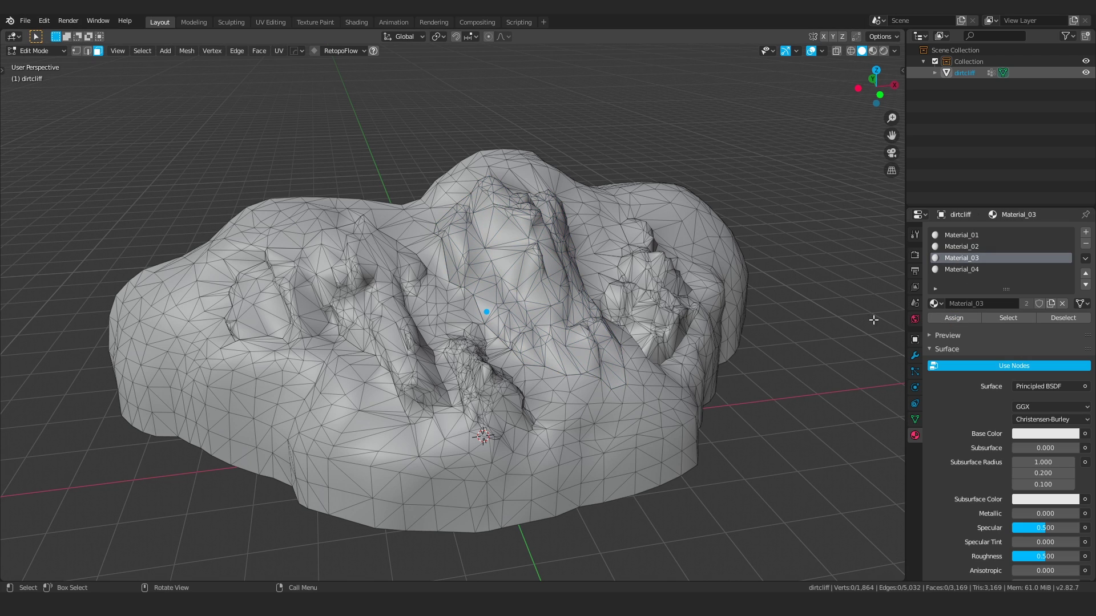
Step: Select the faces of vertex group mat4 and assign Material_04 to them
click(915, 420)
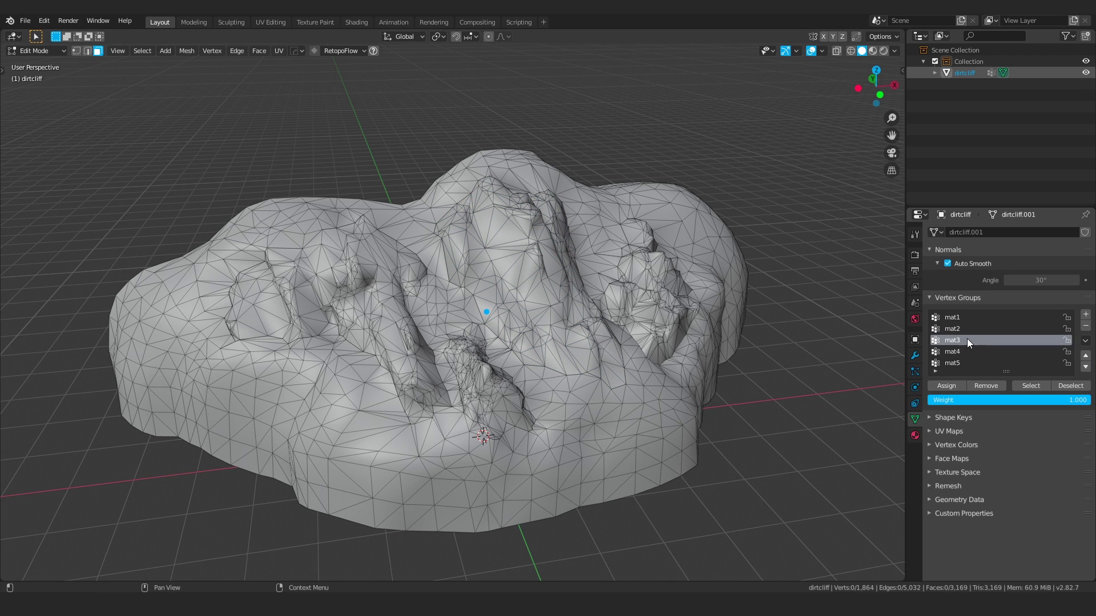
click(961, 351)
click(1018, 386)
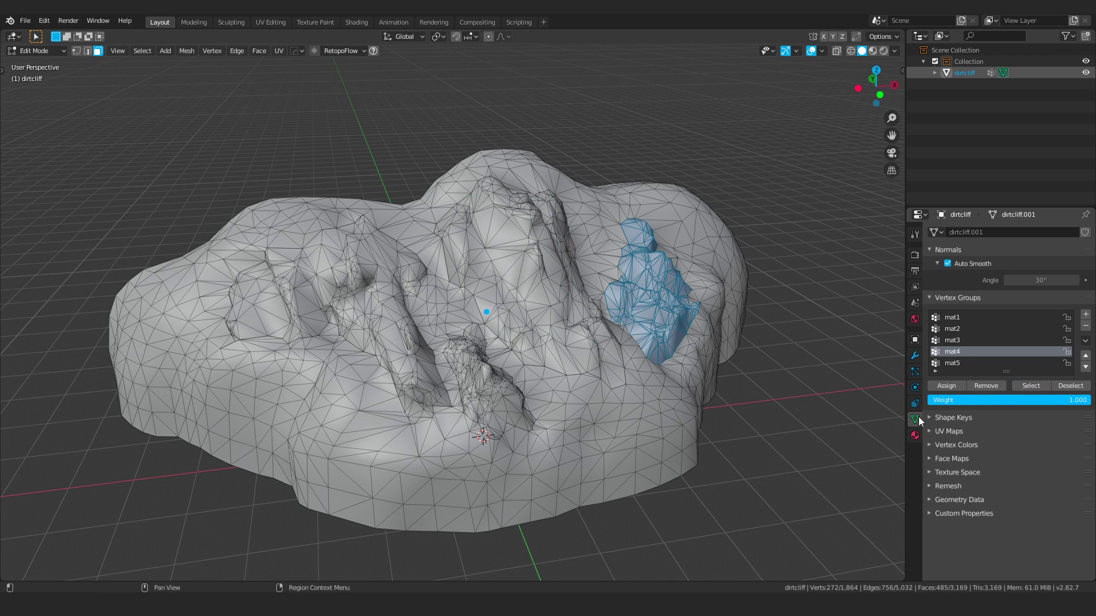
click(915, 435)
click(950, 270)
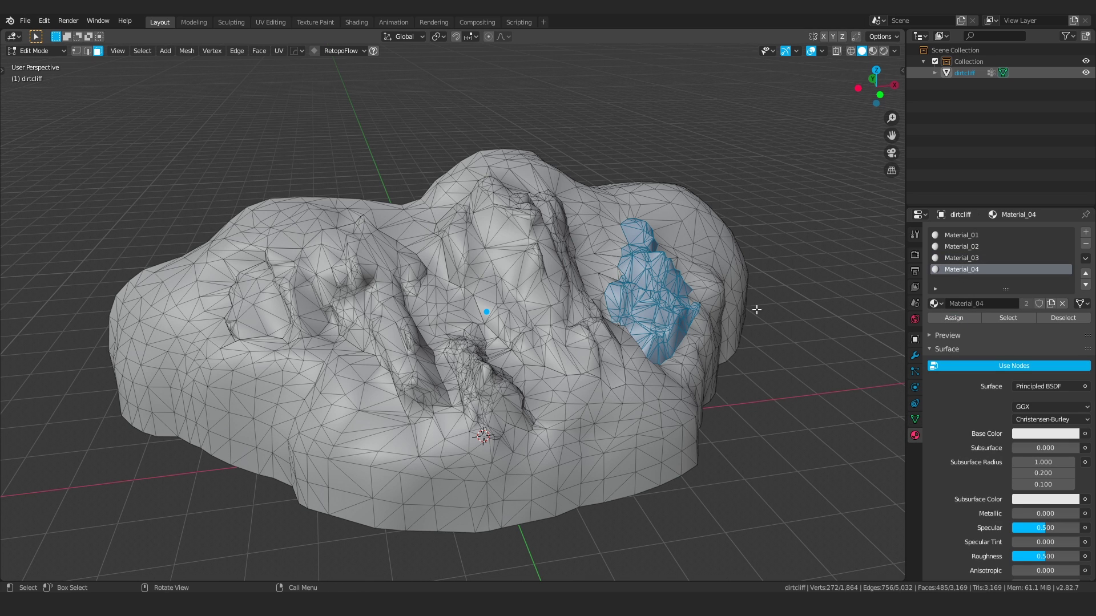
Step: Add a fifth material slot to the dirtcliff with a new material named Material_05
middle_drag(756, 308, 768, 328)
click(1085, 232)
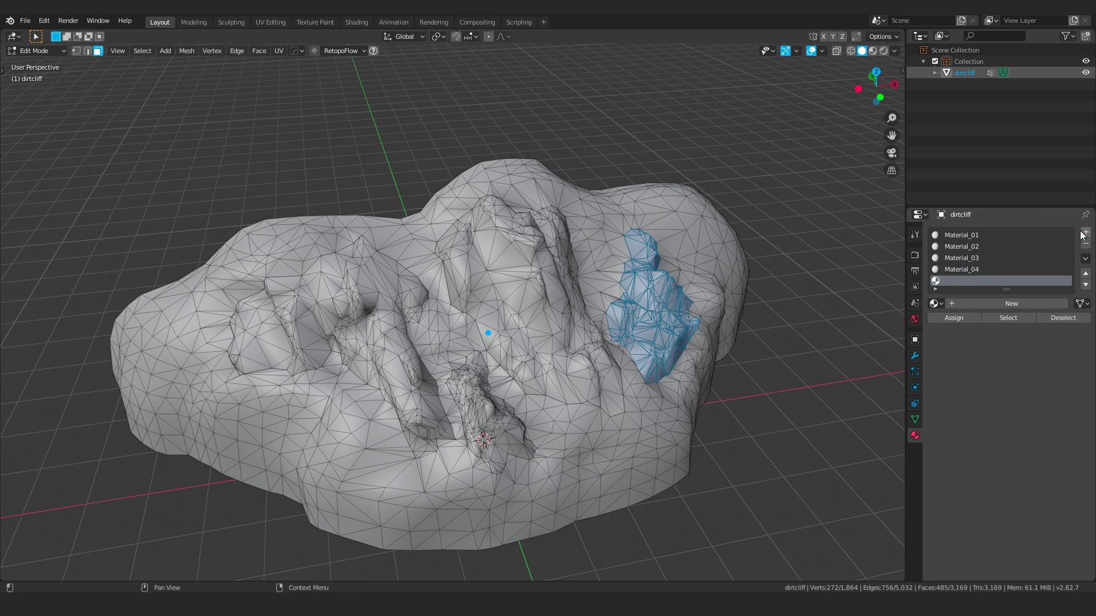
double_click(966, 271)
click(937, 280)
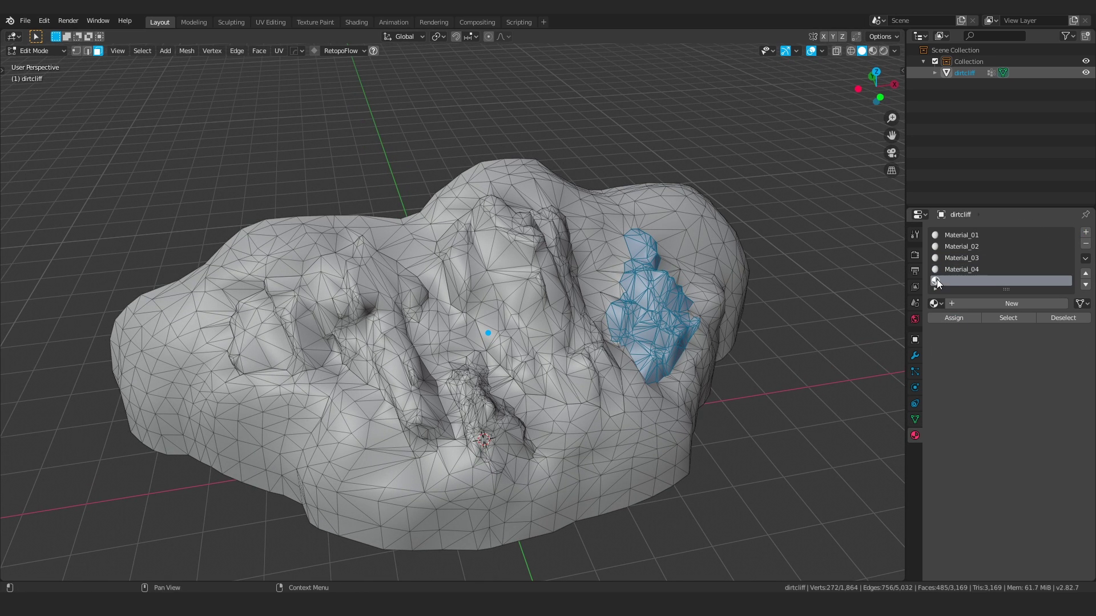
click(968, 303)
click(974, 301)
text(Material_04)
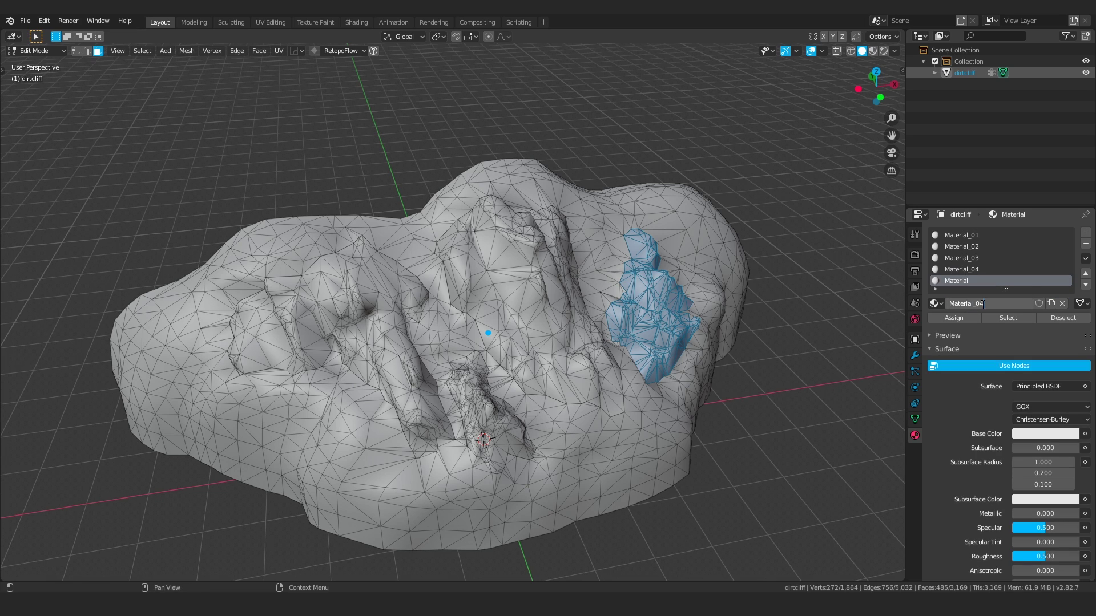
key(Return)
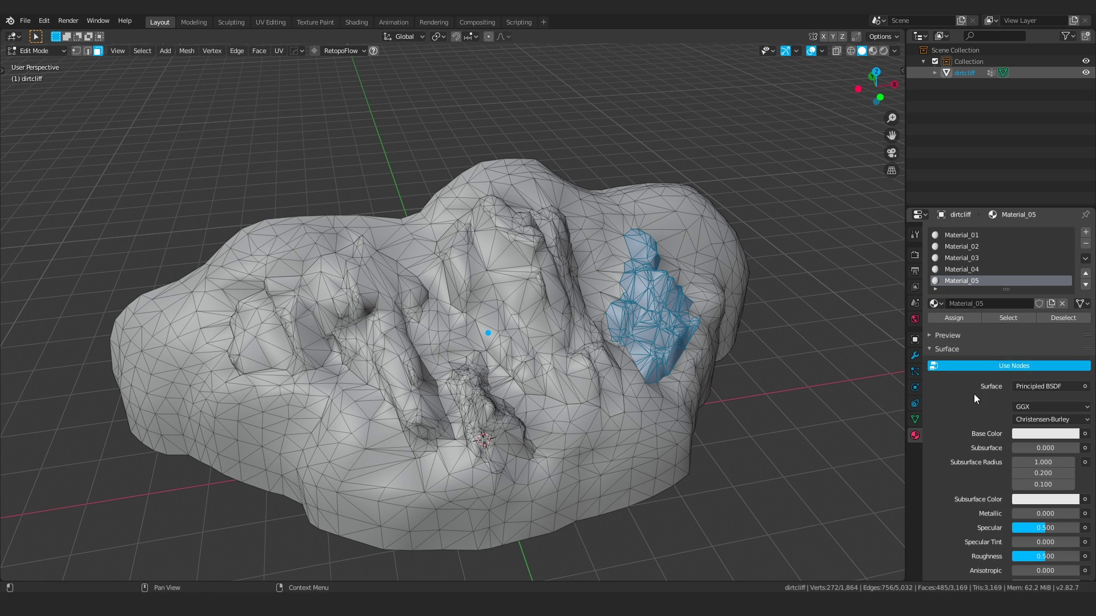
Step: Compare the faces in vertex groups mat5 and mat4 by selecting mat5 alone and together with mat4
click(914, 419)
click(964, 363)
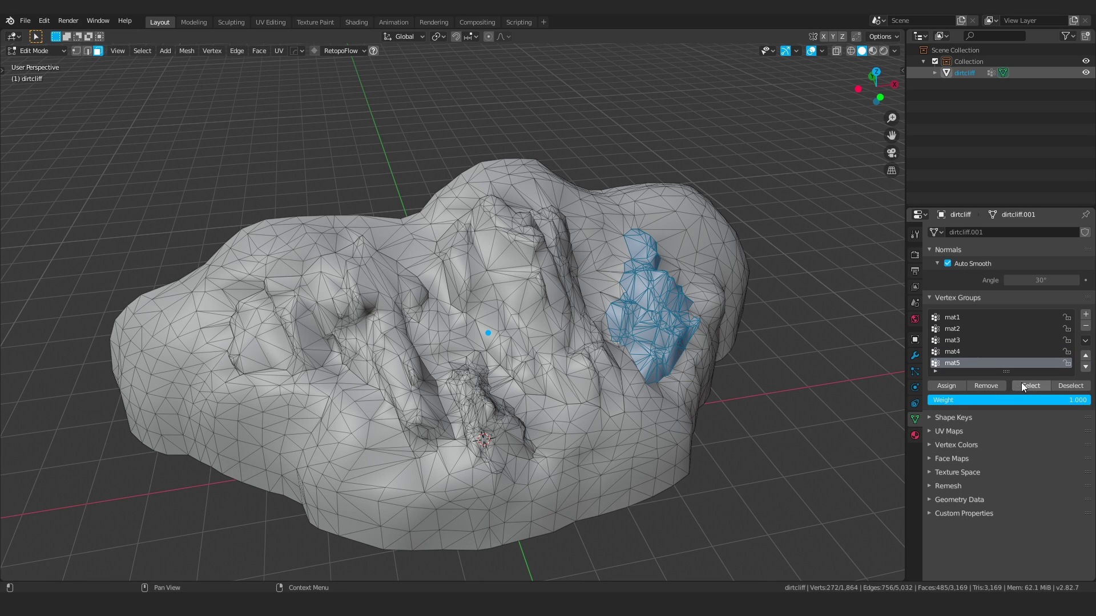
click(1021, 385)
click(817, 337)
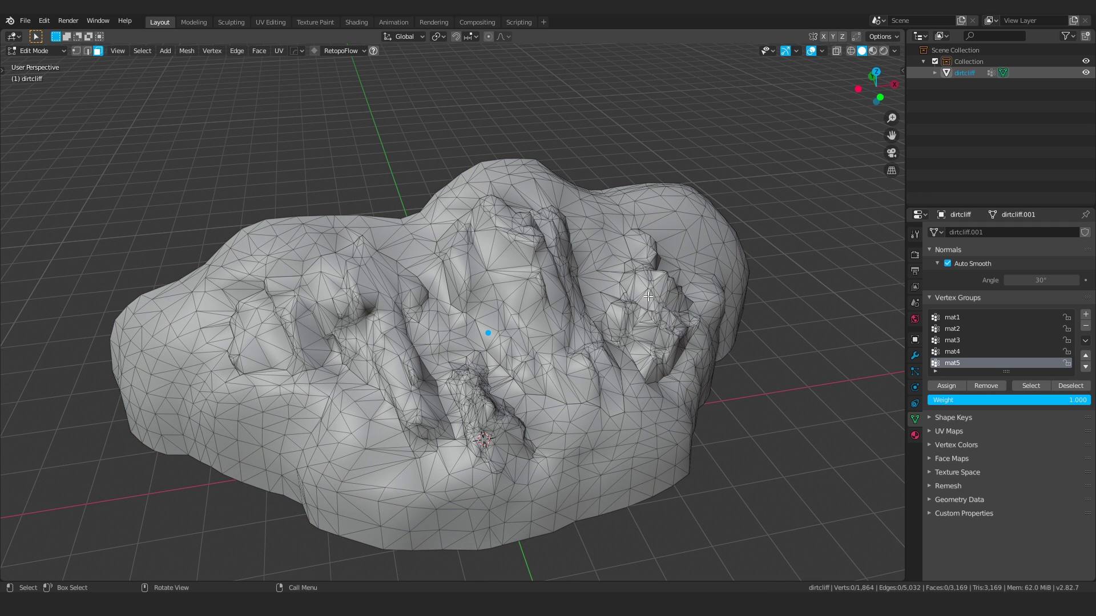
click(1029, 386)
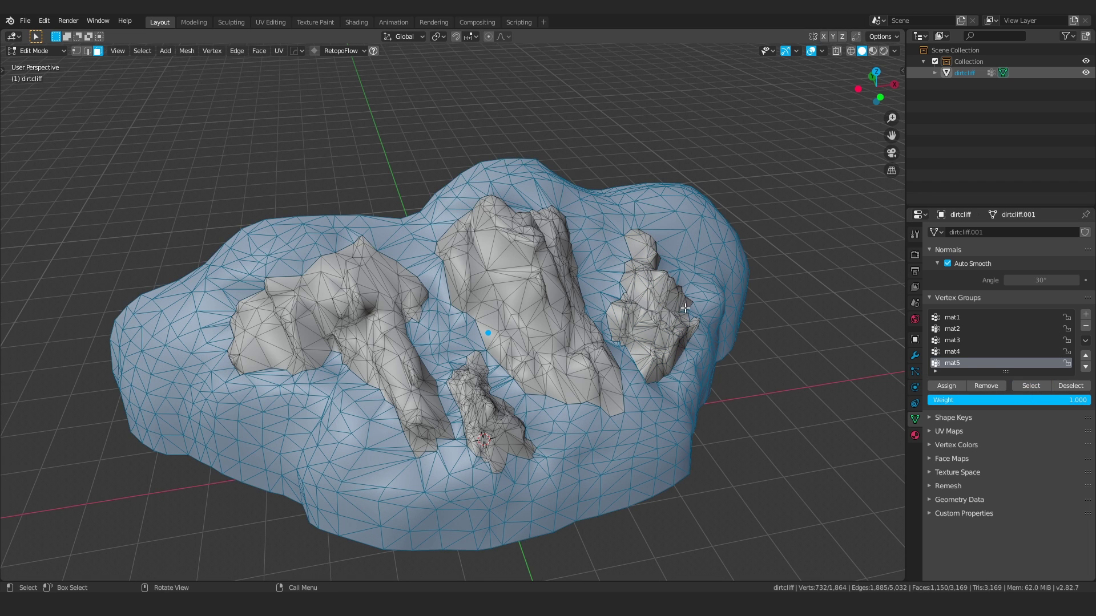
key(alt+a)
click(1029, 386)
click(964, 351)
click(1024, 385)
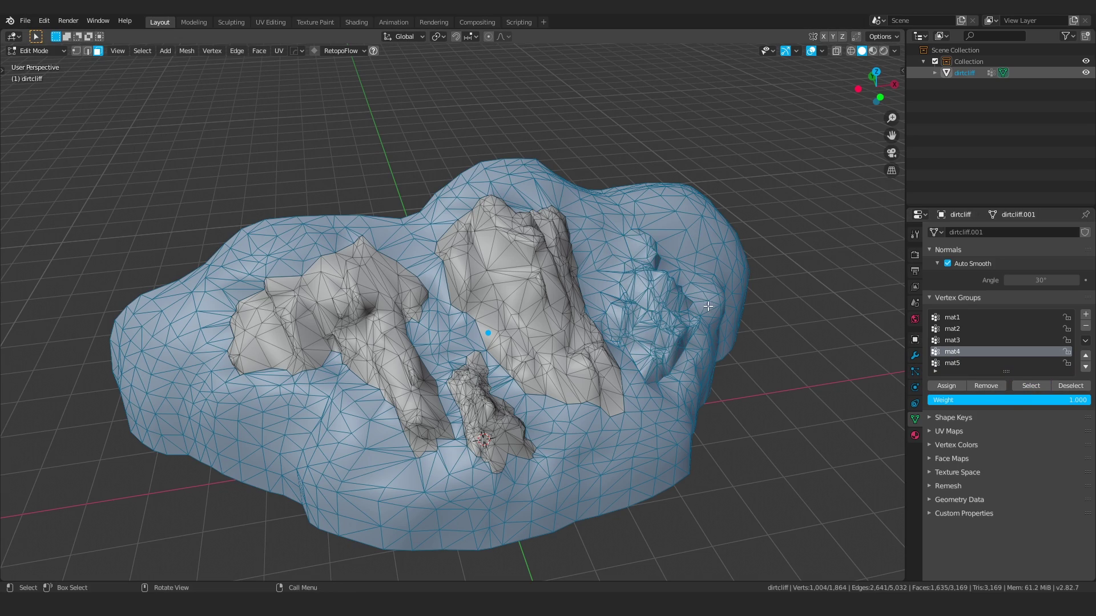
middle_drag(708, 306, 624, 301)
middle_drag(466, 327, 615, 361)
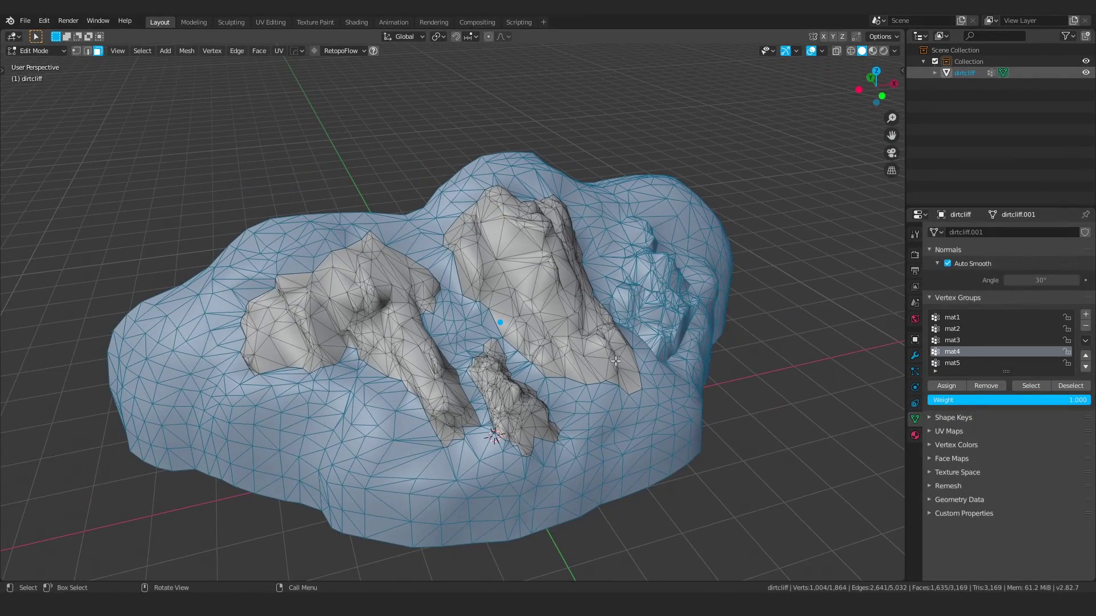
Step: Select only the terrain faces of vertex group mat5 and assign Material_05 to them
key(alt+a)
click(958, 363)
click(1027, 387)
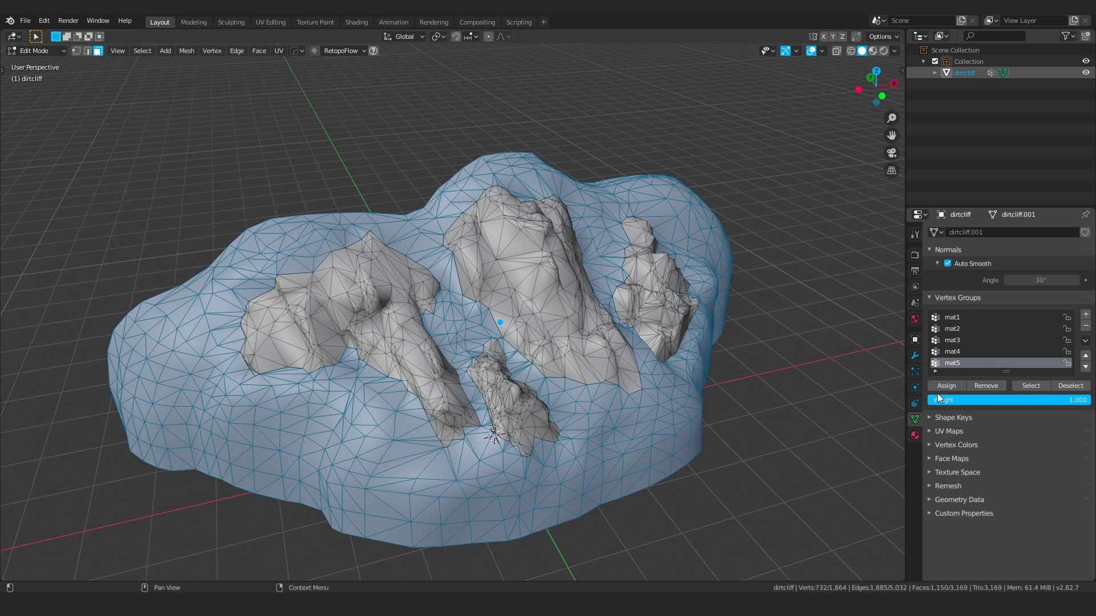
click(915, 435)
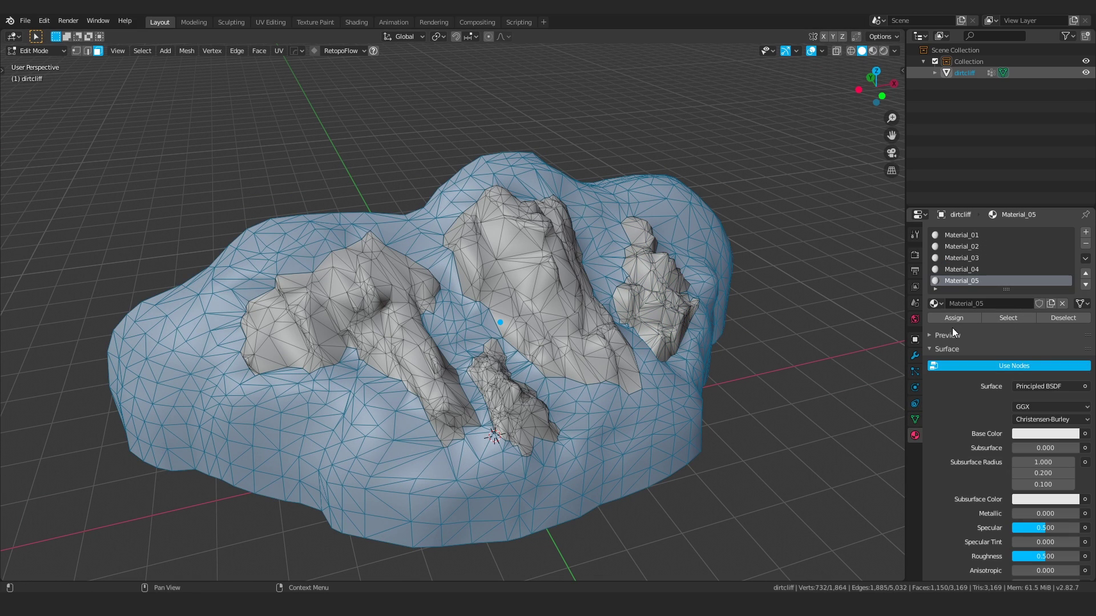
middle_drag(794, 297, 754, 292)
middle_drag(519, 285, 545, 274)
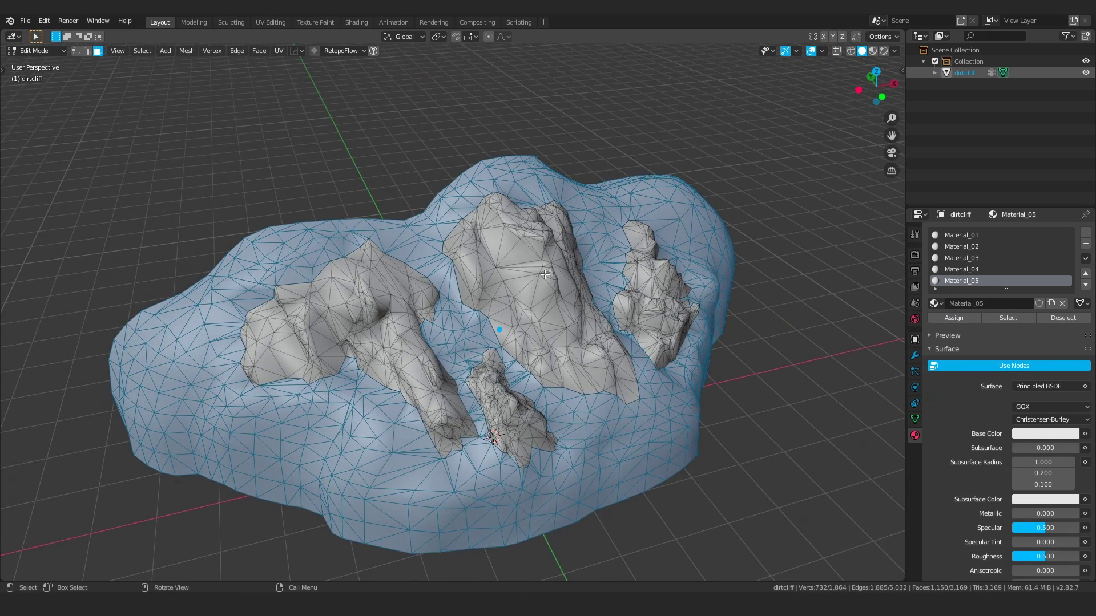
Step: Switch the dirtcliff to Object Mode and view the whole model from the front
key(Tab)
click(547, 201)
middle_drag(556, 237, 561, 260)
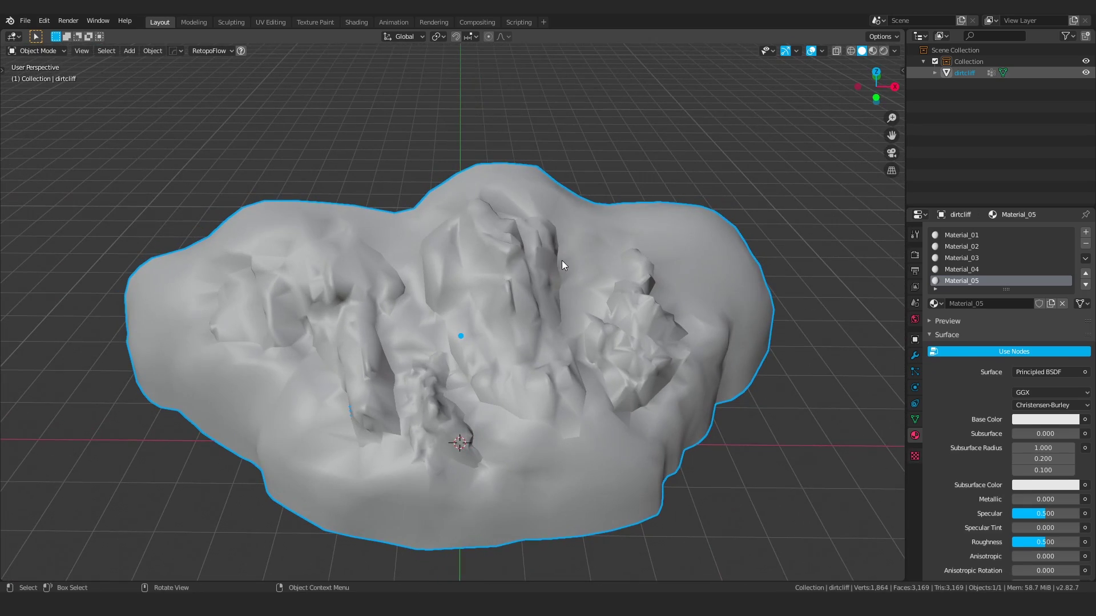
Step: Put the dirtcliff into Edit Mode and clear the face selection
key(Tab)
click(562, 203)
middle_drag(645, 279, 678, 289)
key(alt+a)
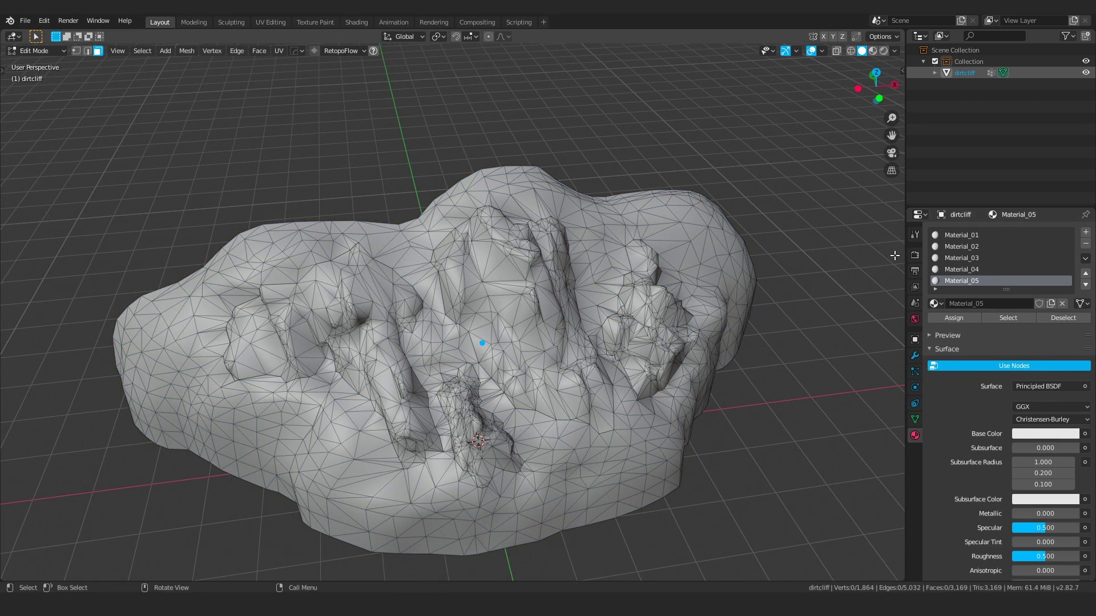
Step: Set the base color of Material_01 to golden yellow and show the model in Material Preview shading
click(971, 236)
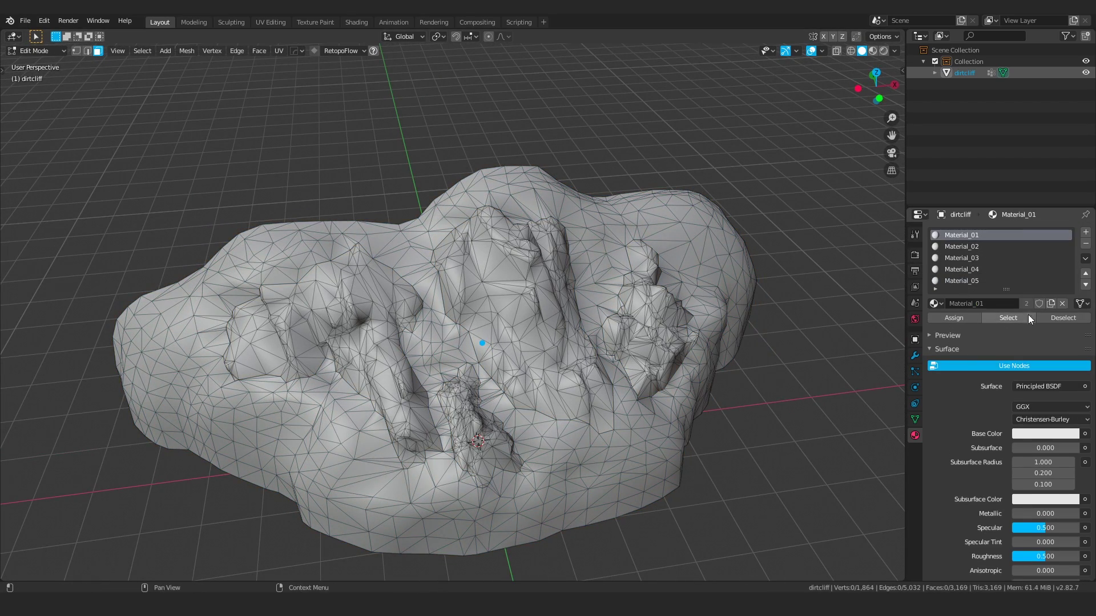
click(1027, 435)
drag(1018, 345, 991, 344)
key(z)
click(536, 246)
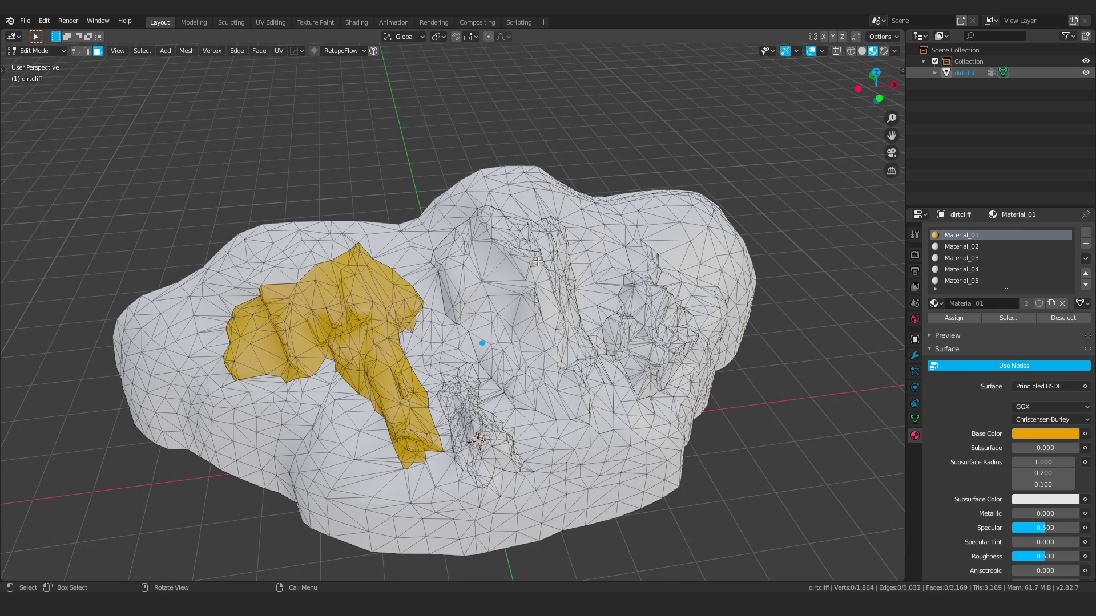
Step: Set the base color of Material_02 to blue and that of Material_03 to turquoise green
mouse_move(436, 283)
middle_down()
mouse_move(424, 283)
mouse_move(448, 273)
middle_up()
click(965, 247)
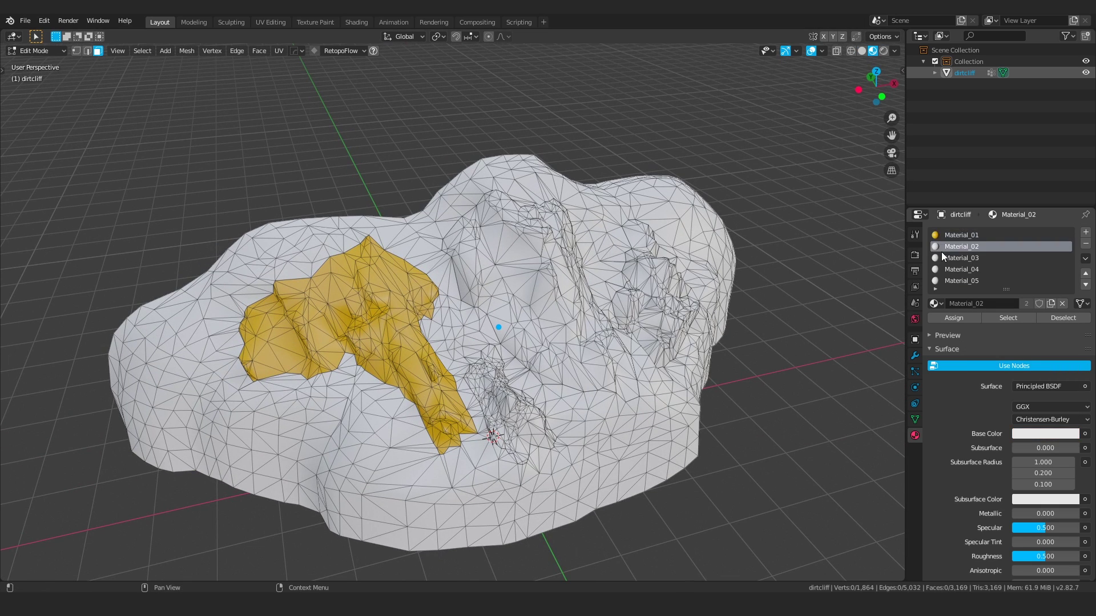
click(1023, 437)
click(1052, 282)
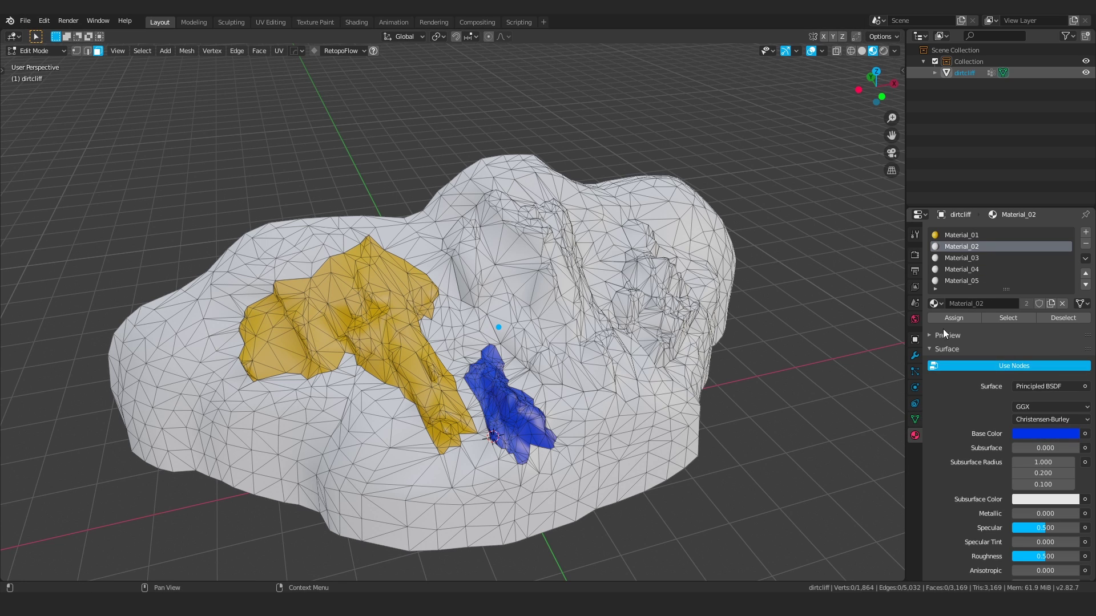
click(950, 262)
click(1034, 433)
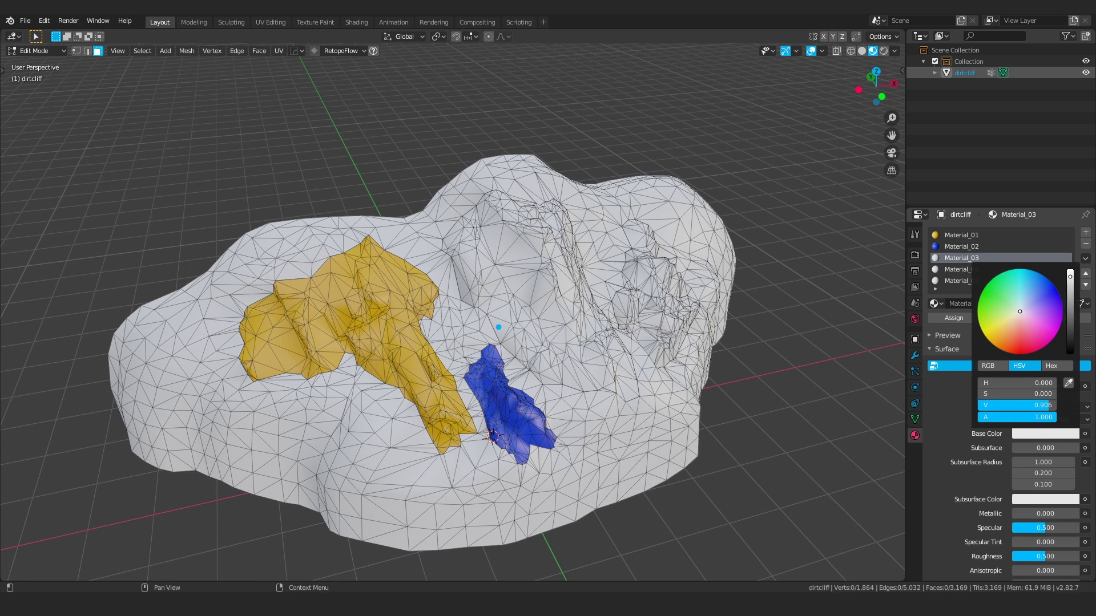
click(1004, 272)
Step: Set the base color of Material_04 to crimson red and that of Material_05 to salmon orange
click(952, 269)
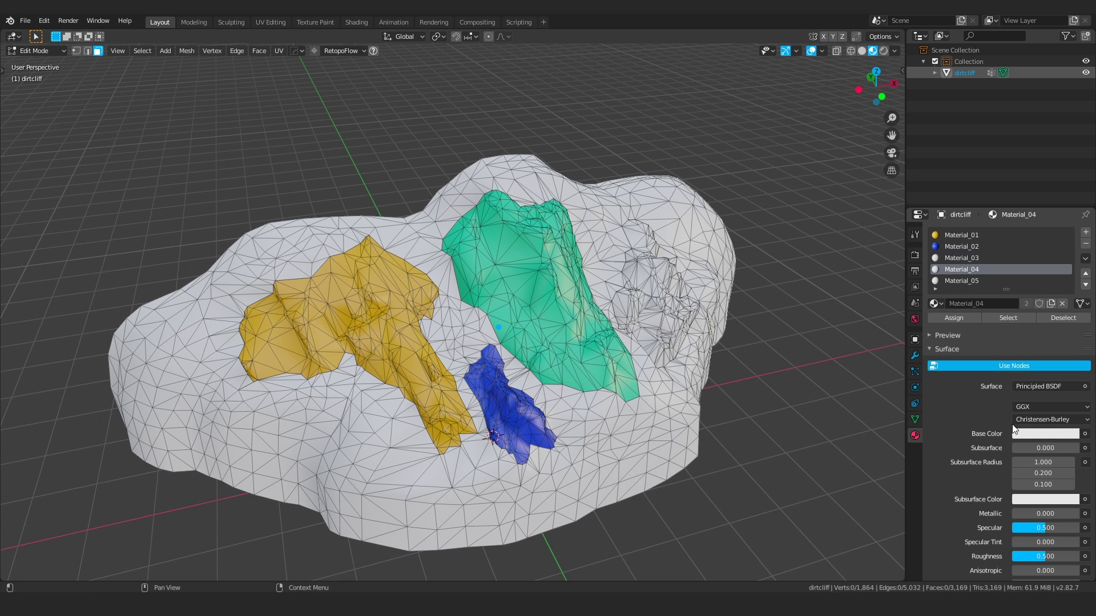
click(1041, 434)
click(983, 290)
drag(994, 309, 1024, 350)
click(964, 281)
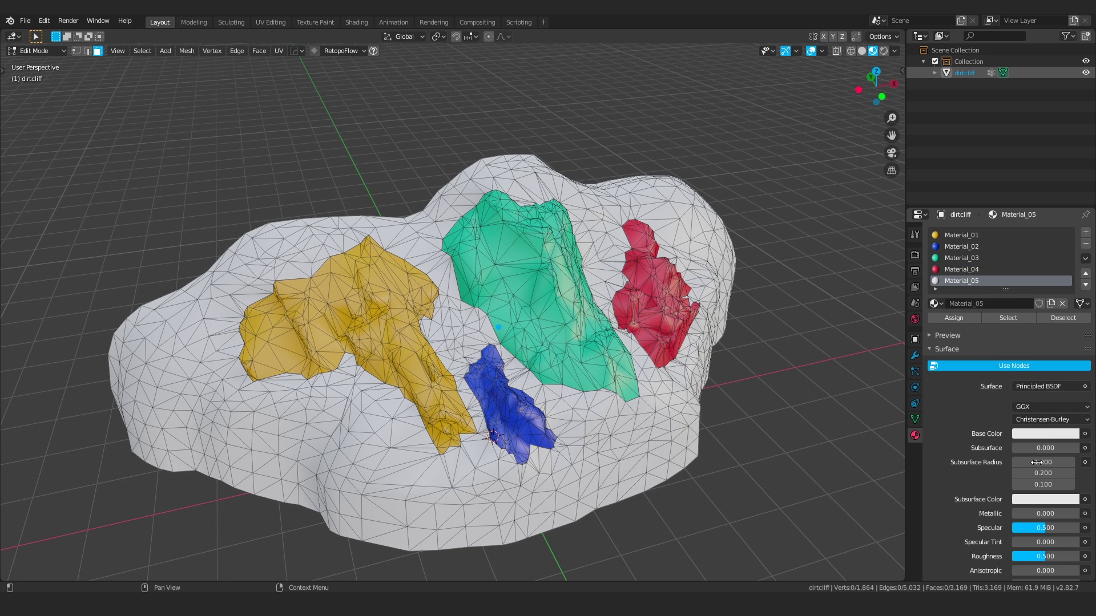
click(1030, 434)
drag(1031, 304, 1016, 340)
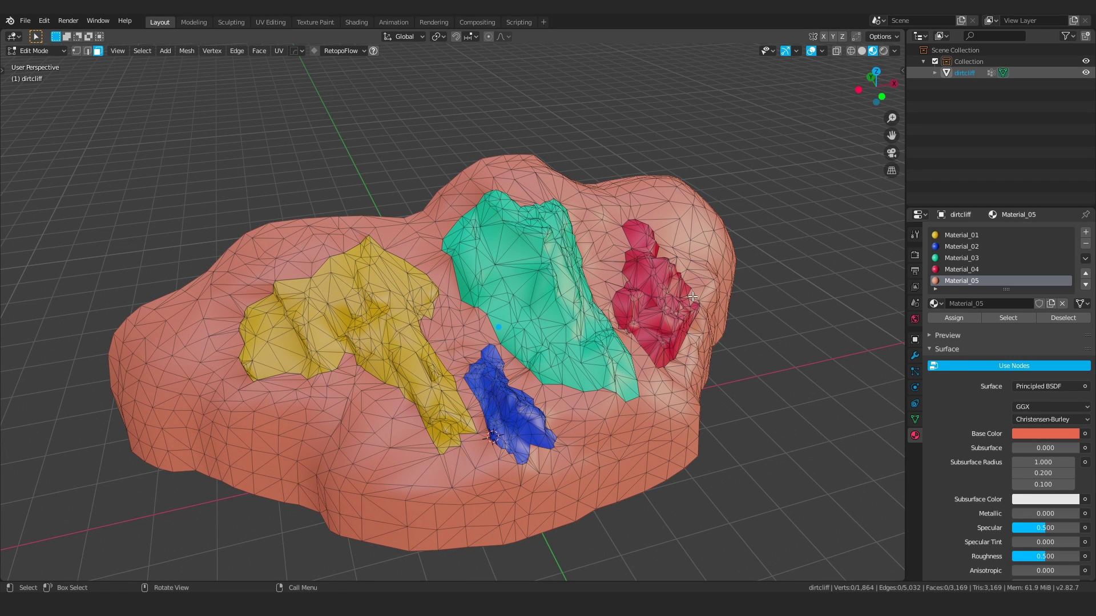
Step: Return the dirtcliff to Object Mode and examine the colored material areas from the front and side
middle_drag(759, 333, 636, 317)
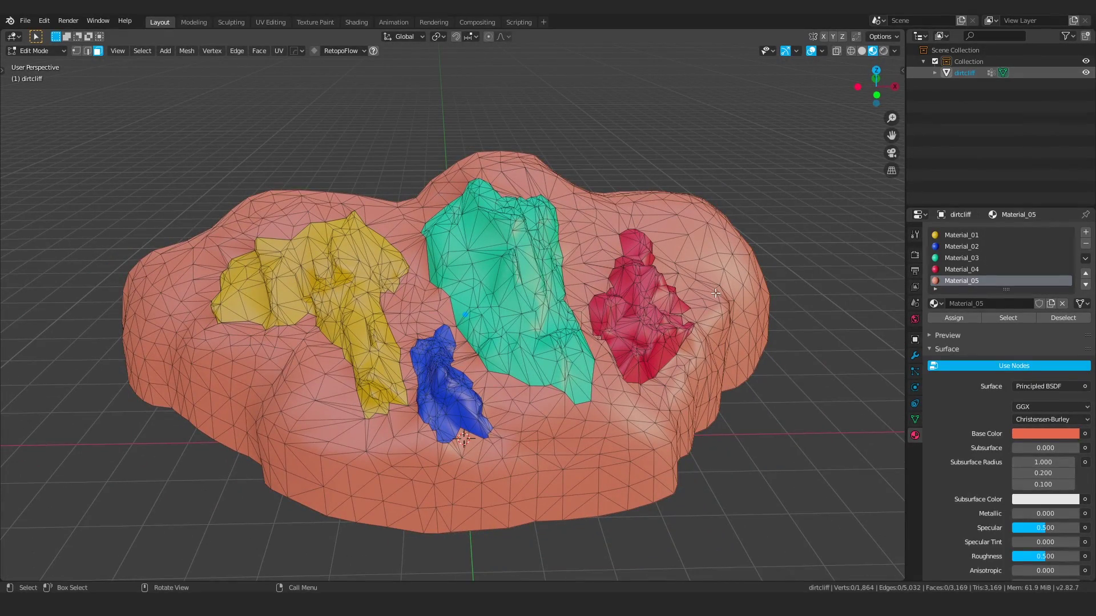
middle_drag(659, 224, 587, 231)
middle_drag(450, 286, 546, 363)
key(Tab)
click(518, 266)
scroll(566, 332, down, 4)
scroll(529, 320, up, 4)
scroll(528, 320, down, 4)
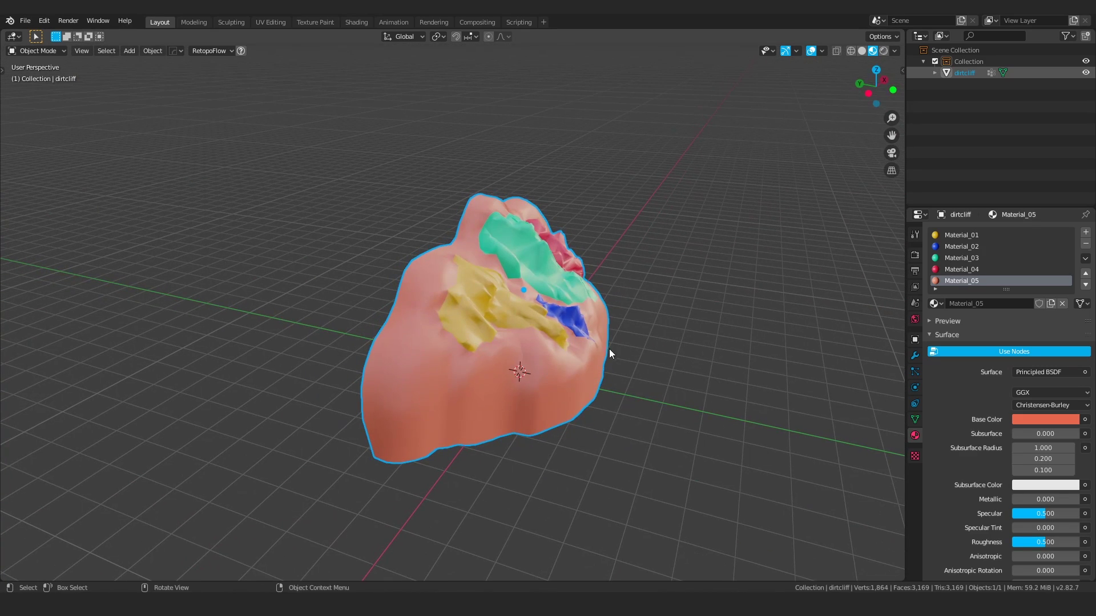
Step: Duplicate the dirtcliff object, keeping the copy in the same place
key(shift+d)
right_click(749, 264)
middle_drag(750, 265, 674, 285)
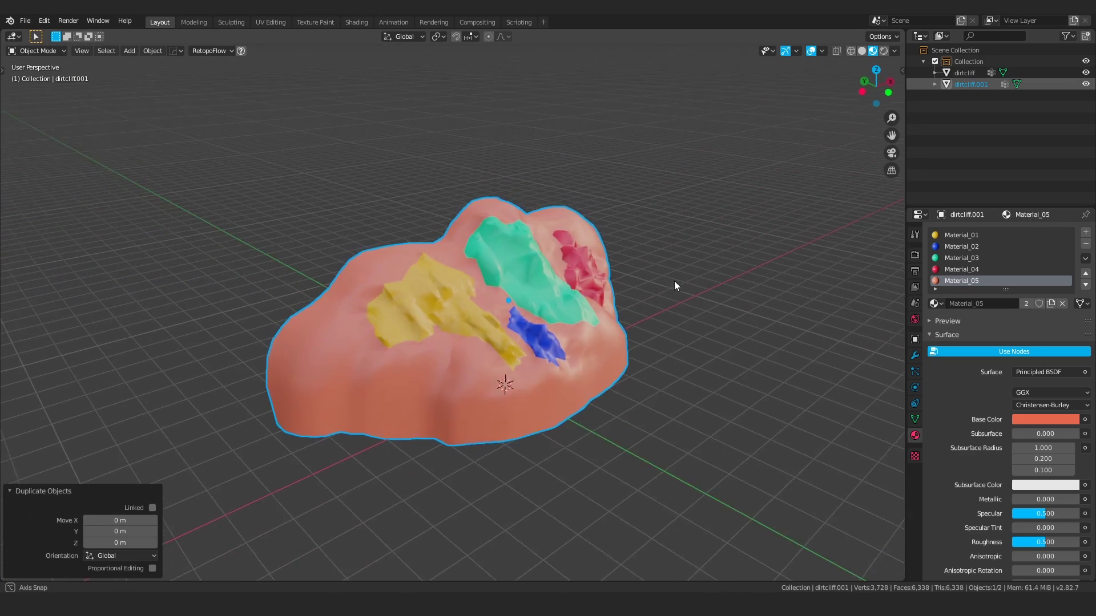
Step: Merge all vertices of the duplicated cliff mesh by distance, using 0.001 m
key(ctrl+Tab)
click(647, 286)
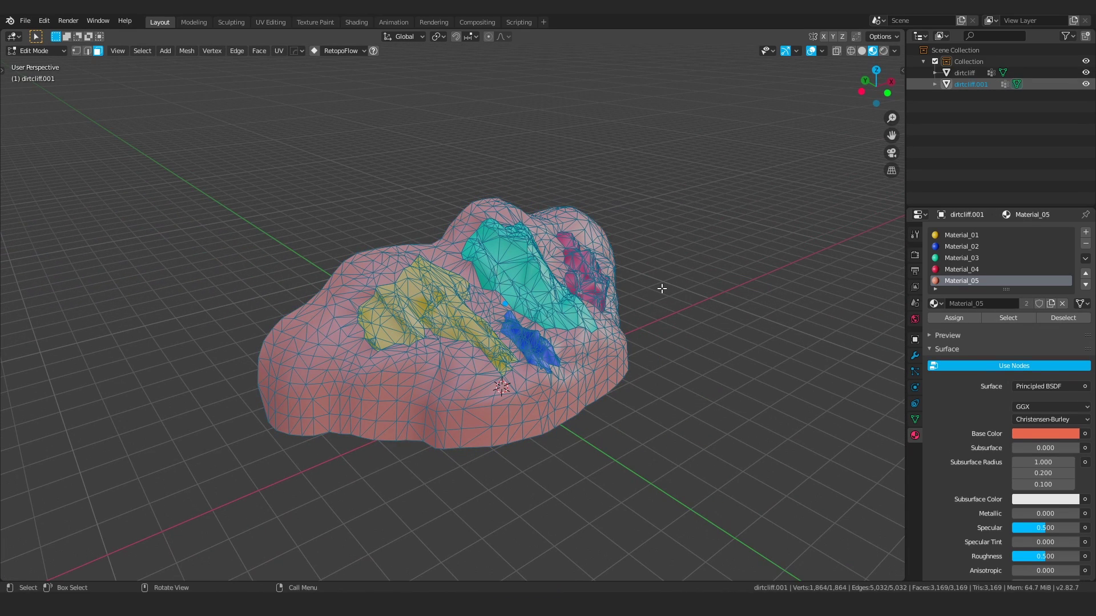
key(Tab)
click(601, 276)
key(a)
key(a)
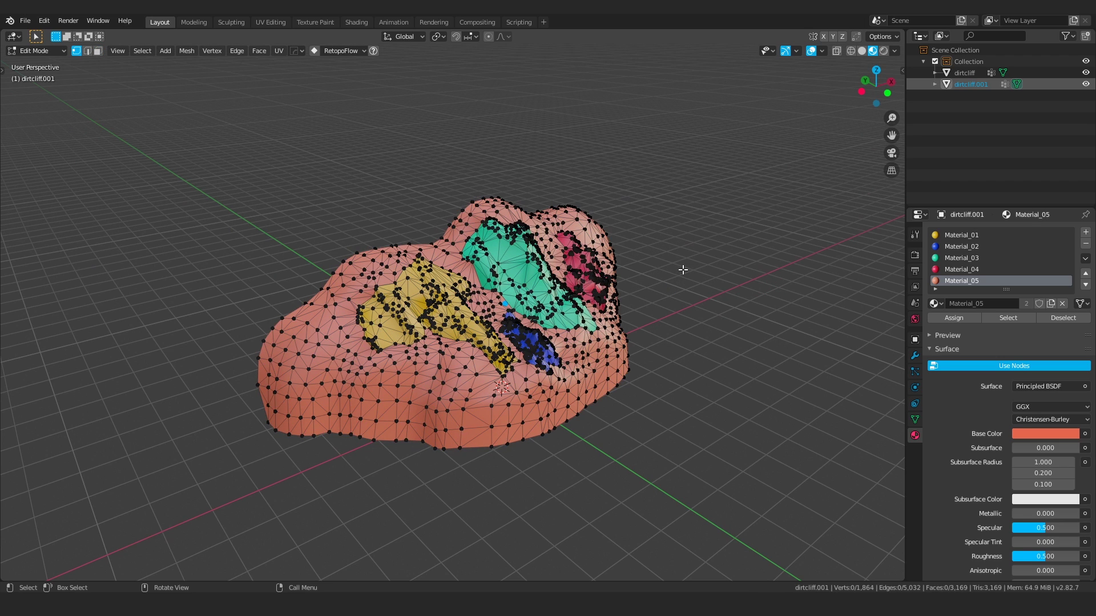
right_click(683, 270)
mouse_move(656, 297)
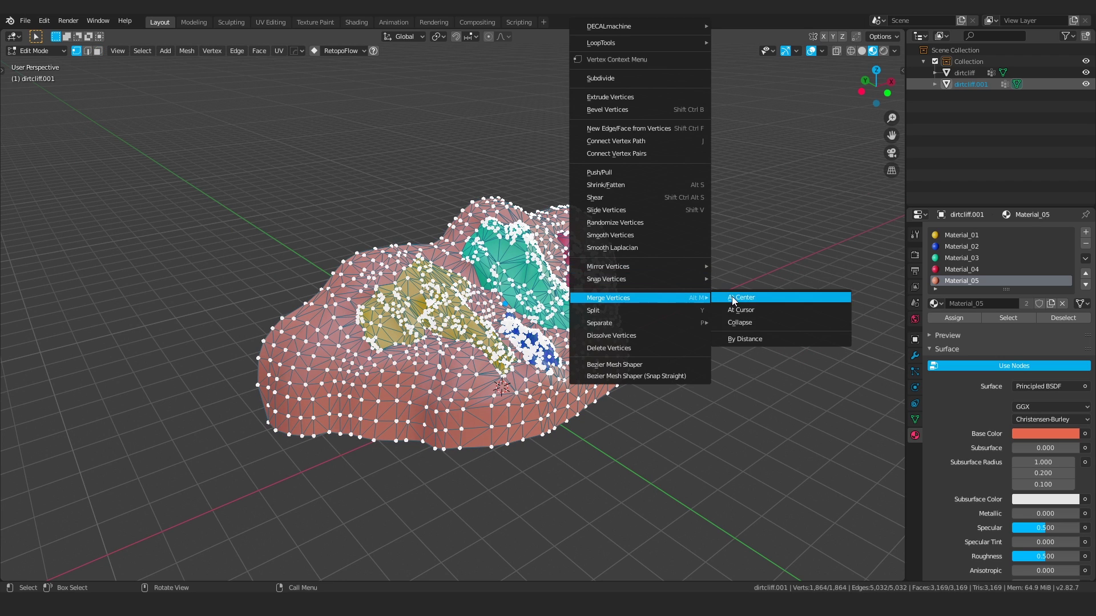
click(754, 339)
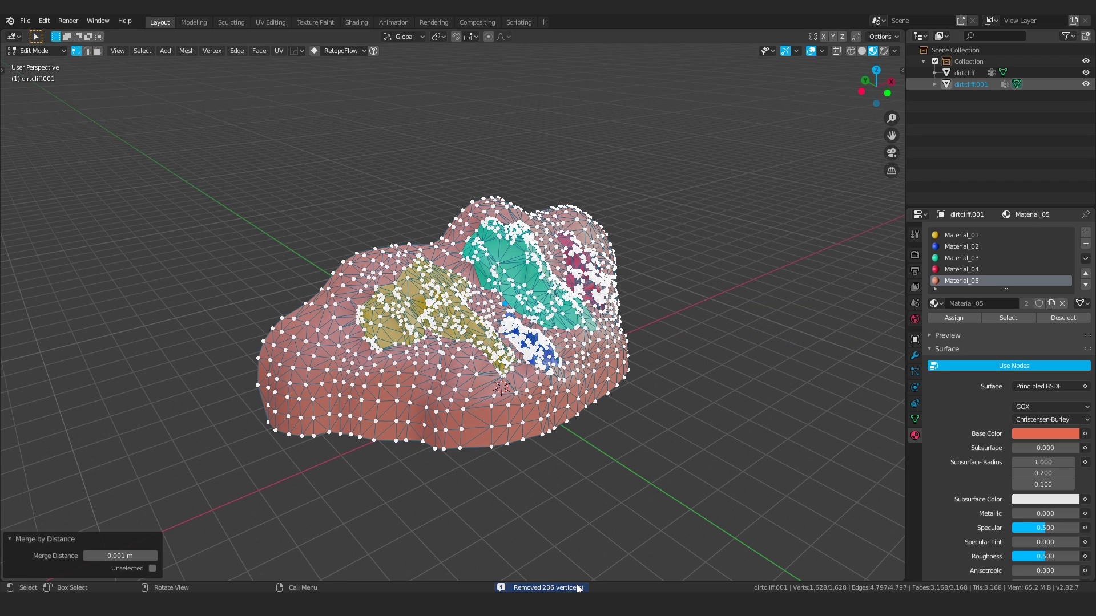
middle_drag(577, 330, 646, 311)
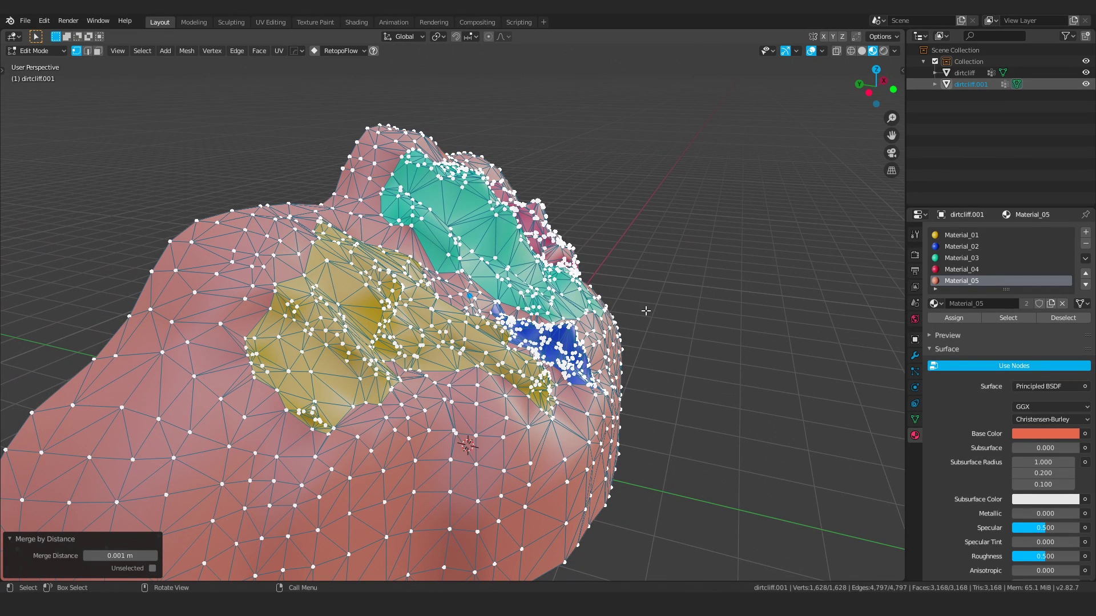
Step: Inflate the duplicate's vertices slightly outward along their normals with Shrink/Fatten and return to Object Mode
key(alt)
key(alt+s)
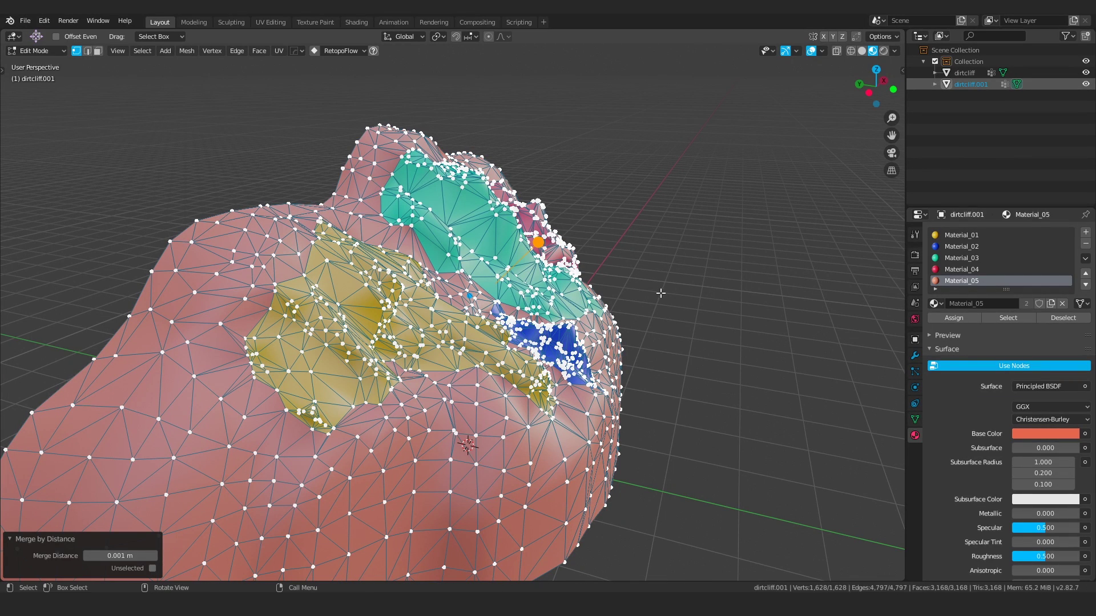
key(alt+s)
click(660, 291)
middle_drag(660, 291, 595, 333)
key(ctrl+Tab)
click(604, 264)
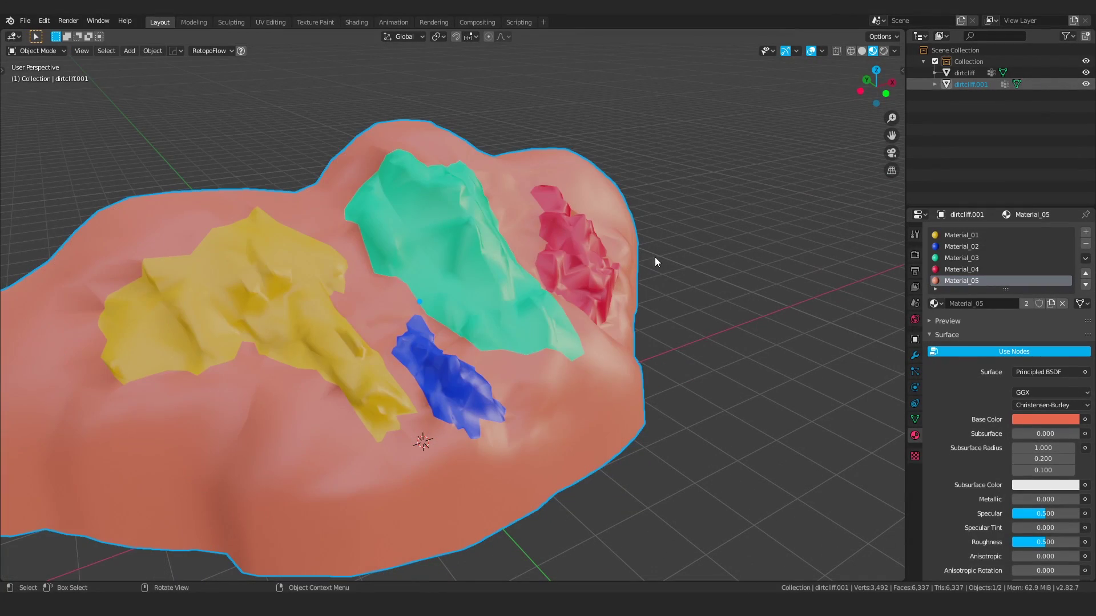
Step: Remove all five material slots, Material_01 through Material_05, from the duplicated cliff
click(988, 235)
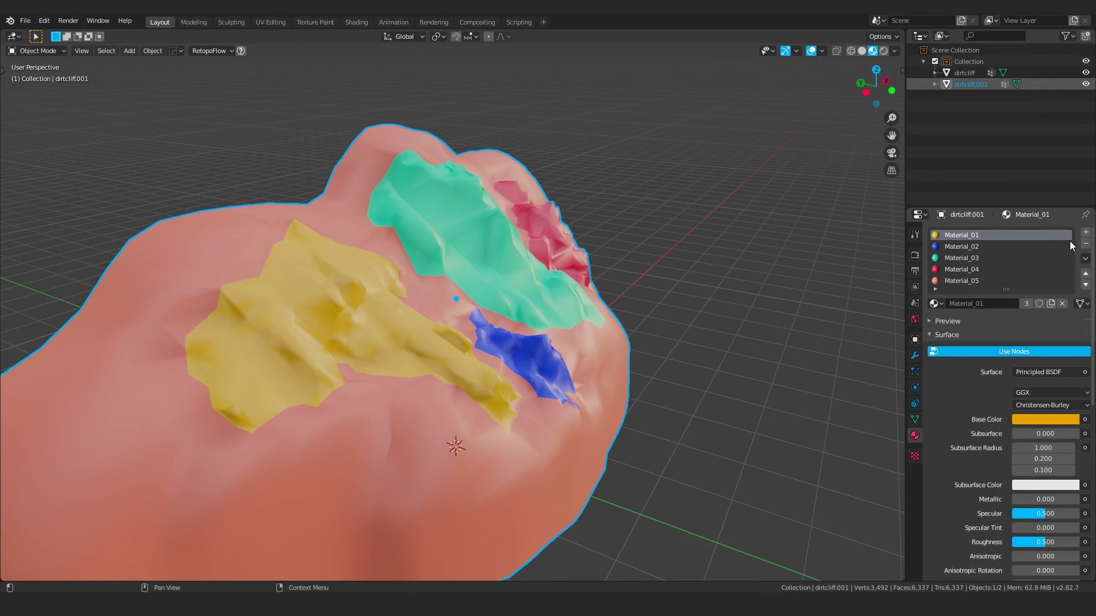
click(1085, 244)
click(1085, 243)
click(1085, 243)
click(1086, 244)
click(1085, 243)
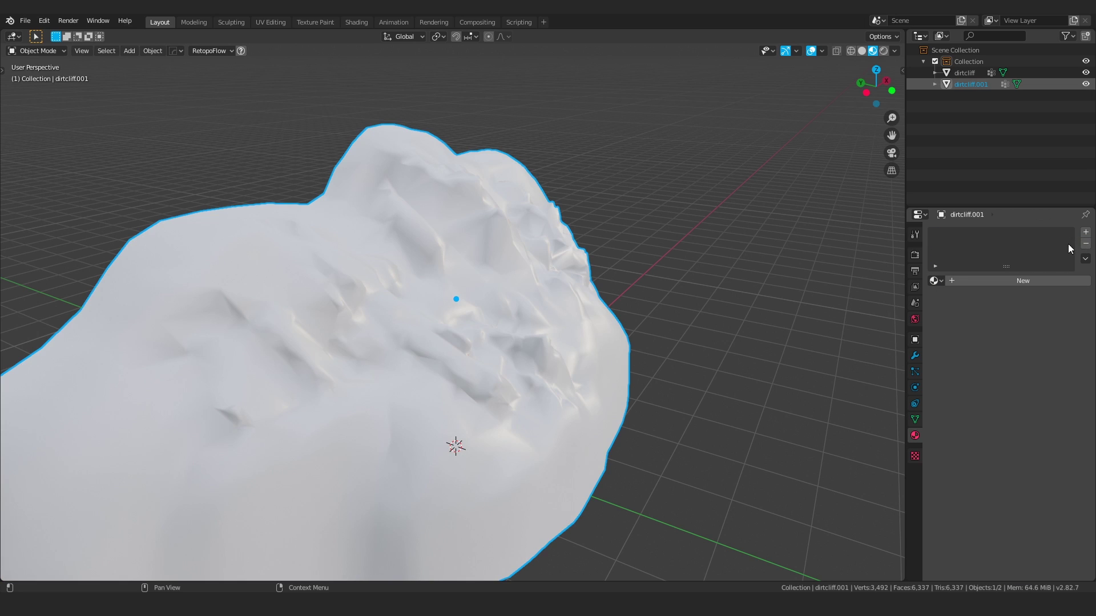
Step: Create a new material on the duplicated cliff and name it ColorID
click(977, 279)
double_click(954, 236)
text(Co)
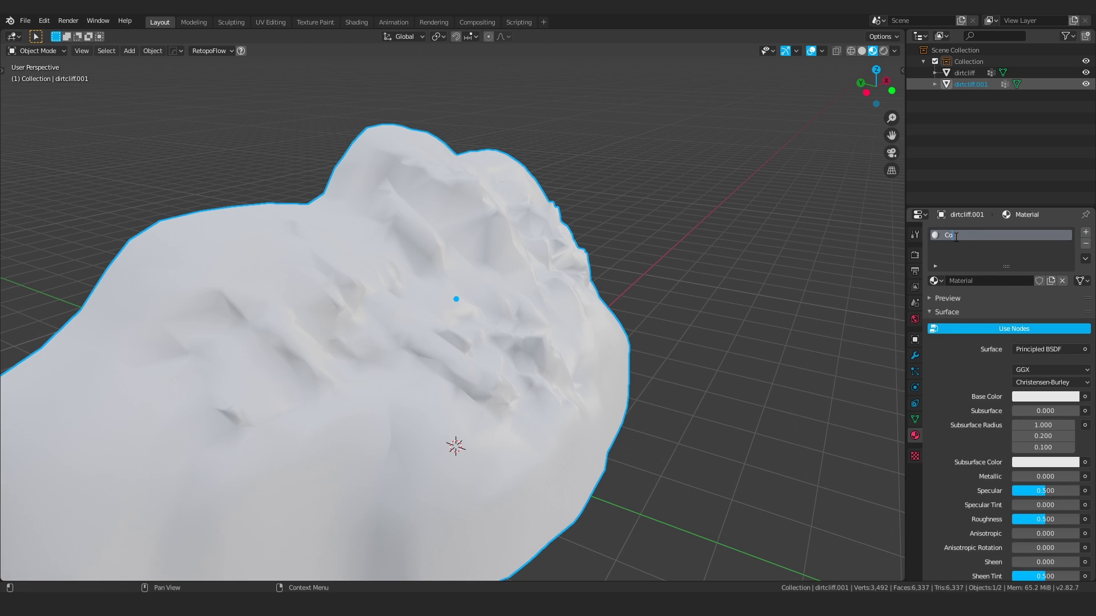
text(lorID)
key(Return)
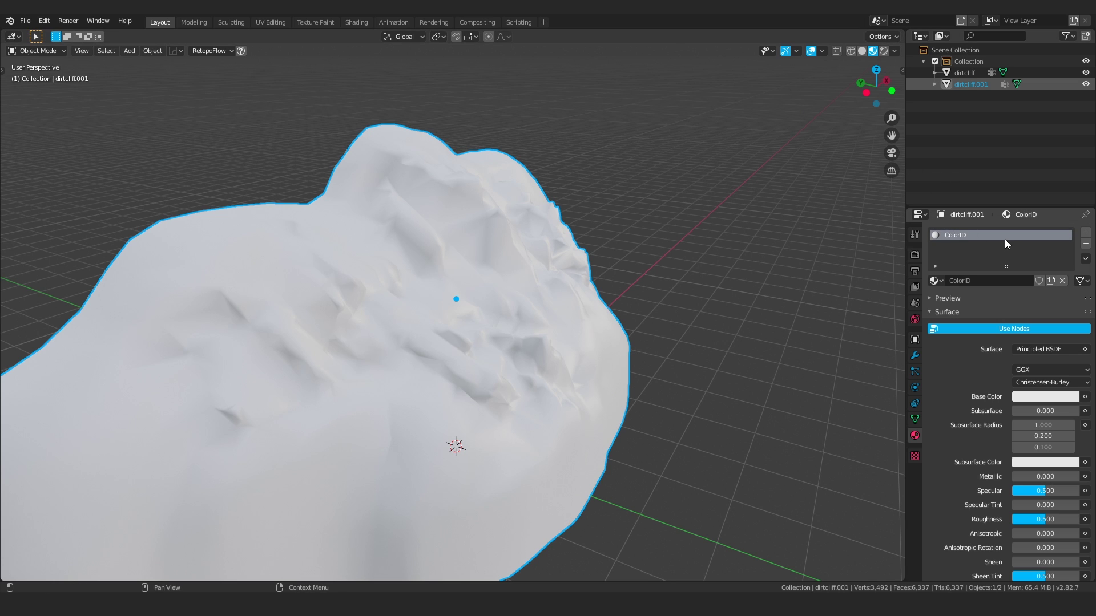
Step: Examine the duplicate and original cliff shells from the front and back to compare how they overlap
middle_drag(577, 291, 489, 272)
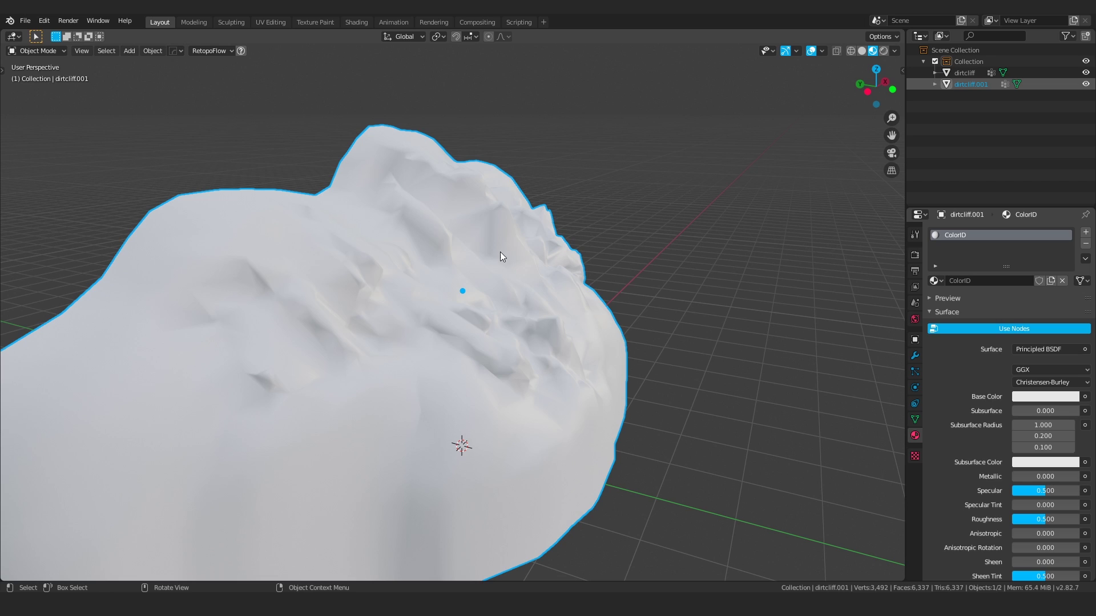
middle_drag(500, 252, 538, 251)
click(468, 262)
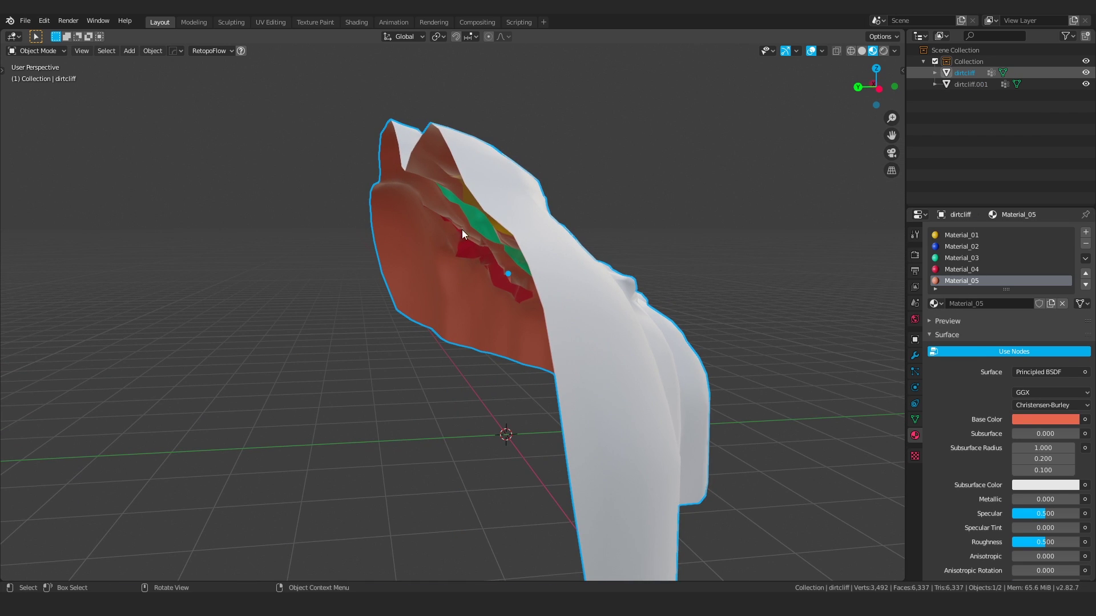
middle_drag(461, 229, 458, 235)
click(525, 246)
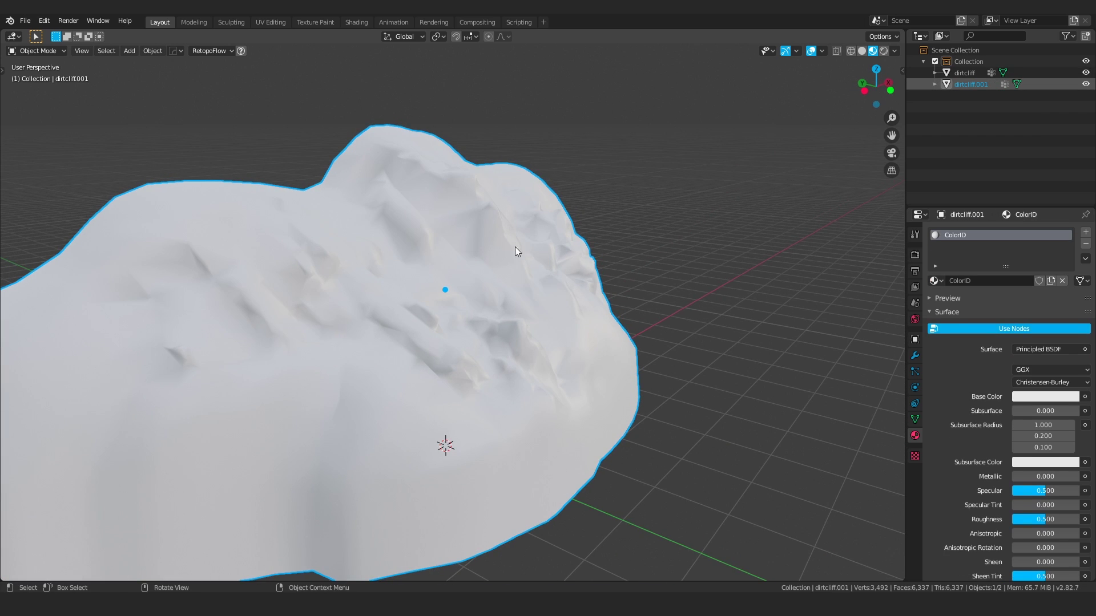
middle_drag(516, 247, 580, 220)
click(579, 221)
middle_drag(598, 182, 533, 234)
click(530, 246)
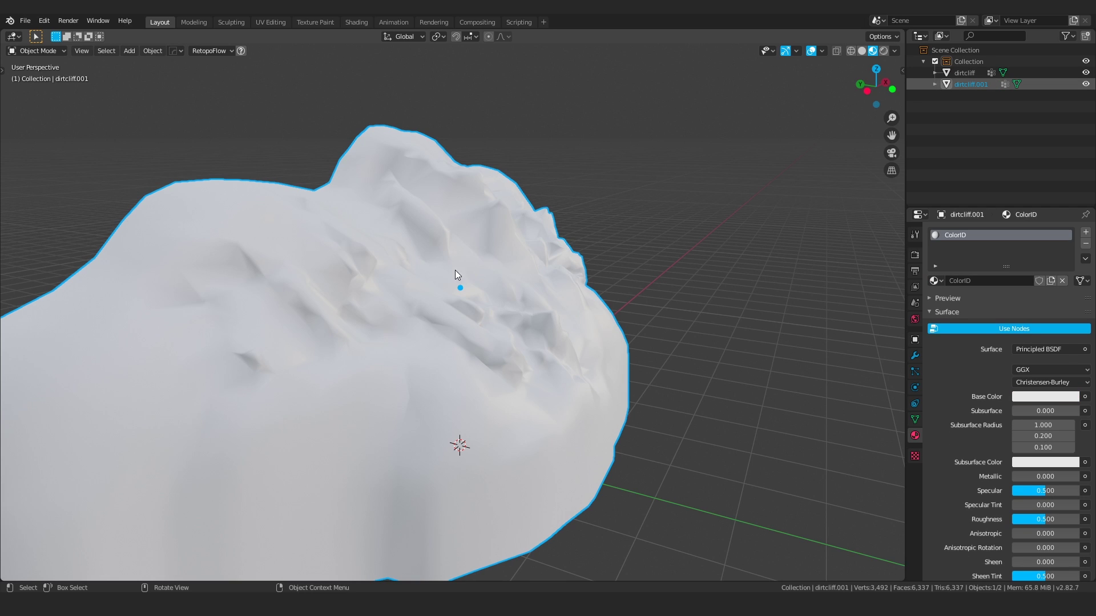
middle_drag(455, 271, 584, 265)
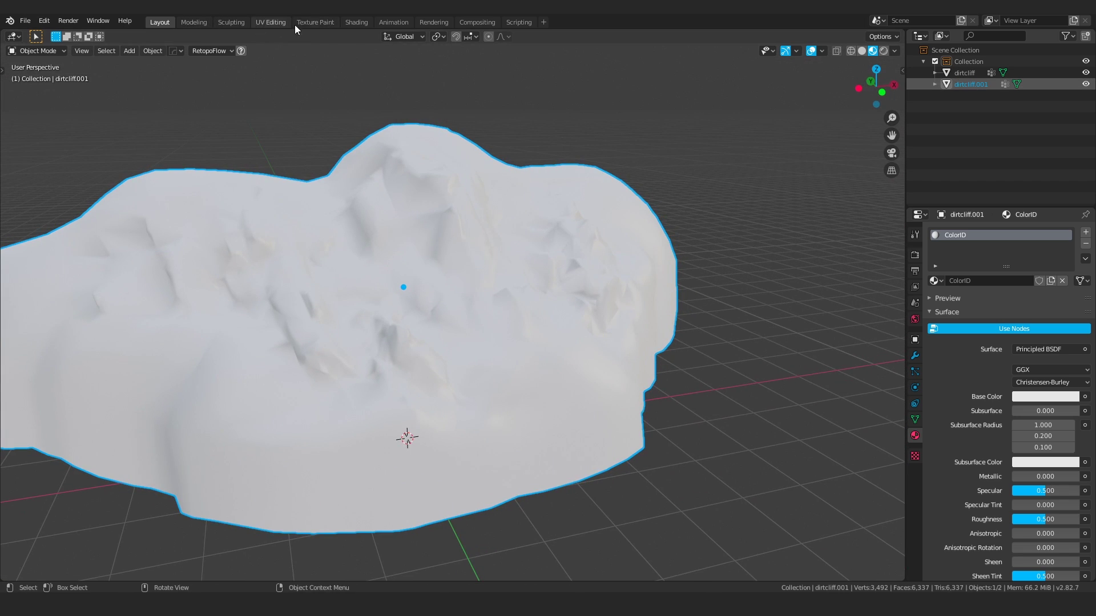
Step: Switch to the Shading workspace and expand the Image Editor over the File Browser area
click(356, 24)
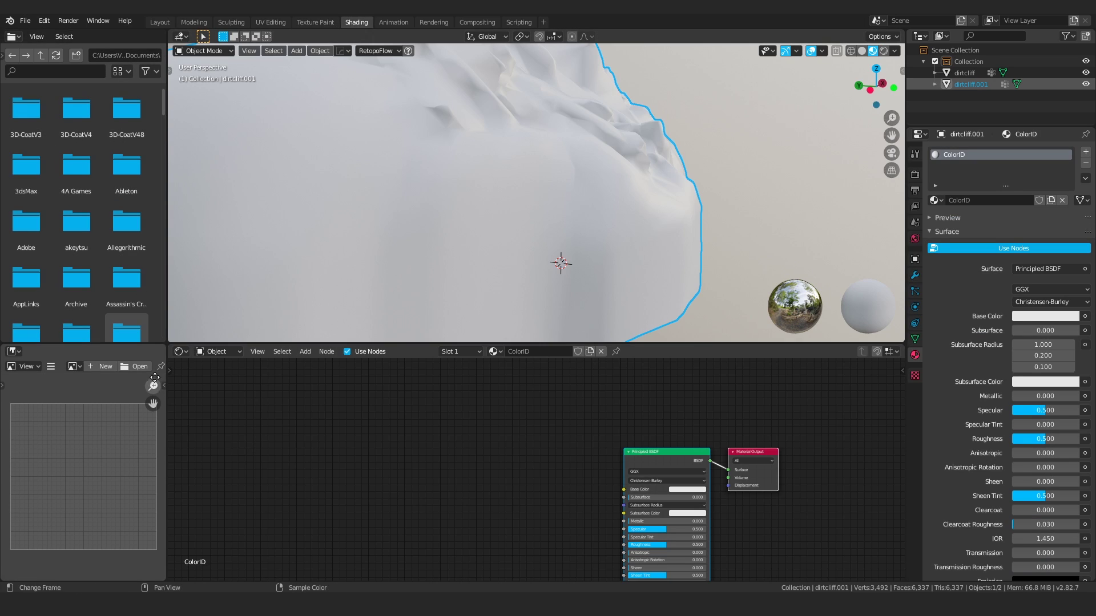
drag(155, 378, 171, 336)
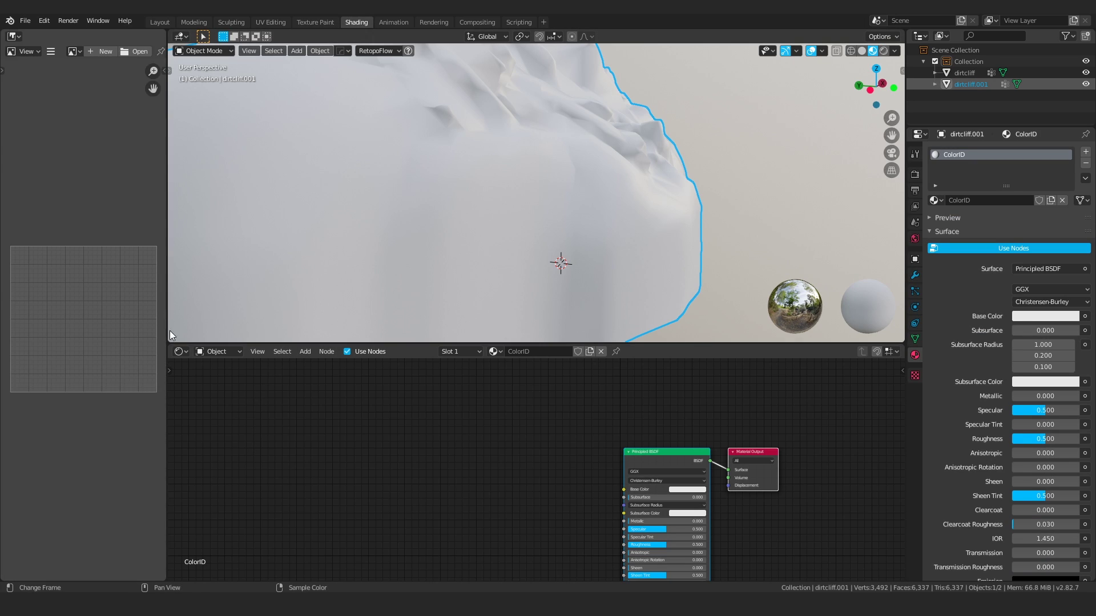
click(23, 52)
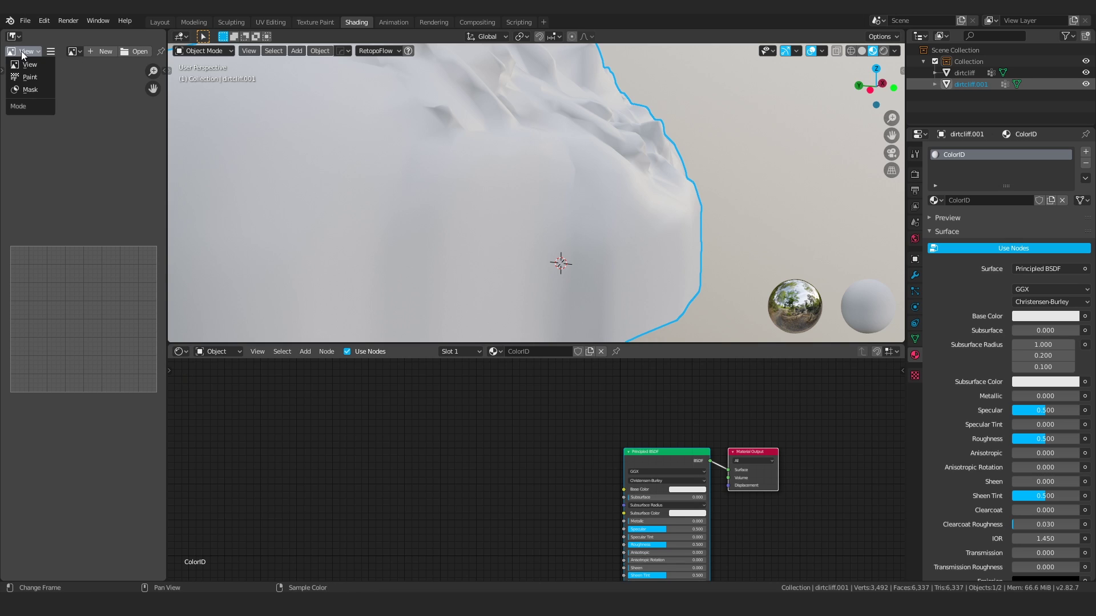
click(13, 37)
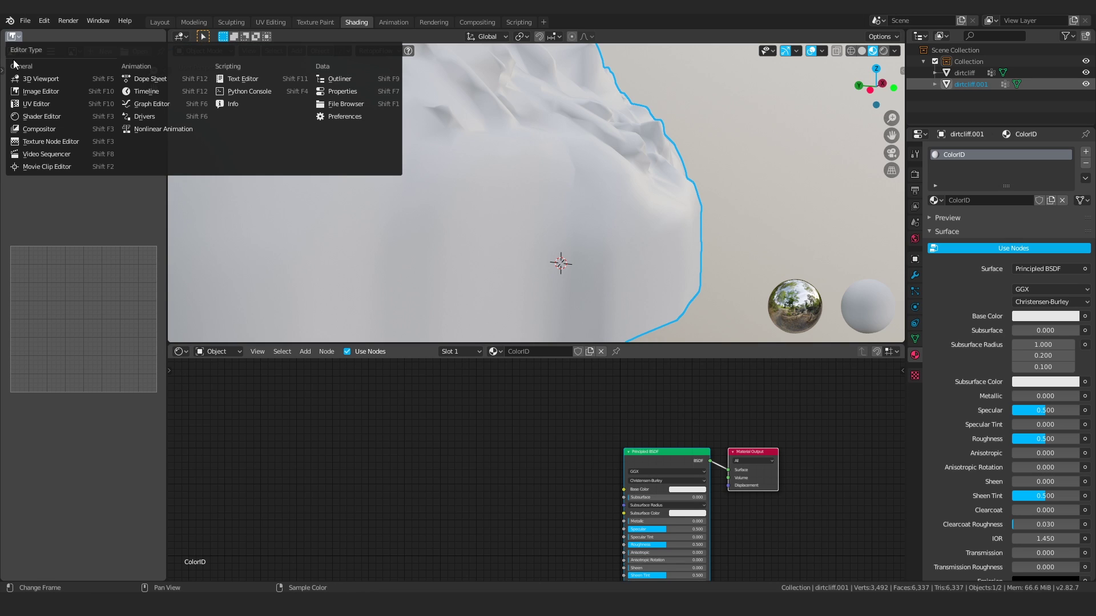
click(40, 91)
Step: Add an Image Texture node beside the Principled BSDF in the ColorID material
scroll(435, 491, up, 2)
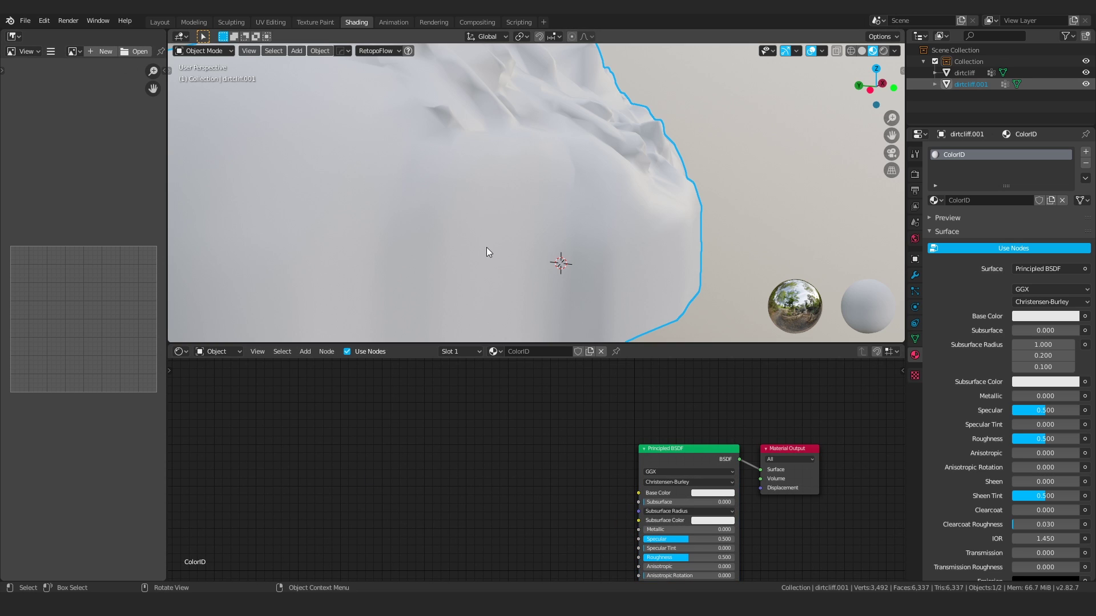
scroll(486, 248, down, 3)
key(shift+a)
click(432, 449)
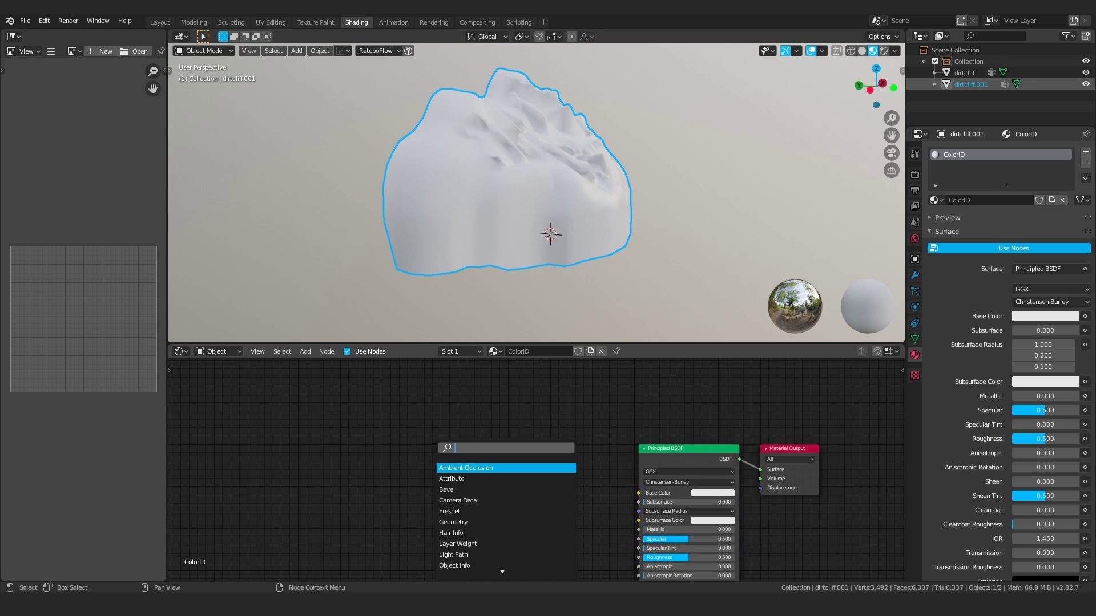
text(image)
key(Return)
click(432, 448)
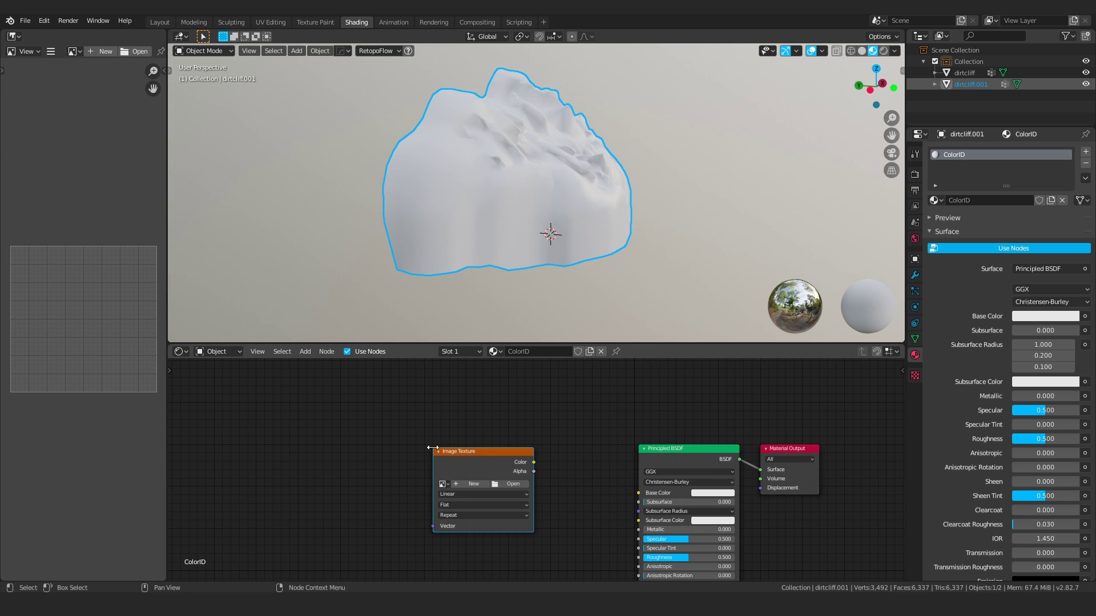
Step: Start a new image for the Image Texture node with a size of 2048 × 2048 px
click(477, 485)
click(523, 489)
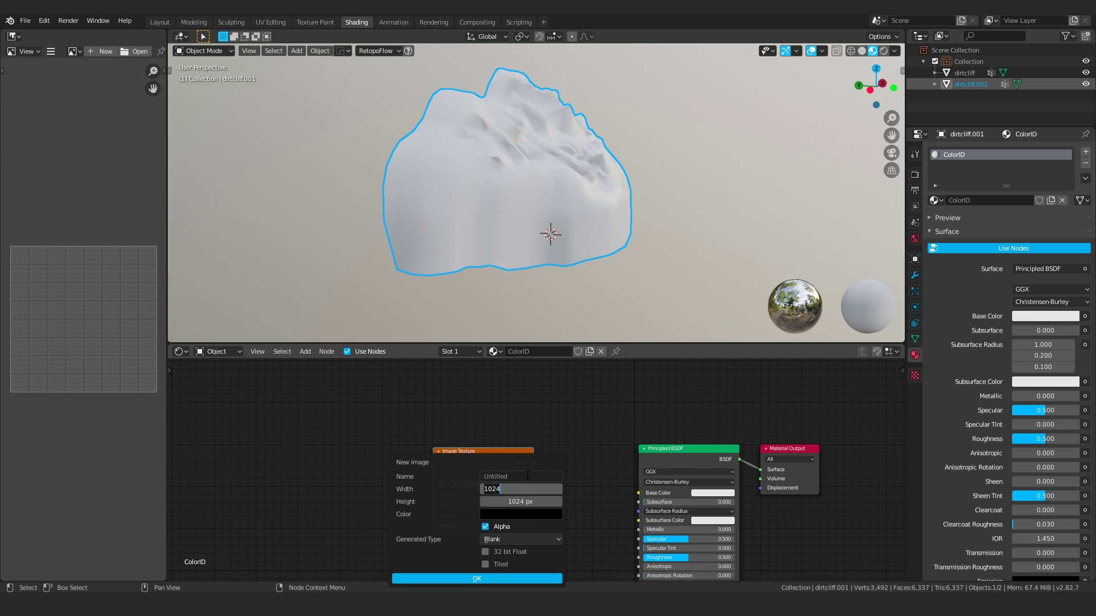
text(2048)
key(Tab)
text(2048)
Step: Name the new texture image T_ColorID and create it without alpha
click(525, 475)
text(T_colorID)
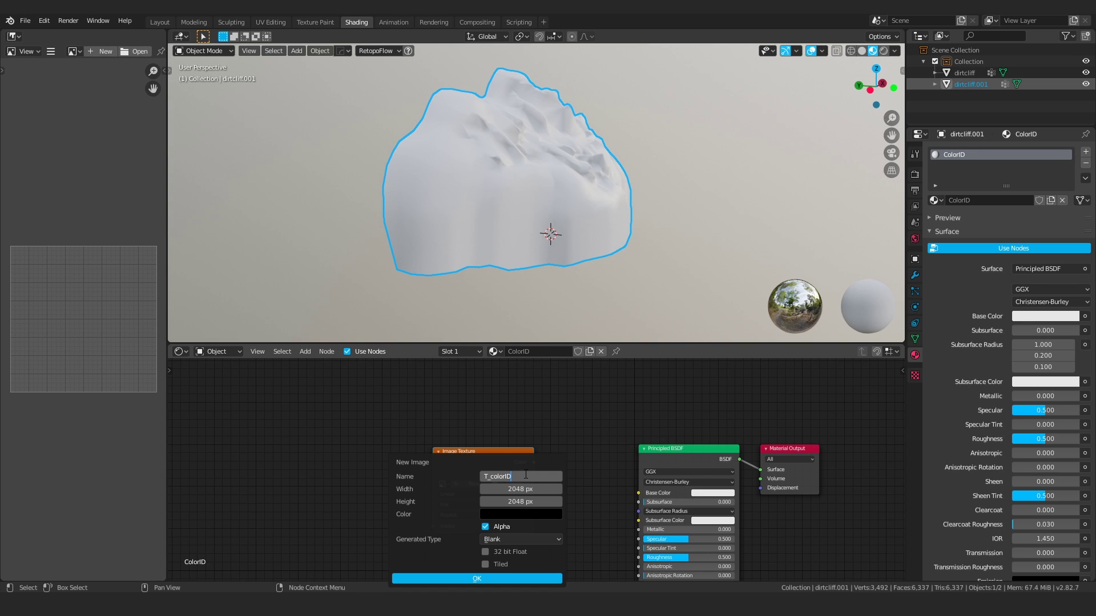
key(Left)
key(Left)
key(Left)
key(Left)
key(Left)
key(Left)
key(Left)
key(Left)
key(Delete)
text(C)
key(Right)
key(Right)
key(Right)
key(Right)
key(Right)
key(Right)
click(481, 526)
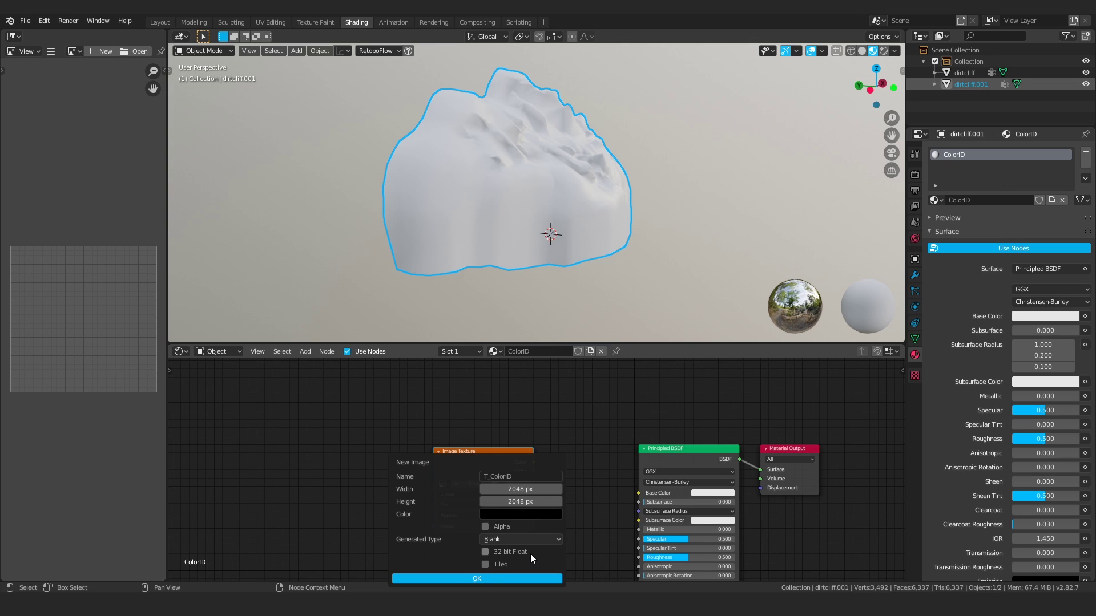
click(460, 579)
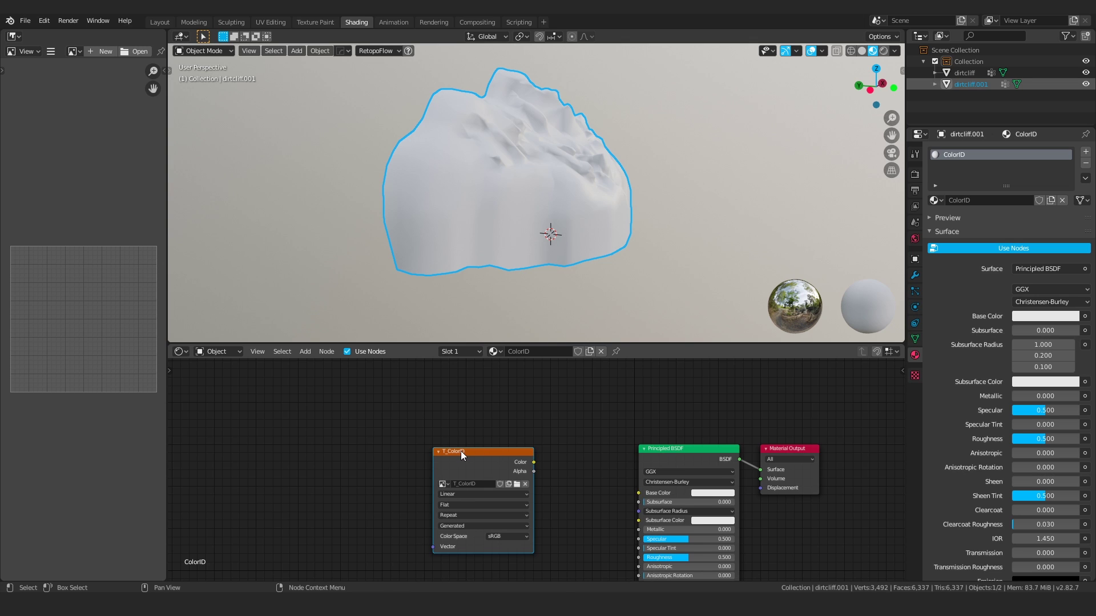
Step: Select both cliff meshes together, with the original dirtcliff as the active object
middle_drag(457, 178, 600, 163)
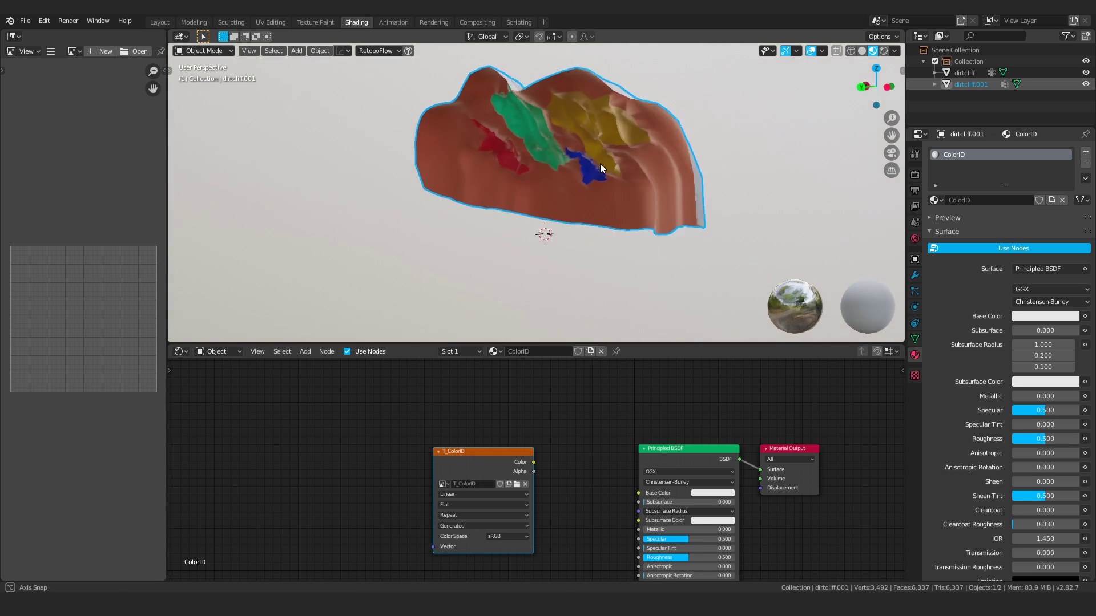
click(552, 141)
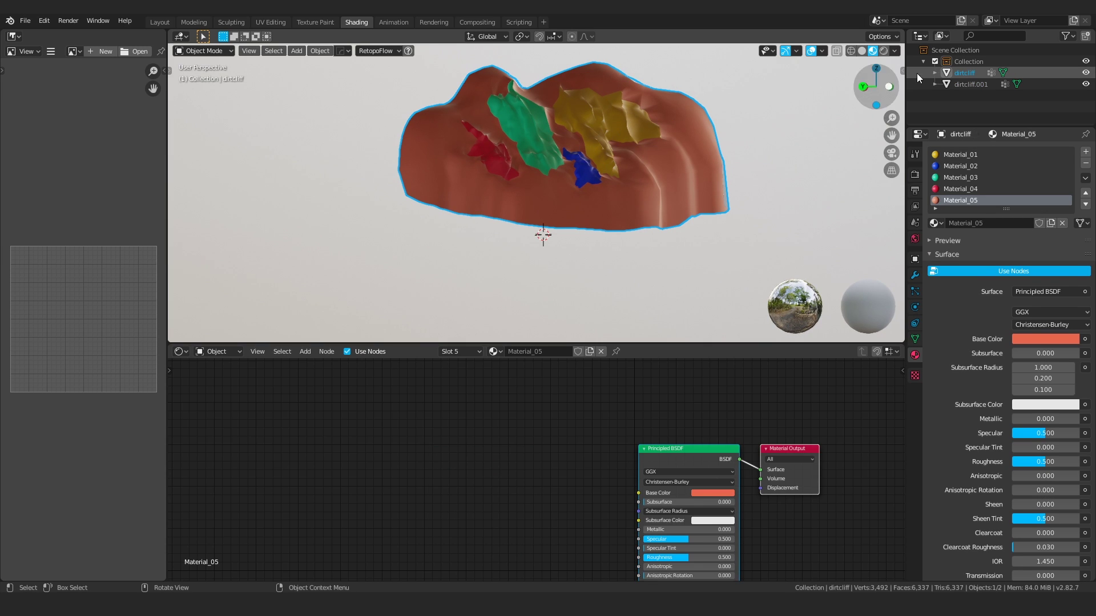
click(963, 83)
click(956, 74)
middle_drag(654, 122, 563, 162)
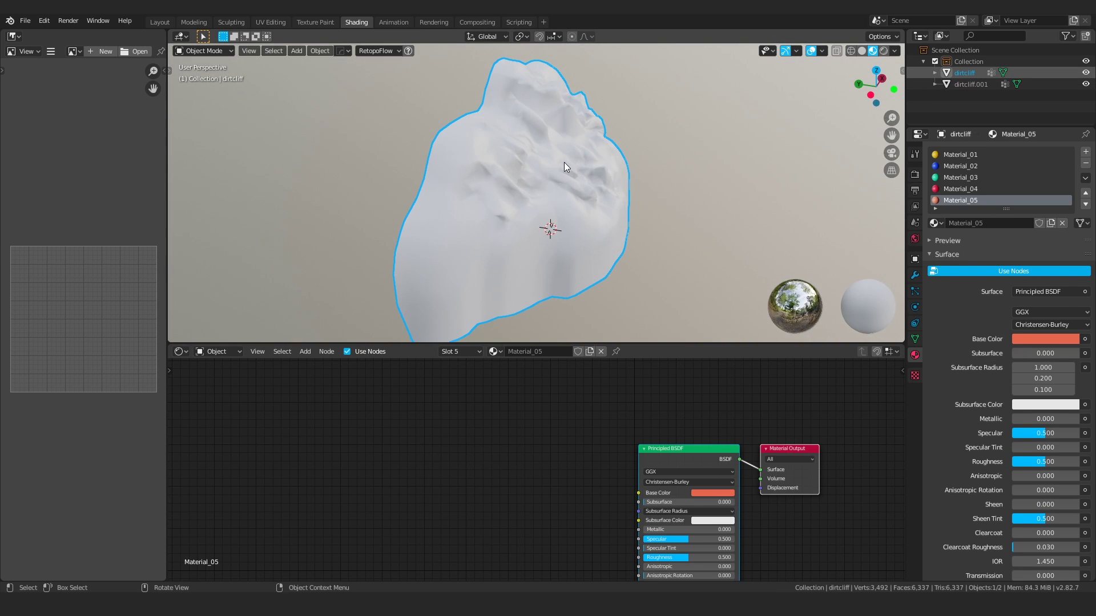
shift+click(562, 154)
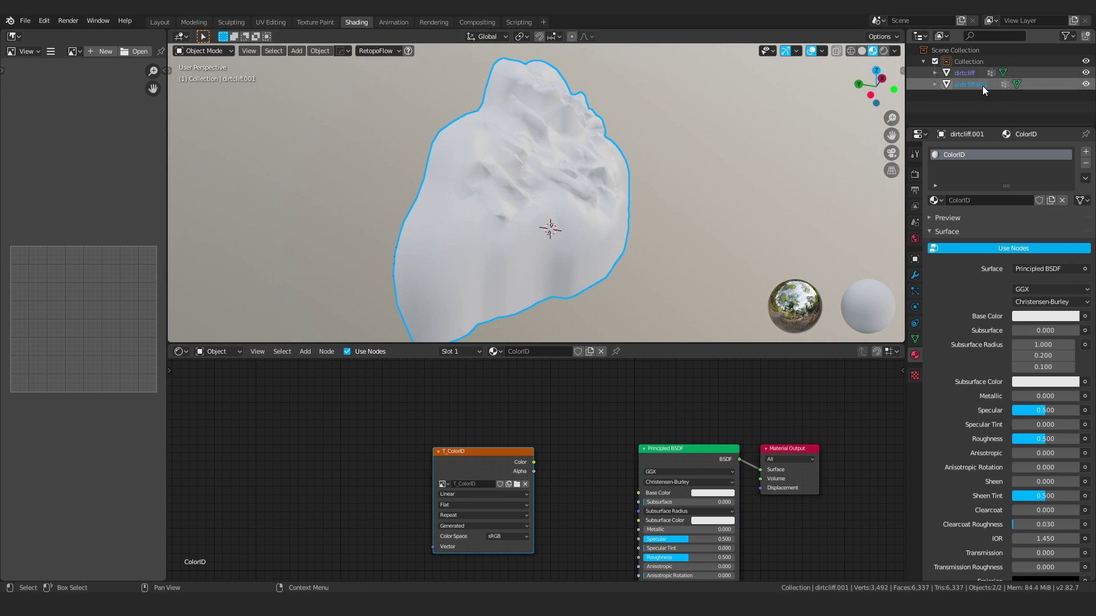
ctrl+click(964, 73)
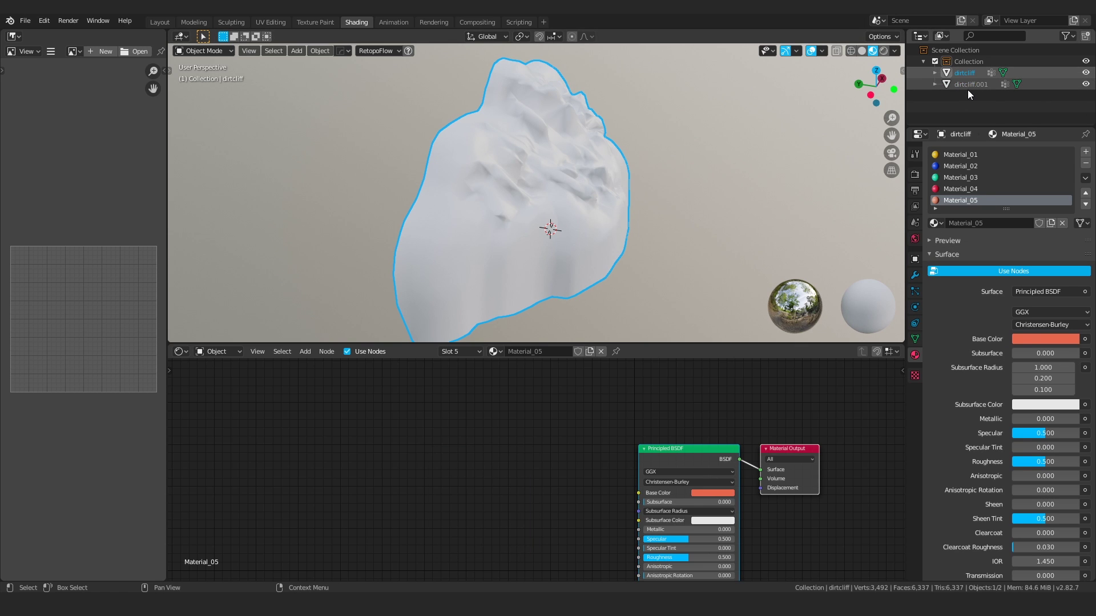
middle_drag(566, 141, 577, 118)
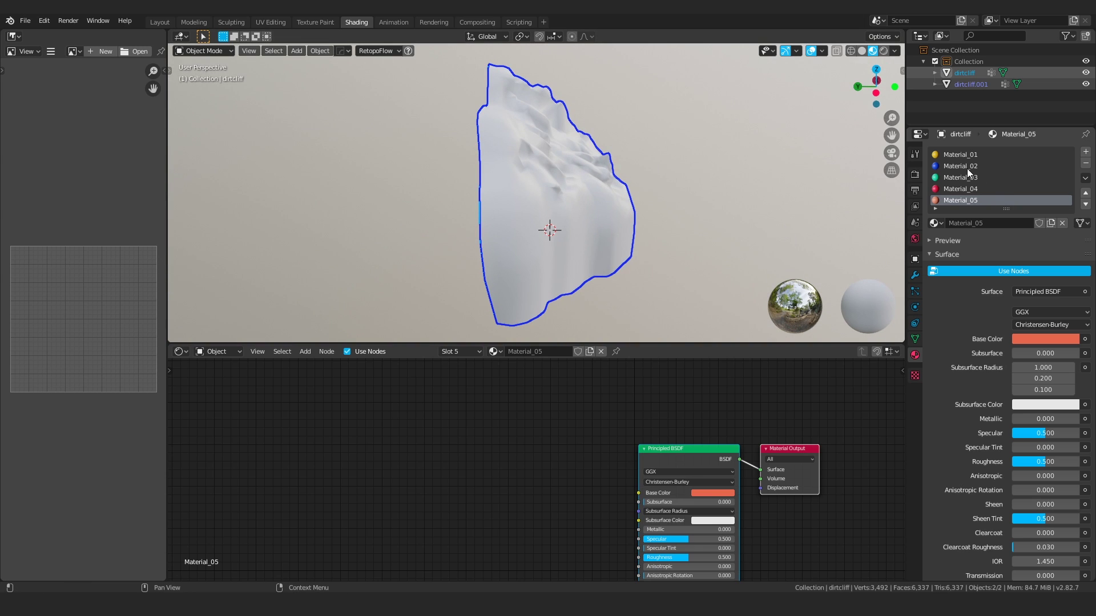
middle_drag(787, 127, 609, 157)
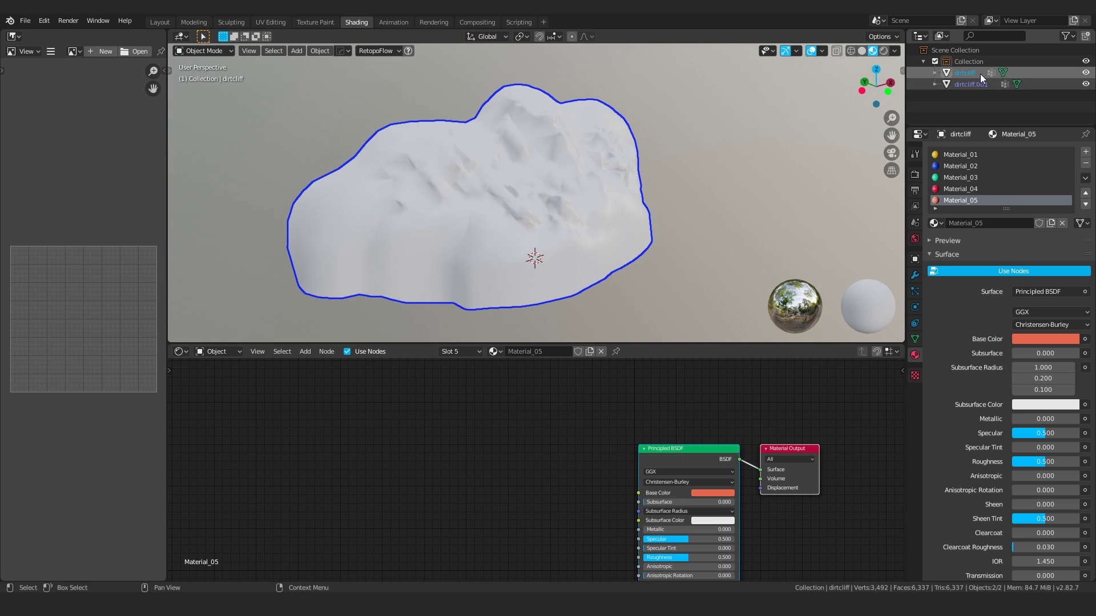
Step: Reselect the original dirtcliff and add dirtcliff.001 to the selection, keeping the original active
click(968, 84)
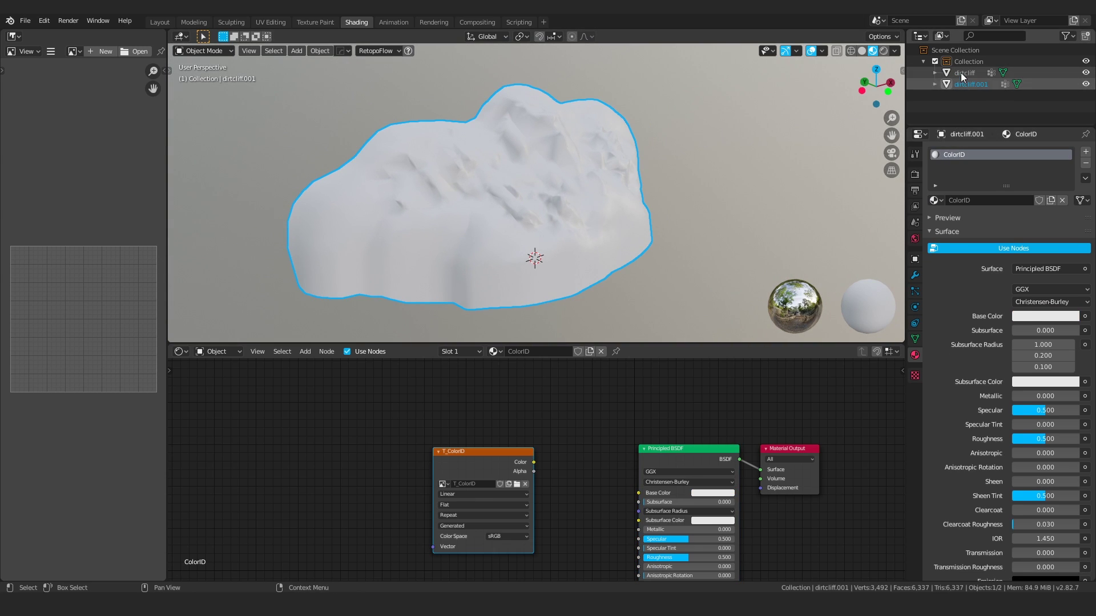
click(960, 73)
ctrl+click(965, 82)
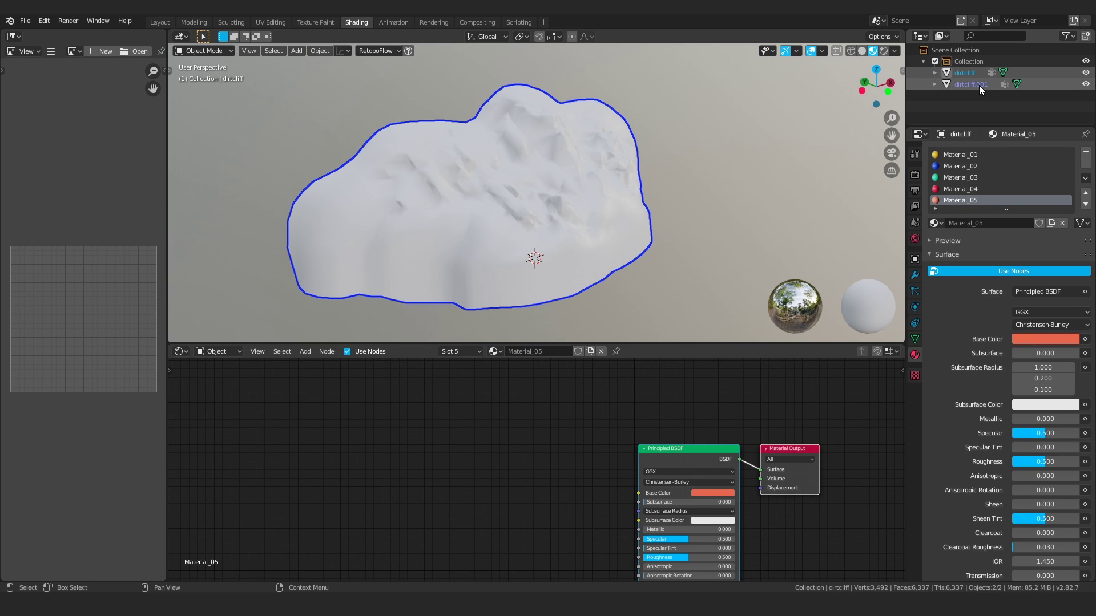
Step: Switch the render engine to Cycles and set its device to GPU Compute
click(915, 174)
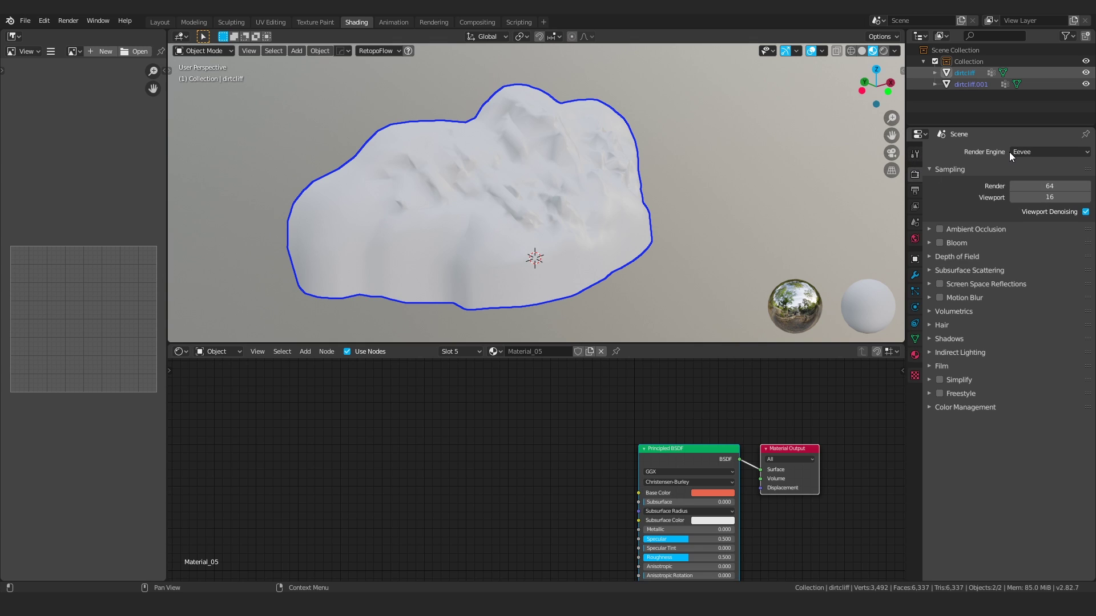
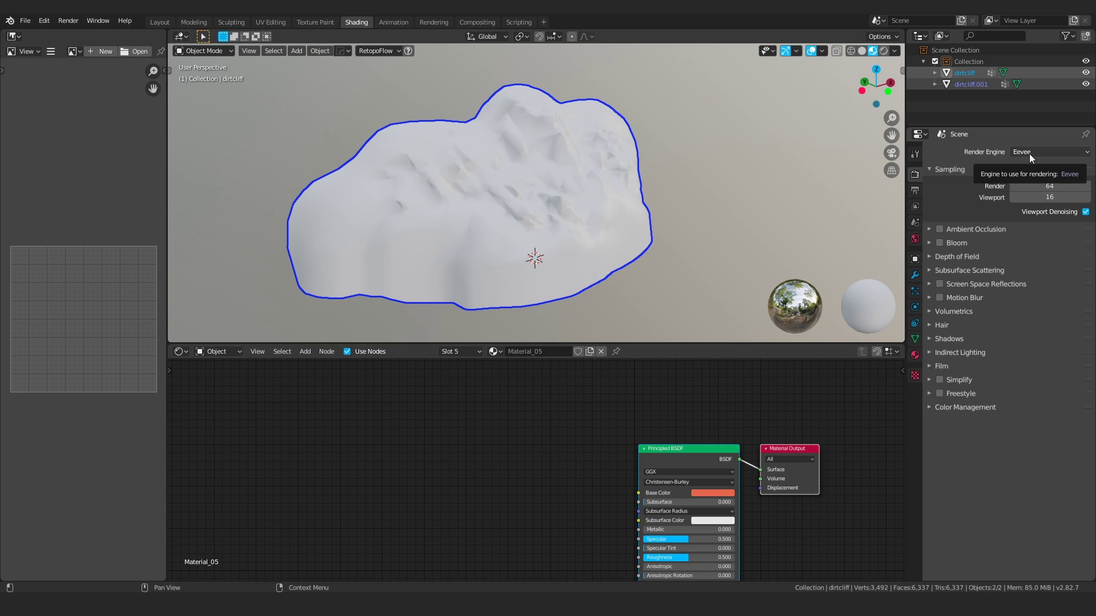
click(1029, 153)
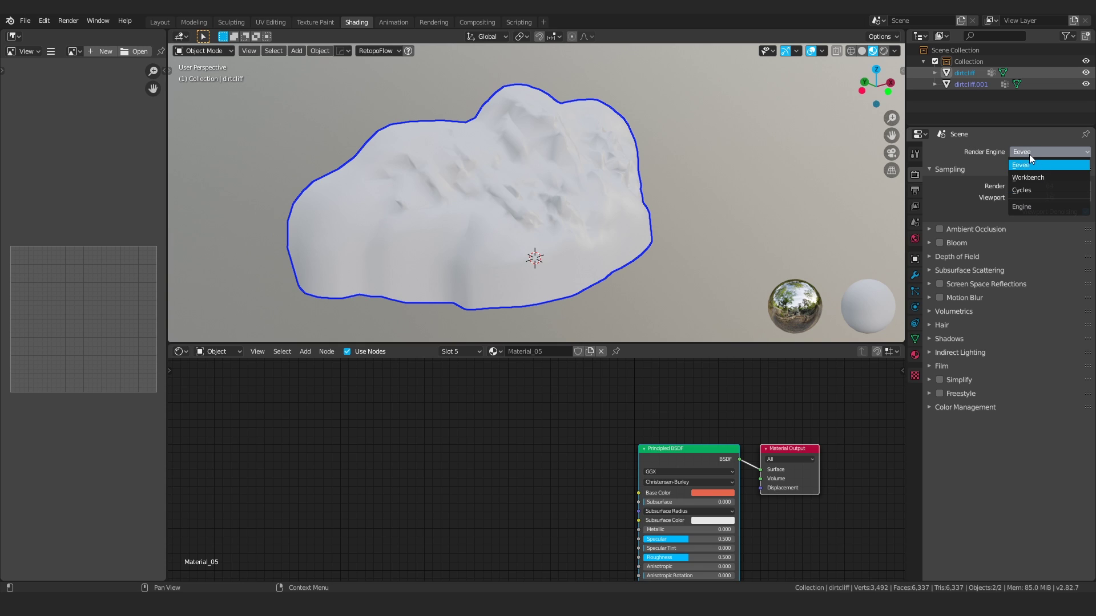
click(1021, 153)
click(1013, 152)
click(1017, 192)
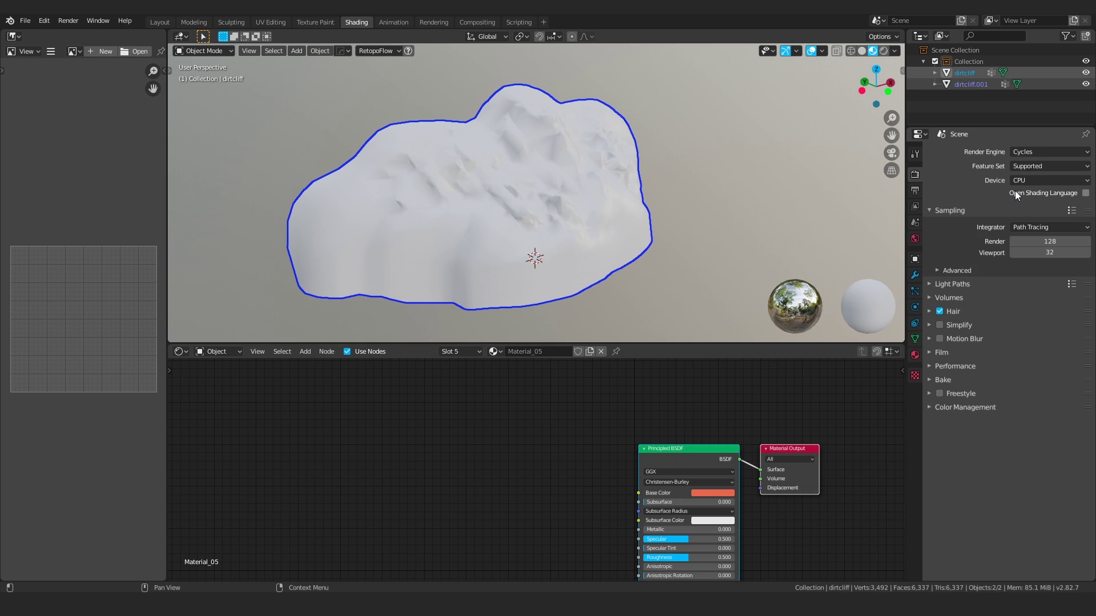
click(1028, 181)
click(1023, 203)
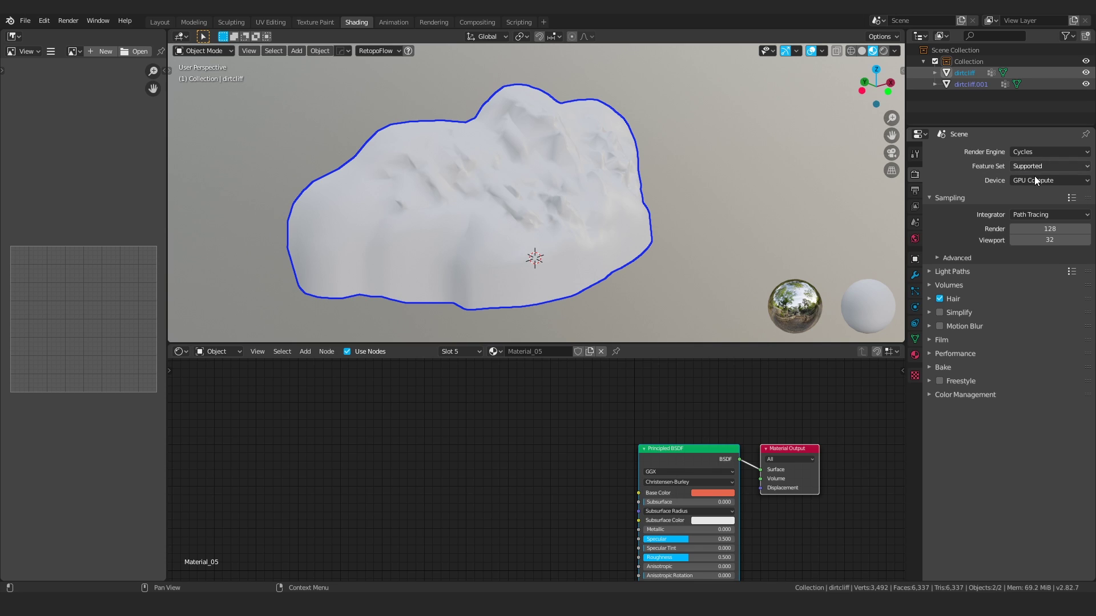
Step: Set the bake type to Diffuse with only the Color contribution, and enable Selected to Active
click(929, 368)
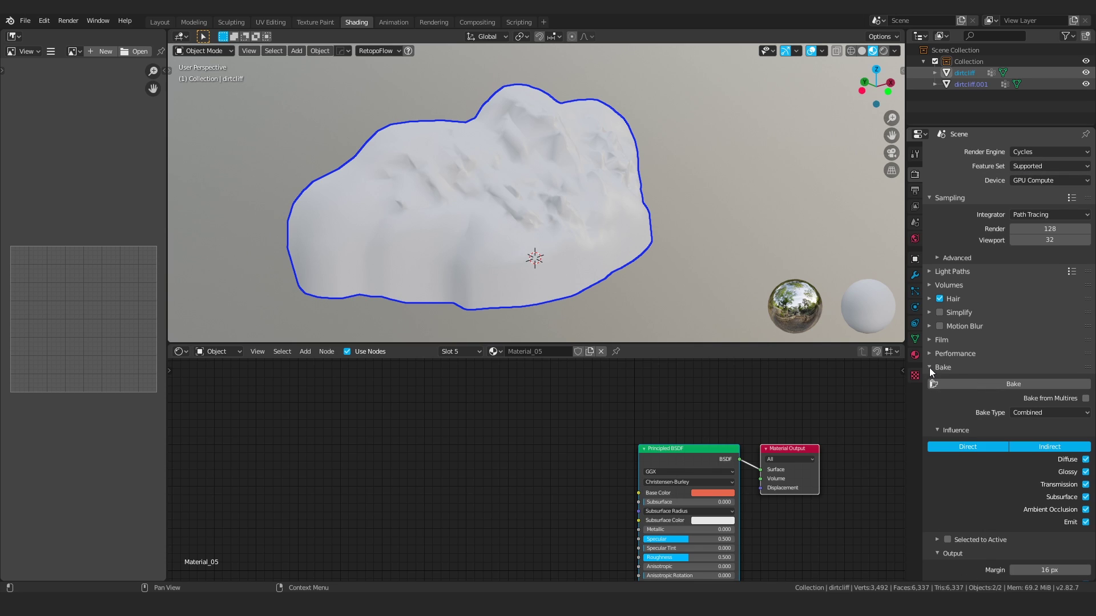
scroll(966, 324, down, 2)
click(1034, 372)
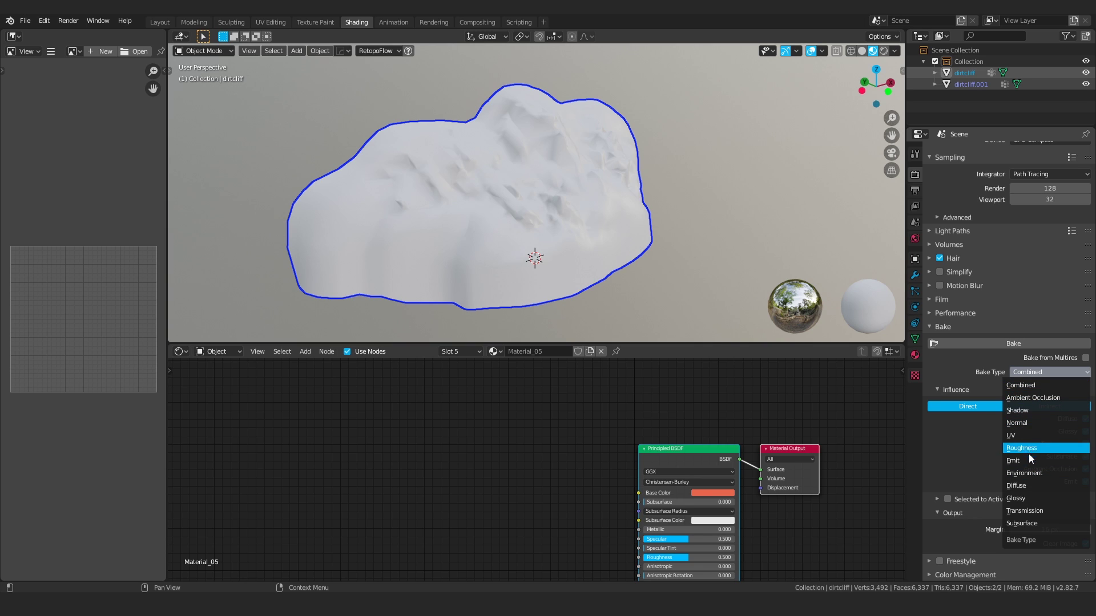
click(1022, 485)
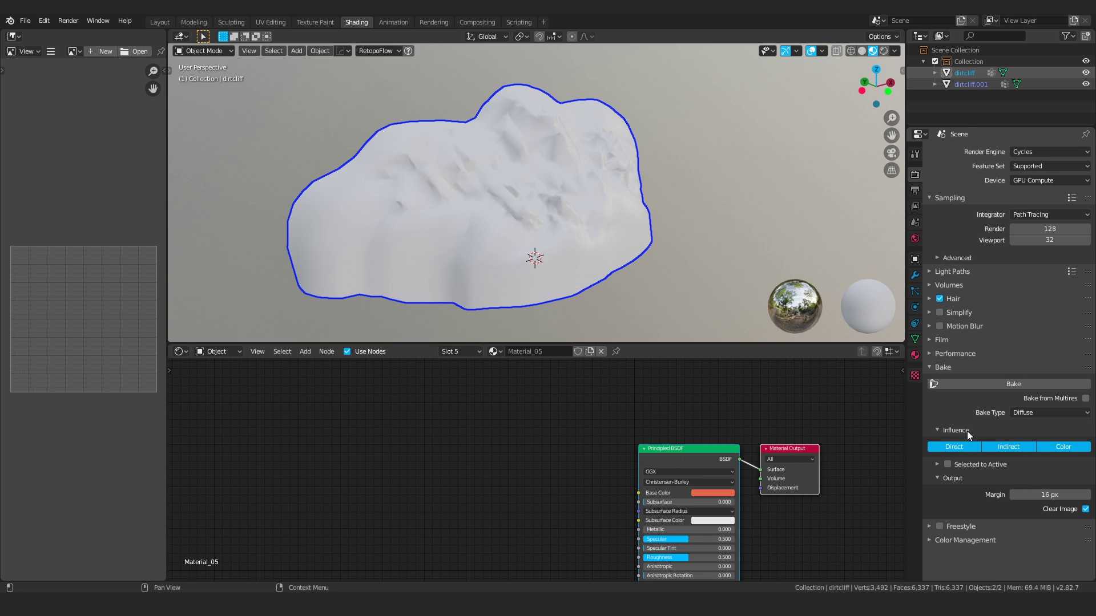
click(1009, 450)
Step: Try to move the duplicate dirtcliff.001 away from the original cliff mesh
middle_drag(585, 171, 554, 159)
click(597, 165)
shift+click(554, 158)
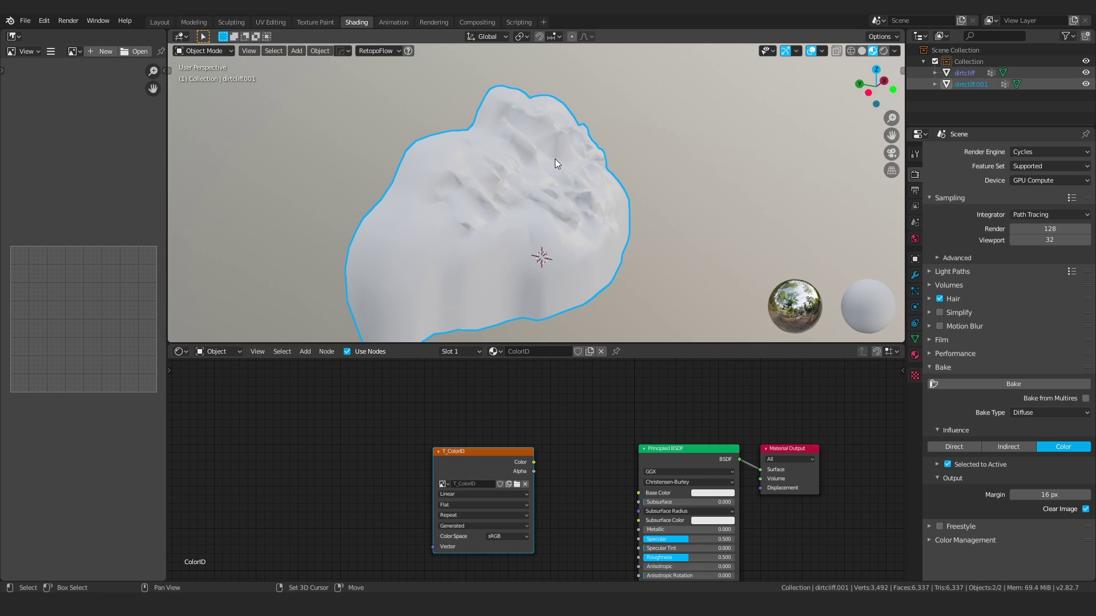
click(966, 86)
key(g)
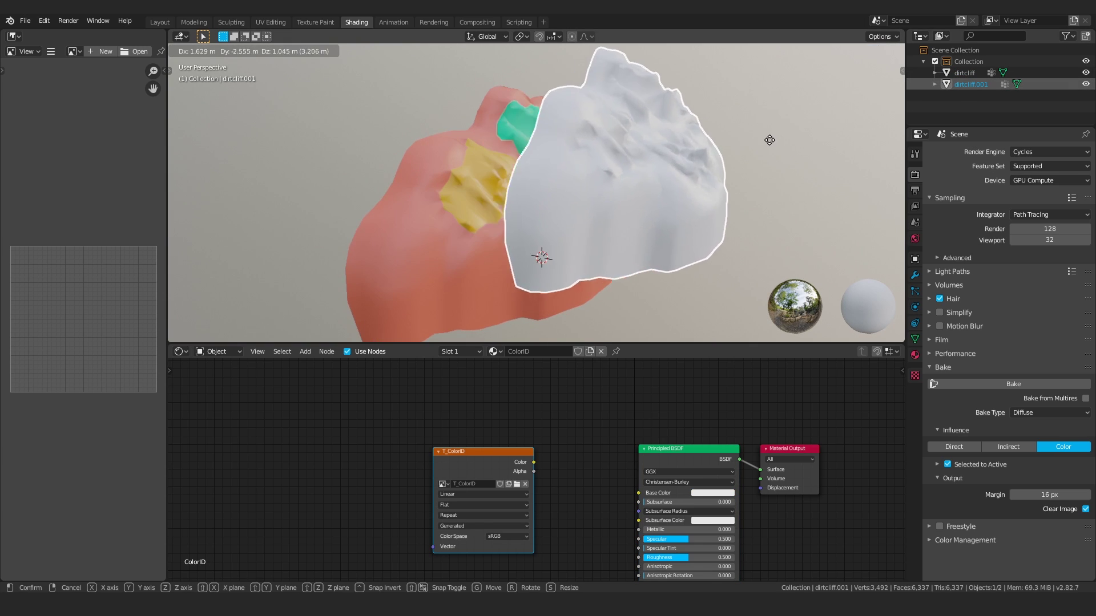
right_click(769, 140)
Step: Select the original dirtcliff together with dirtcliff.001, making the duplicate the active object
click(965, 73)
shift+click(966, 84)
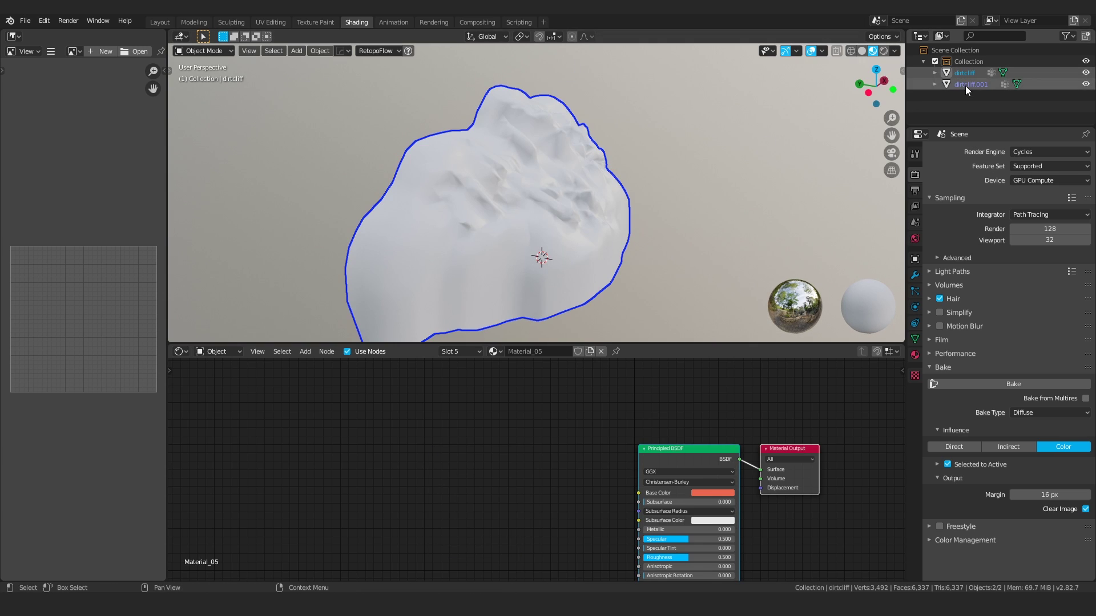
ctrl+click(964, 86)
middle_drag(598, 164, 758, 97)
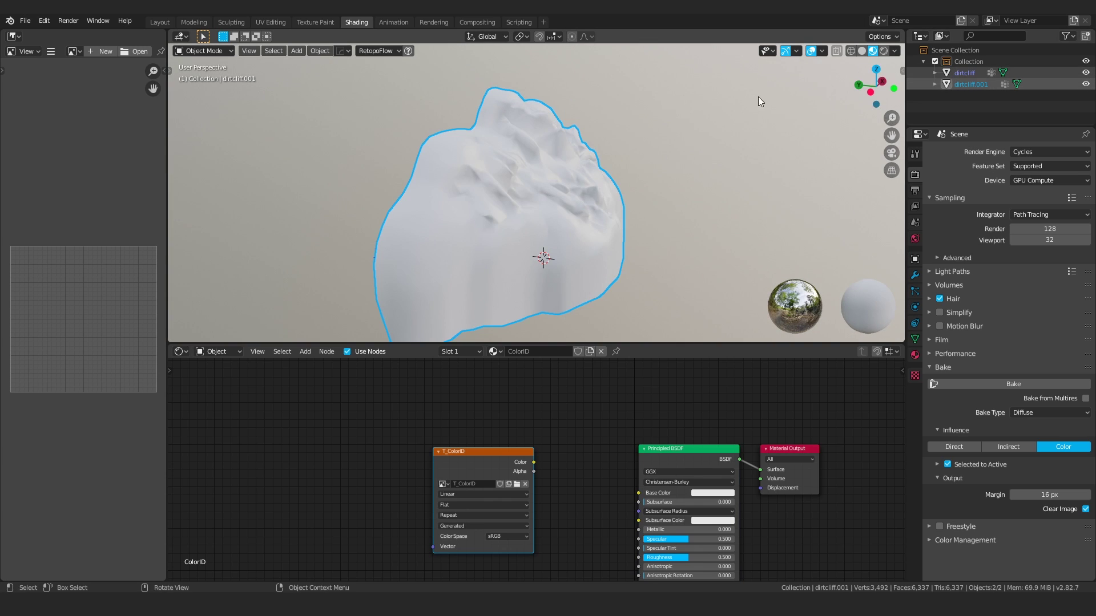
click(965, 83)
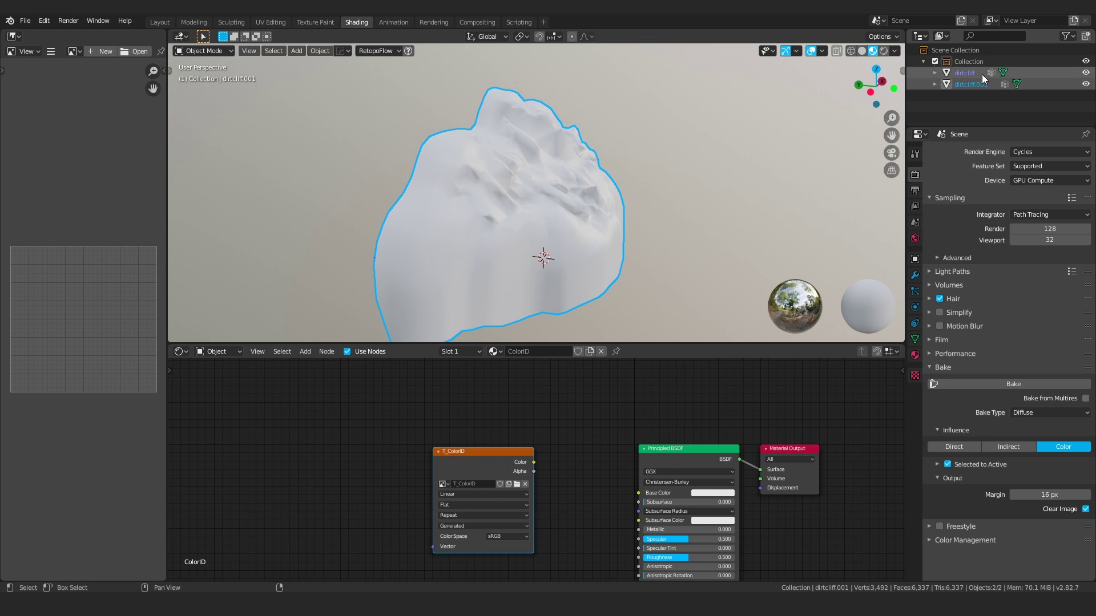
ctrl+click(974, 74)
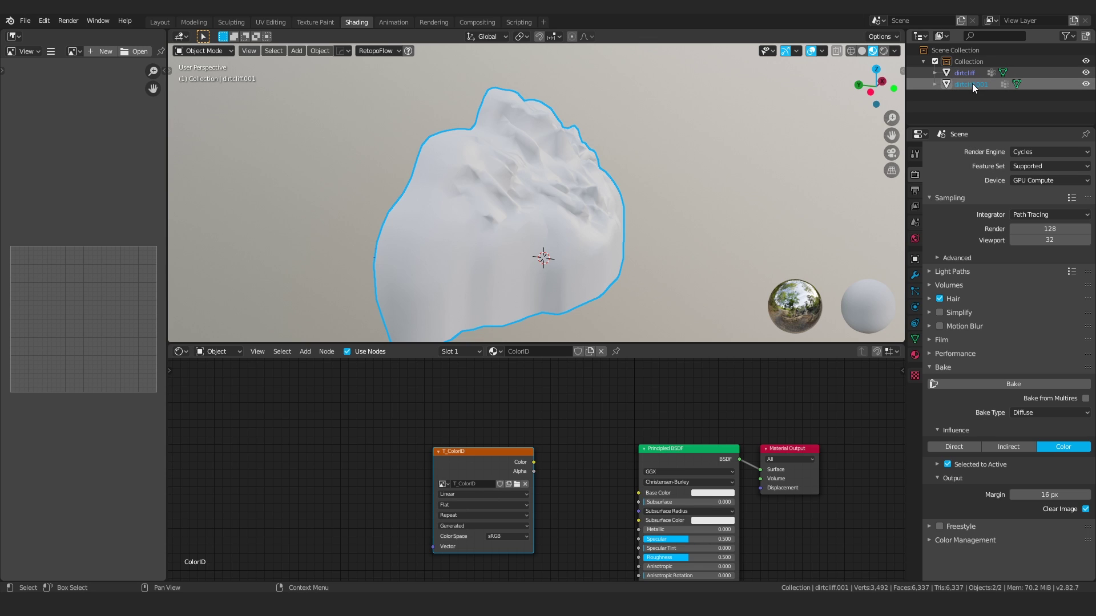
middle_drag(676, 153, 643, 150)
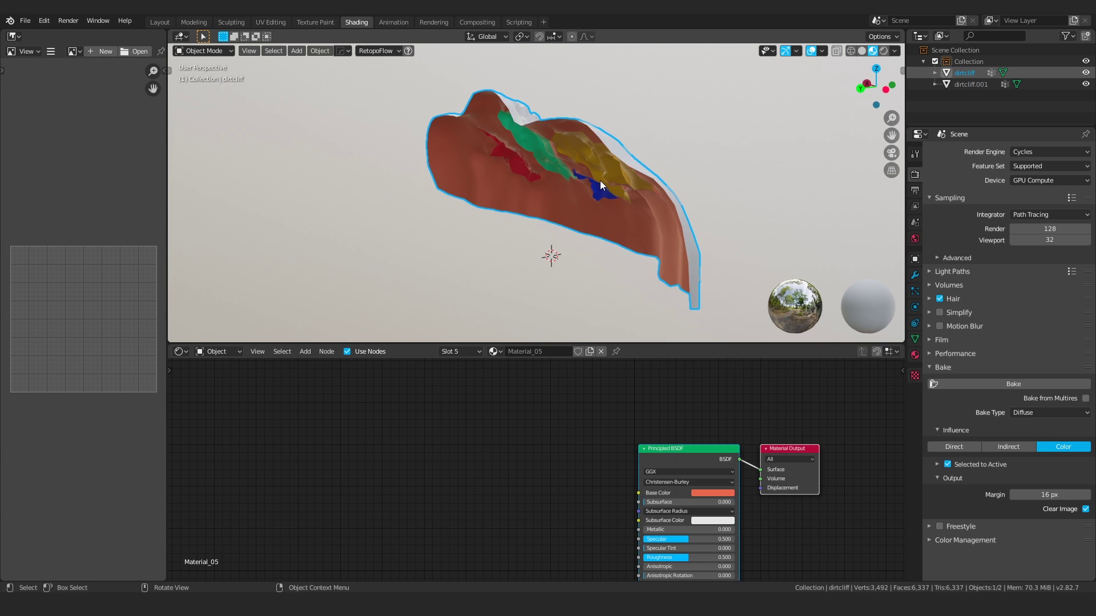
middle_drag(600, 181, 564, 144)
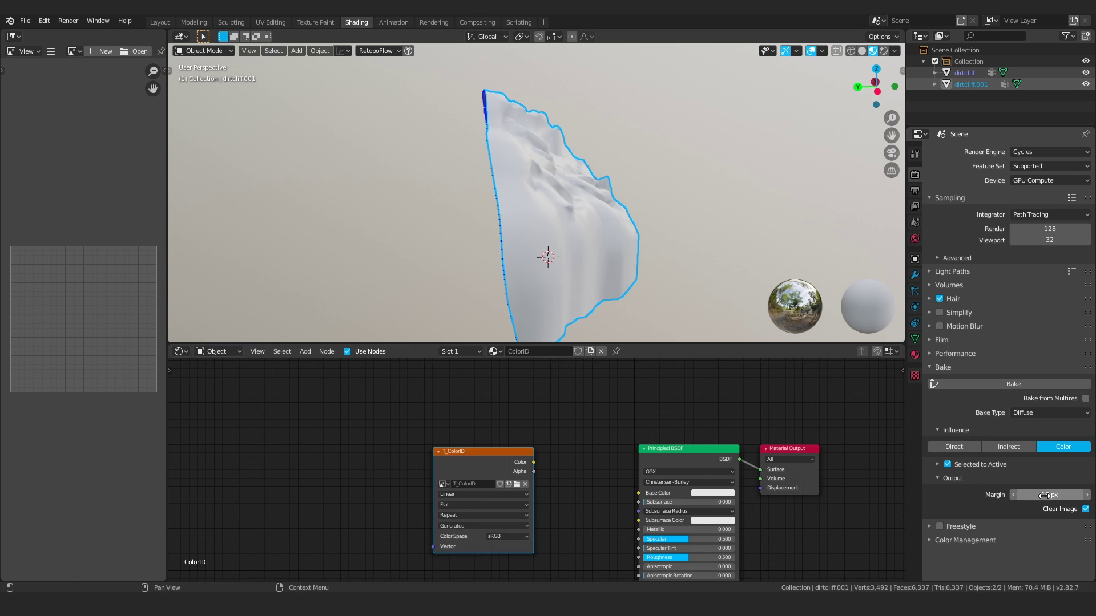
Step: Shift the T_ColorID texture node slightly farther from the Principled BSDF and start the bake
middle_drag(569, 452, 536, 392)
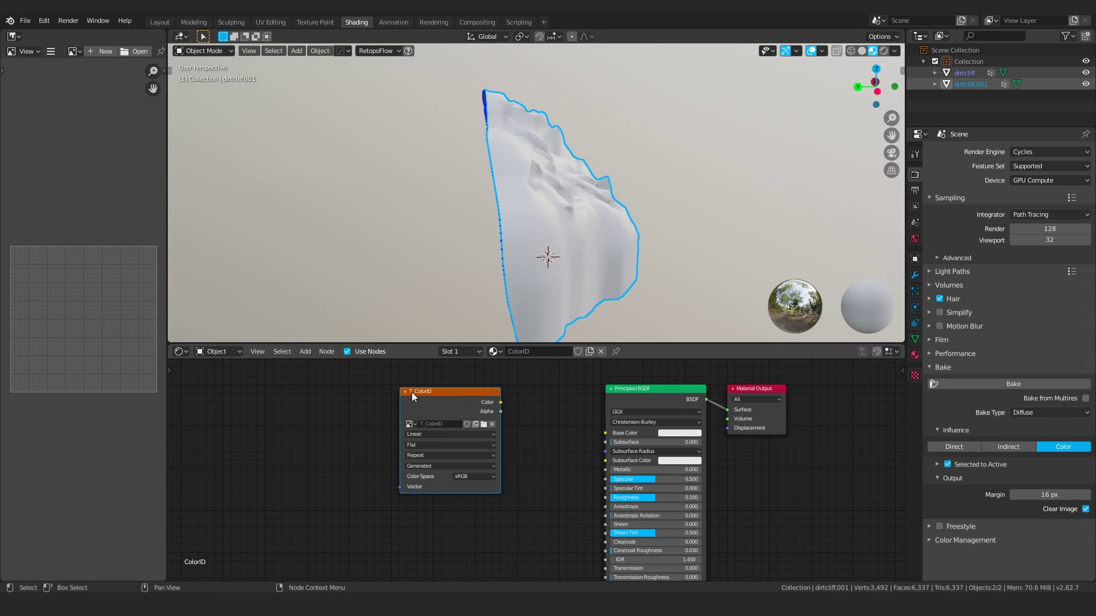
drag(435, 393, 418, 403)
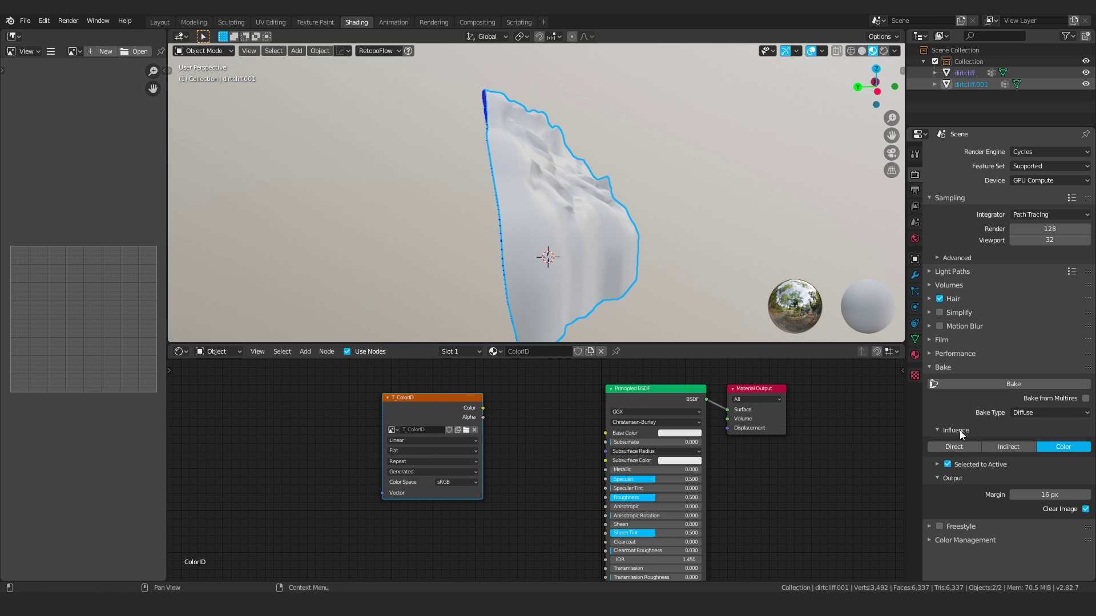
click(1013, 383)
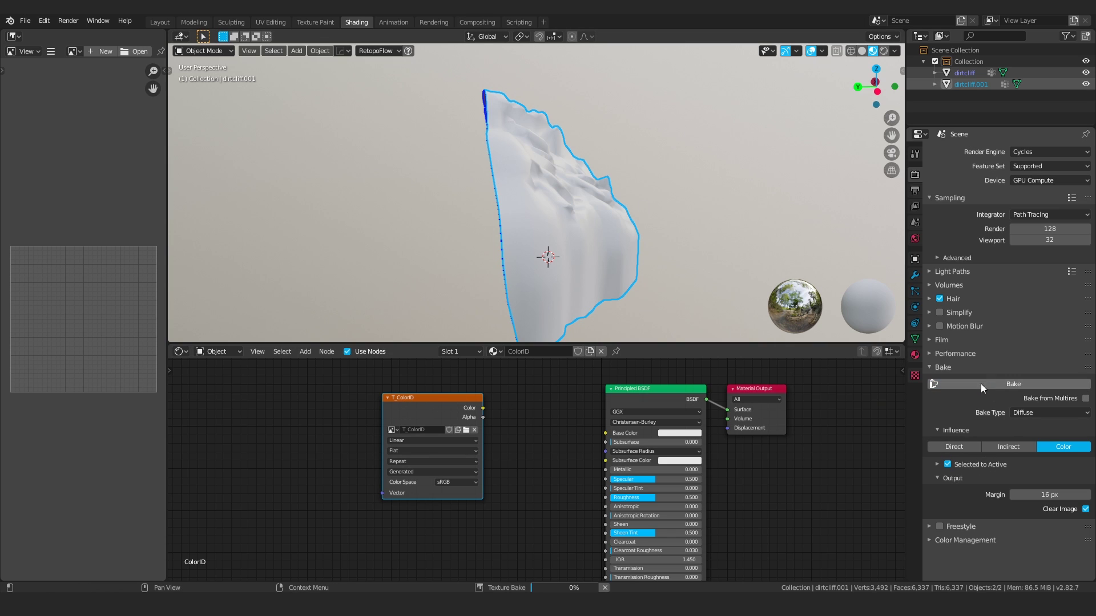
Step: Display the T_ColorID image in the image editor and widen that editor to enlarge the map
click(74, 51)
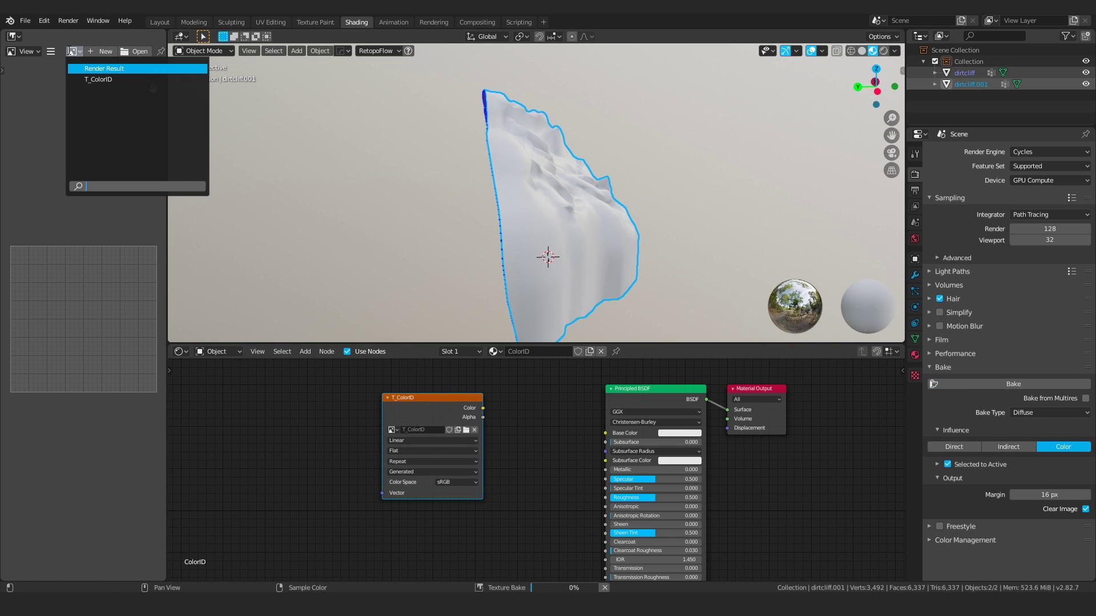
click(95, 80)
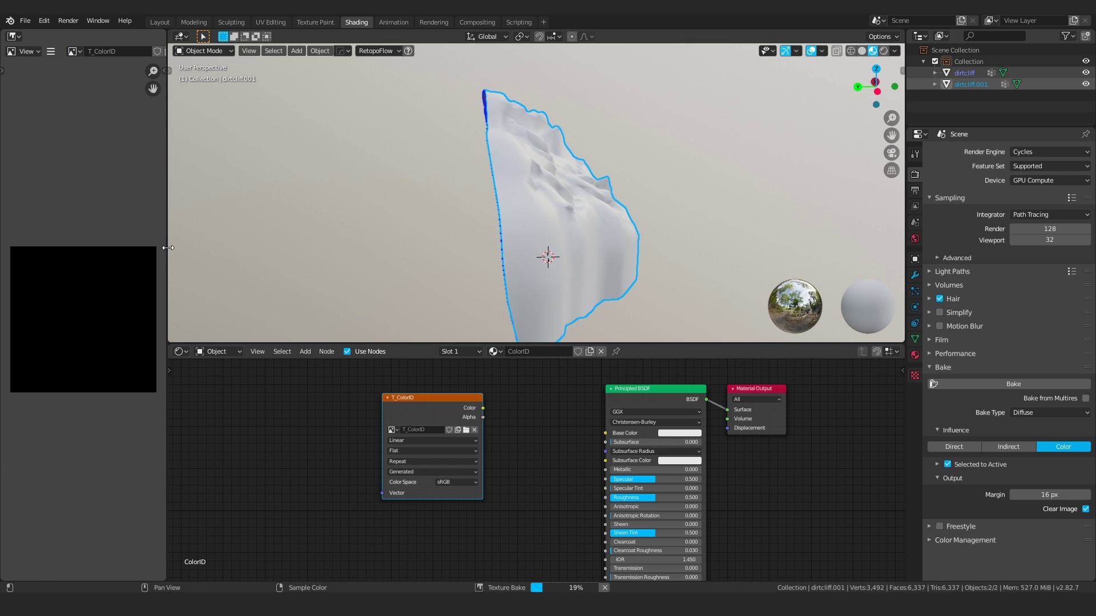
drag(168, 247, 398, 250)
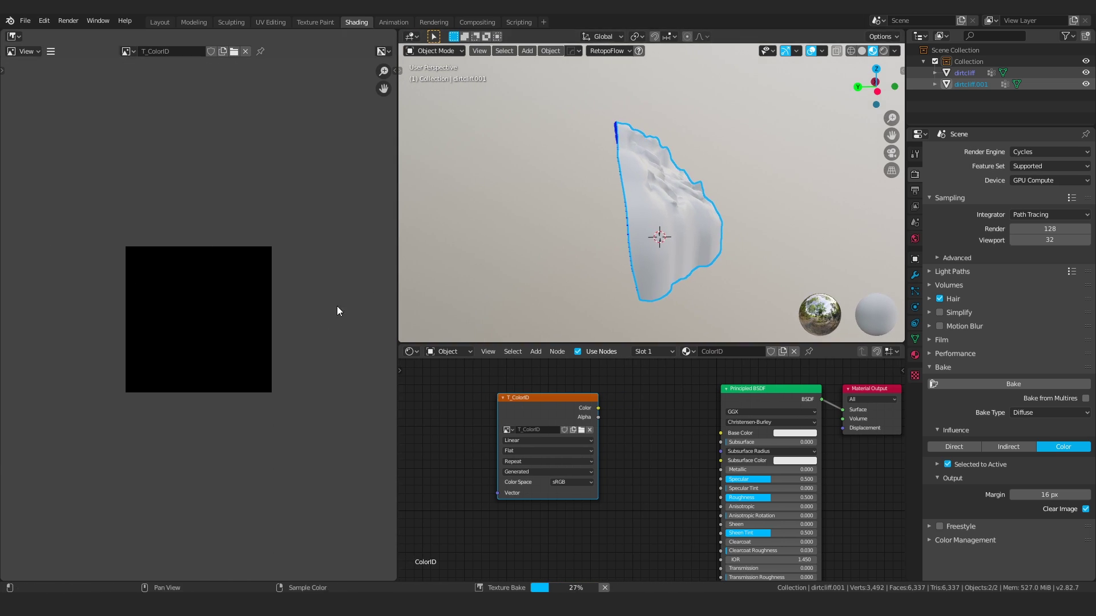
scroll(234, 330, up, 4)
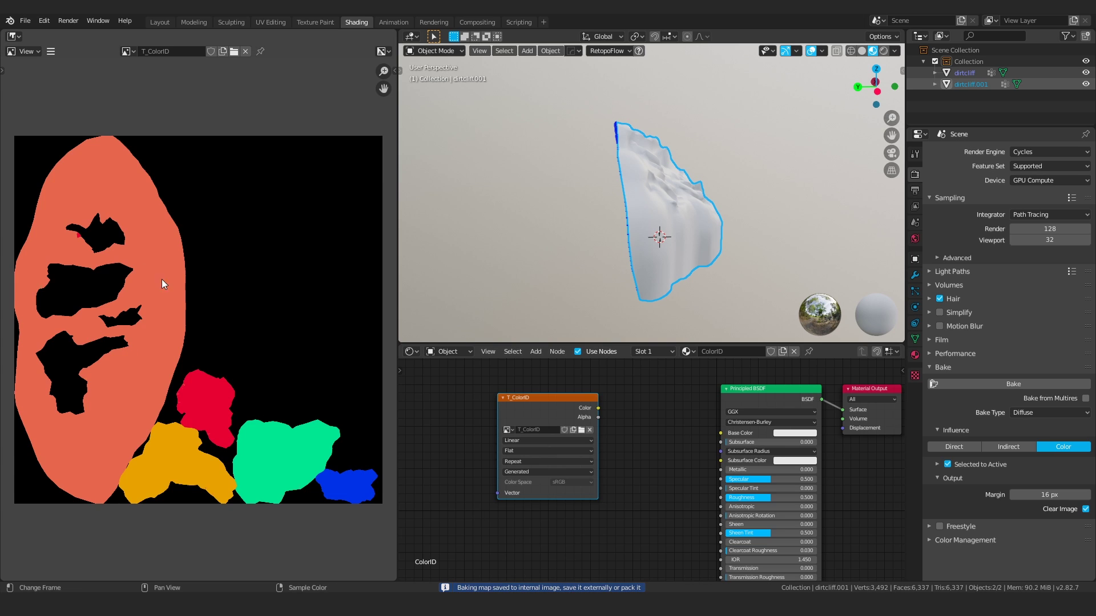
Step: Examine the baked T_ColorID map closely for color bleeding along the edges of the UV islands
scroll(90, 242, up, 2)
scroll(183, 240, down, 2)
scroll(196, 272, up, 3)
scroll(235, 326, down, 3)
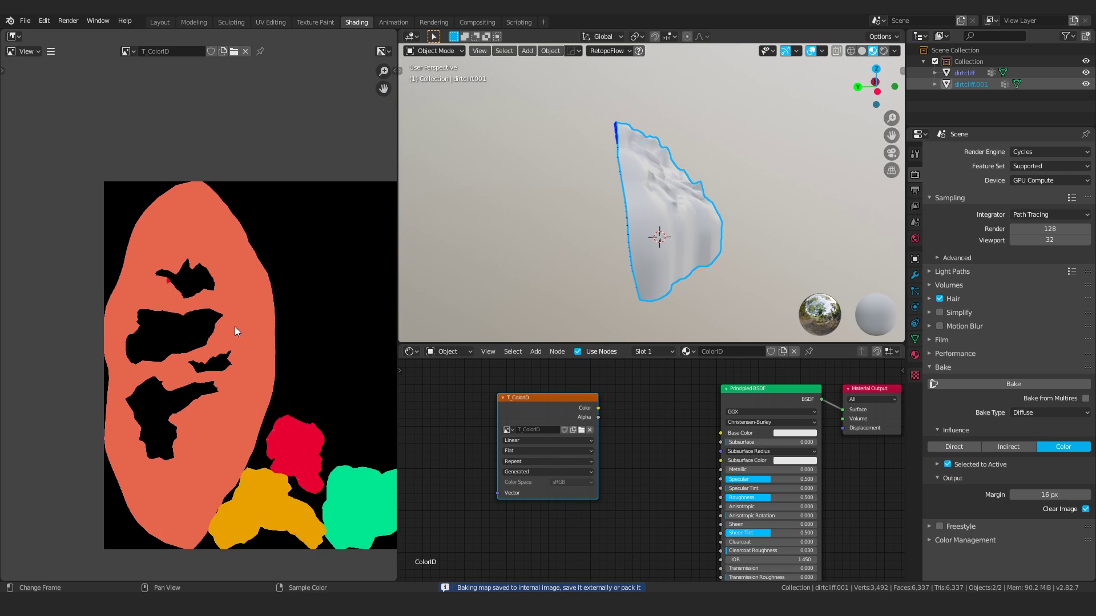
scroll(235, 326, up, 1)
scroll(162, 270, up, 8)
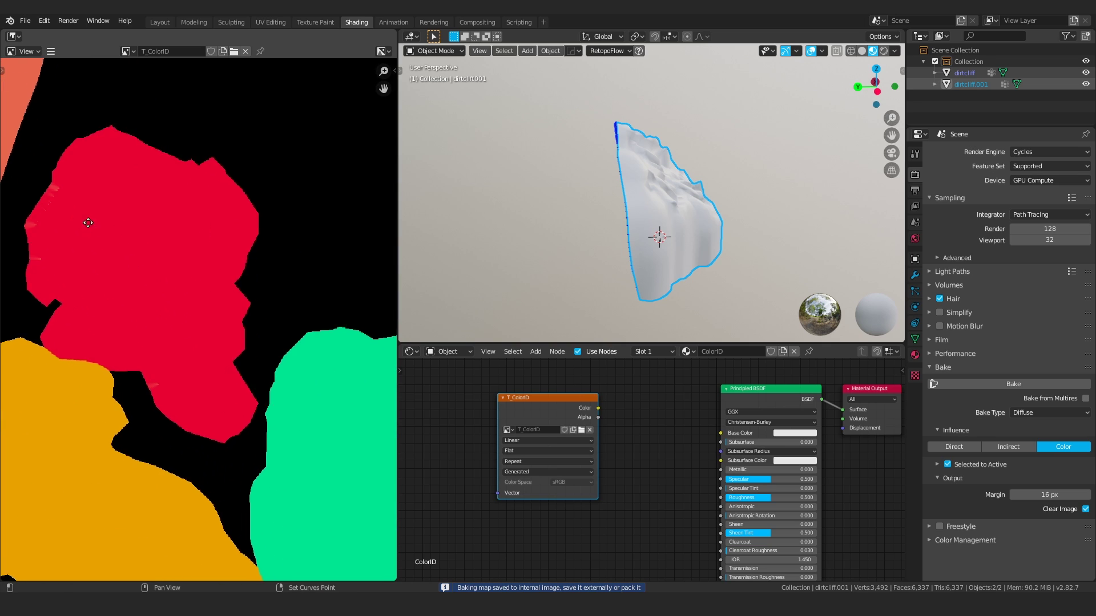
middle_drag(97, 183, 125, 252)
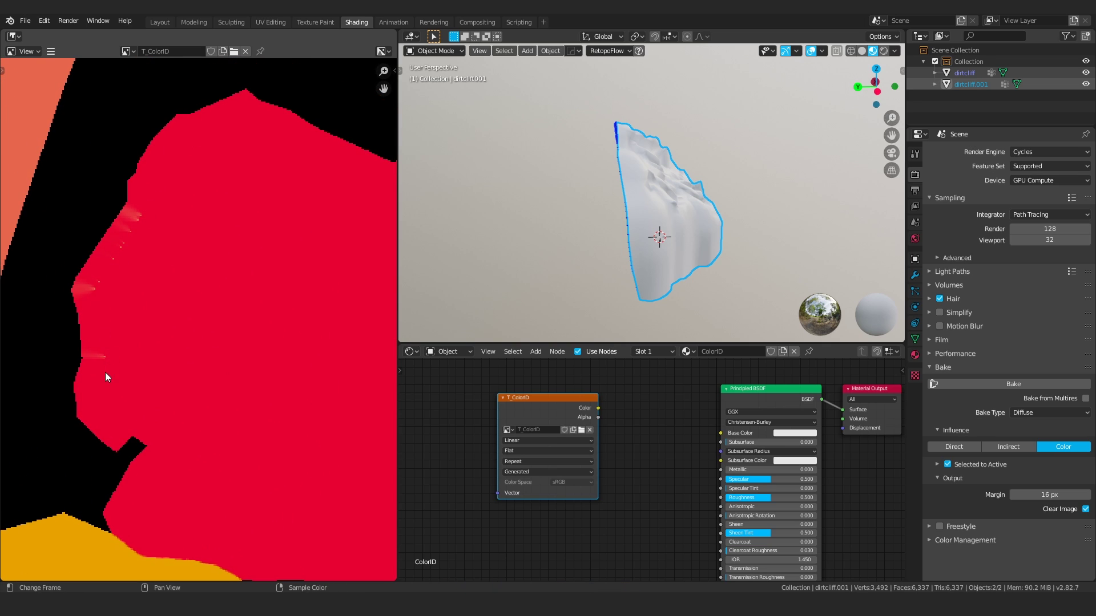
scroll(107, 416, down, 6)
shift+middle_drag(62, 158, 227, 379)
scroll(156, 270, up, 4)
shift+middle_drag(155, 269, 145, 321)
scroll(200, 317, up, 5)
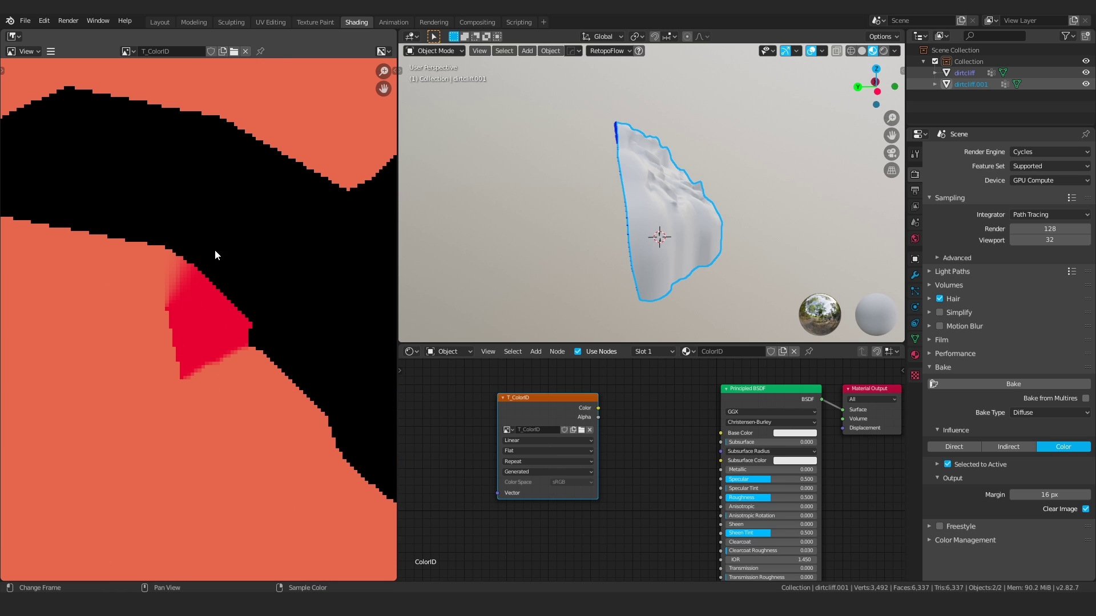
scroll(198, 354, down, 4)
scroll(200, 358, up, 3)
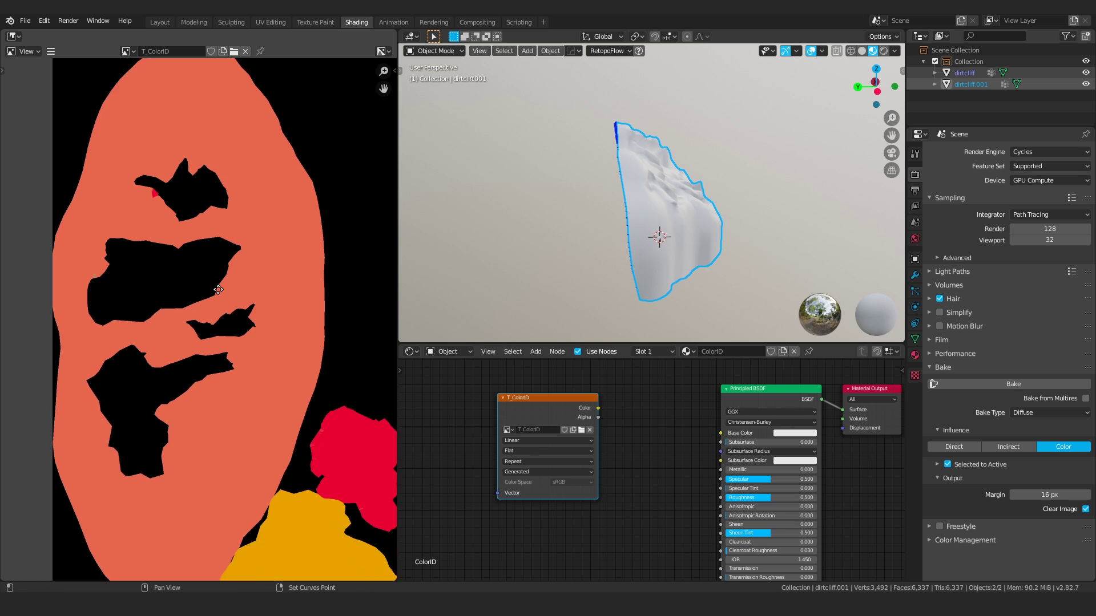
scroll(327, 377, down, 3)
middle_drag(278, 366, 253, 340)
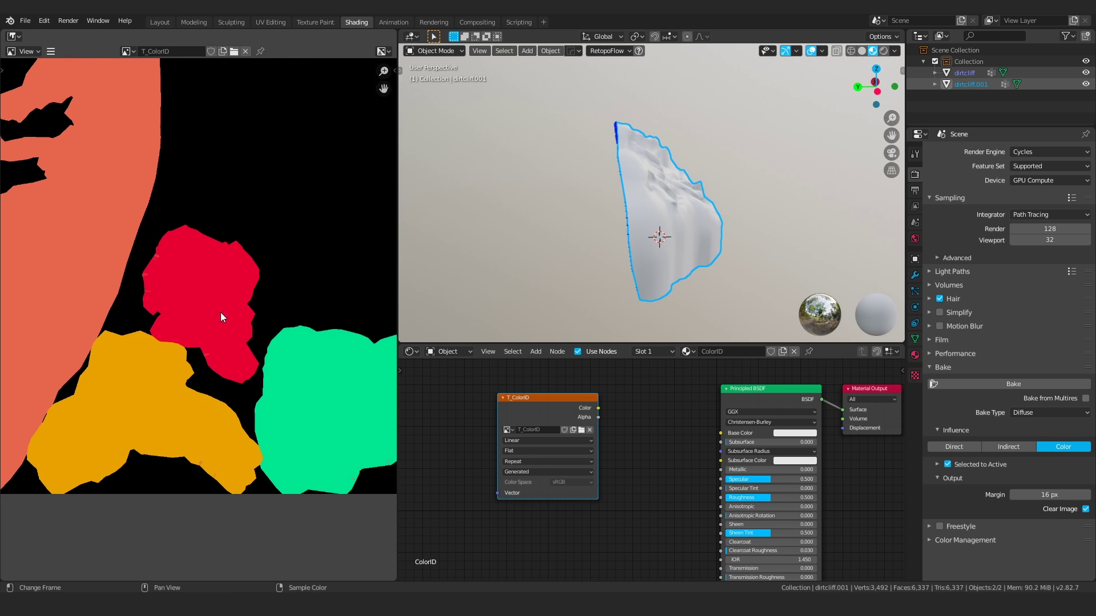
scroll(126, 143, down, 2)
scroll(190, 184, up, 1)
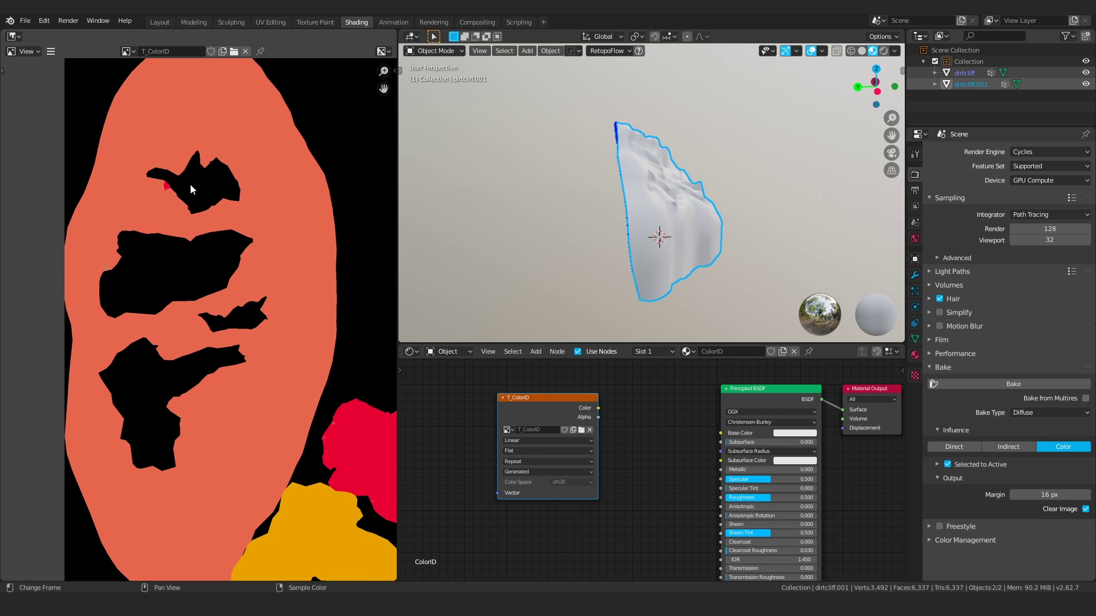
scroll(174, 192, down, 2)
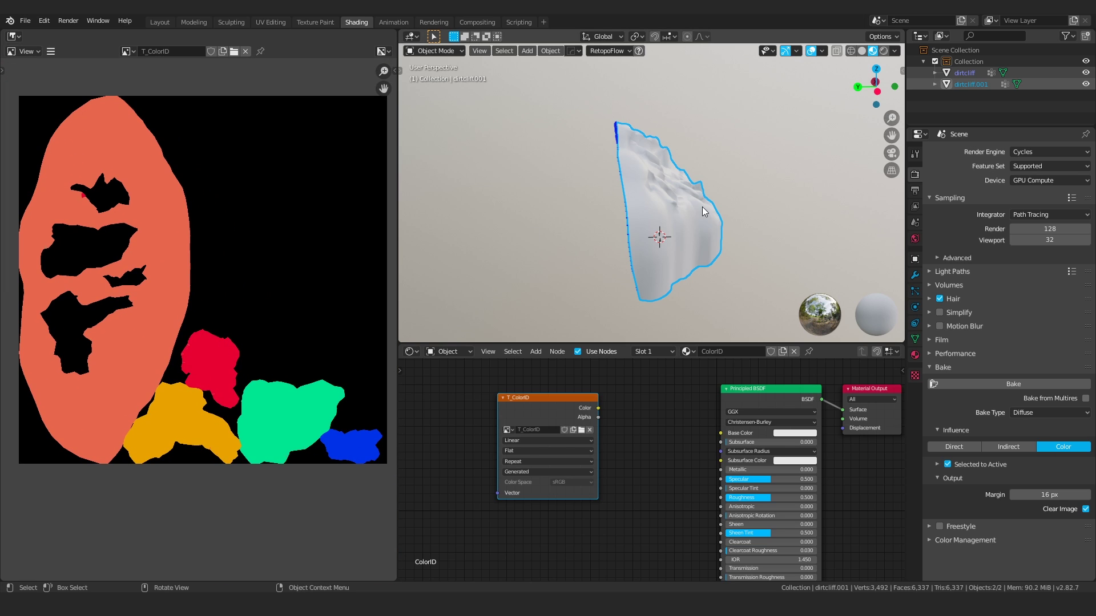
Step: Enter Edit Mode on the duplicate dirtcliff.001 alone and select its entire mesh
middle_drag(701, 206, 653, 216)
click(650, 211)
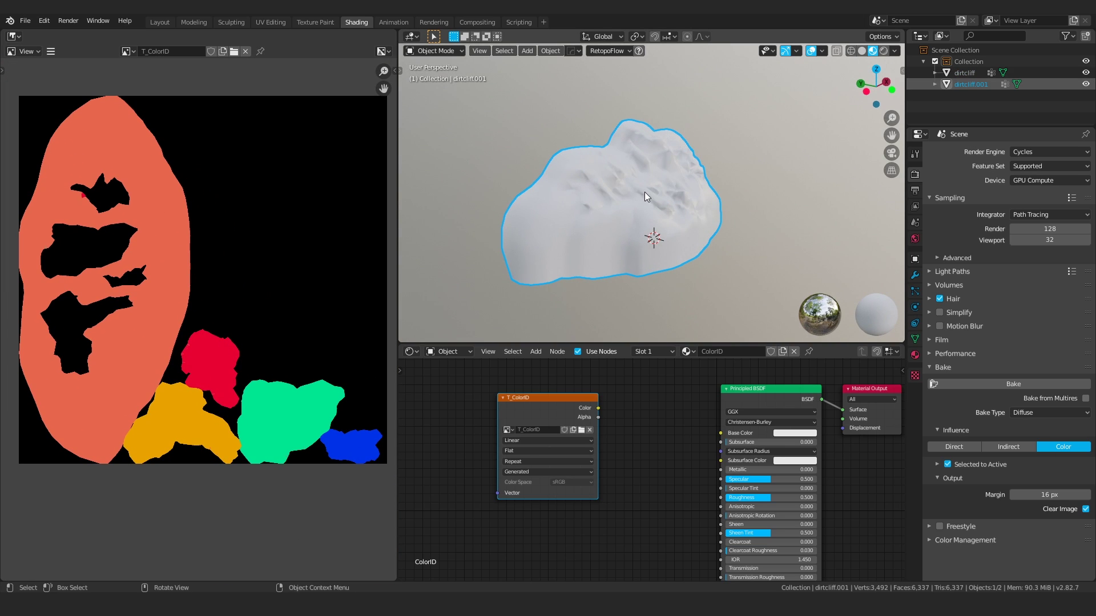
mouse_move(605, 198)
middle_down()
mouse_move(623, 194)
mouse_move(594, 204)
middle_up()
key(Tab)
click(683, 200)
key(a)
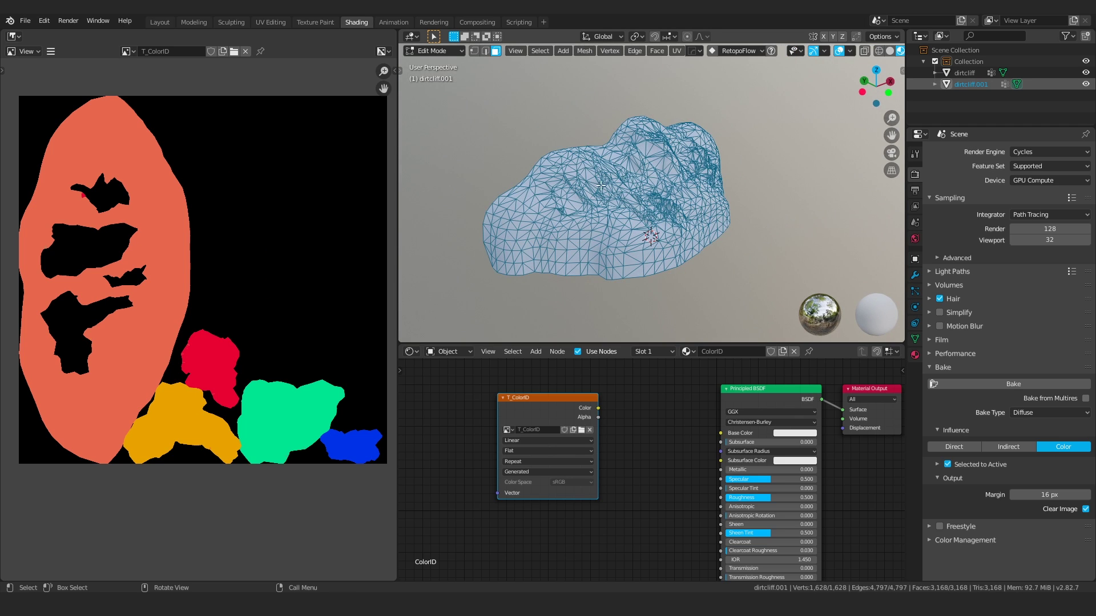
Step: In the UV Editing workspace, select only the red UV island and move it up into the empty area beside the large orange island
click(277, 23)
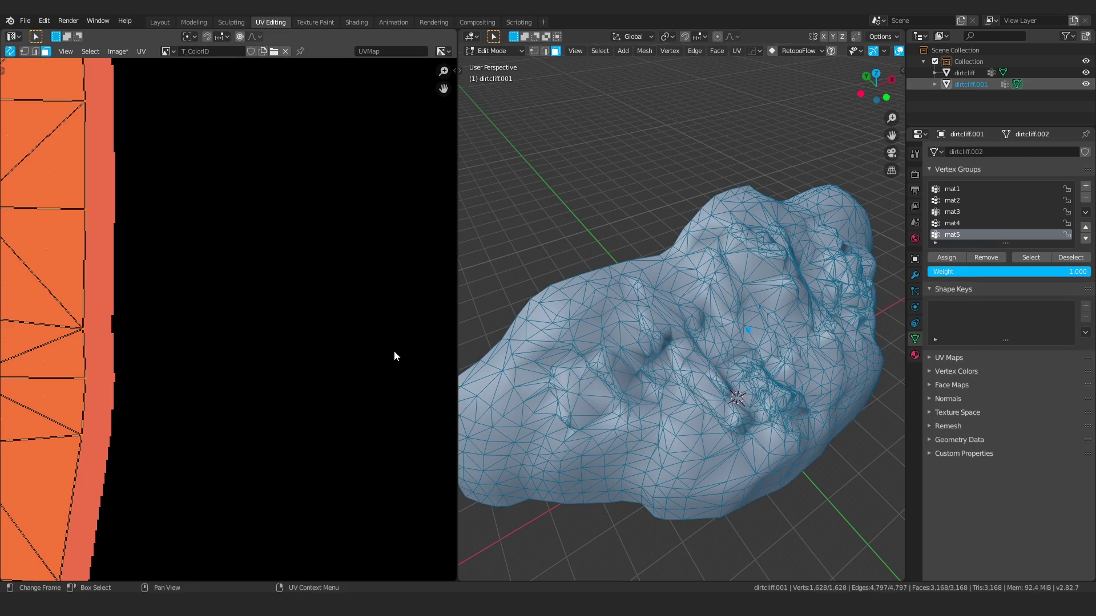
scroll(282, 314, down, 5)
scroll(275, 320, up, 3)
middle_drag(257, 403, 299, 204)
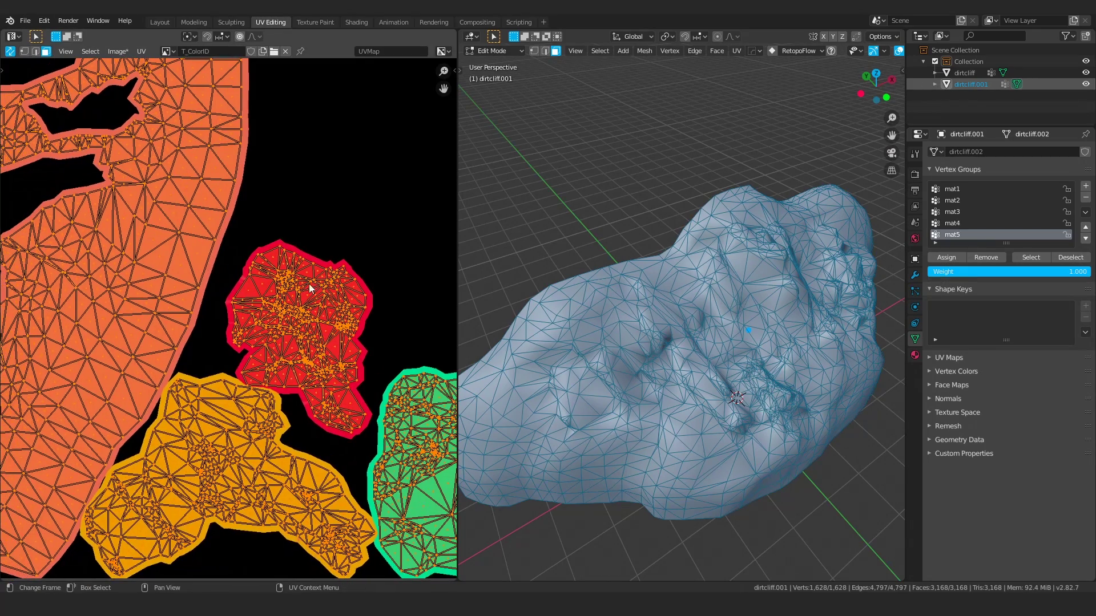
scroll(313, 357, down, 3)
key(alt+a)
middle_drag(318, 347, 164, 326)
key(l)
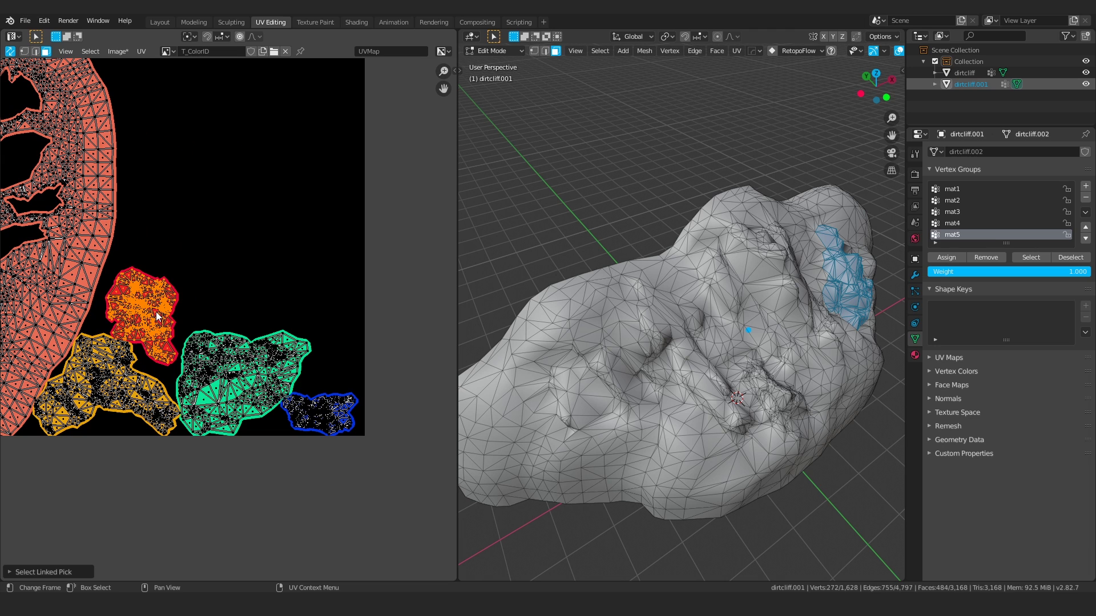
key(g)
scroll(228, 240, up, 2)
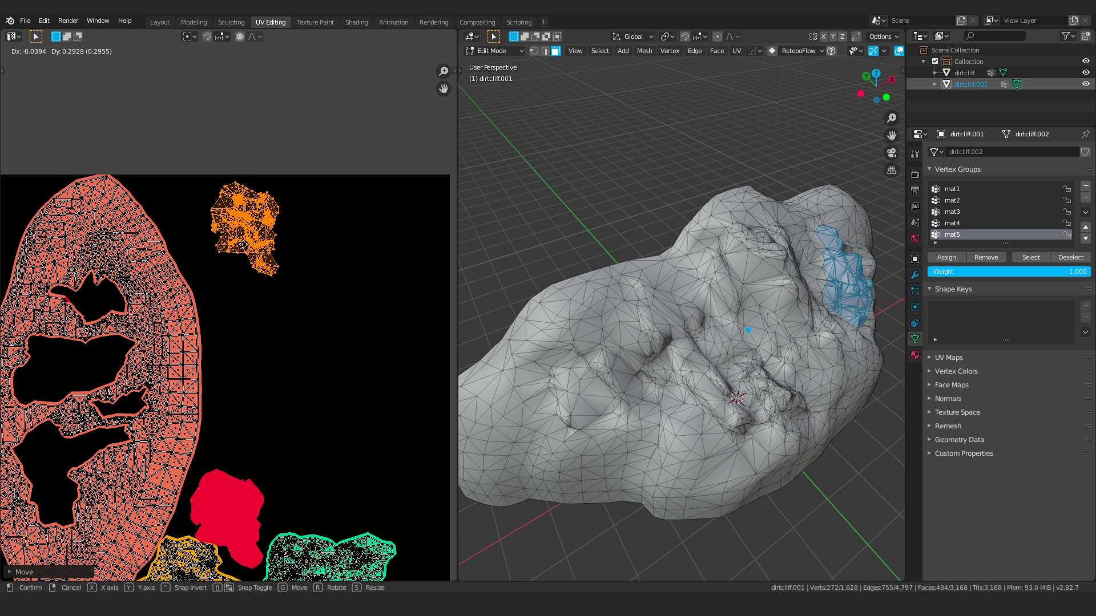
click(237, 259)
Step: Select only the yellow UV island and move it about 0.25 right and 0.45 up into the middle of the empty map area
middle_drag(264, 393, 269, 286)
key(alt+a)
key(l)
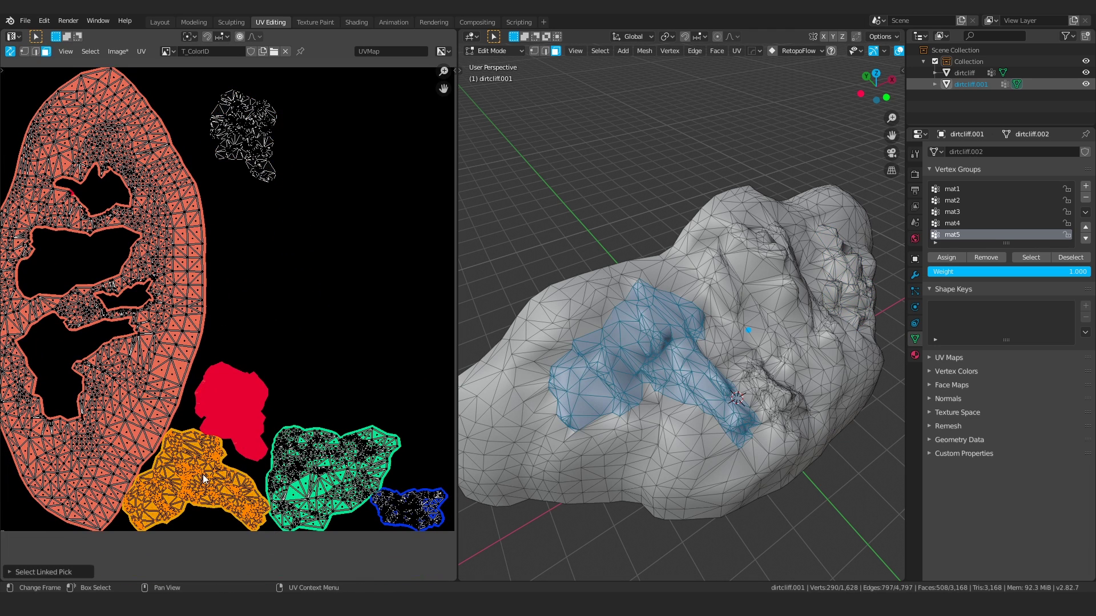
key(g)
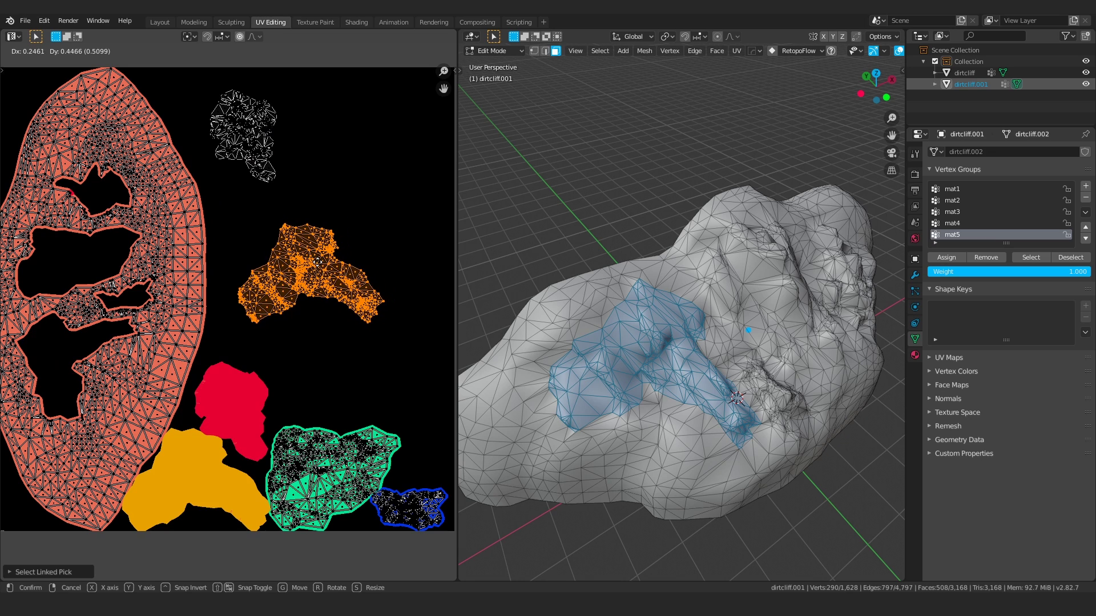
click(320, 269)
Step: Select only the green UV island and move it left and slightly up, clear of the blue island
middle_drag(320, 320, 223, 288)
key(alt+a)
key(l)
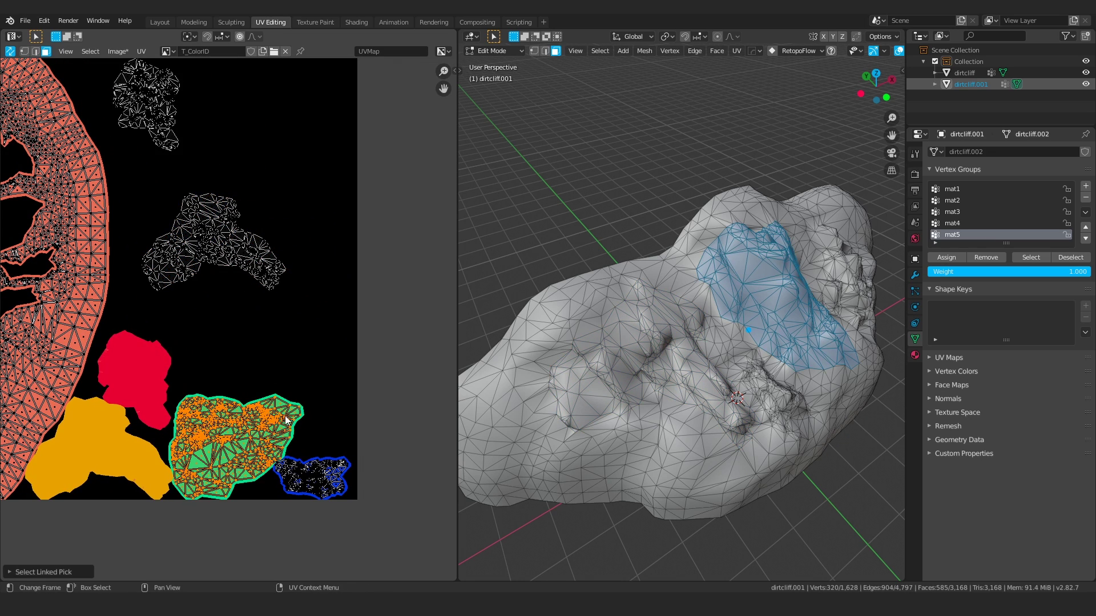
key(g)
click(227, 373)
Step: Select only the blue UV island and move it up near the upper right corner of the UV map
key(alt+a)
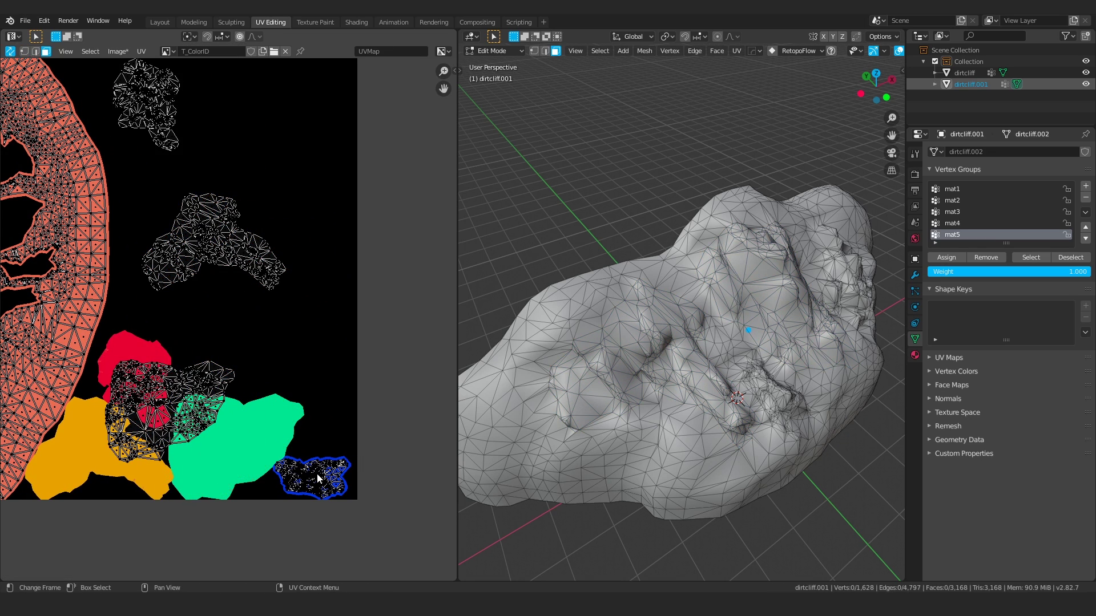
key(l)
key(g)
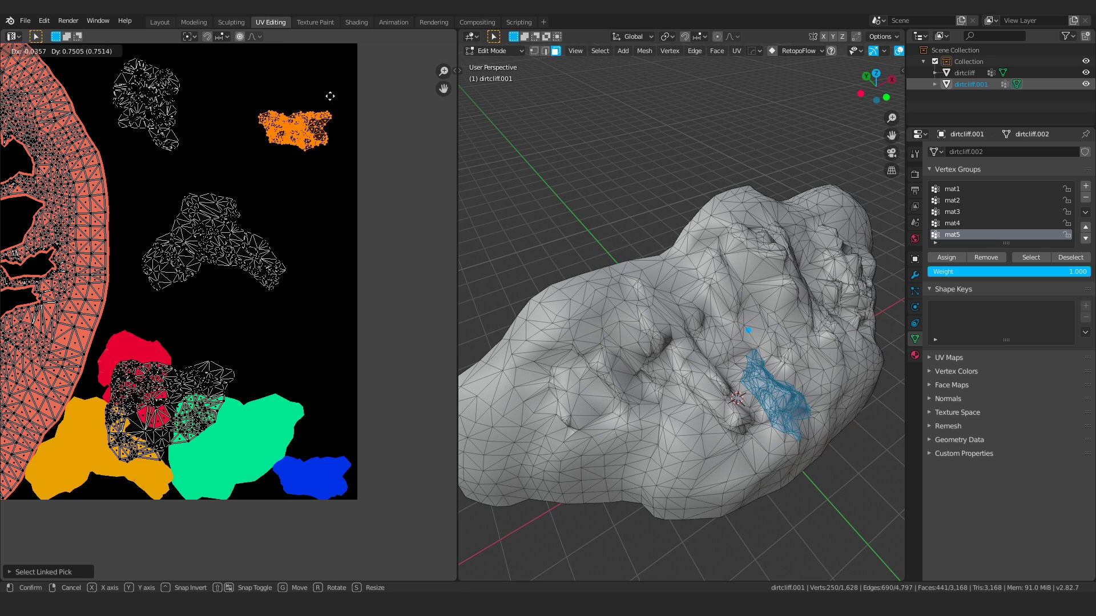
click(321, 89)
middle_drag(230, 138, 261, 213)
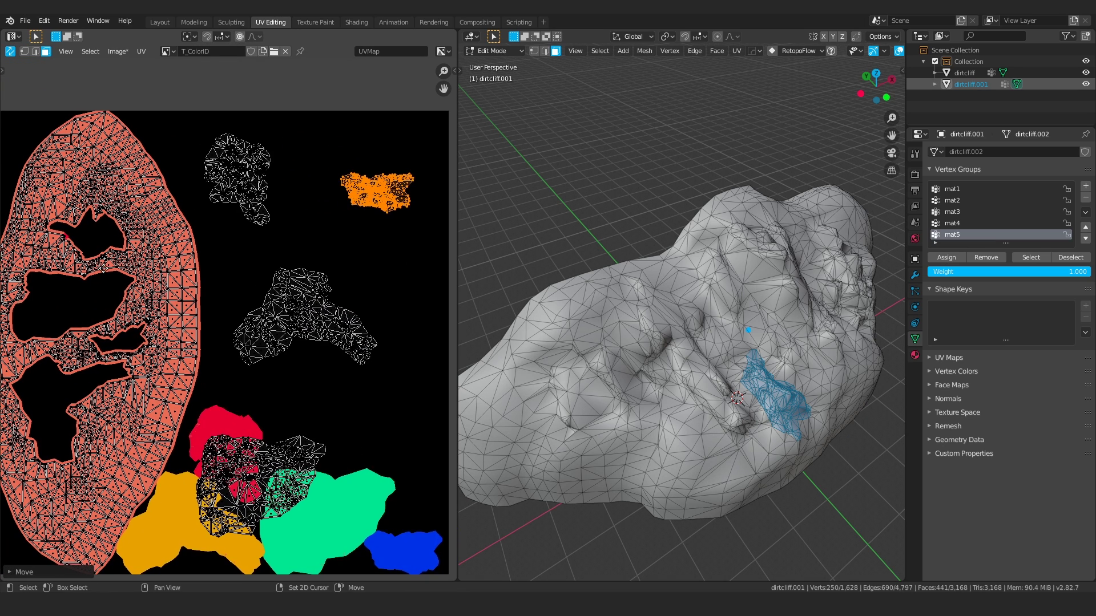
middle_drag(93, 274, 157, 264)
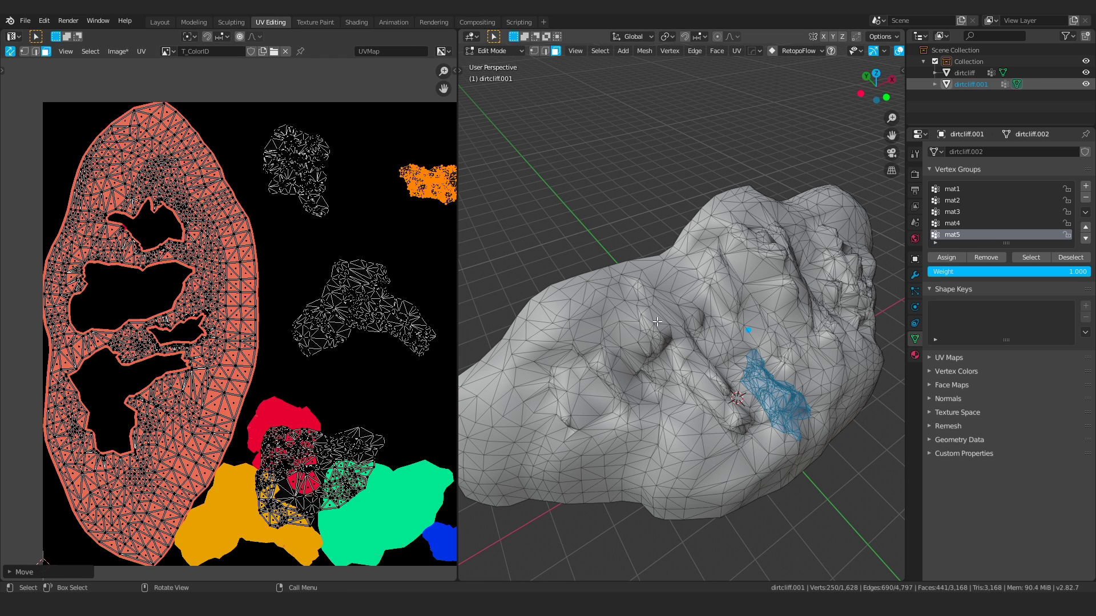
Step: Leave Edit Mode, return to the Shading workspace, select dirtcliff plus dirtcliff.001 as the active object, and rebake T_ColorID
middle_drag(656, 286, 676, 257)
key(Tab)
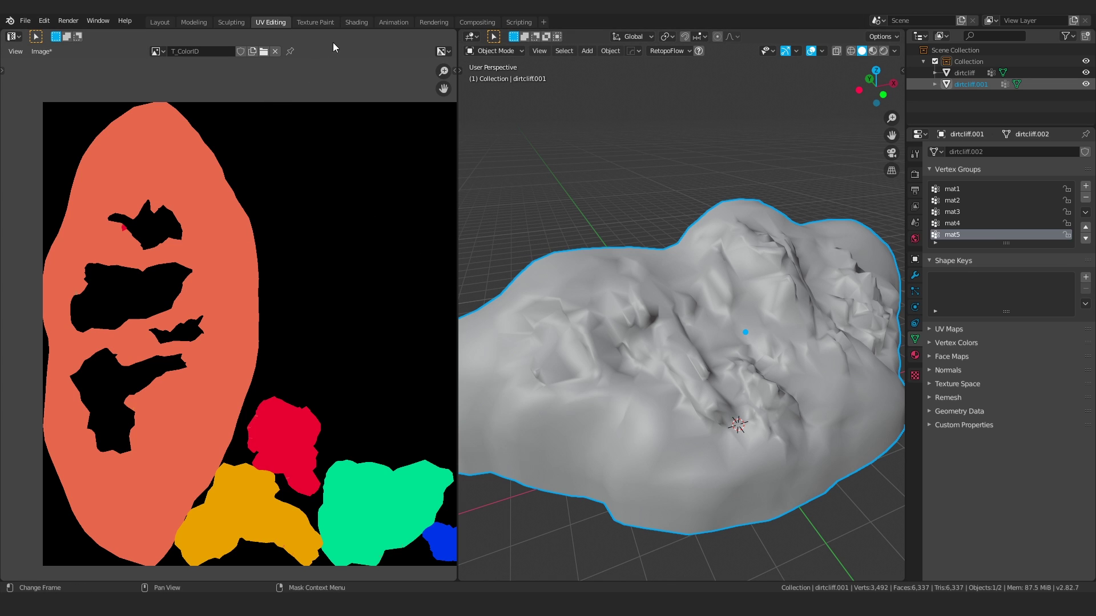
click(358, 24)
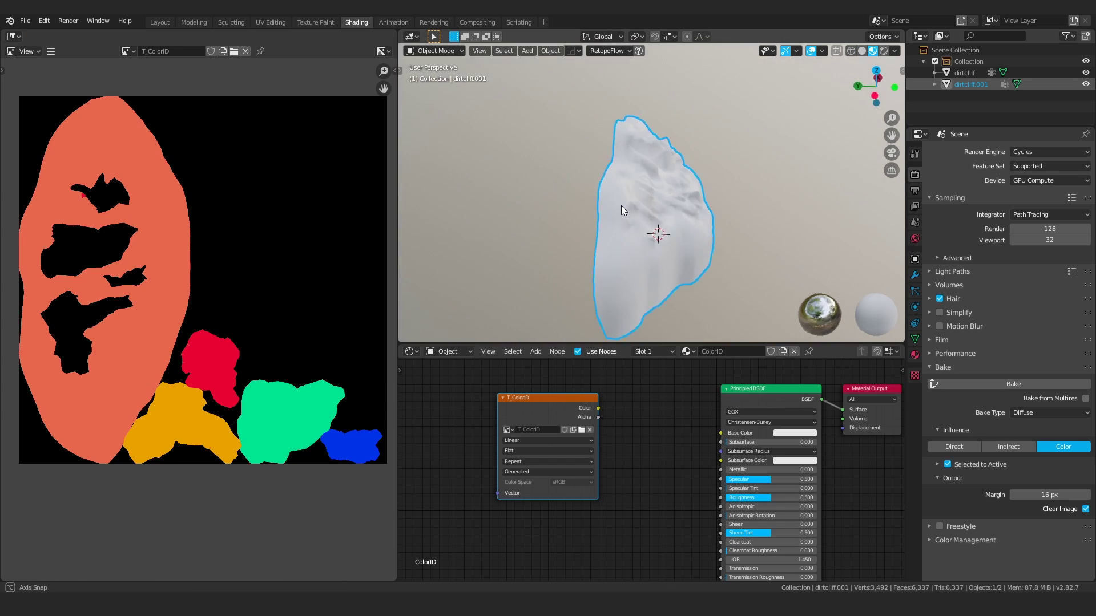
click(677, 198)
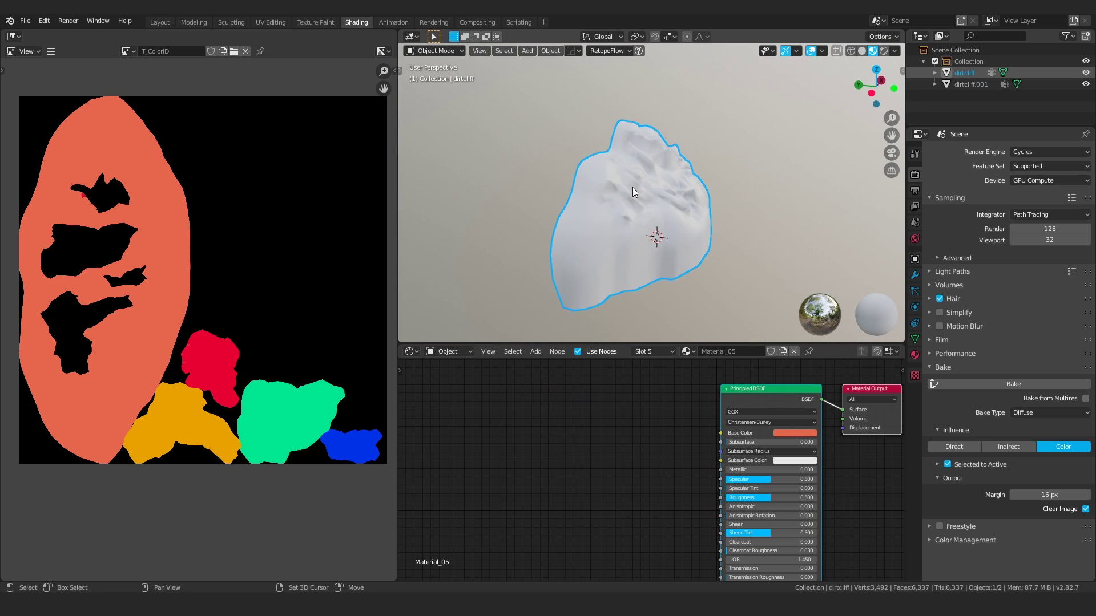
shift+click(635, 189)
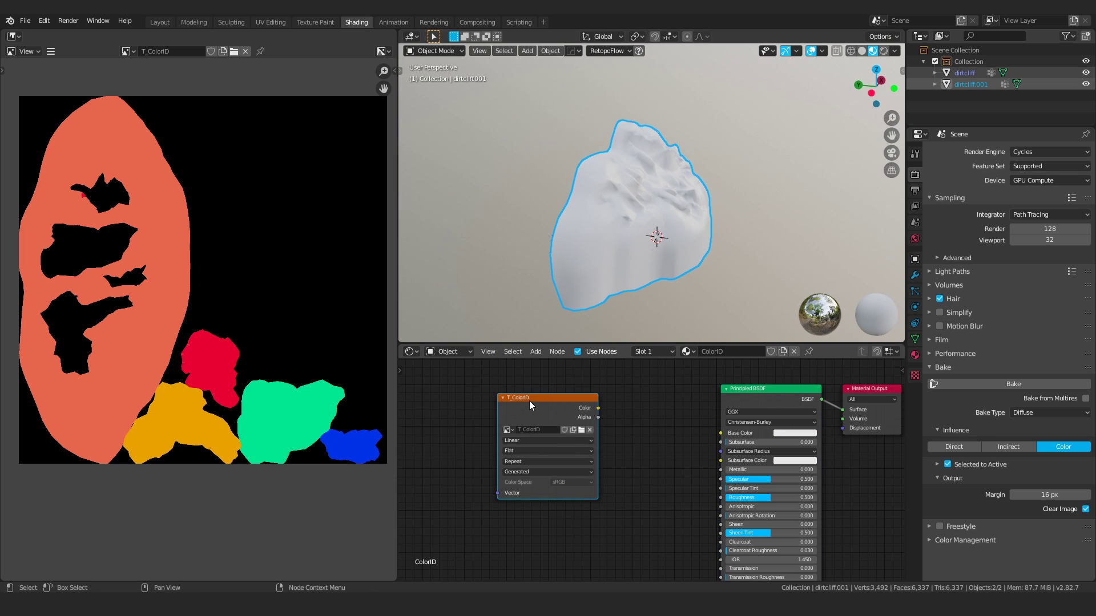
click(1008, 385)
middle_drag(575, 279, 638, 191)
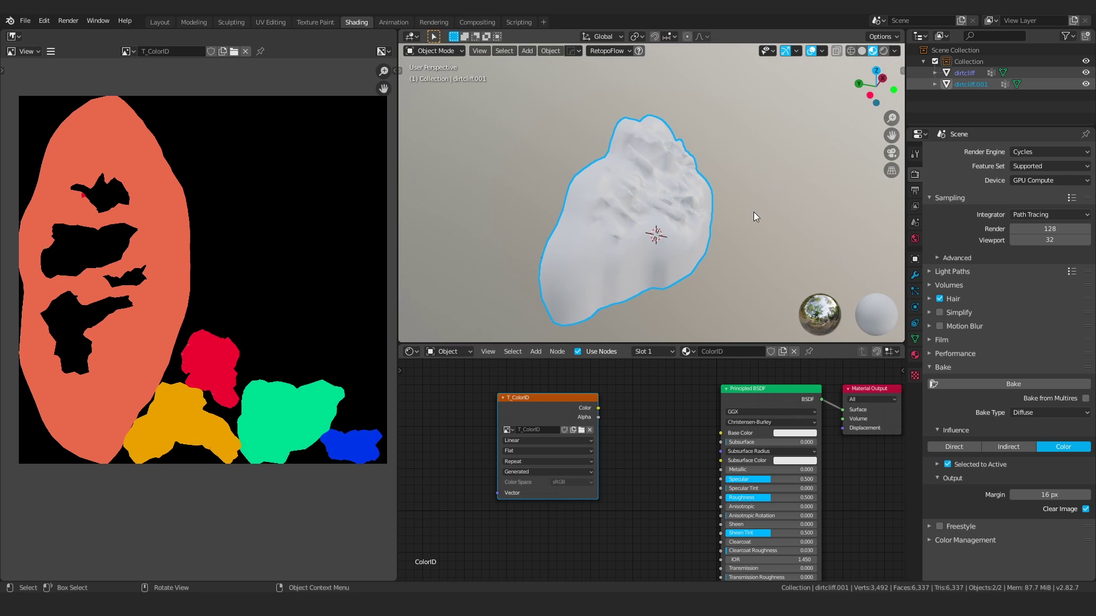
click(1009, 384)
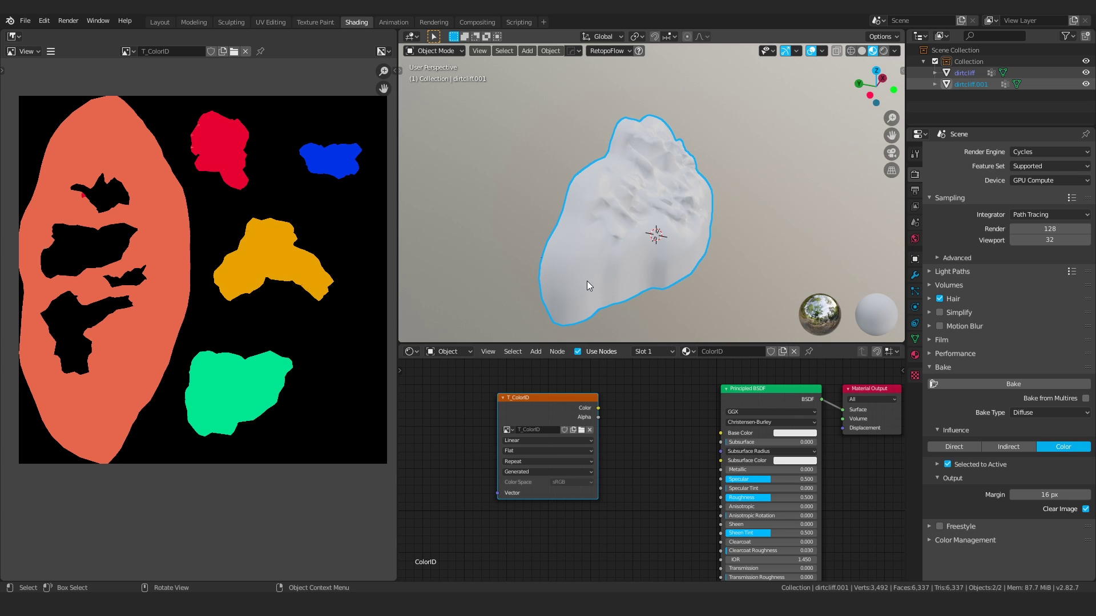
Step: Examine the stray red patch on the orange island in the baked map and the matching area on the cliff model
scroll(72, 194, up, 5)
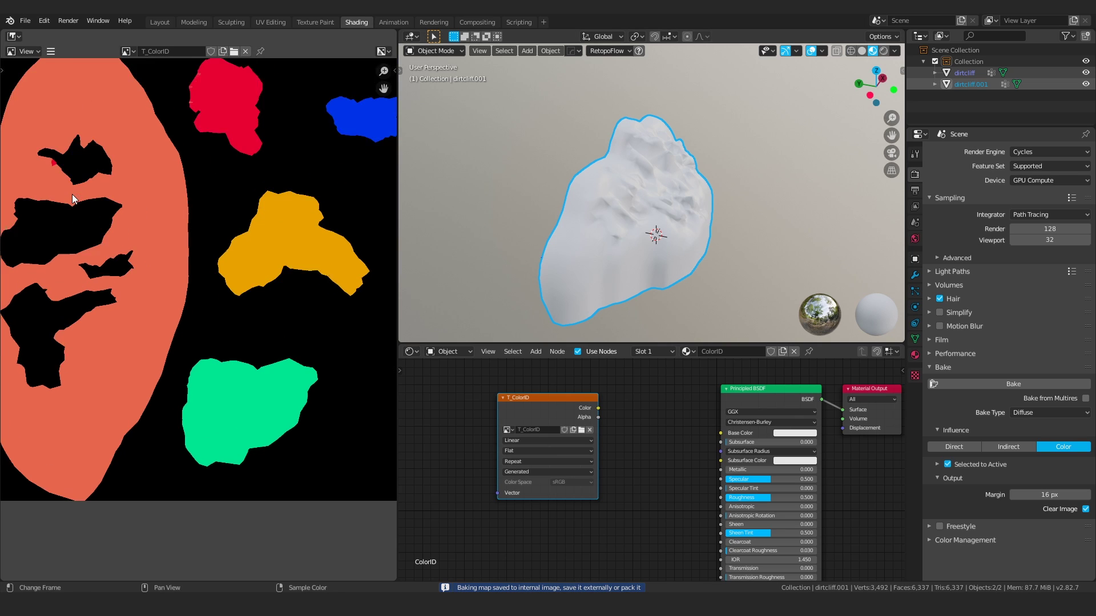
scroll(152, 301, up, 5)
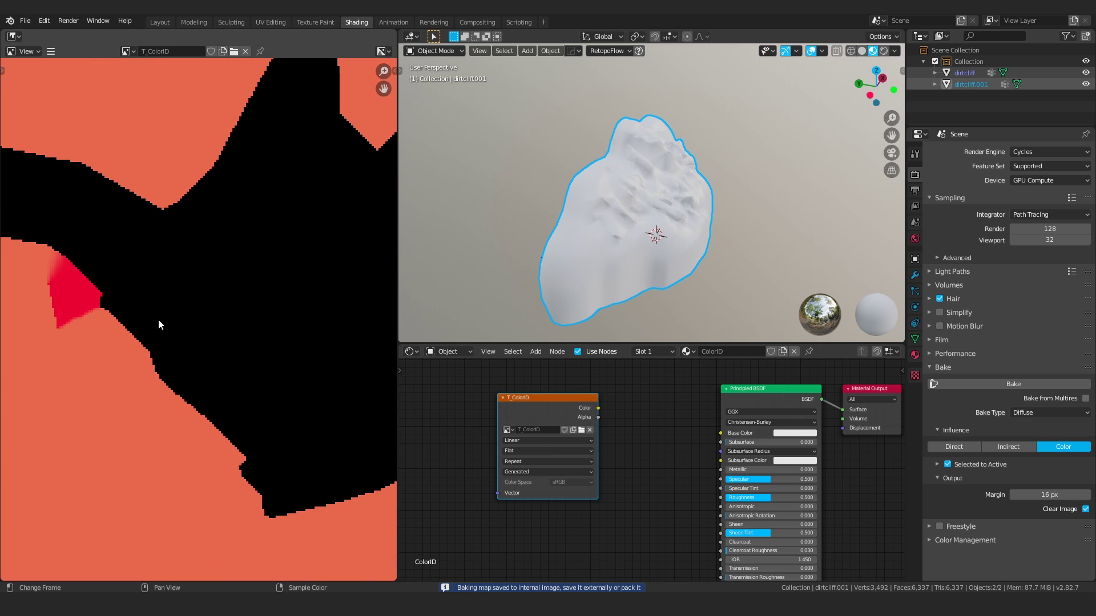
middle_drag(665, 245, 621, 190)
scroll(635, 255, up, 6)
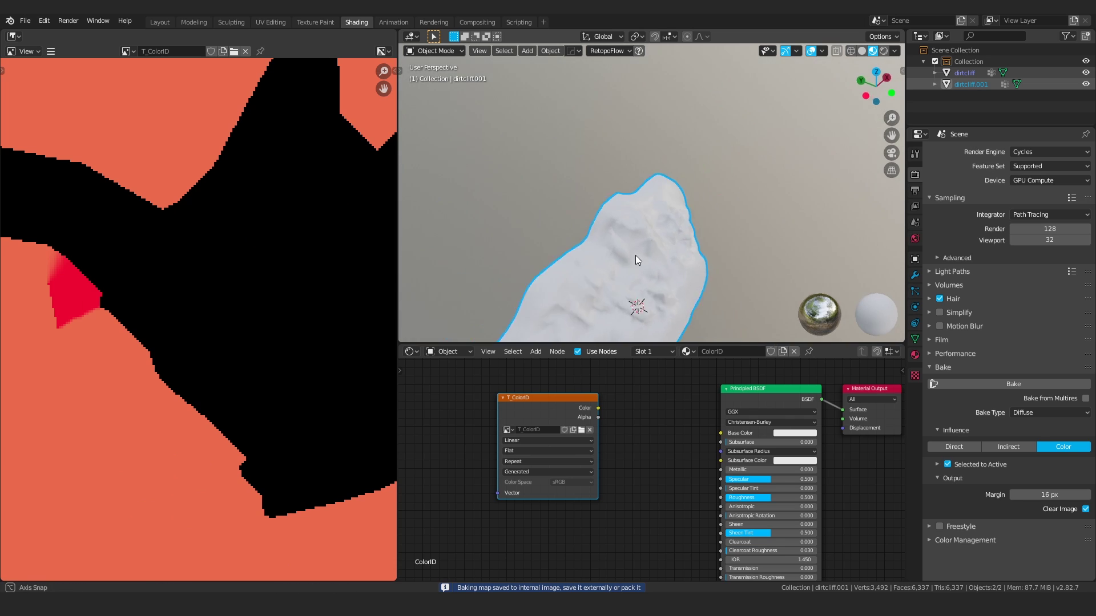
middle_drag(666, 240, 632, 203)
scroll(242, 294, down, 3)
middle_drag(109, 297, 241, 300)
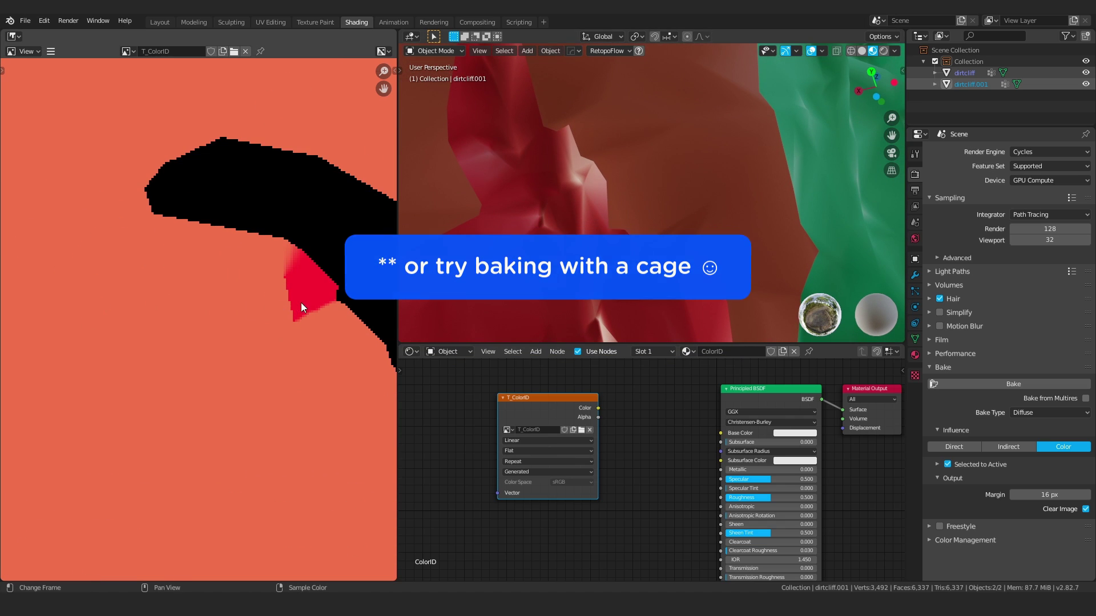
scroll(296, 310, down, 3)
scroll(292, 360, down, 2)
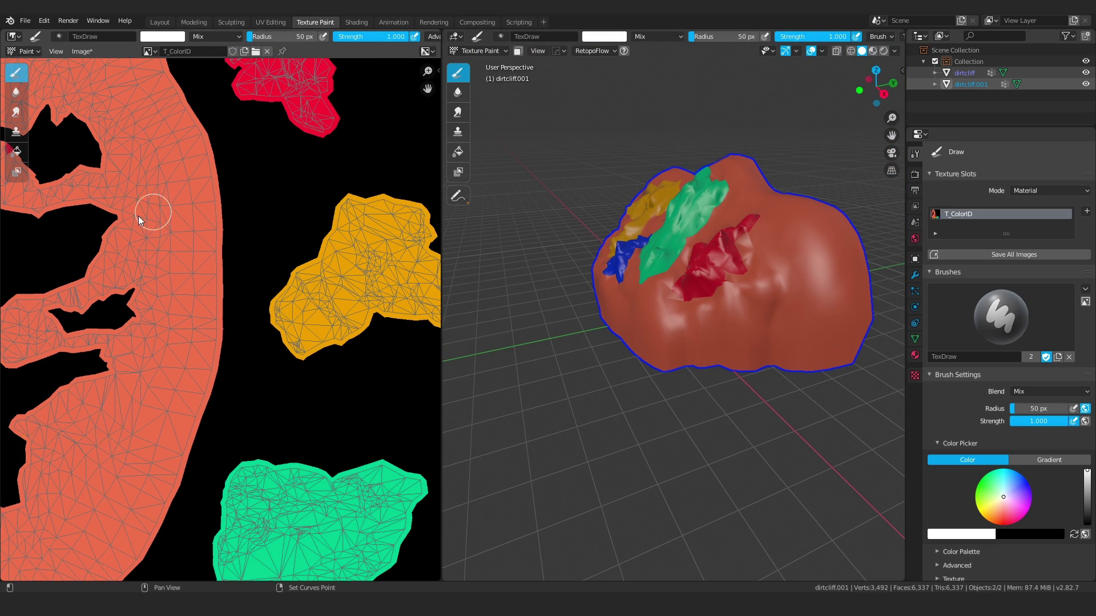
Step: In the Texture Paint workspace, sample the orange island's color and paint over the stray red patch on T_ColorID
scroll(228, 146, up, 4)
scroll(257, 244, up, 7)
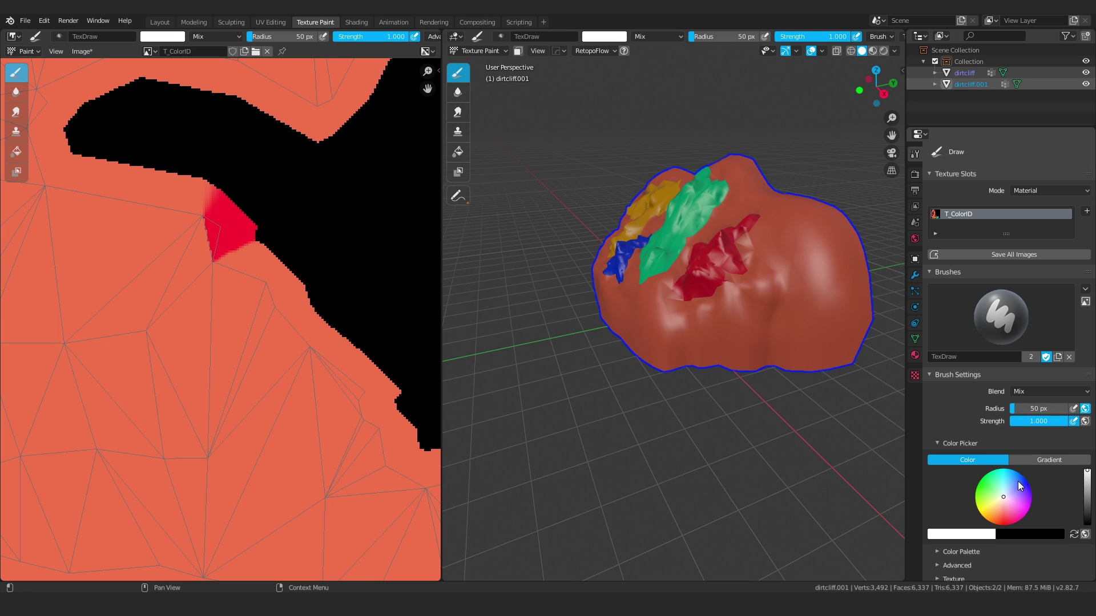
scroll(970, 445, down, 4)
click(962, 444)
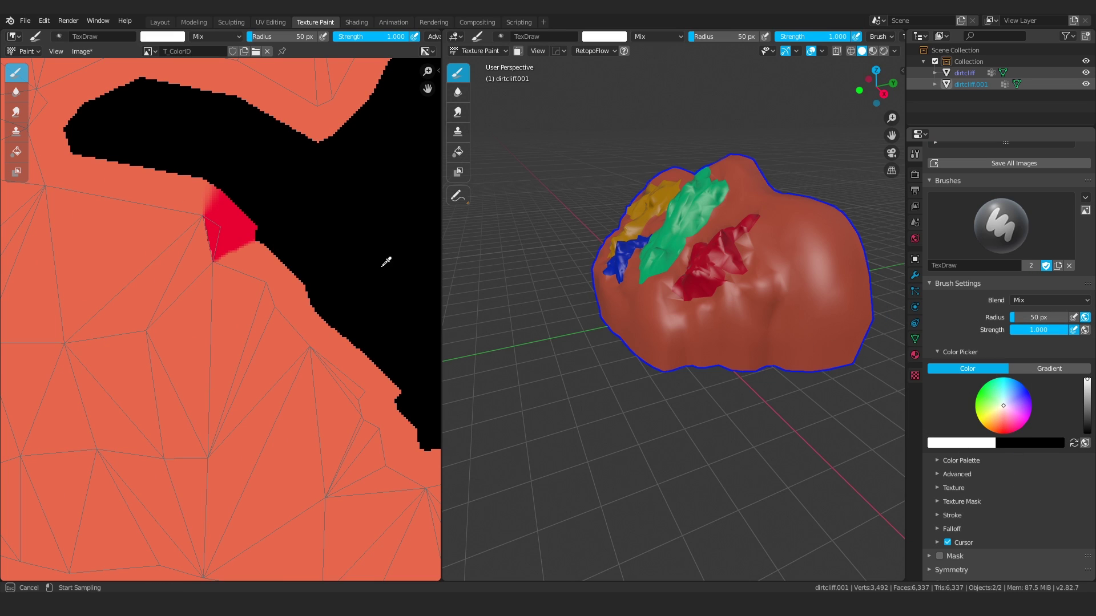
key(s)
mouse_move(232, 214)
mouse_down()
mouse_move(218, 242)
mouse_move(193, 225)
mouse_move(225, 231)
mouse_up()
Step: Set the brush color to the red island's color by sampling it from T_ColorID near the orange bleeding
scroll(225, 231, down, 9)
middle_drag(323, 272, 201, 246)
scroll(262, 163, up, 4)
middle_drag(262, 163, 198, 324)
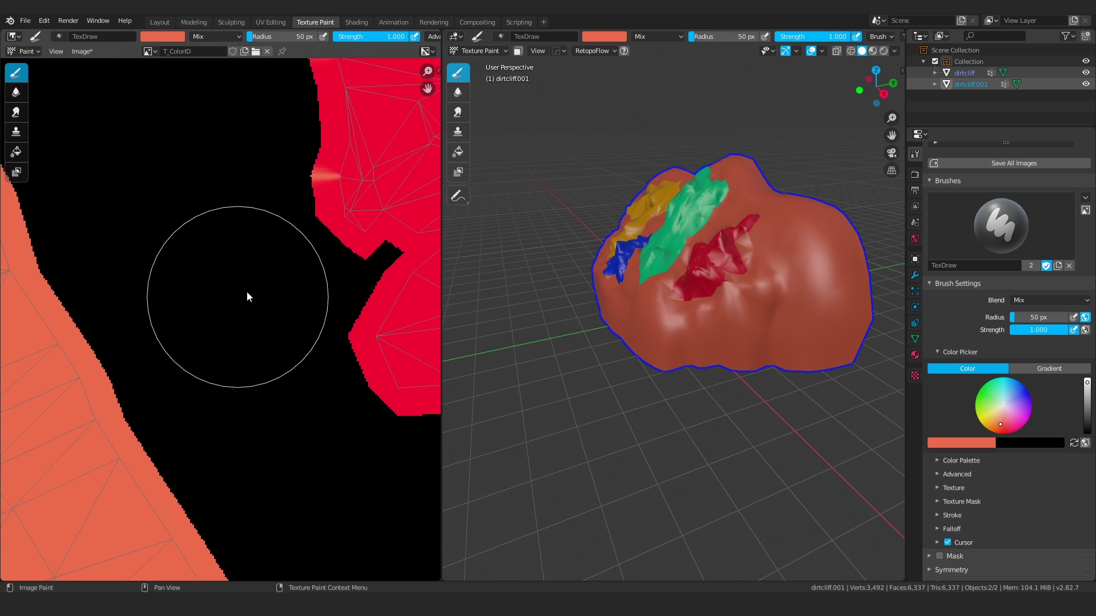
middle_drag(336, 172, 179, 298)
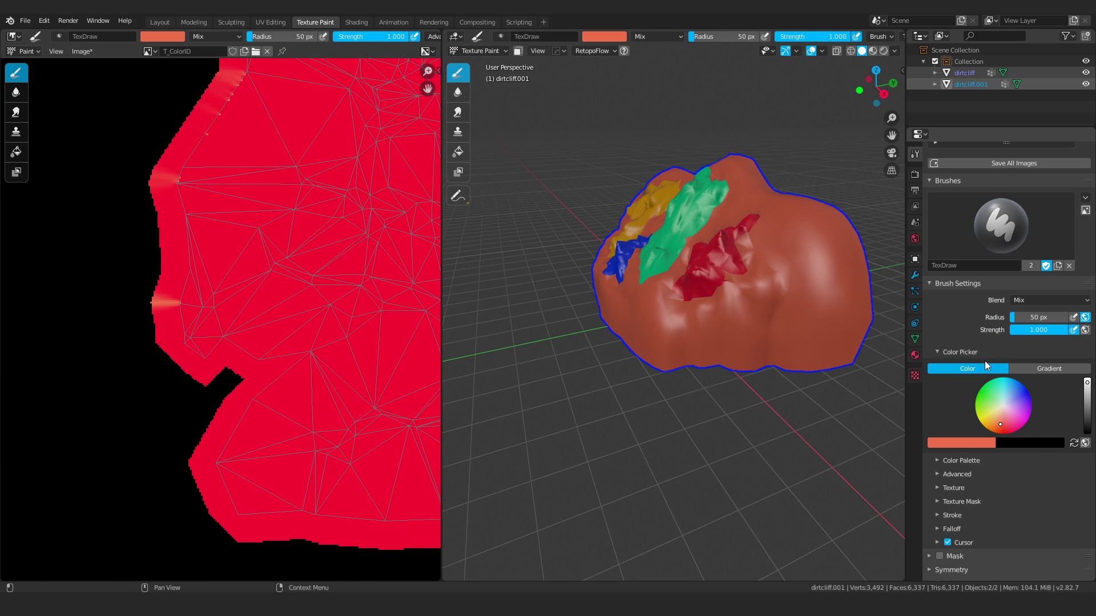
key(ctrl+v)
click(971, 444)
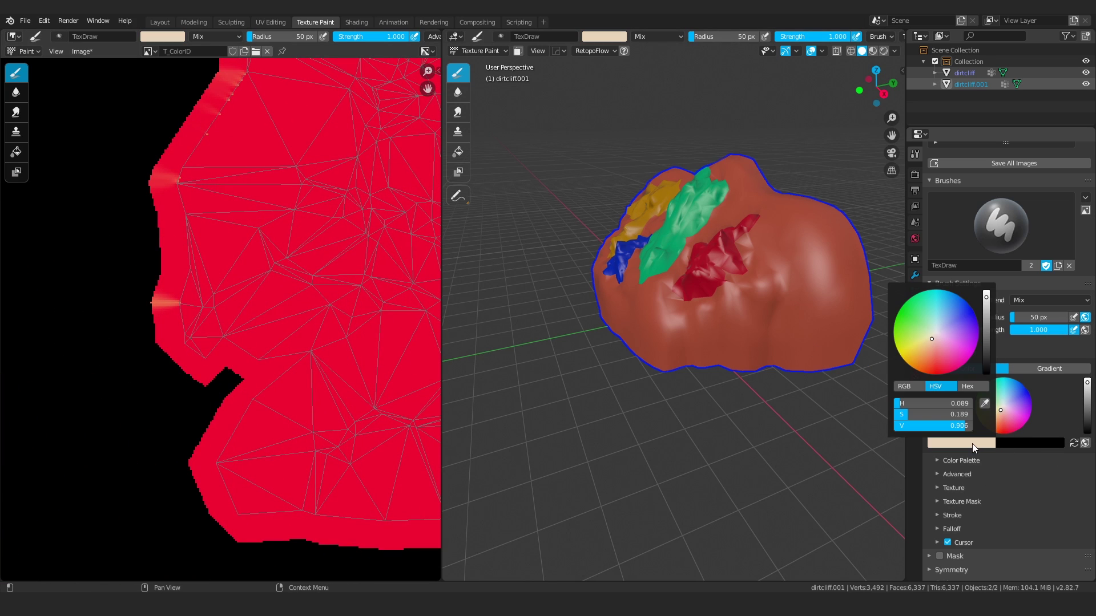
click(984, 404)
click(176, 264)
Step: Paint red over the orange bleeding along the red island's edge and continue around the island's outline
mouse_move(166, 330)
mouse_down()
mouse_move(190, 164)
mouse_move(218, 117)
mouse_up()
middle_drag(235, 170, 224, 344)
drag(251, 274, 313, 175)
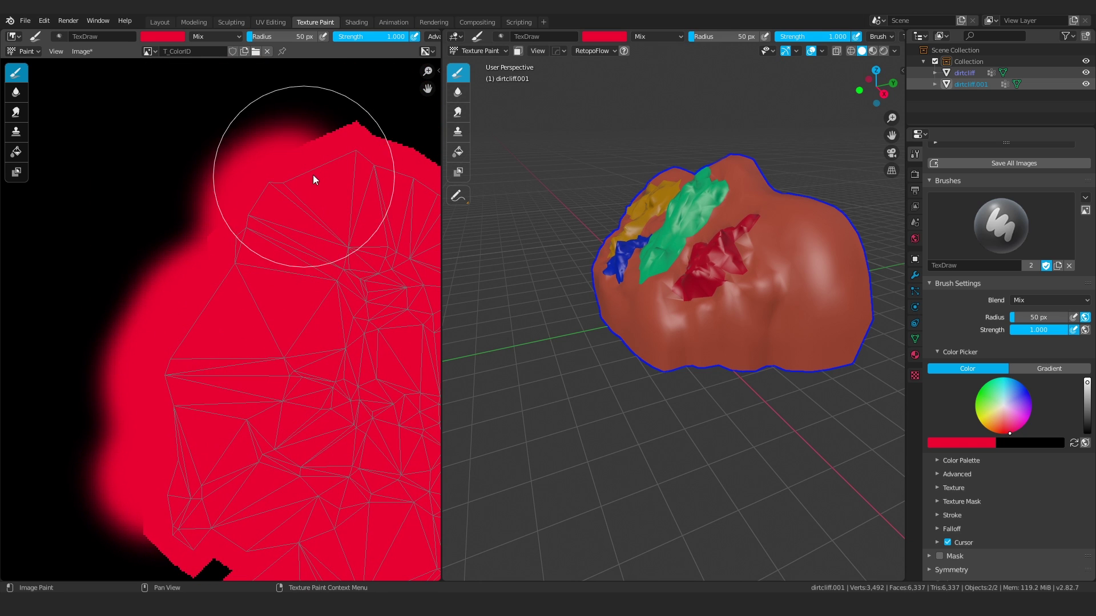
middle_drag(319, 287, 237, 225)
middle_drag(271, 99, 228, 174)
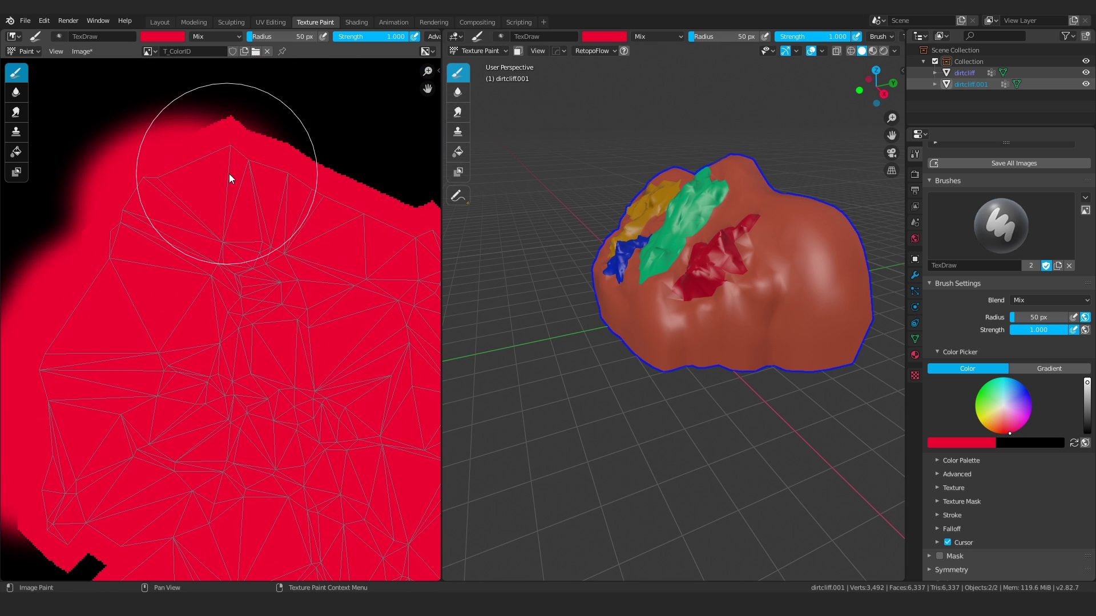
drag(229, 173, 272, 161)
scroll(265, 227, down, 1)
scroll(265, 227, down, 5)
middle_drag(284, 394, 294, 469)
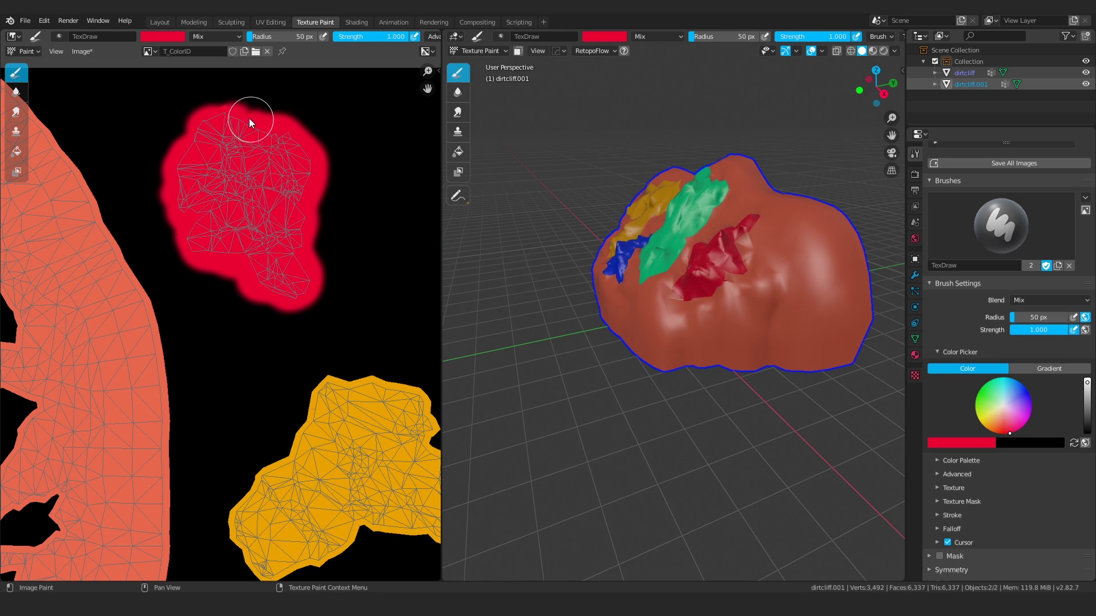
Step: Inspect the edges of the orange, green and yellow islands on T_ColorID for remaining stray colors
scroll(235, 208, down, 4)
scroll(318, 252, up, 6)
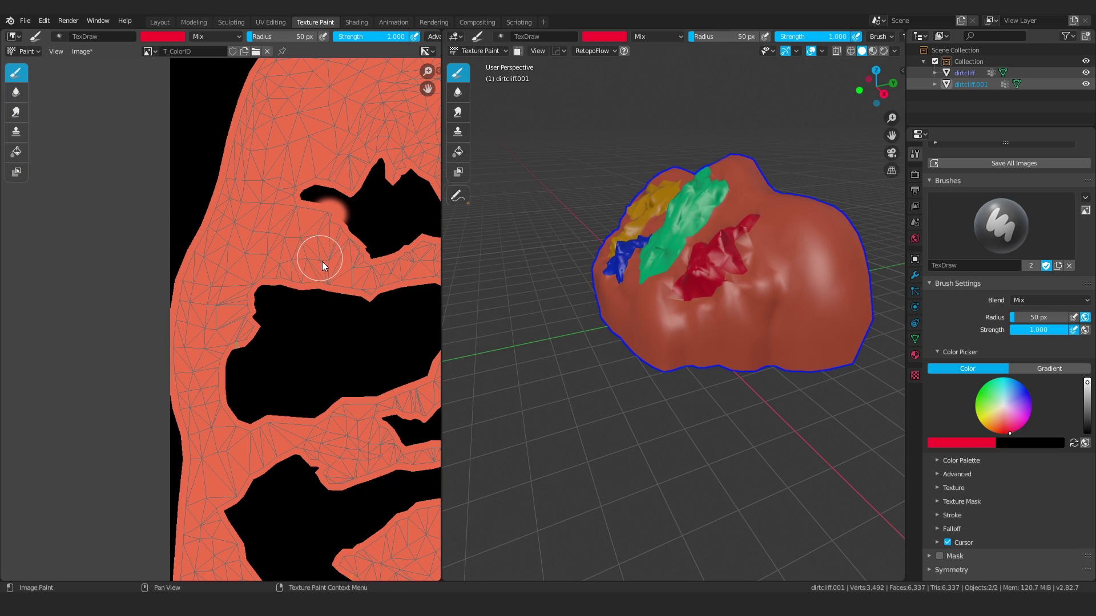
middle_drag(320, 256, 253, 282)
scroll(252, 282, up, 5)
scroll(252, 282, down, 7)
middle_drag(272, 368, 215, 199)
shift+middle_drag(371, 408, 201, 301)
scroll(201, 301, up, 3)
scroll(204, 298, up, 3)
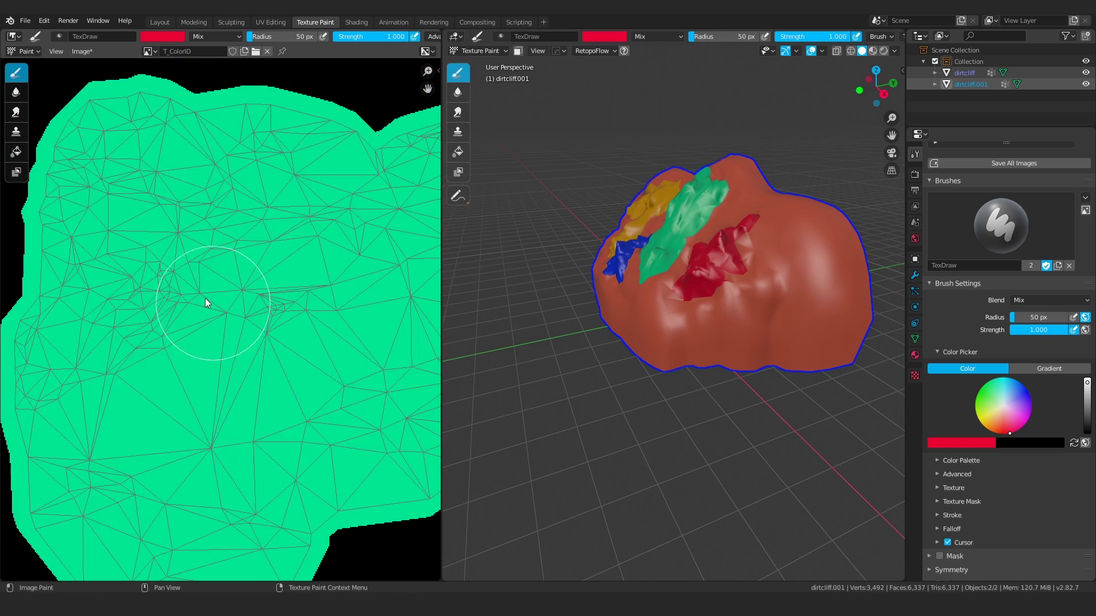
scroll(135, 193, down, 3)
scroll(165, 295, up, 3)
scroll(226, 303, up, 3)
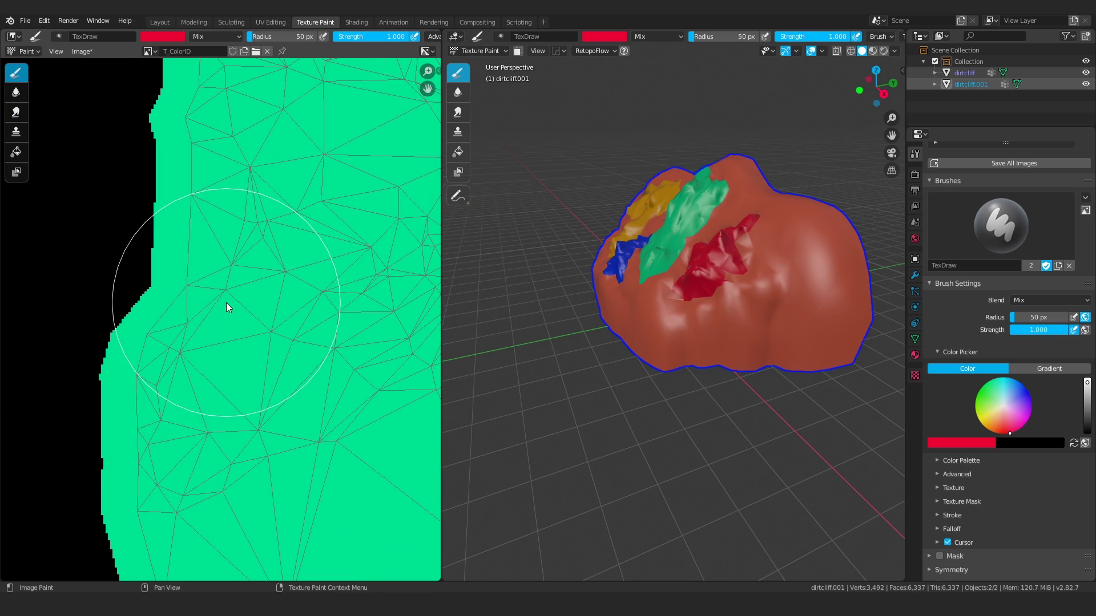
scroll(229, 289, down, 2)
scroll(359, 259, down, 5)
scroll(212, 320, up, 4)
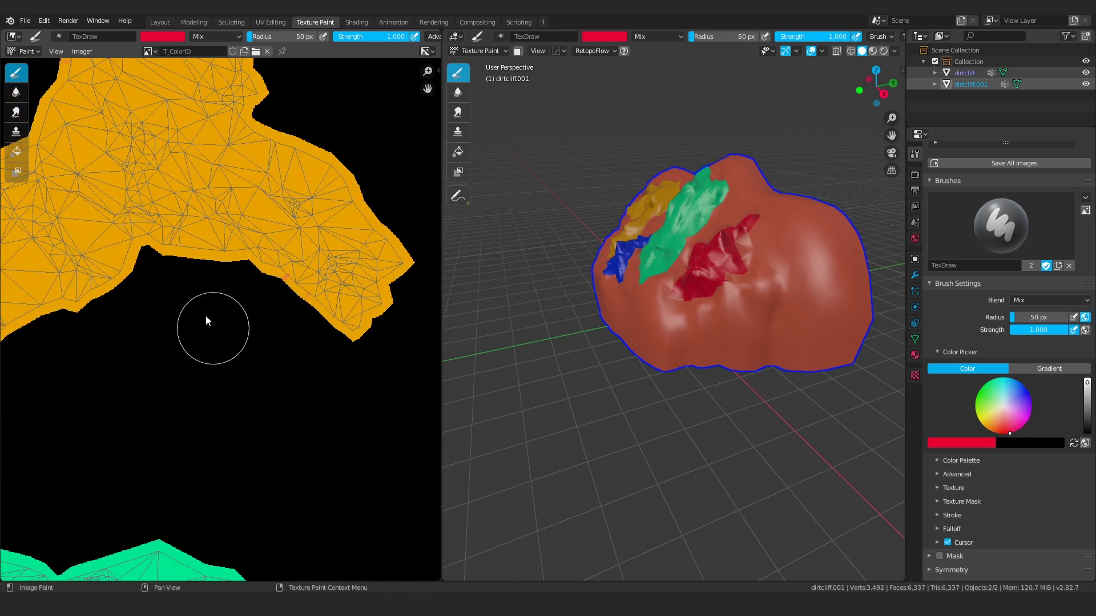
middle_drag(213, 320, 147, 318)
scroll(147, 318, up, 2)
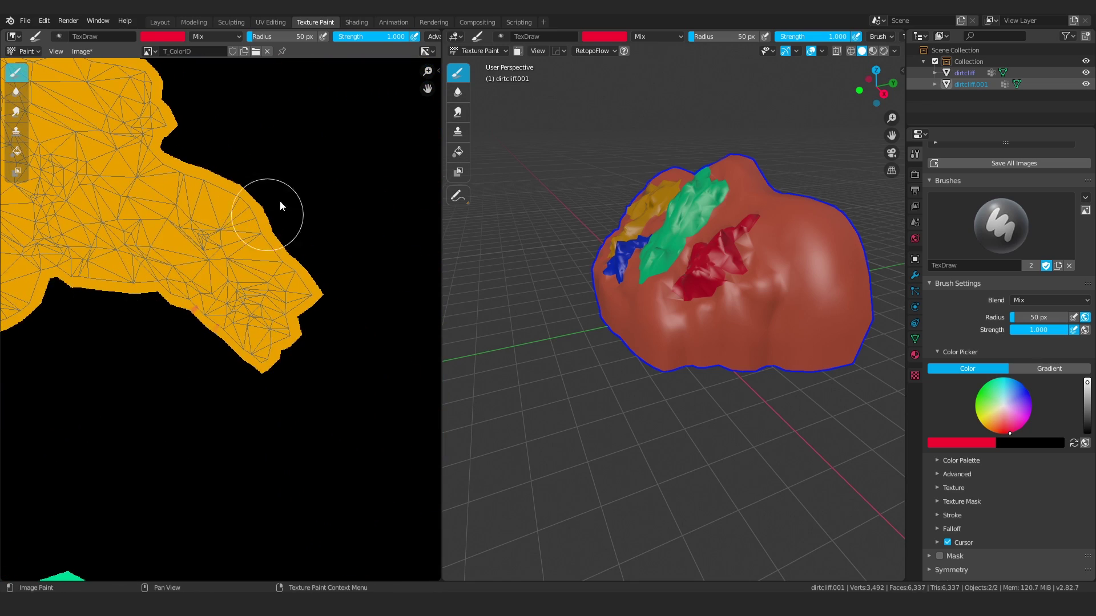
Step: Sample the orange island's color on T_ColorID and paint over the two red bleeding spots on its lower right arm
scroll(135, 268, up, 2)
scroll(264, 319, up, 2)
shift+middle_drag(135, 264, 163, 245)
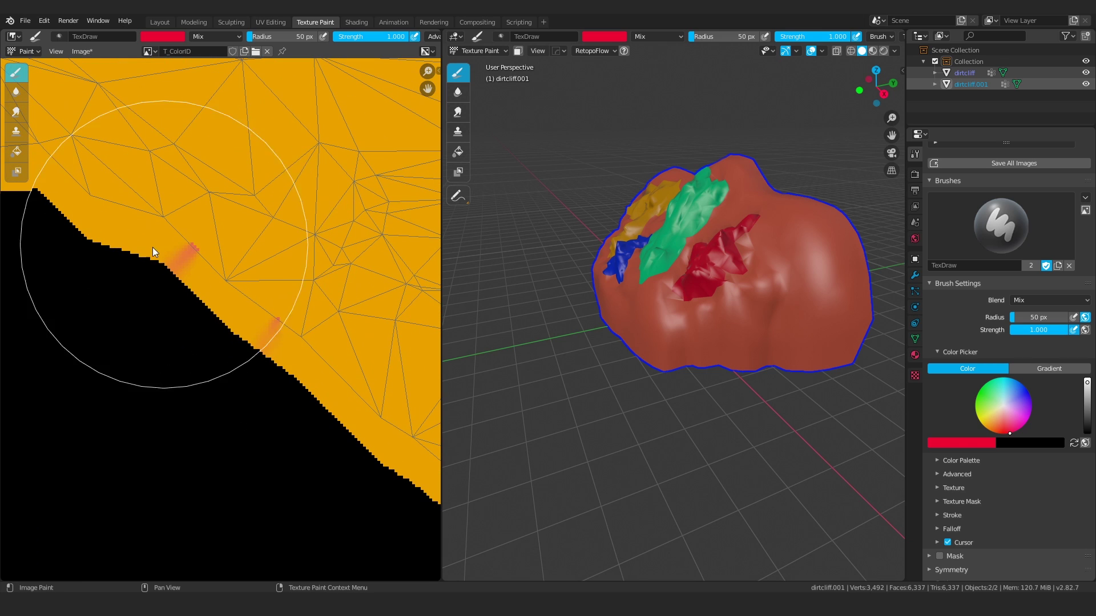
click(973, 441)
click(985, 403)
click(228, 303)
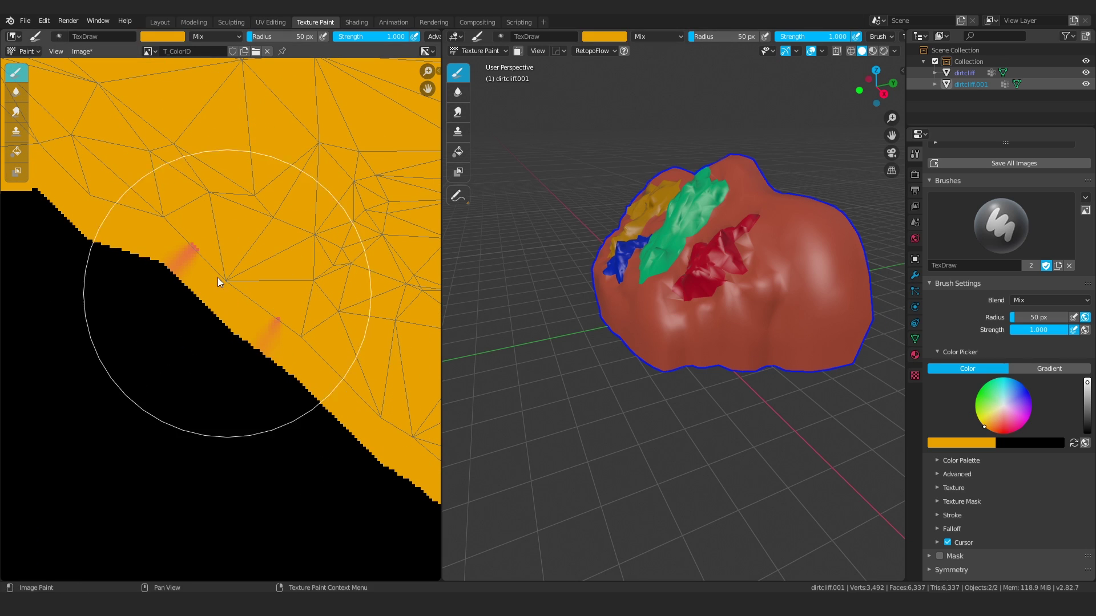
mouse_move(217, 277)
mouse_down()
mouse_move(244, 305)
mouse_move(232, 276)
mouse_move(274, 293)
mouse_move(160, 237)
mouse_move(313, 366)
mouse_up()
Step: Dab orange over the outer edges of the orange island's upper left side and the end of its left arm
scroll(226, 263, down, 4)
shift+middle_drag(209, 242, 287, 408)
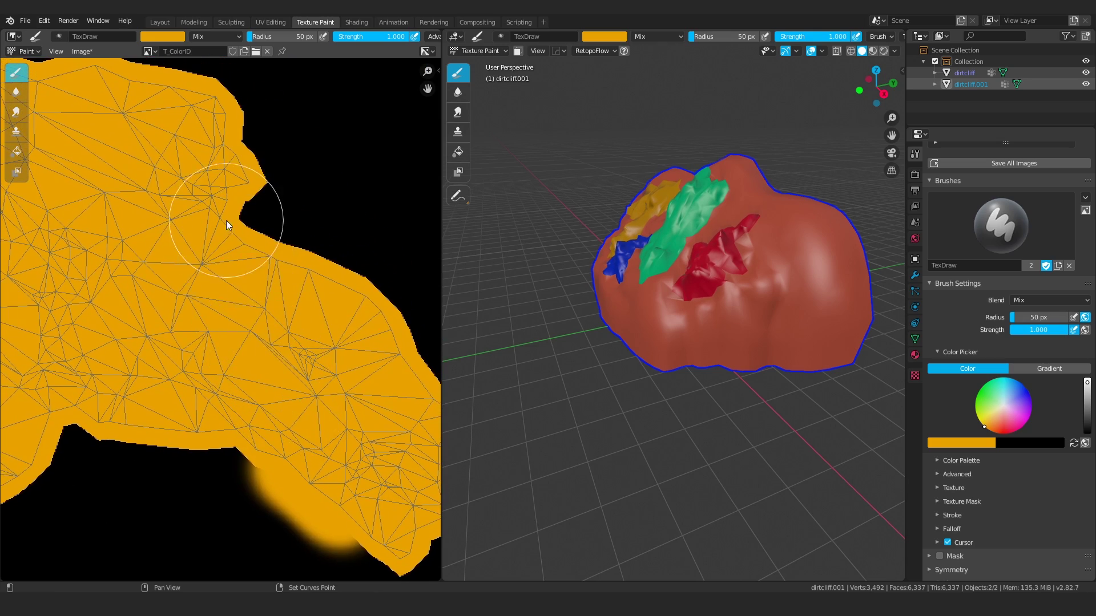
middle_drag(227, 224, 402, 359)
drag(143, 260, 135, 244)
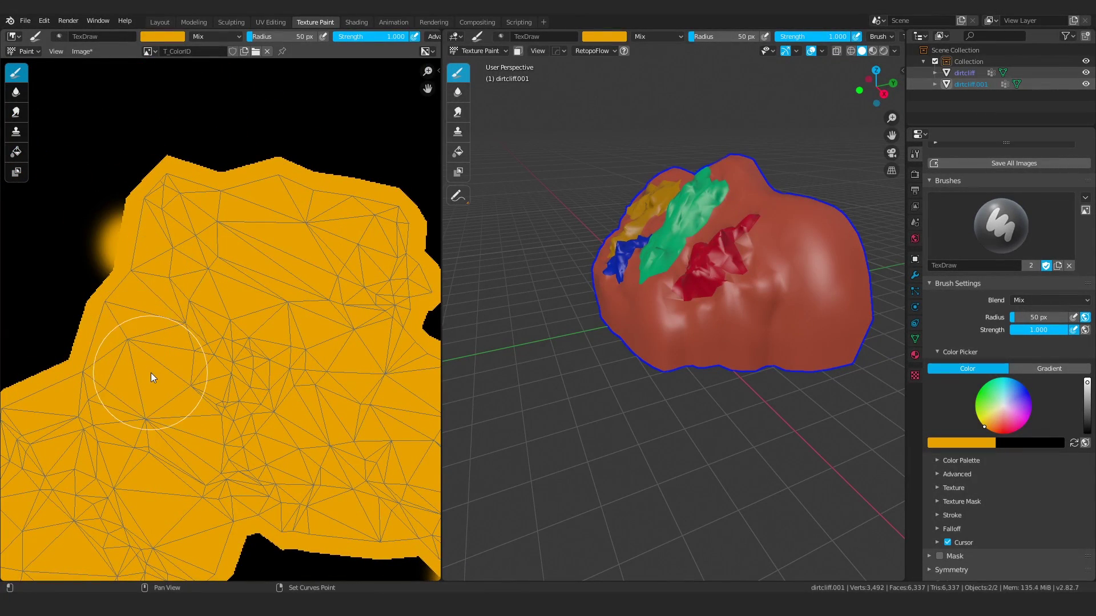
middle_drag(151, 377, 269, 220)
mouse_move(59, 379)
mouse_down()
mouse_move(42, 385)
mouse_move(95, 361)
mouse_up()
mouse_move(366, 351)
shift+middle_down()
mouse_move(152, 343)
mouse_move(325, 283)
shift+middle_up()
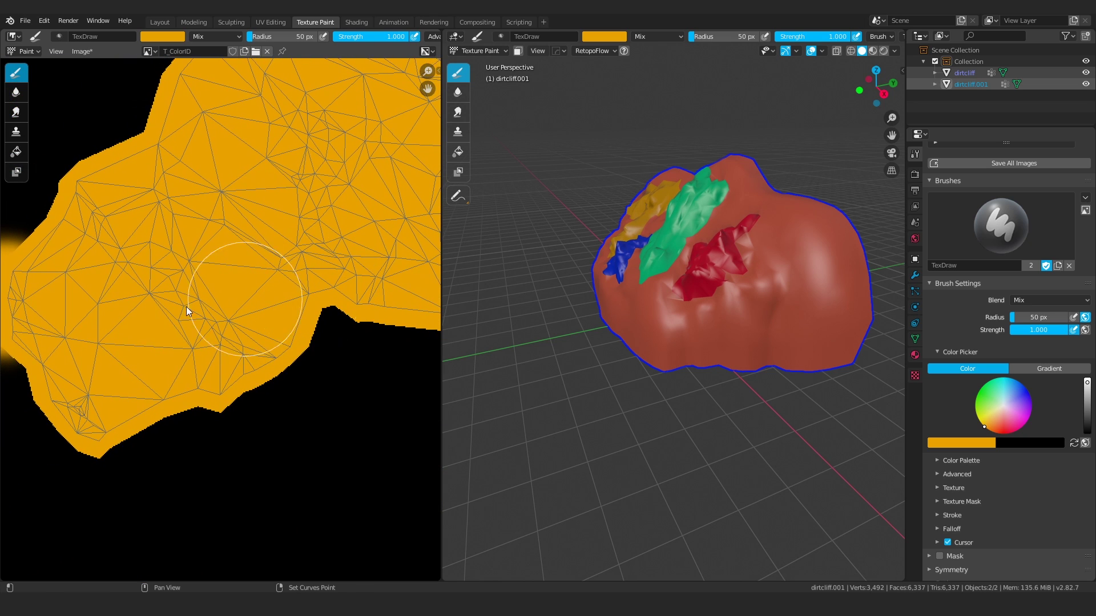
mouse_move(389, 253)
shift+middle_down()
mouse_move(345, 281)
mouse_move(73, 348)
mouse_move(23, 340)
shift+middle_up()
Step: Inspect the edges of the blue, salmon and green islands on T_ColorID for remaining color bleeding
shift+middle_drag(196, 293, 276, 457)
scroll(262, 364, down, 6)
shift+middle_drag(303, 198, 264, 294)
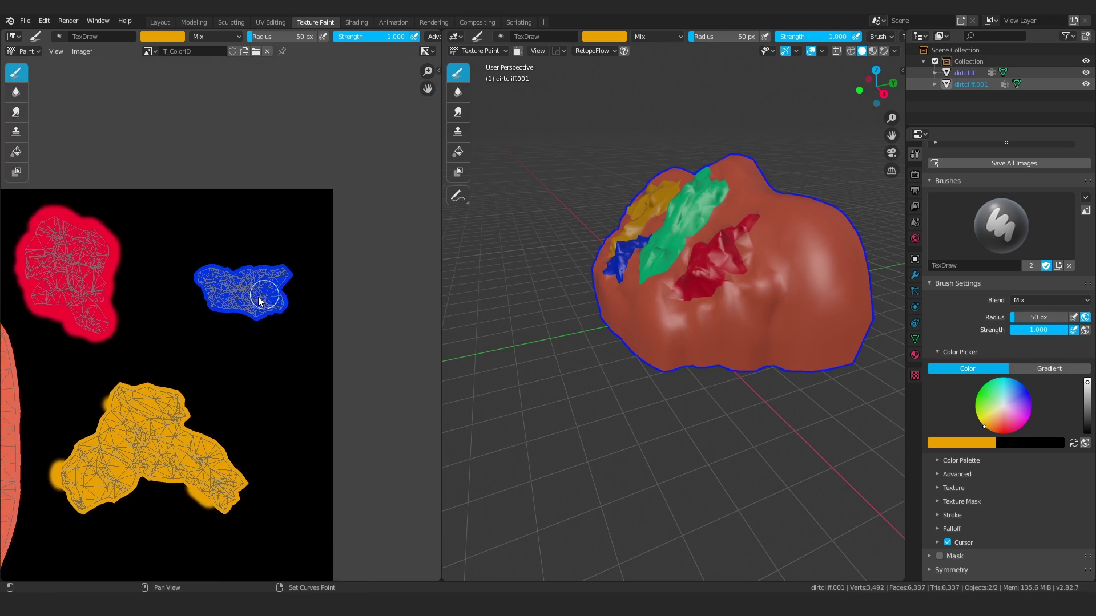
scroll(259, 294, up, 8)
shift+middle_drag(276, 228, 138, 345)
scroll(137, 346, down, 12)
shift+middle_drag(114, 402, 227, 282)
scroll(233, 365, up, 6)
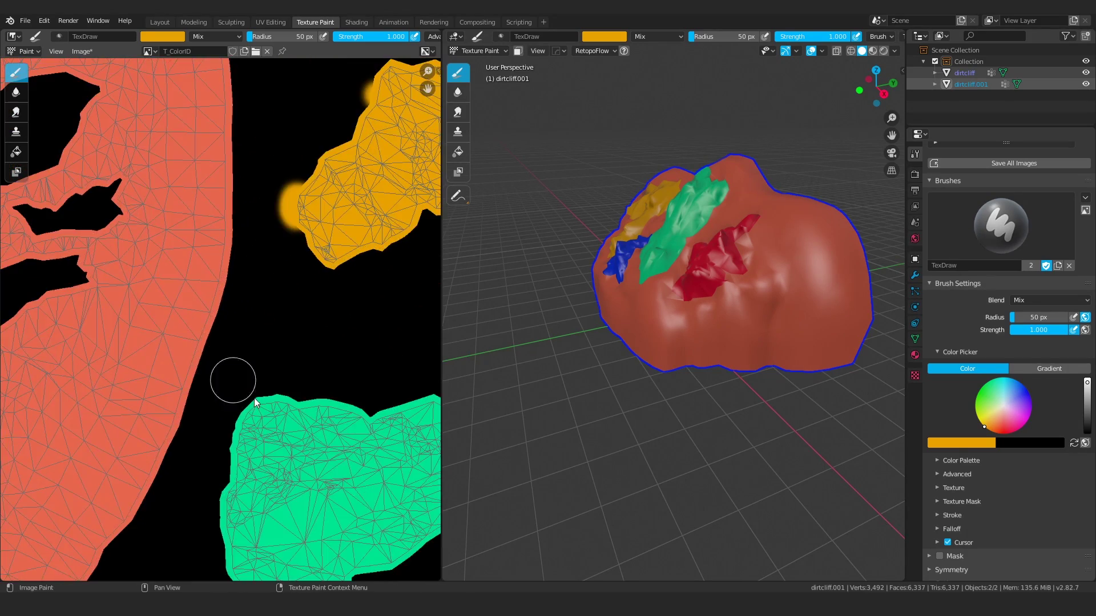
scroll(369, 325, up, 3)
scroll(335, 237, up, 3)
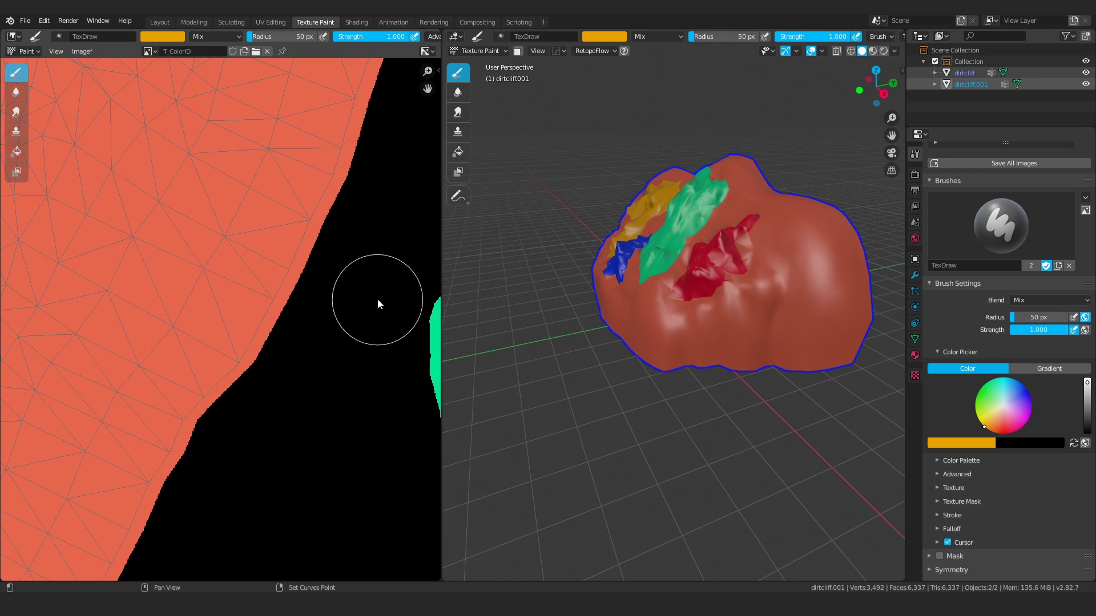
middle_drag(377, 304, 122, 286)
mouse_move(311, 310)
middle_down()
mouse_move(205, 279)
mouse_move(112, 305)
middle_up()
scroll(162, 282, down, 5)
scroll(86, 262, up, 3)
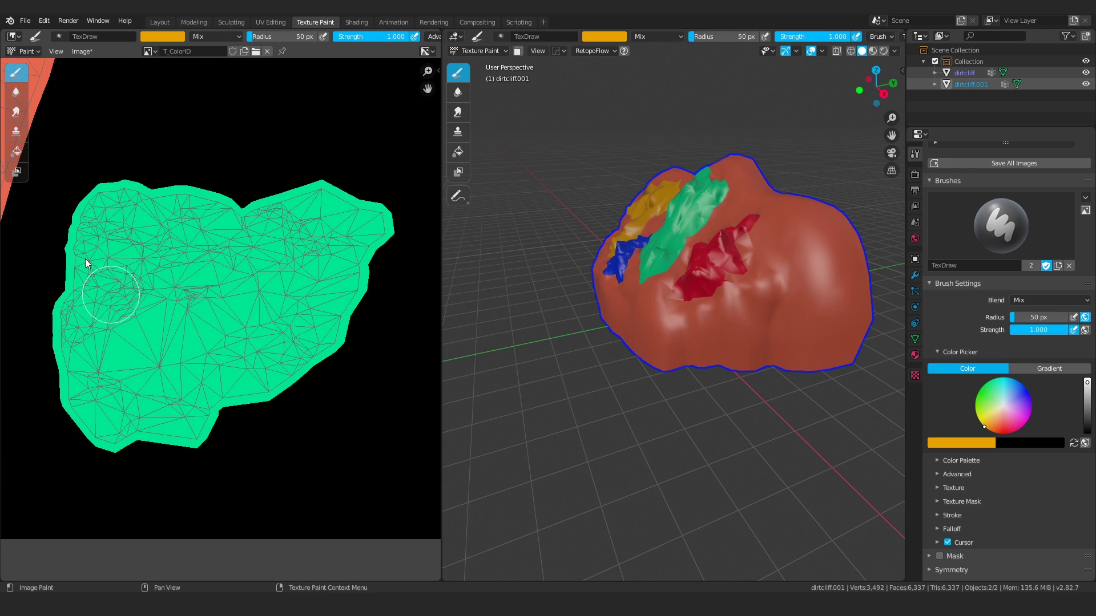
scroll(135, 251, down, 4)
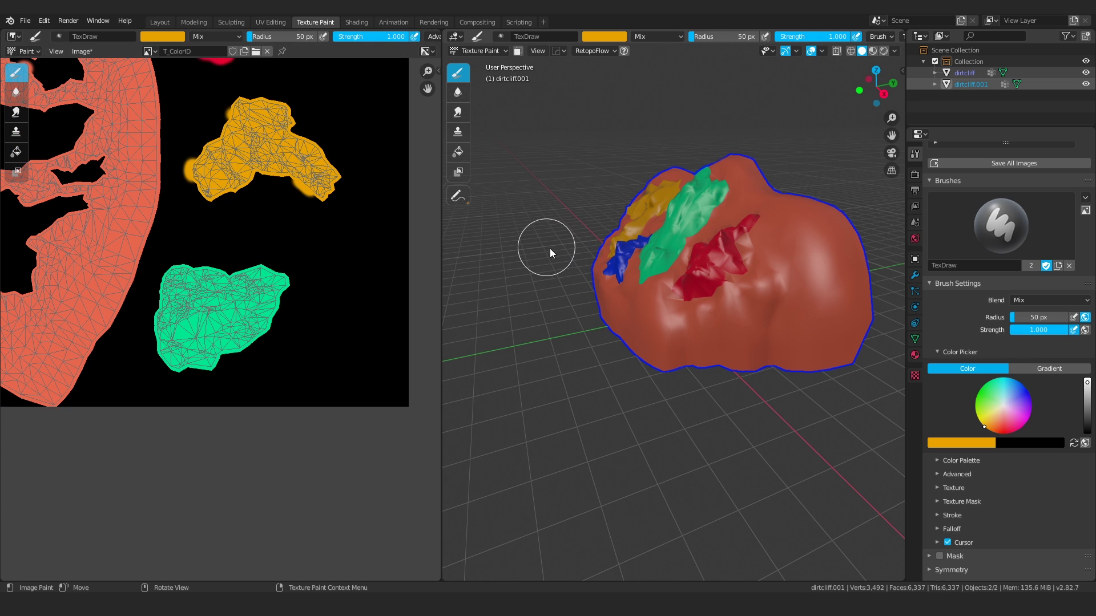
Step: Examine the cliff from several angles in the Texture Paint viewport and in the Layout workspace
mouse_move(550, 248)
middle_down()
mouse_move(652, 287)
mouse_move(555, 251)
middle_up()
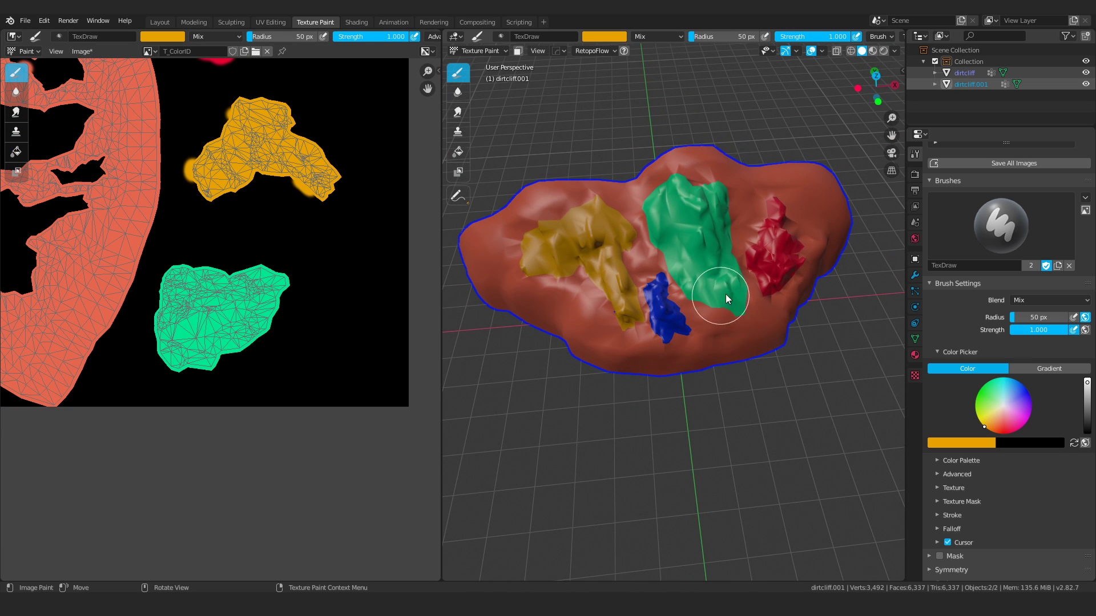
scroll(602, 334, down, 5)
scroll(612, 323, up, 5)
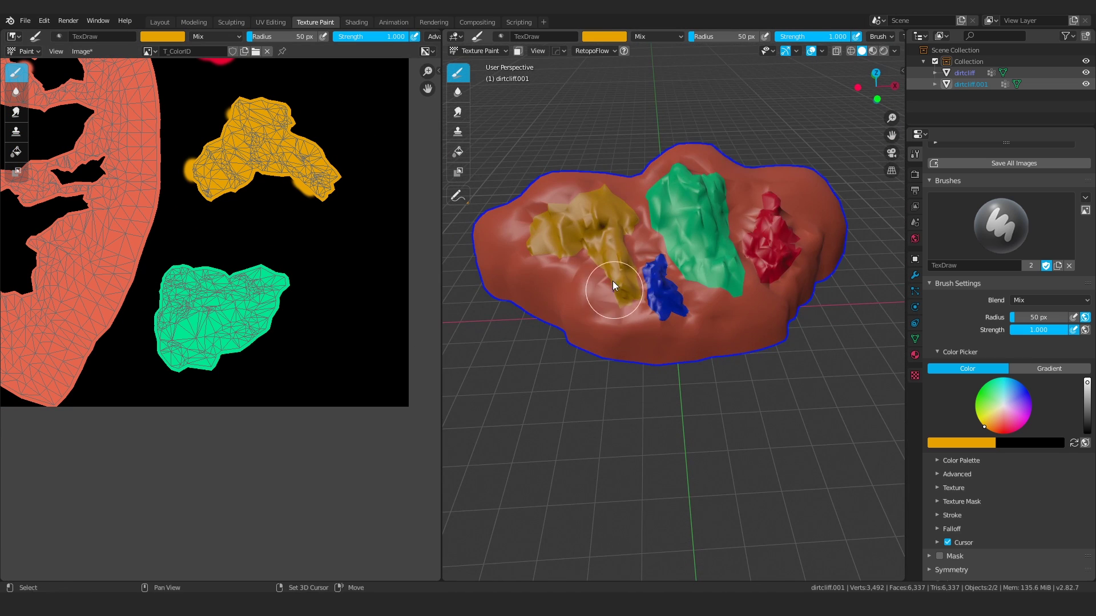
middle_drag(611, 280, 590, 319)
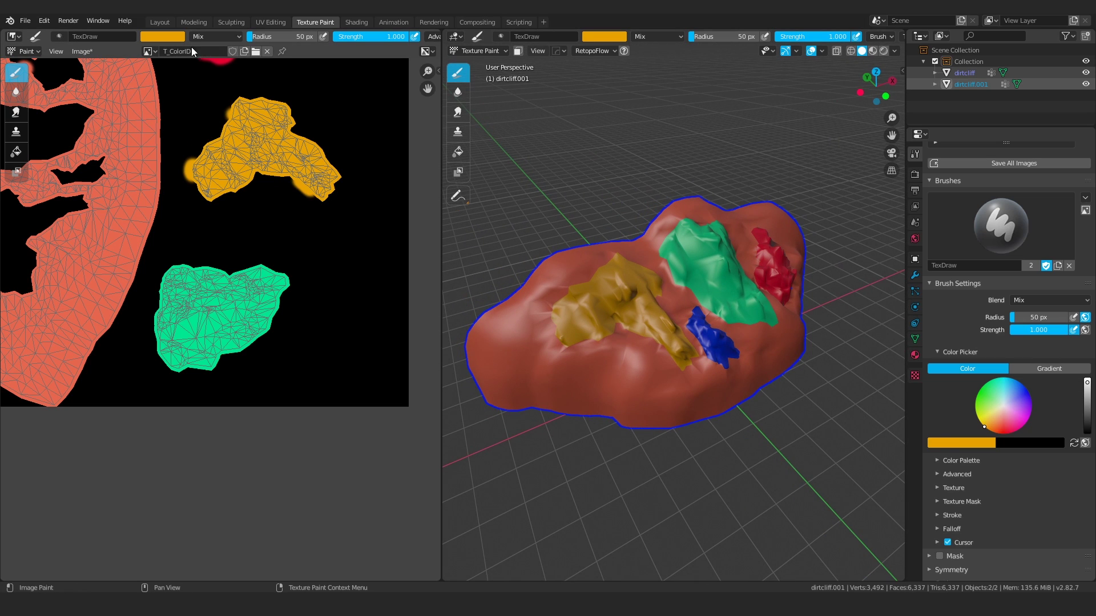
double_click(159, 22)
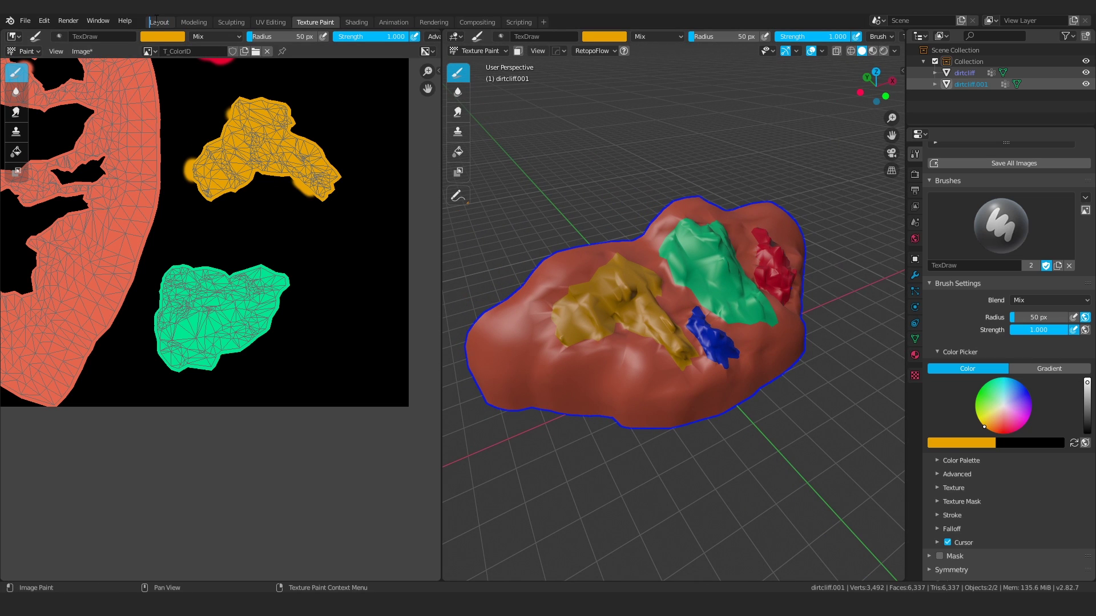
click(159, 22)
scroll(352, 282, down, 3)
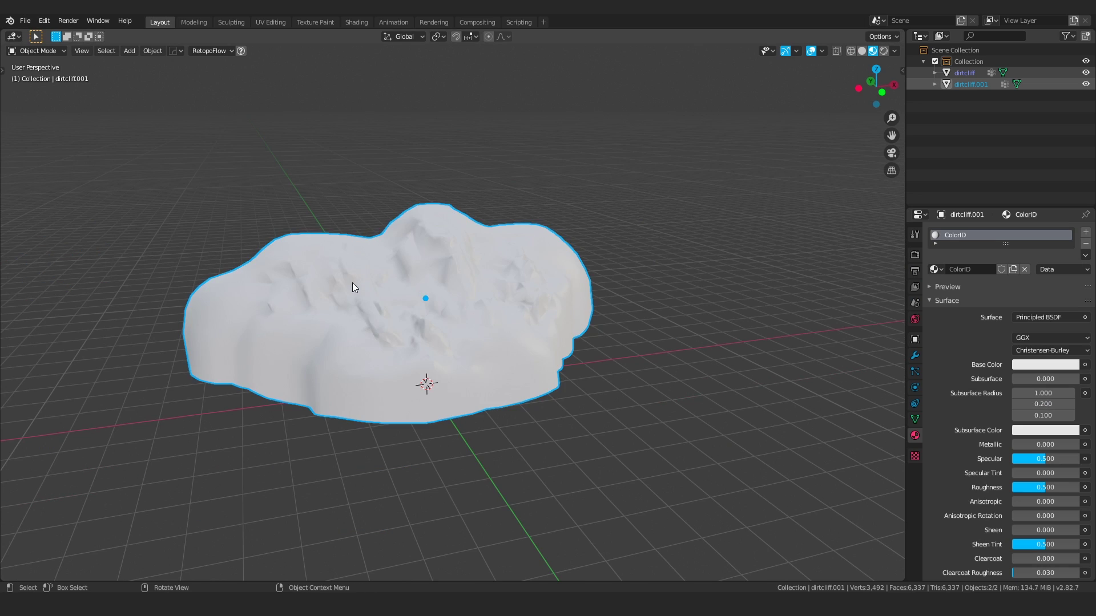
key(x)
key(z)
click(333, 273)
mouse_move(323, 249)
middle_down()
mouse_move(355, 266)
mouse_move(364, 245)
mouse_move(356, 272)
mouse_move(895, 251)
middle_up()
key(z)
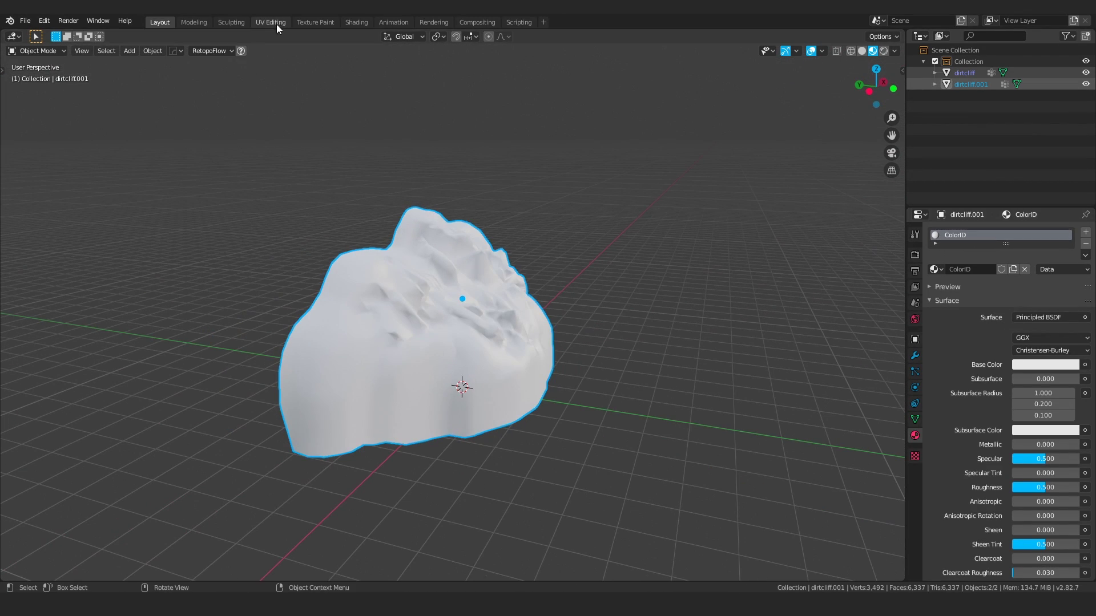
Step: In the Shading workspace, connect T_ColorID's Color output to the Principled BSDF's Base Color and view the cliff in Layout
click(351, 22)
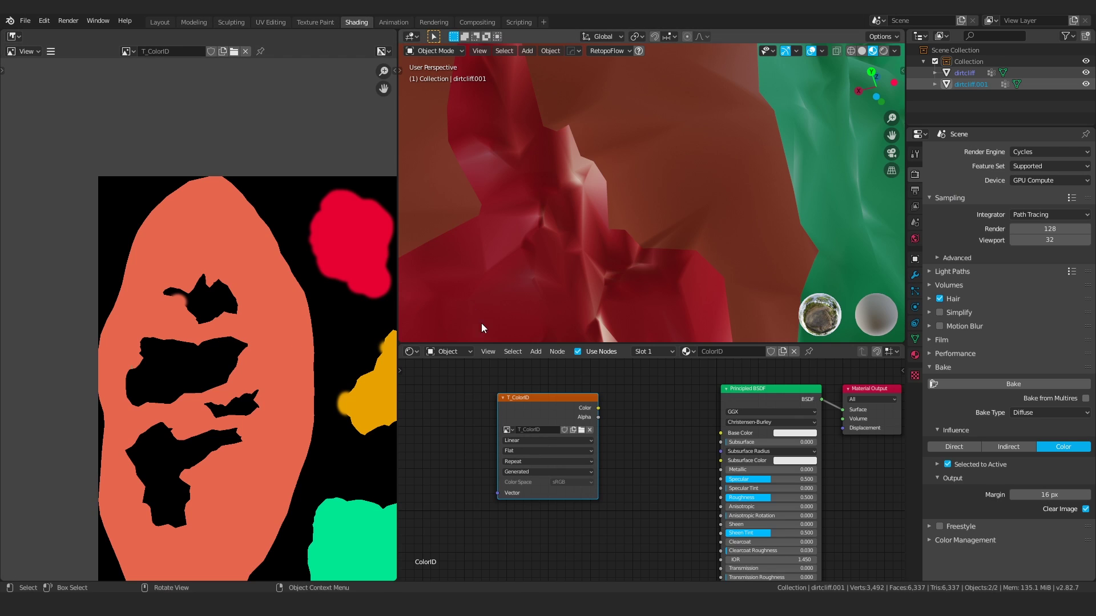
middle_drag(446, 419, 418, 413)
drag(571, 401, 592, 407)
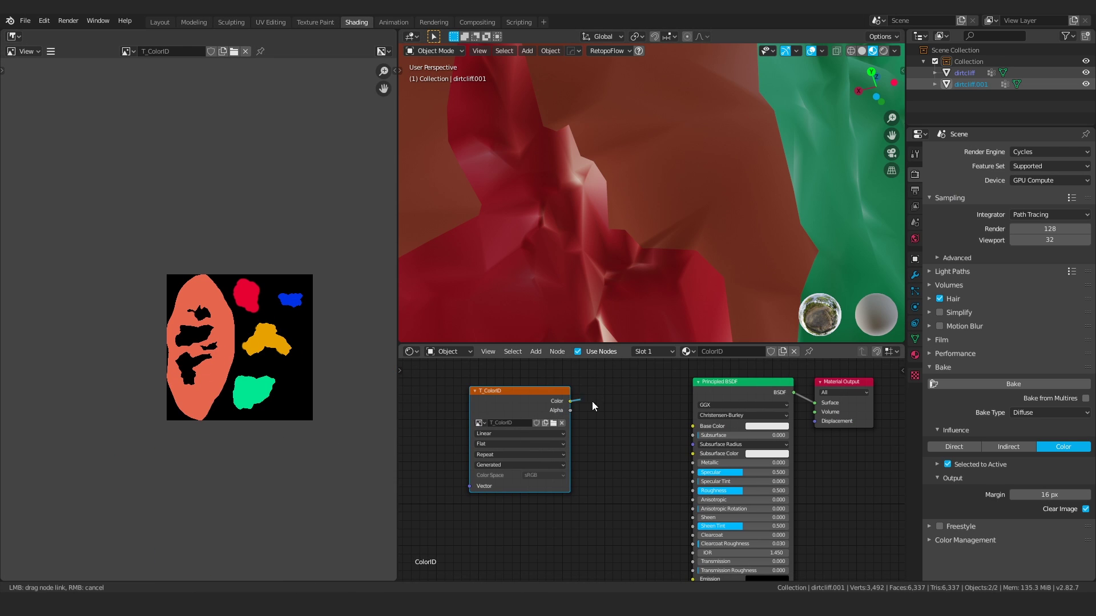
drag(693, 426, 692, 427)
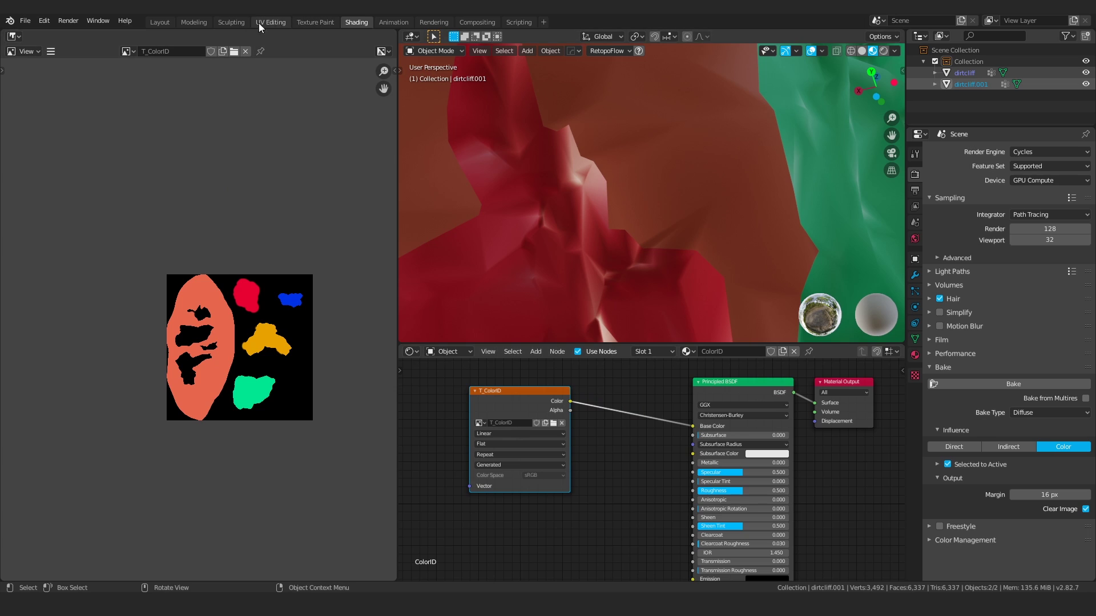
click(158, 22)
middle_drag(458, 253, 468, 273)
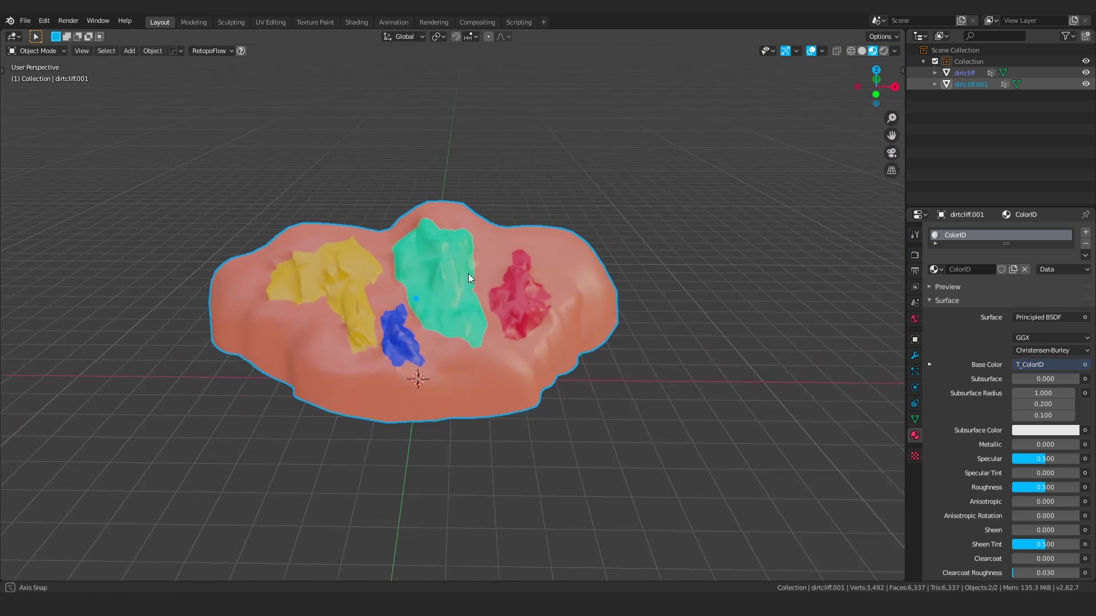
key(g)
key(x)
right_click(517, 289)
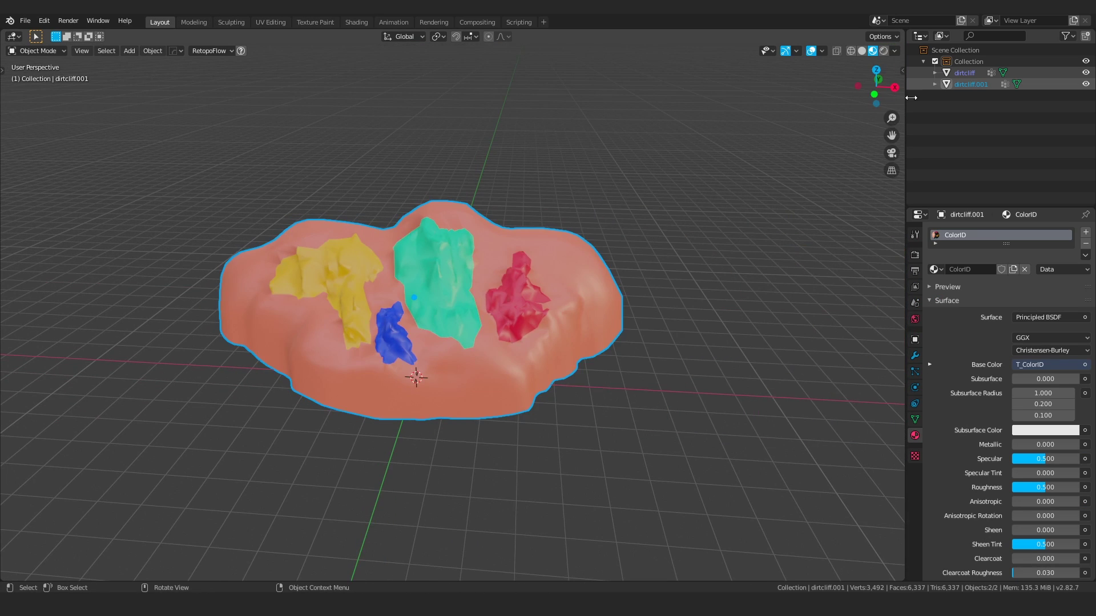
Step: Select only the original dirtcliff object and move it 5.77 m along the Y axis, away from the duplicate
click(954, 83)
click(964, 73)
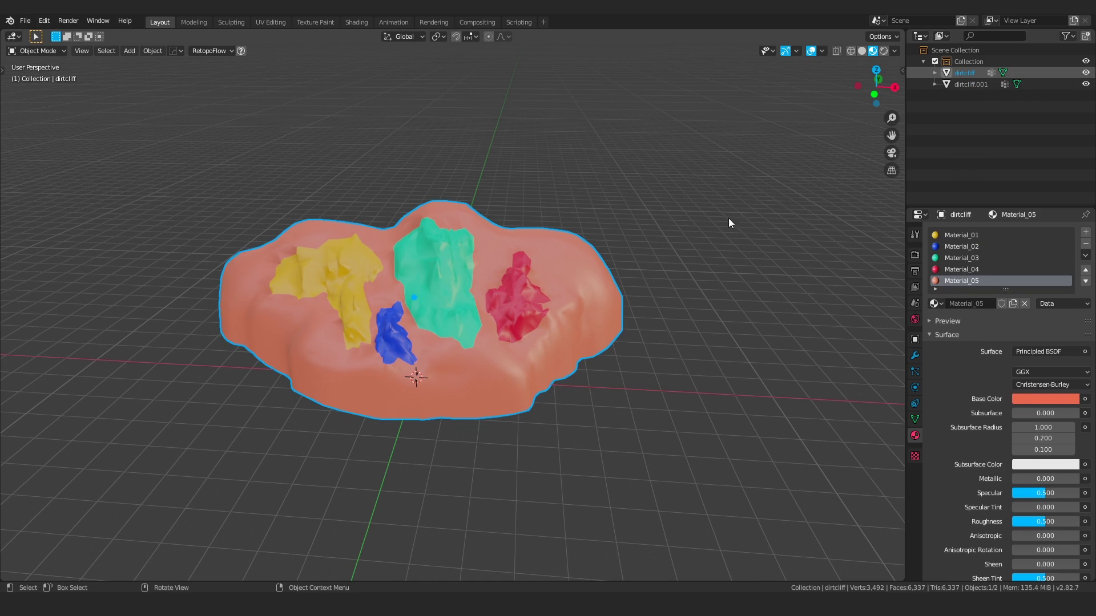
middle_drag(728, 218, 610, 265)
key(g)
key(y)
click(398, 270)
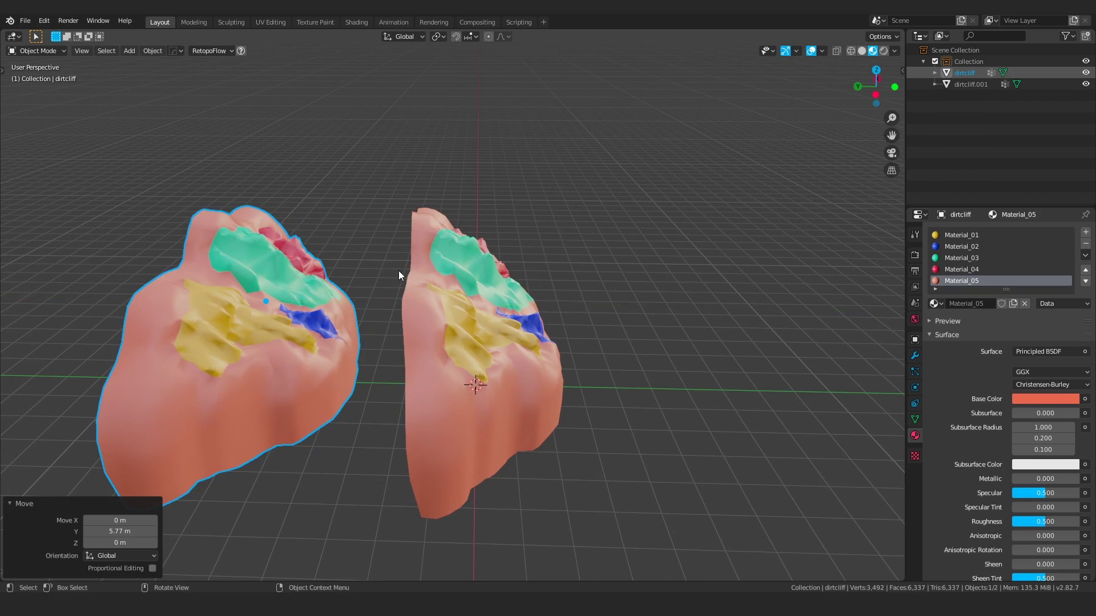
Step: Compare the two cliffs up close and check the material slots of the duplicate dirtcliff.001
middle_drag(398, 270, 446, 202)
scroll(380, 238, up, 3)
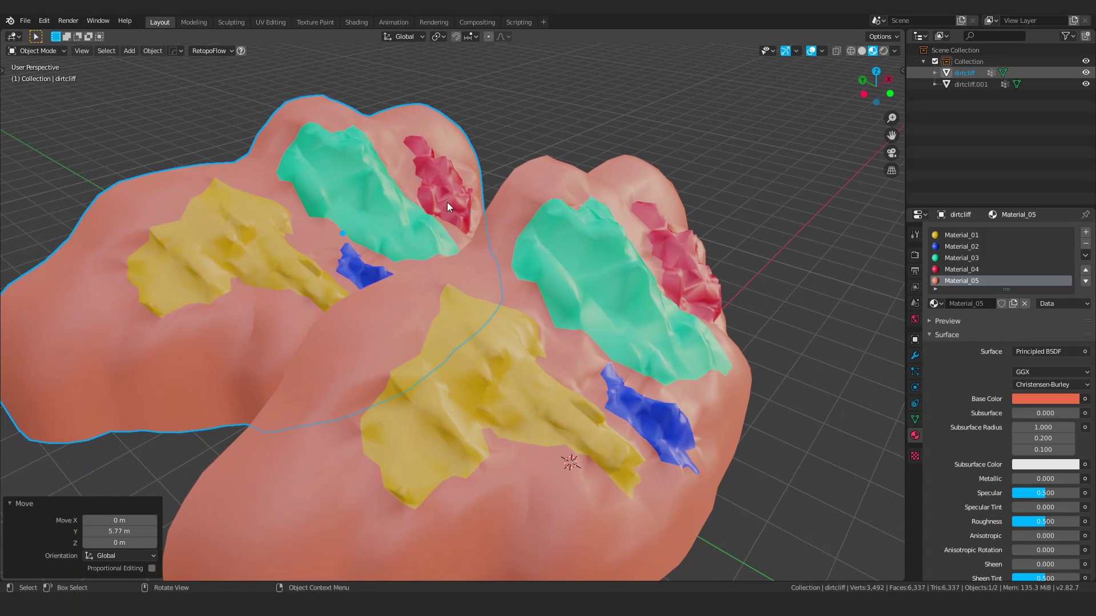
click(673, 295)
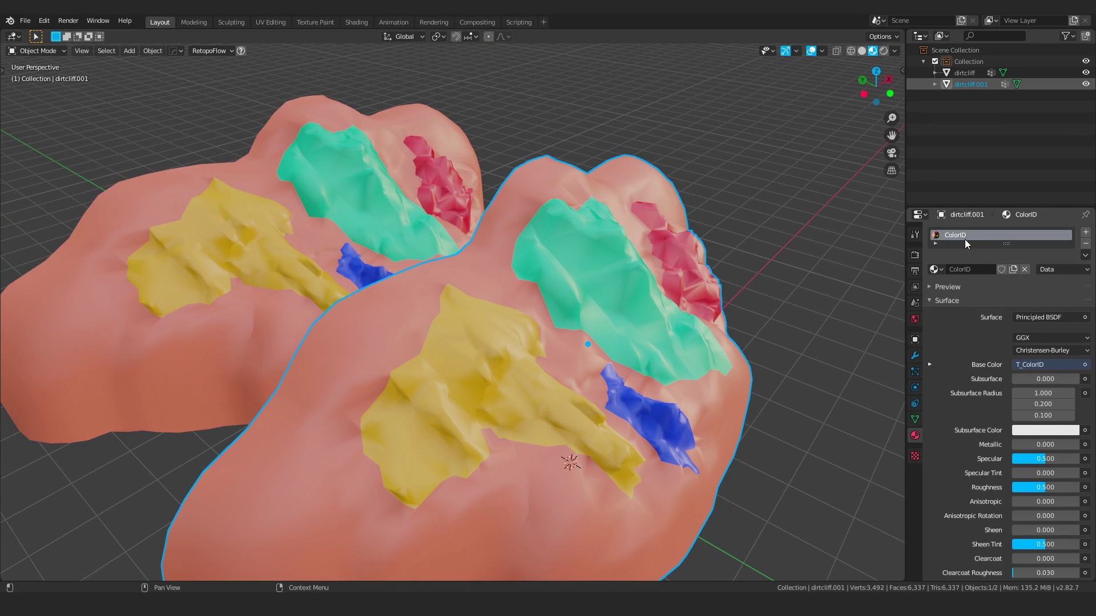
Step: Hide the original multi-material dirtcliff object
click(368, 207)
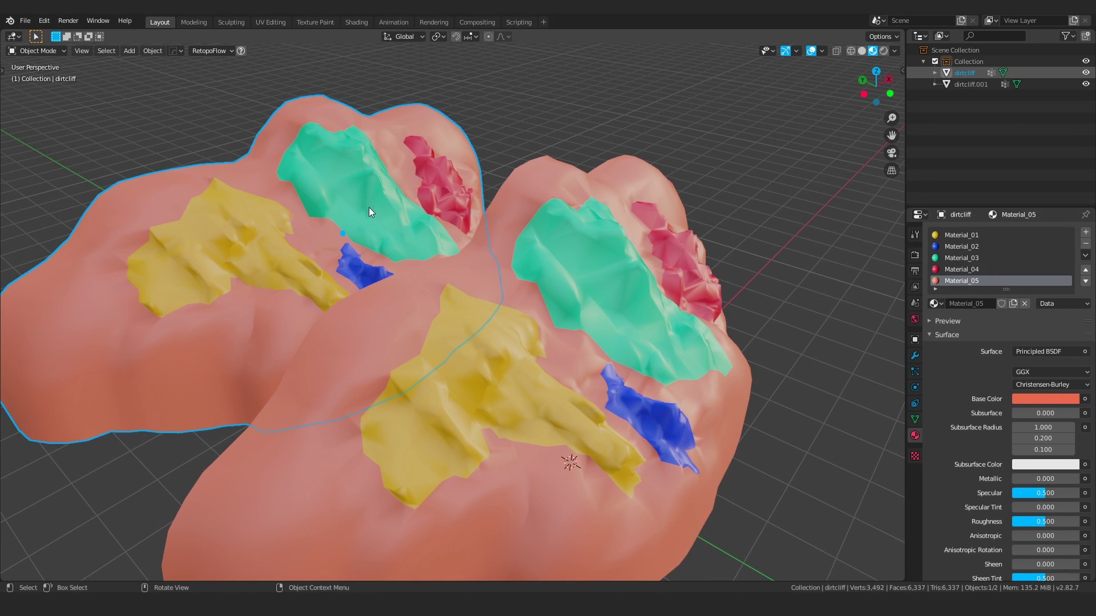
key(x)
key(Delete)
Step: Rename the dirtcliff.001 object as Baked
click(967, 84)
double_click(965, 83)
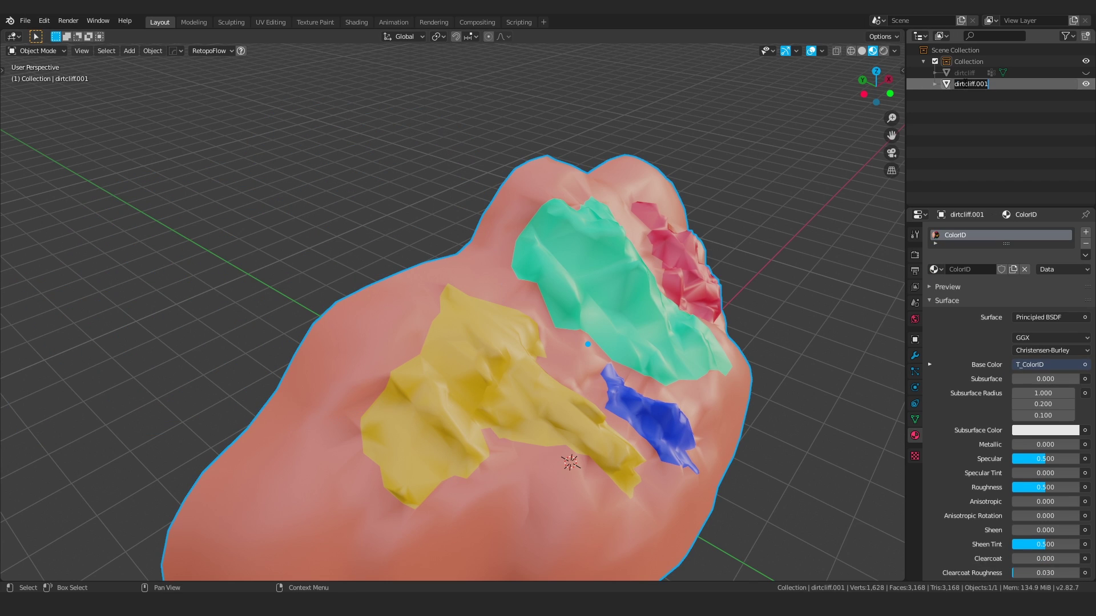
text(Baked)
key(Return)
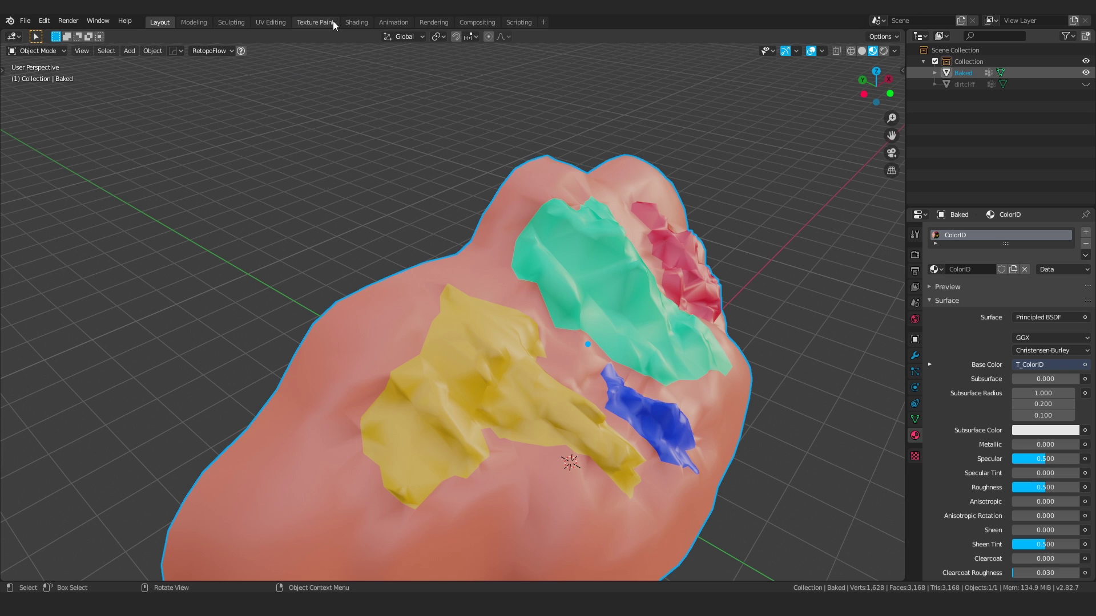
Step: Switch to the Shading workspace and bring the whole T_ColorID map into view in the image editor
click(356, 22)
mouse_move(464, 409)
middle_down()
mouse_move(502, 401)
mouse_move(488, 406)
mouse_move(496, 412)
middle_up()
scroll(508, 411, up, 2)
scroll(152, 138, up, 3)
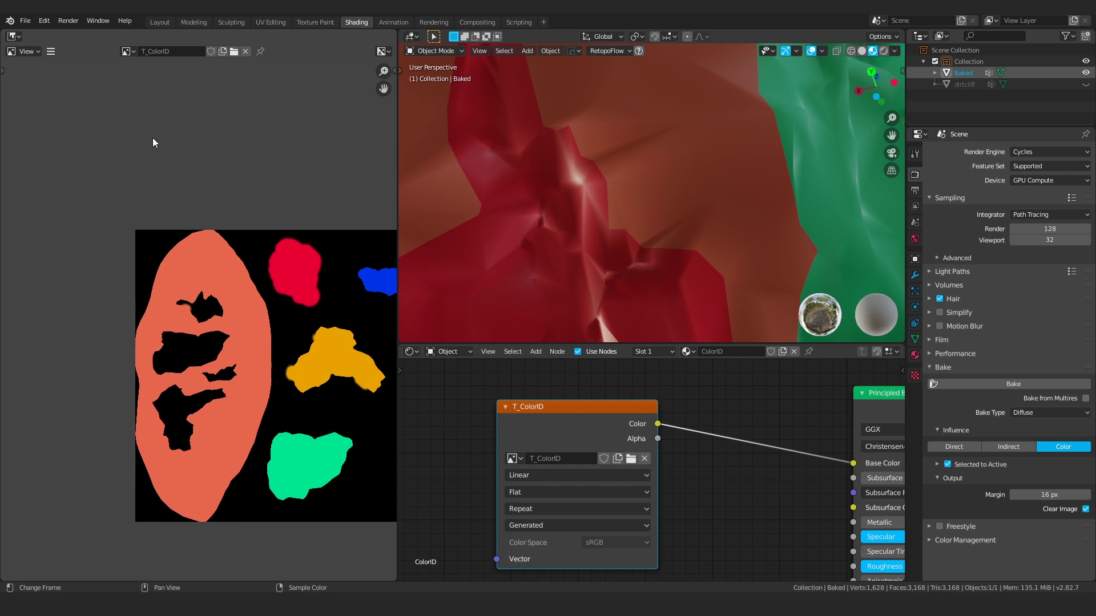
middle_drag(228, 167, 106, 129)
middle_drag(157, 204, 201, 209)
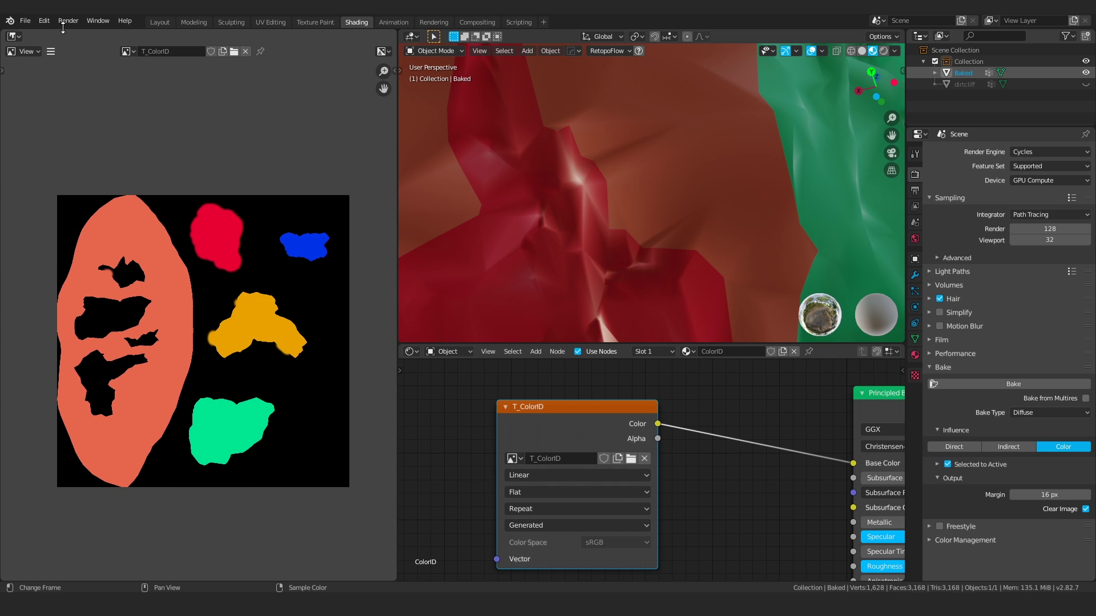
Step: Save the T_ColorID map to disk as an RGB PNG image with 8-bit color depth
click(51, 50)
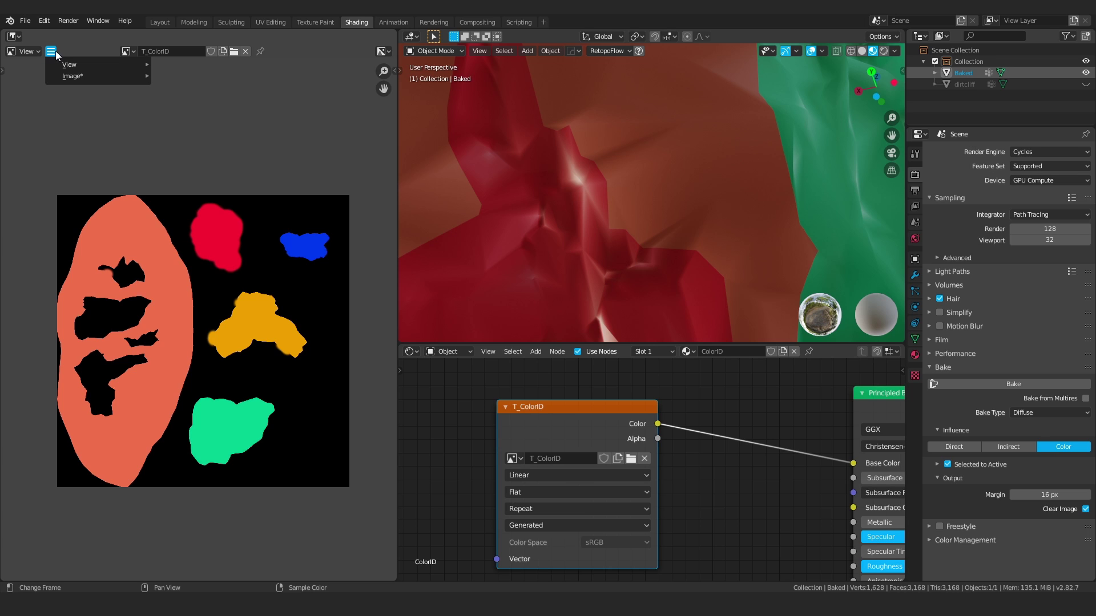
mouse_move(71, 77)
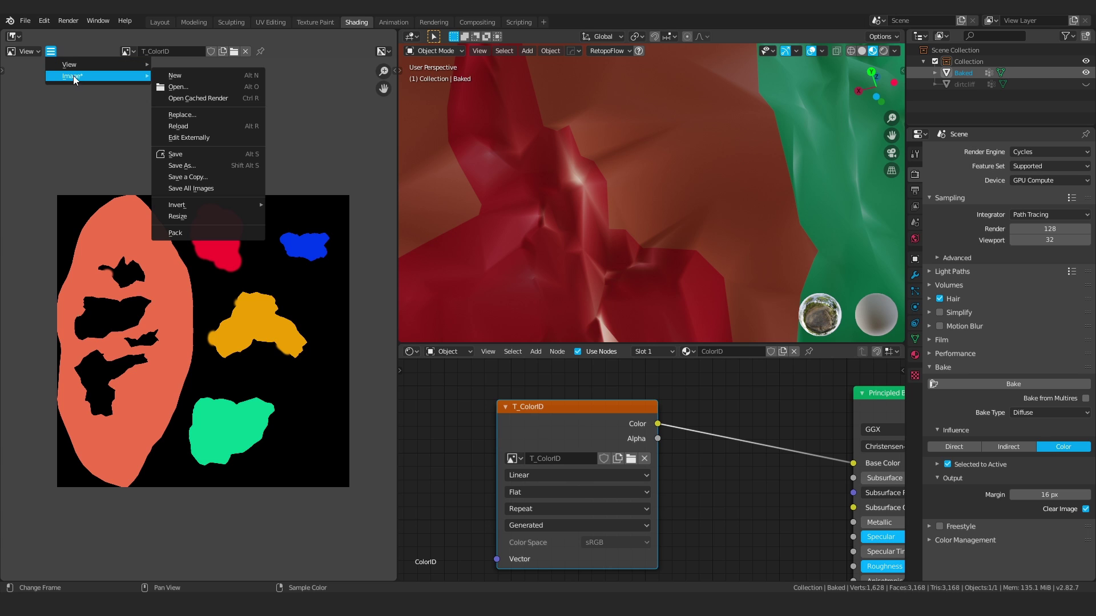
click(182, 165)
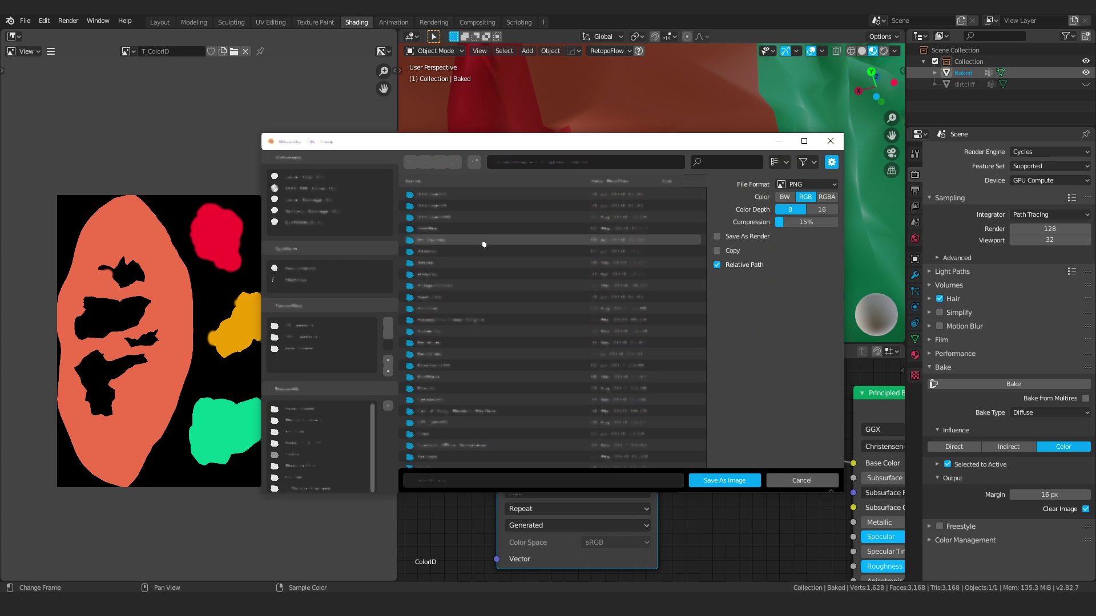
click(309, 280)
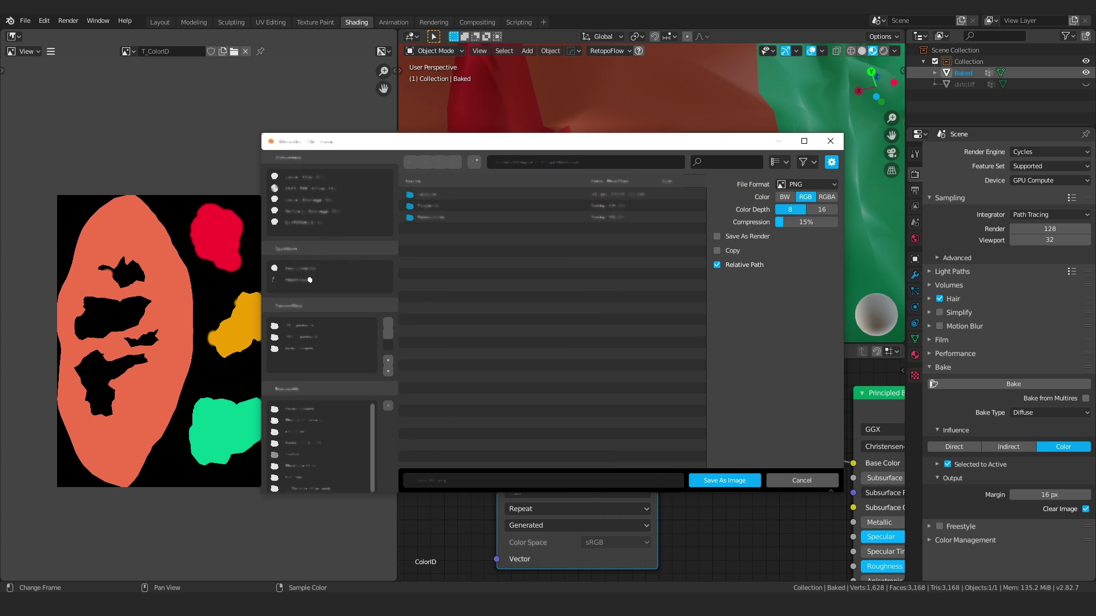
click(475, 482)
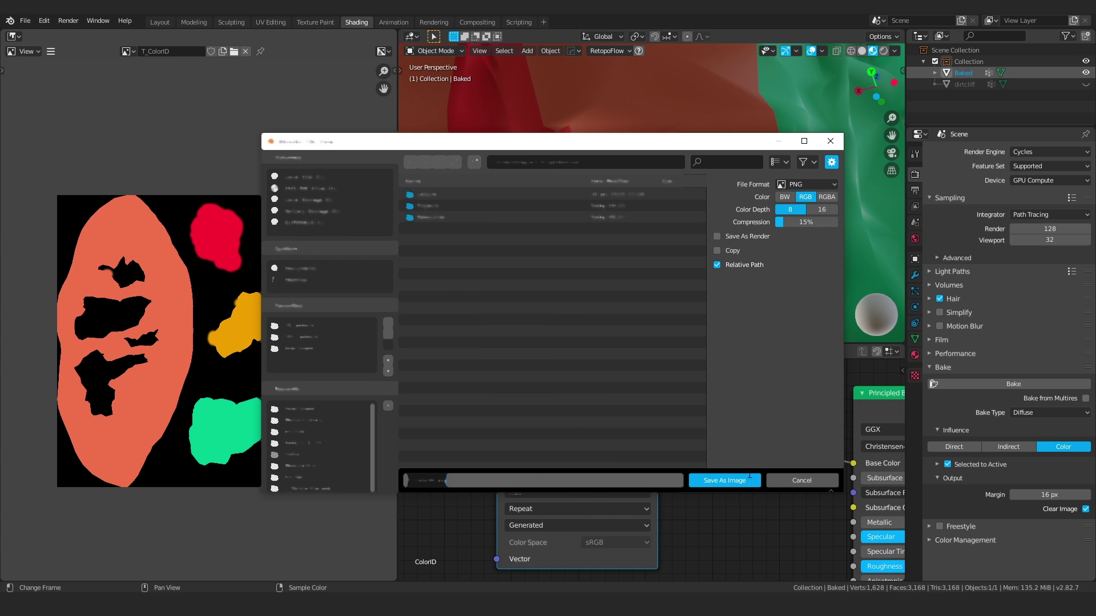
key(Return)
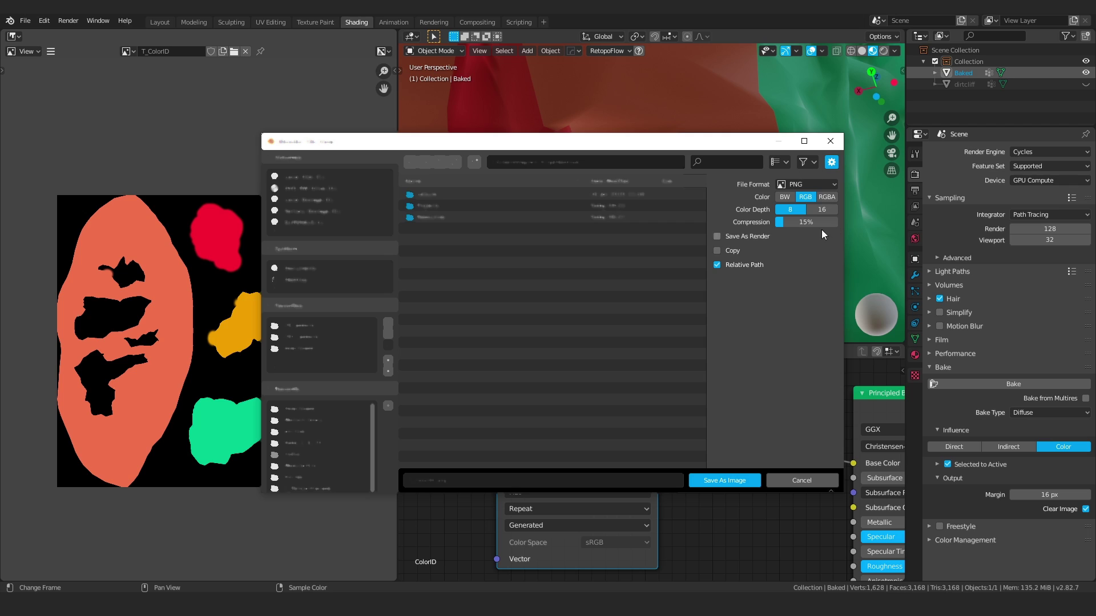
click(793, 185)
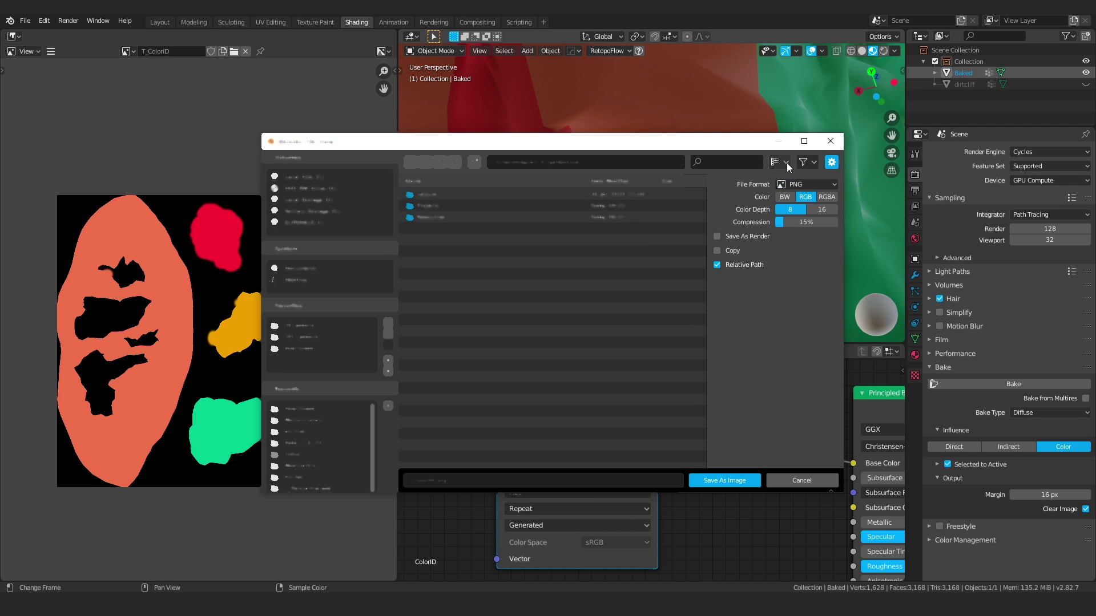
click(795, 184)
click(796, 183)
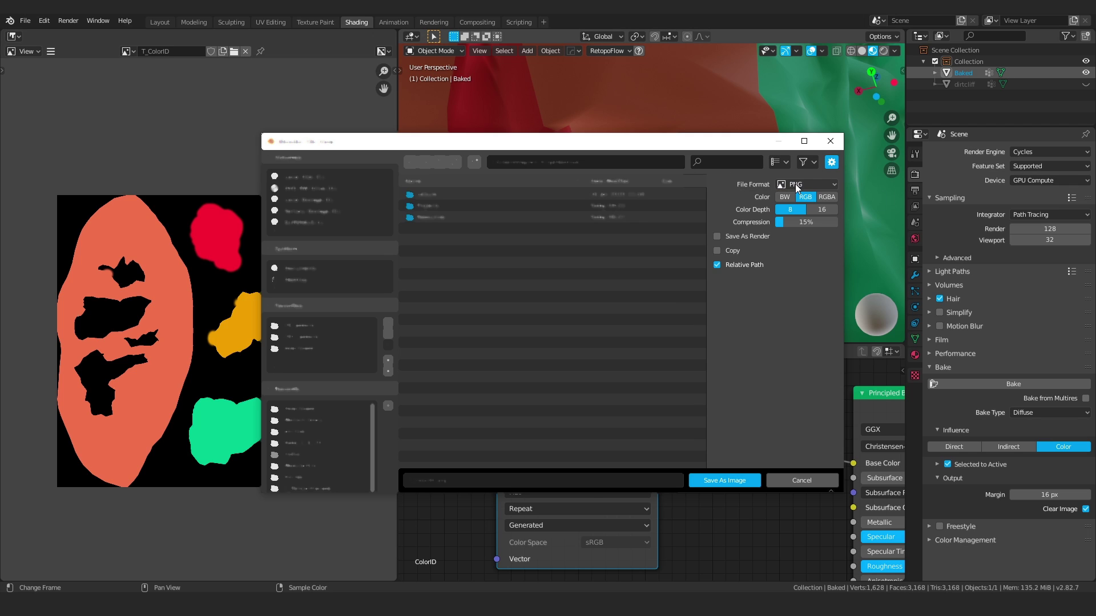
click(729, 478)
Step: Return to the Layout workspace and begin an OBJ export of the Baked cliff, choosing its folder and naming the file dirtcliff
scroll(554, 207, down, 8)
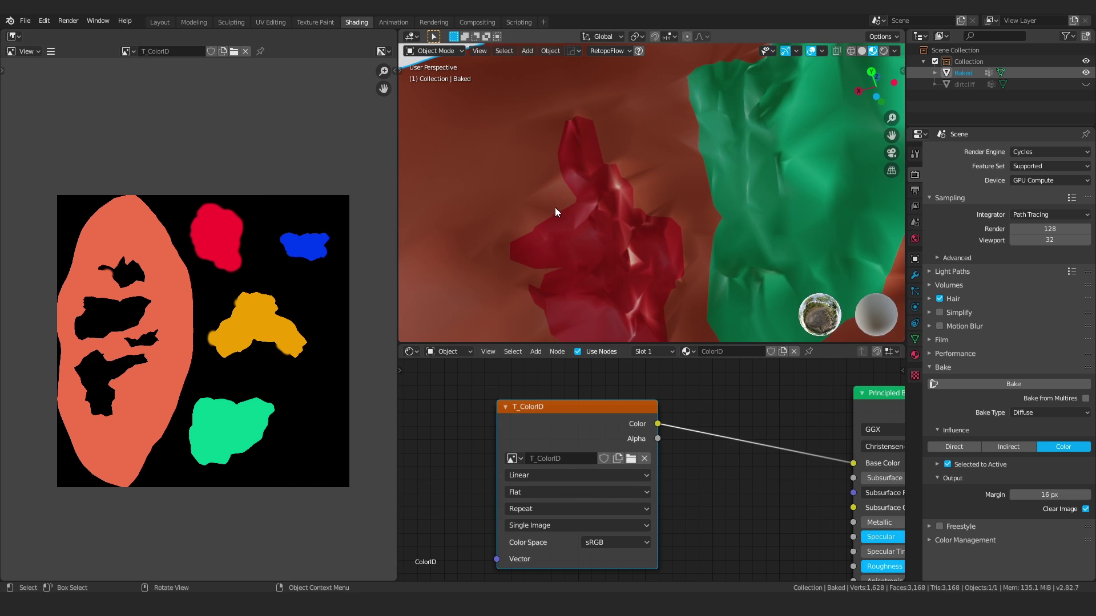
middle_drag(622, 232, 664, 174)
click(159, 22)
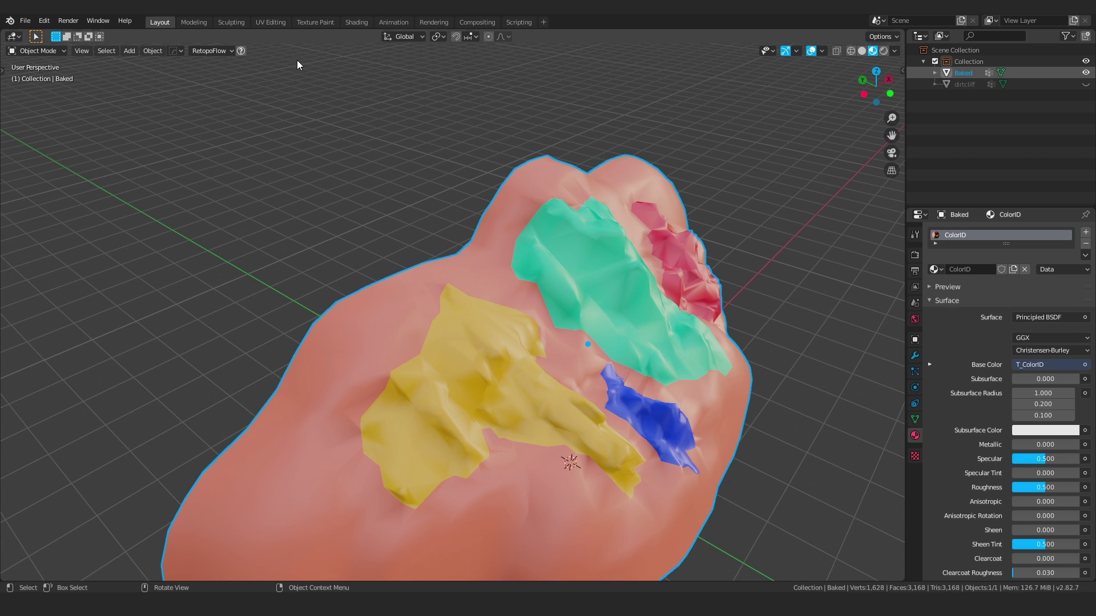
middle_drag(597, 309, 628, 331)
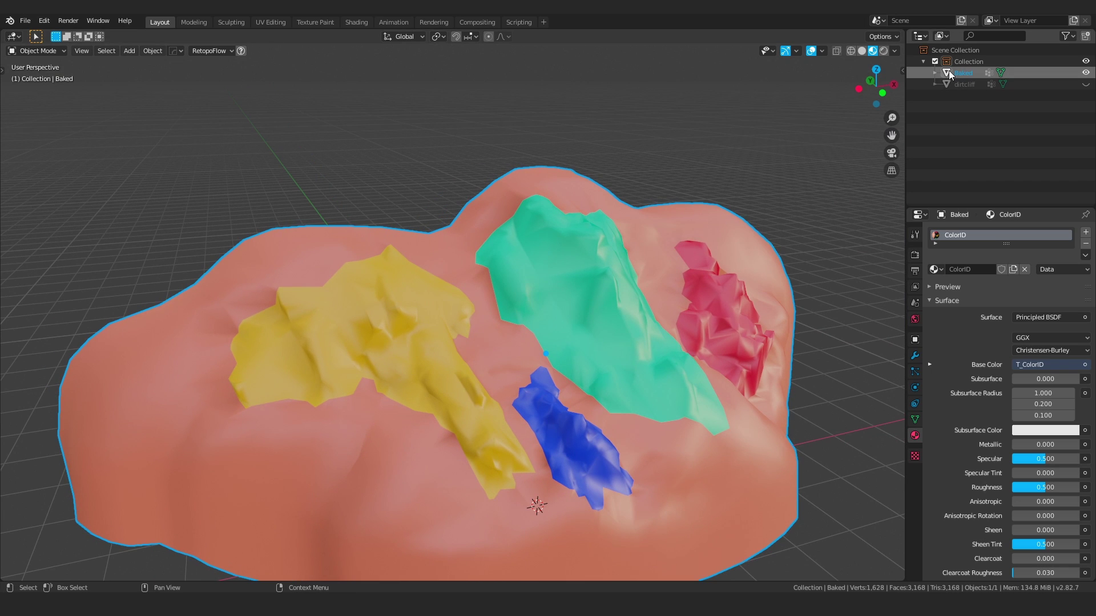
middle_drag(535, 283, 537, 273)
key(ctrl+s)
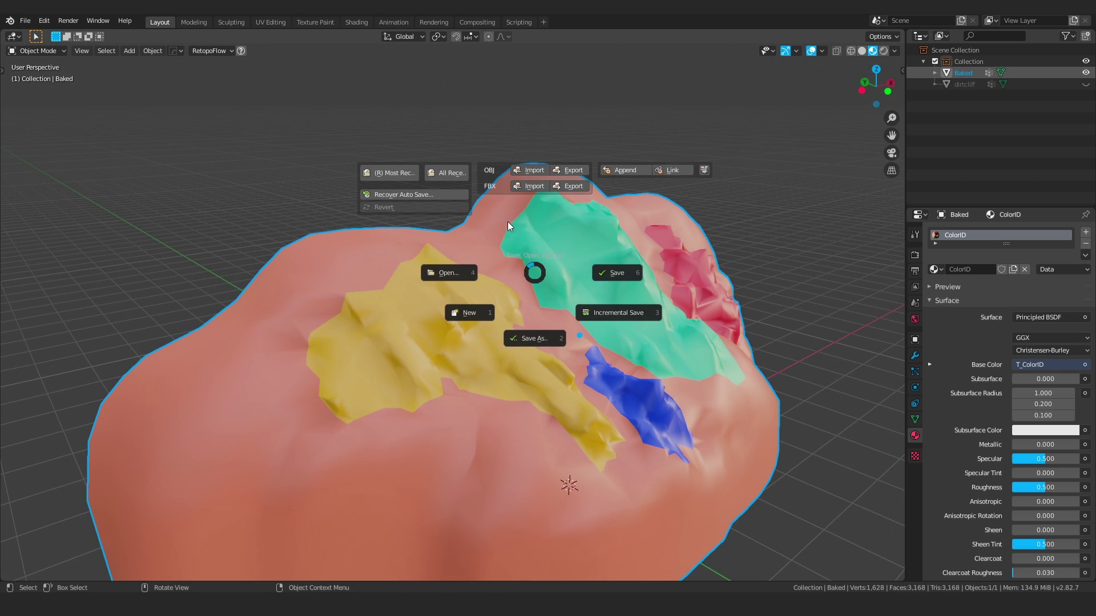
click(569, 170)
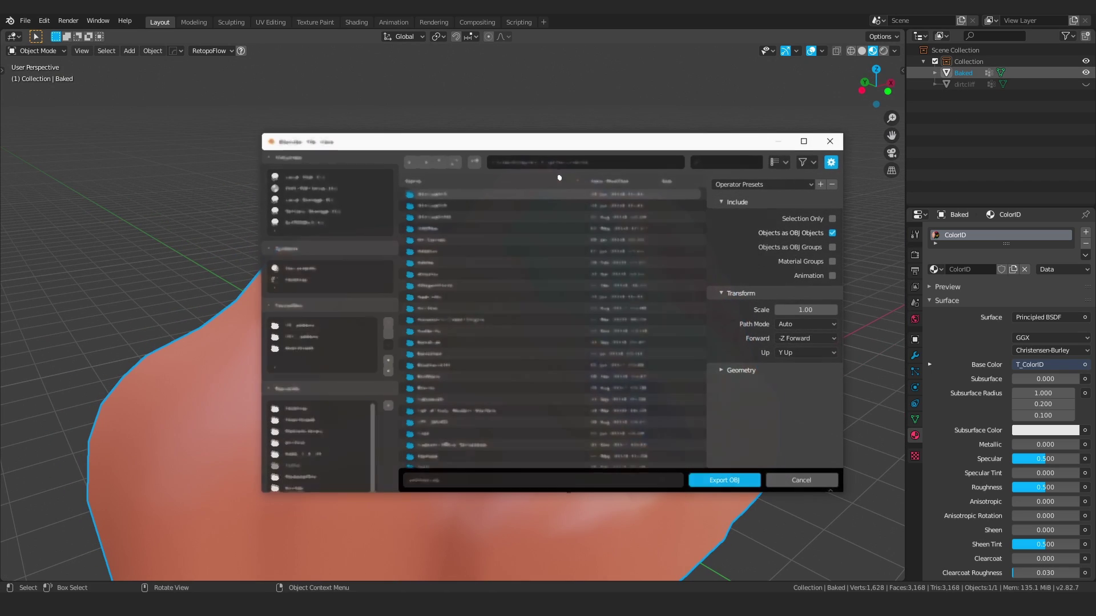
click(294, 280)
click(453, 479)
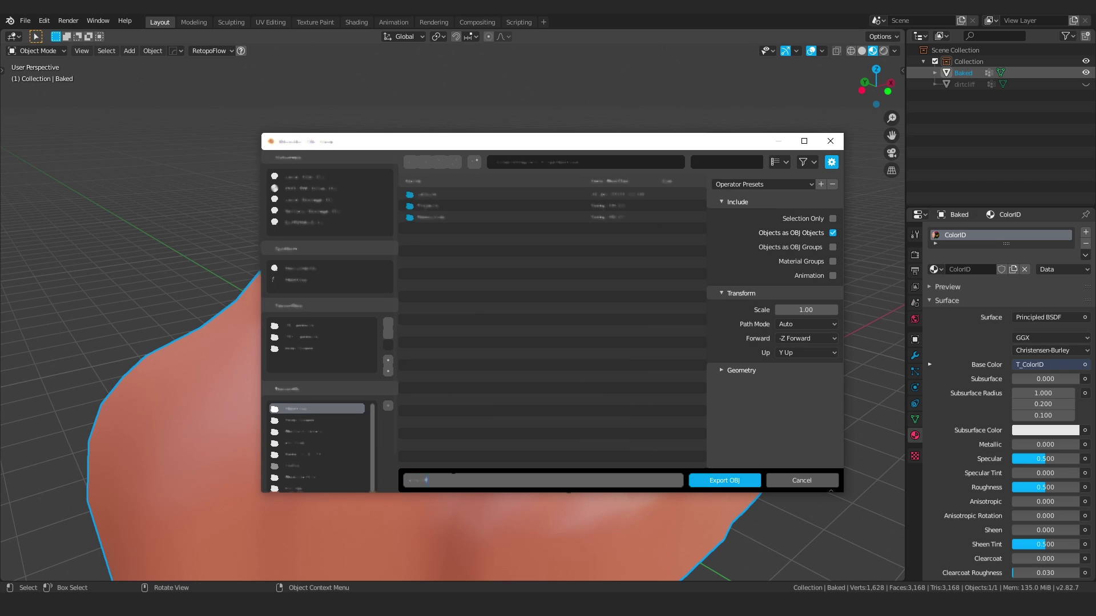
Step: Limit the OBJ export to the selection, enable Keep Vertex Order, and export the file
click(827, 221)
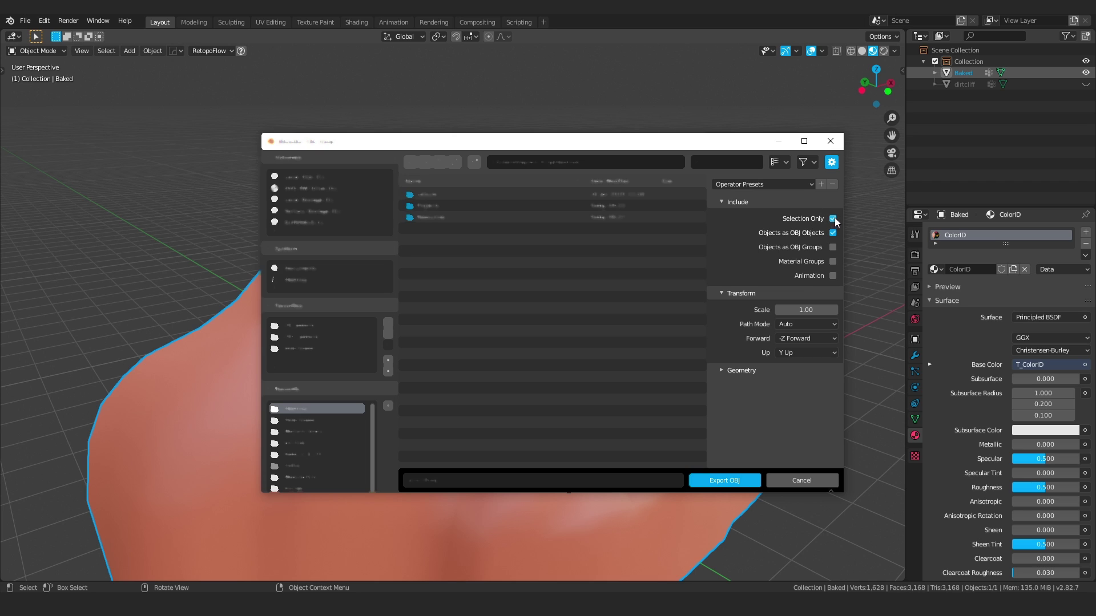
click(724, 370)
scroll(758, 405, down, 3)
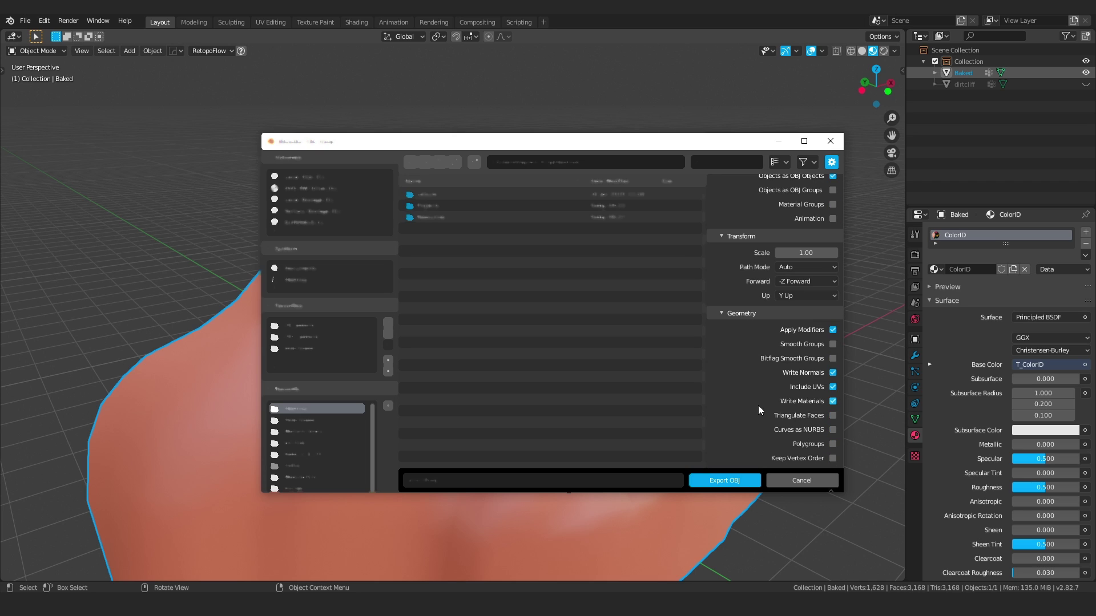
click(832, 459)
click(720, 481)
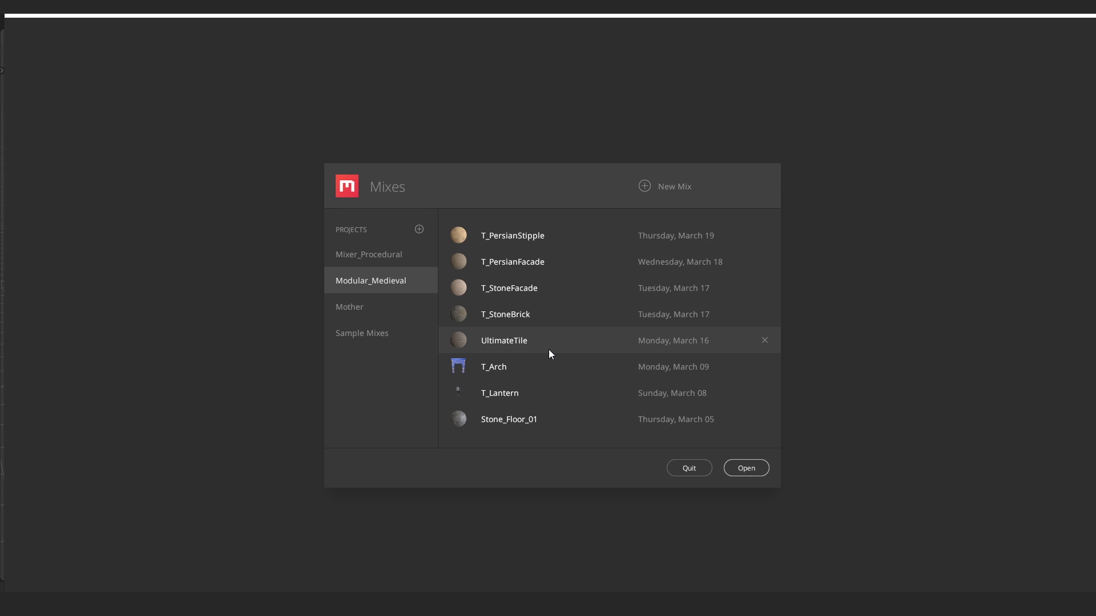
Step: Switch to Quixel Mixer and create a new mix named T_dirtcliff in the Modular_Medieval project at 2048 px working resolution
click(650, 191)
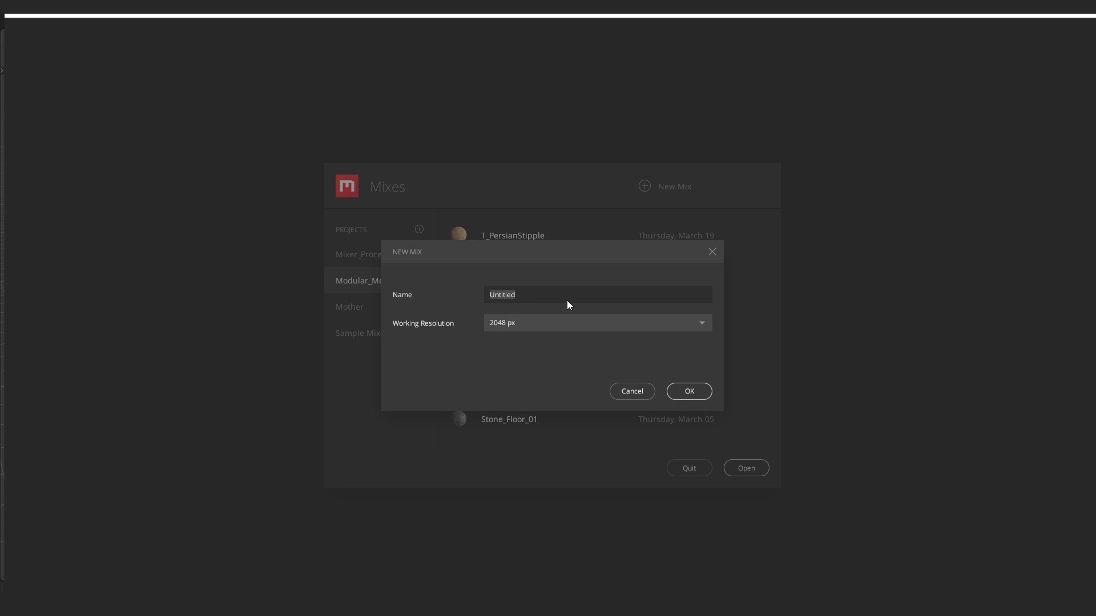
text(T_dirtcliff)
key(Return)
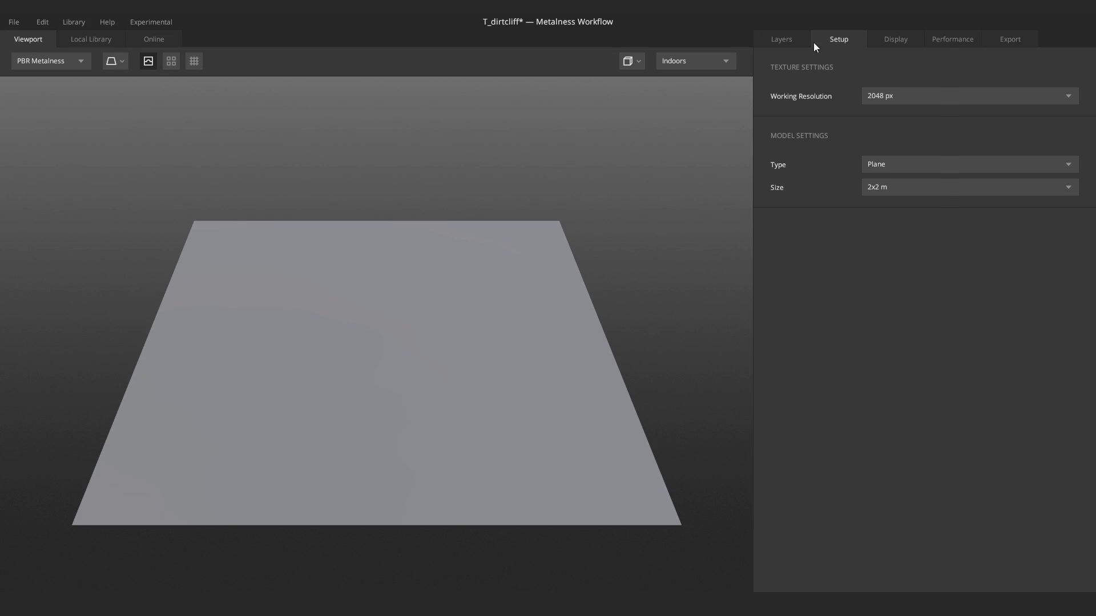
click(782, 39)
click(949, 38)
click(993, 38)
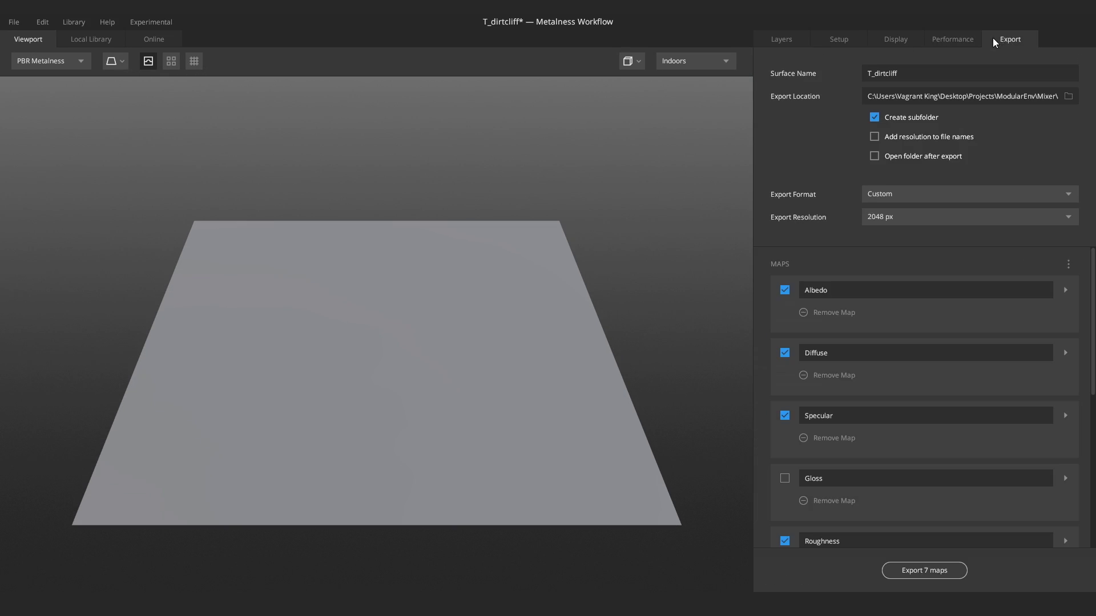
Step: Set the mix's model type to Custom Mesh and load dirtcliff.obj
click(838, 38)
click(893, 165)
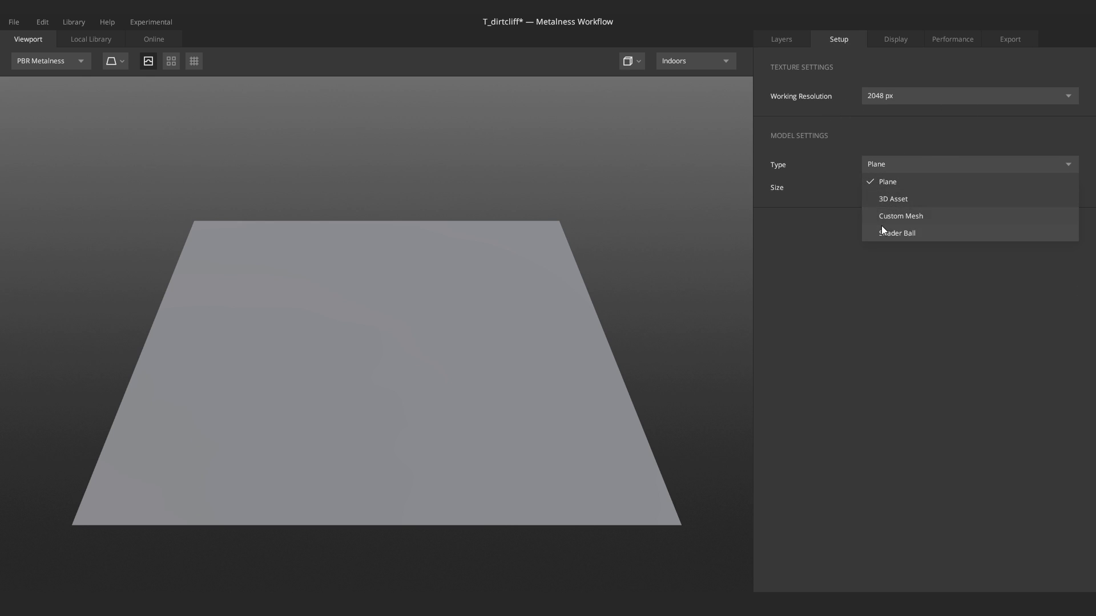
click(892, 216)
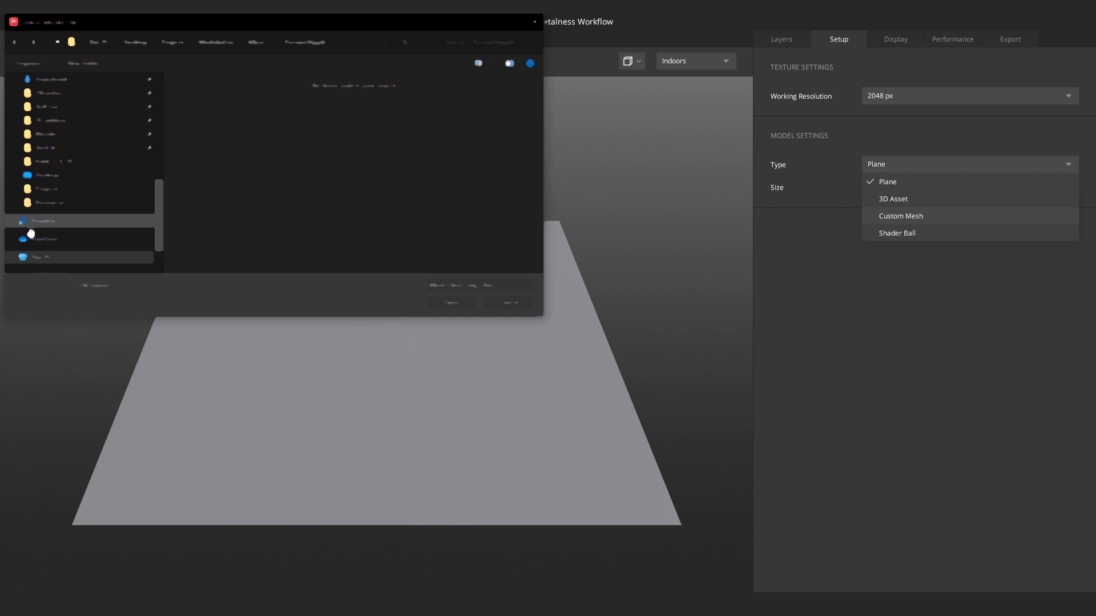
click(40, 180)
double_click(207, 132)
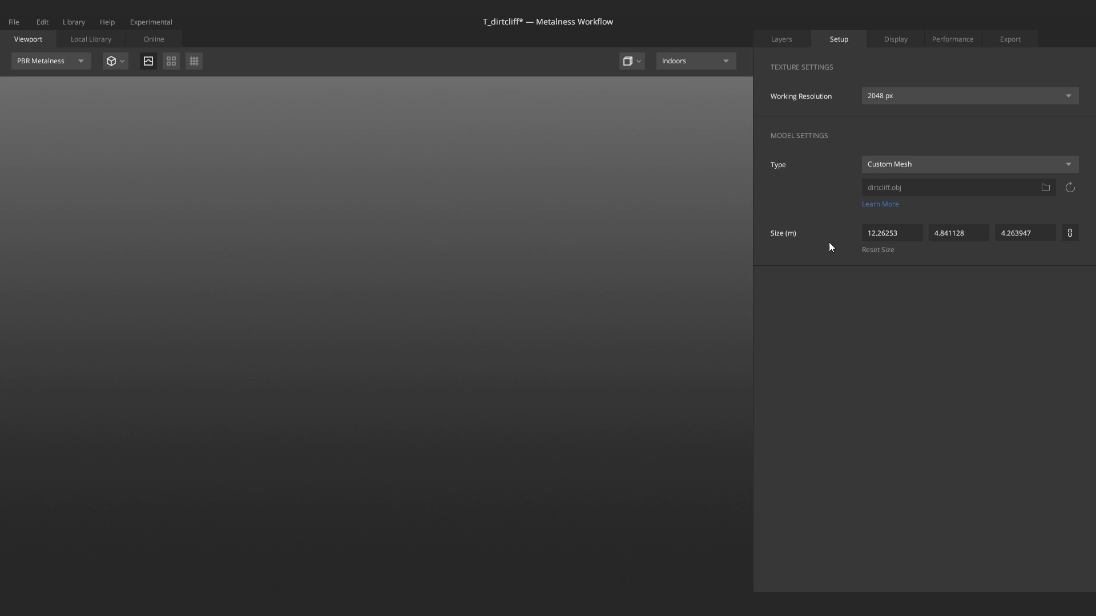
scroll(464, 320, up, 5)
scroll(464, 320, down, 3)
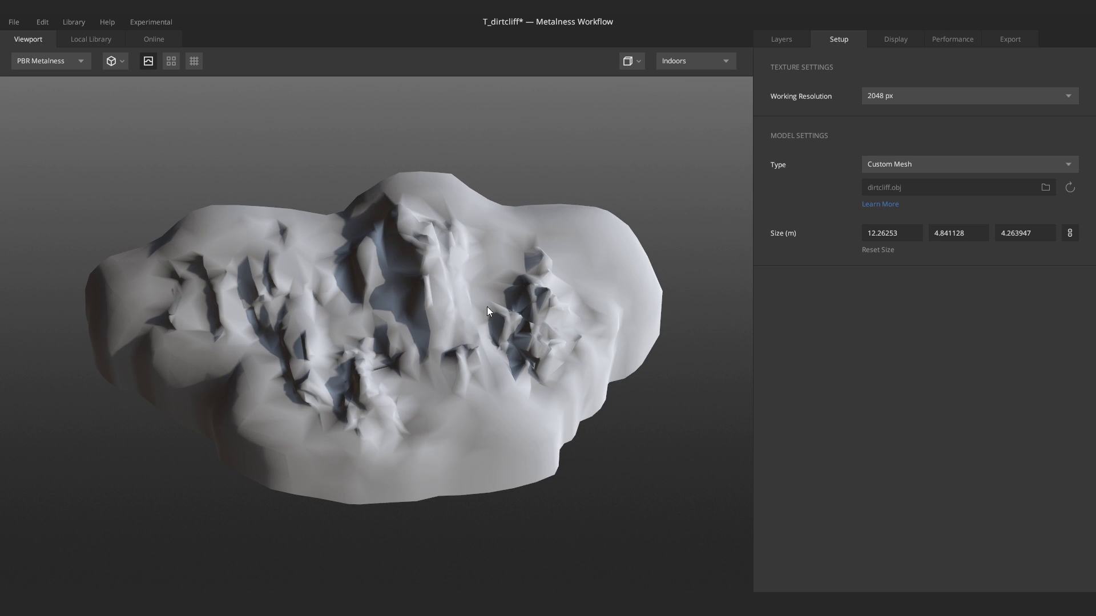
Step: Load the saved color ID image as the BaseLayer's Material ID map
click(800, 44)
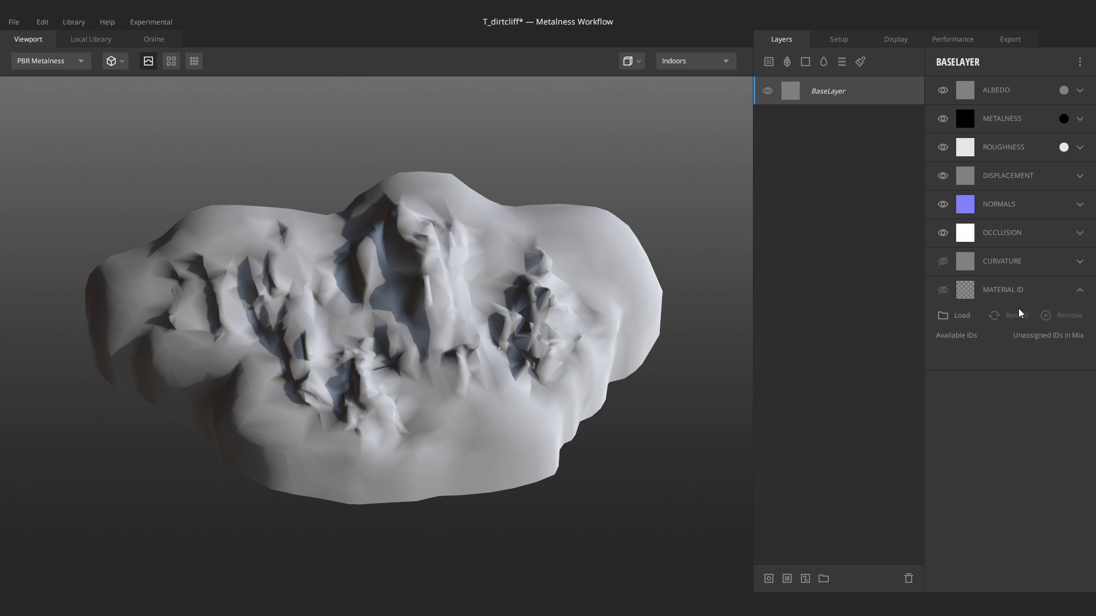
click(941, 315)
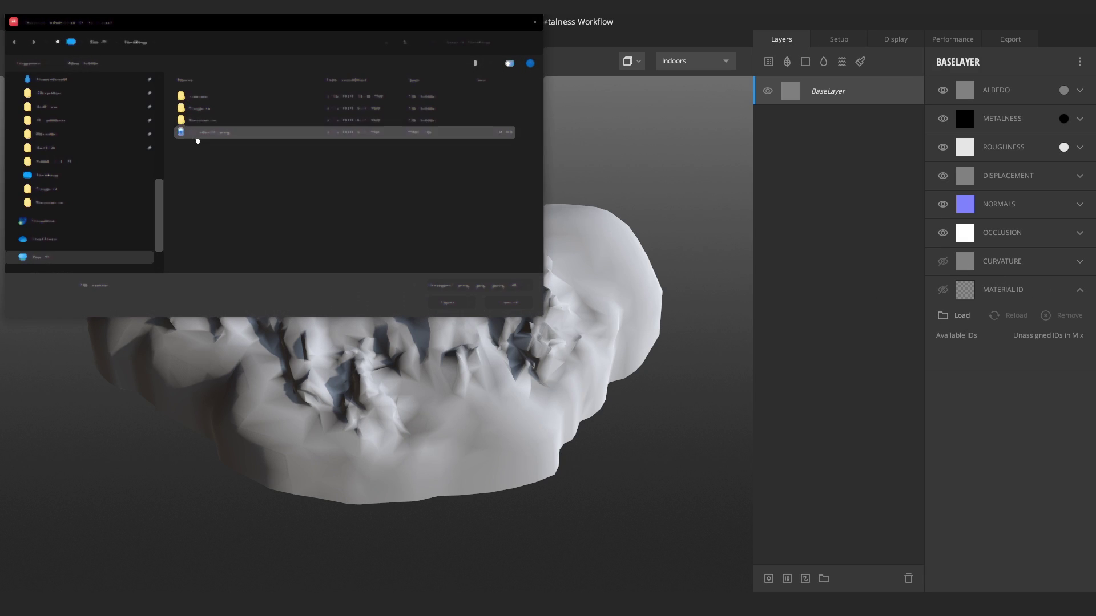
double_click(197, 136)
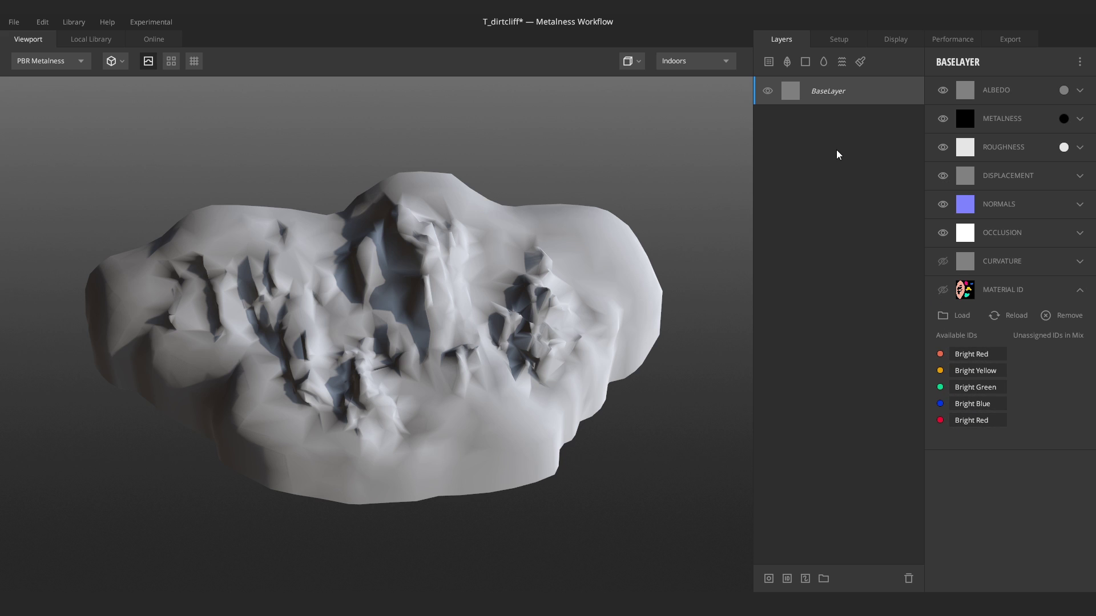
Step: Add a surface layer with the Rock Cliff Layered 2x2 M material from the local library's Rock category
click(769, 61)
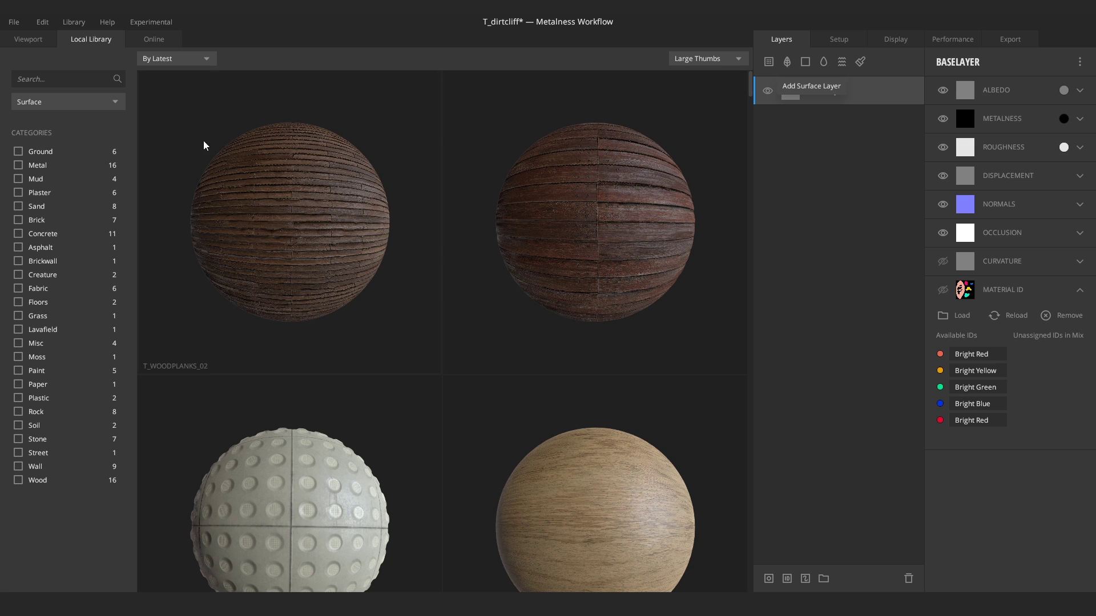
scroll(482, 270, down, 10)
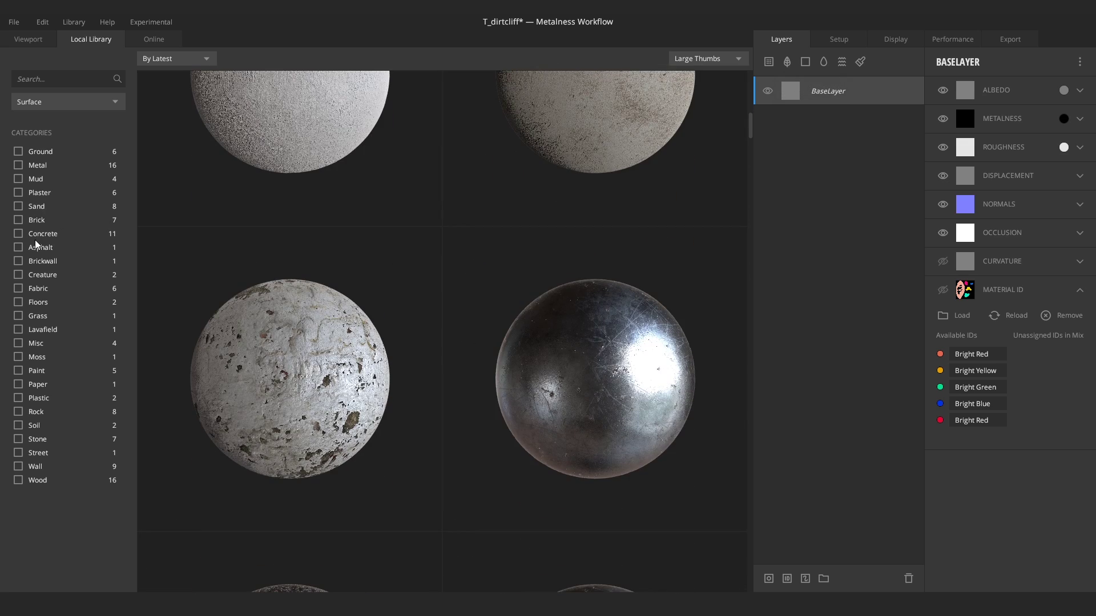
click(20, 220)
click(20, 220)
click(18, 191)
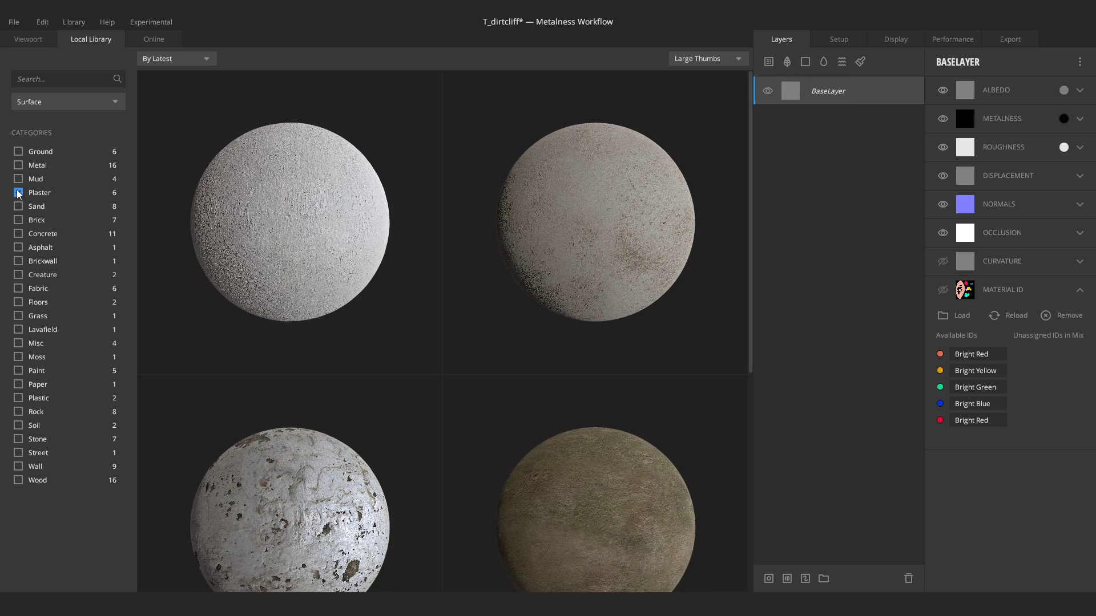
click(17, 189)
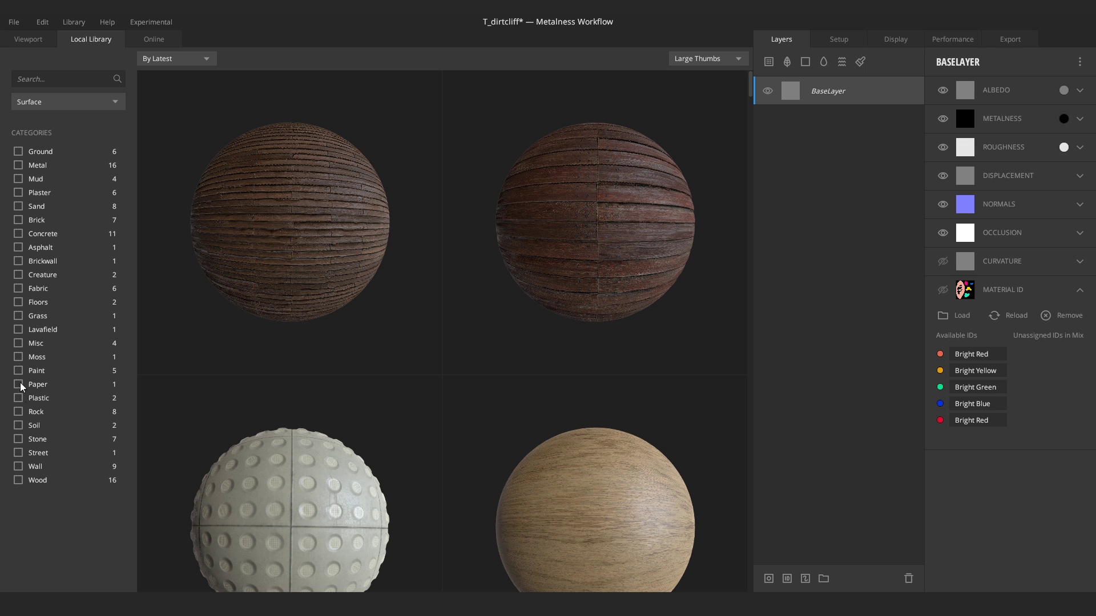
click(19, 412)
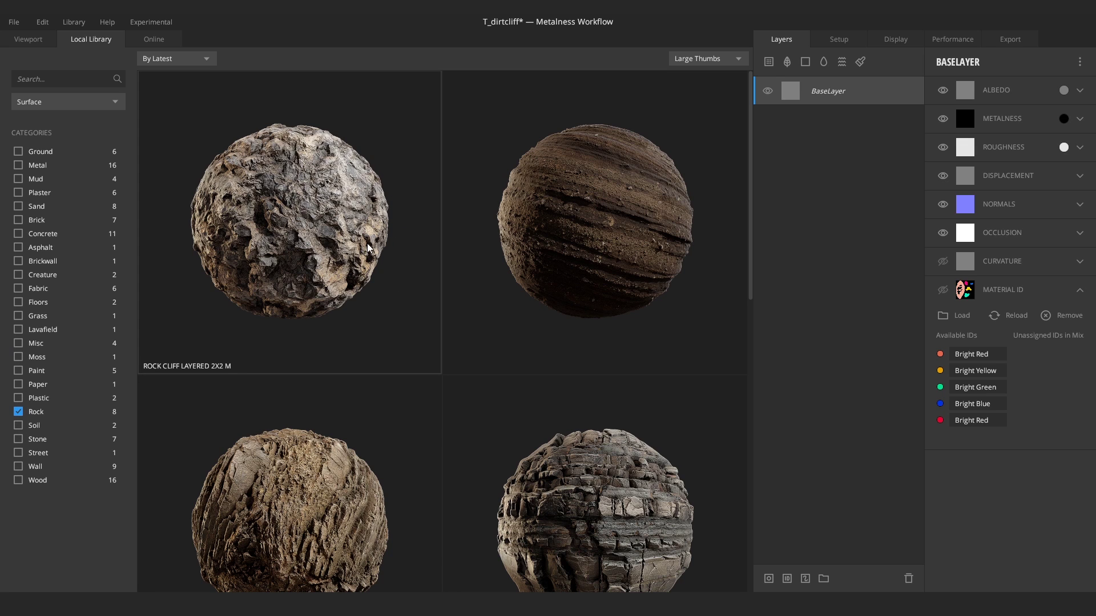
double_click(283, 220)
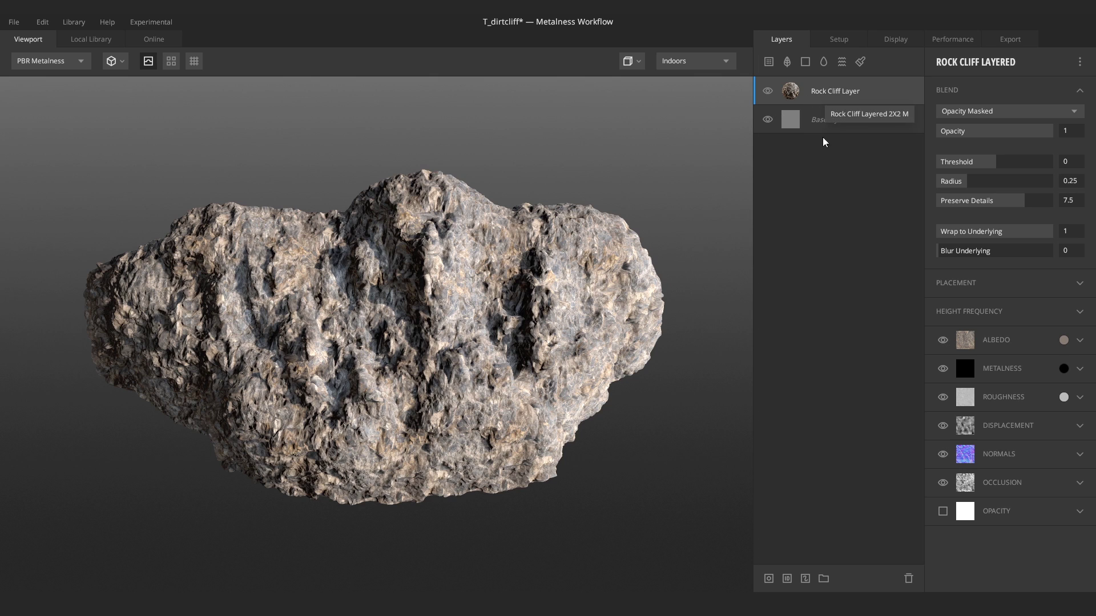
Step: Add a material ID mask to the Rock Cliff layer and preview the first Bright Red, Bright Yellow, Bright Green and Bright Blue regions individually
click(787, 578)
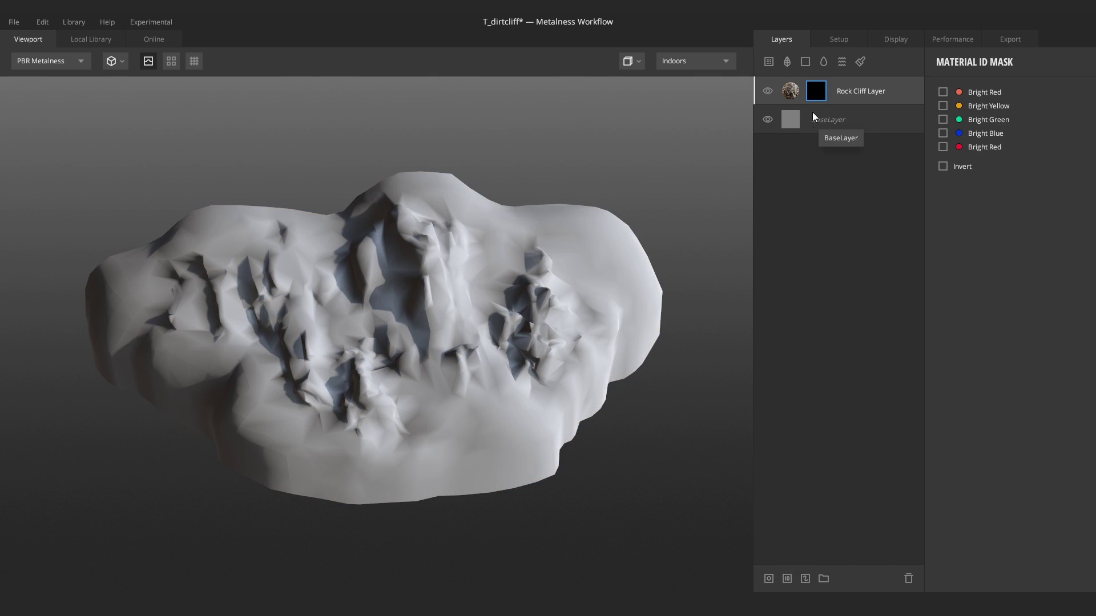
click(944, 92)
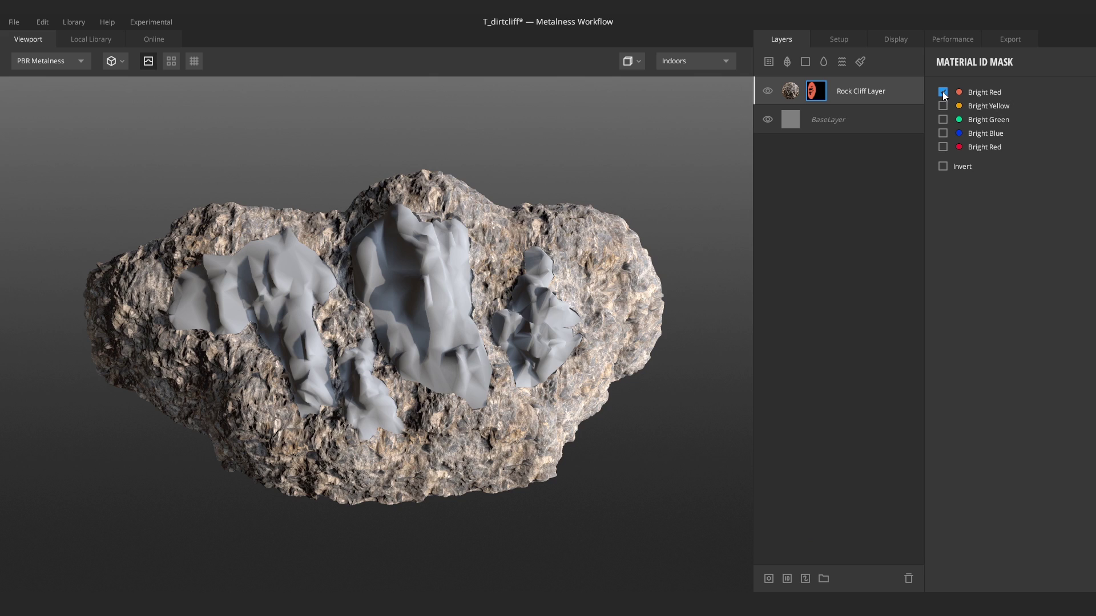
click(944, 93)
click(943, 108)
click(943, 108)
click(942, 117)
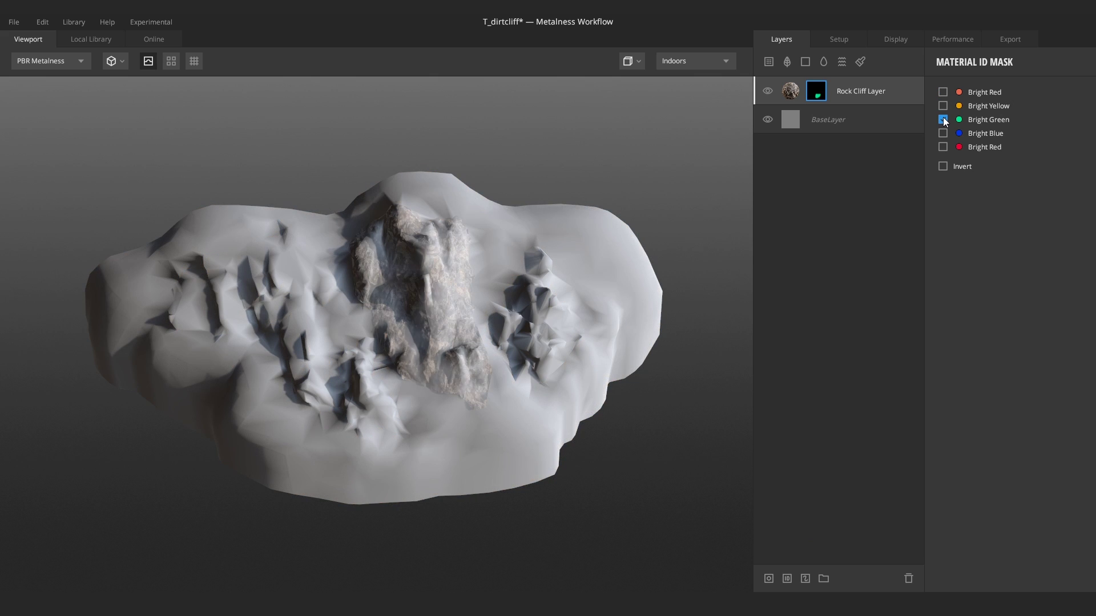
click(941, 122)
click(942, 133)
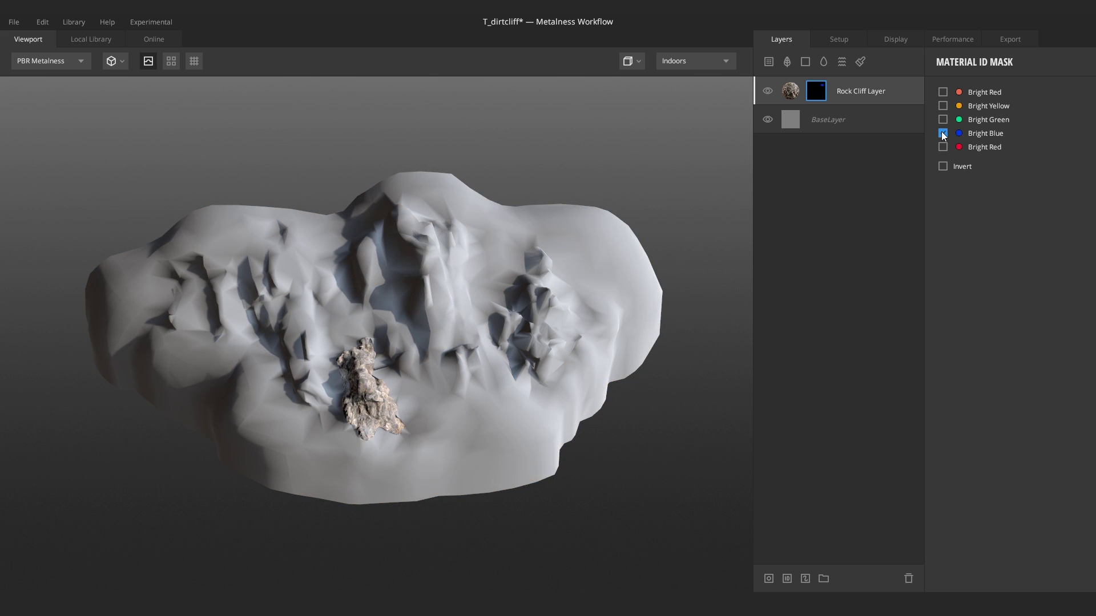
click(942, 133)
Step: Restrict the Rock Cliff layer's mask to the crimson Bright Red ID, the last color in the list
click(943, 147)
scroll(528, 268, up, 3)
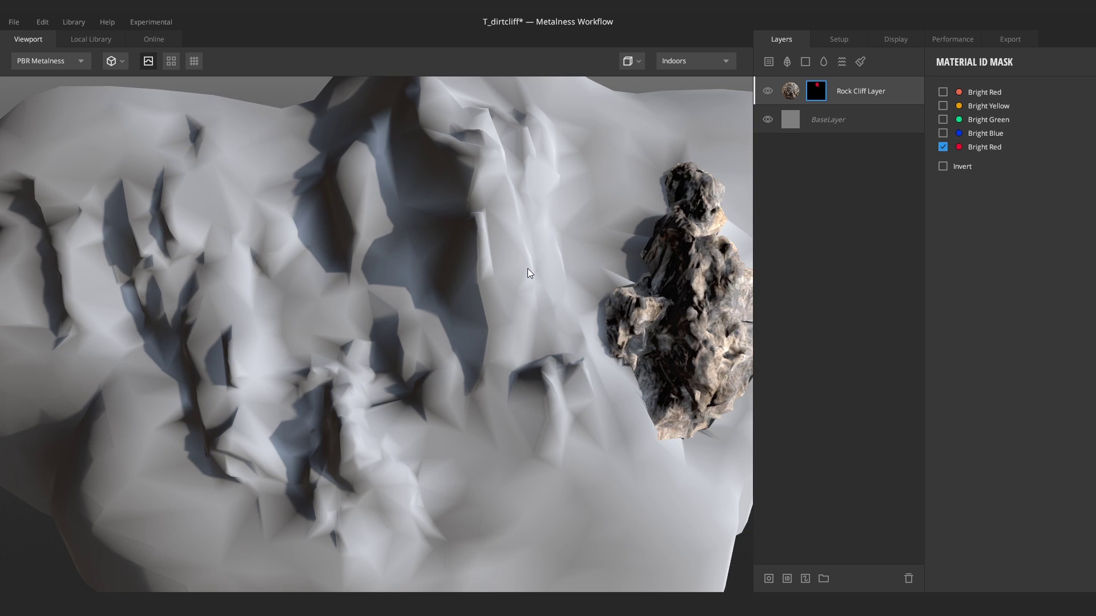
scroll(528, 268, down, 2)
drag(507, 293, 501, 255)
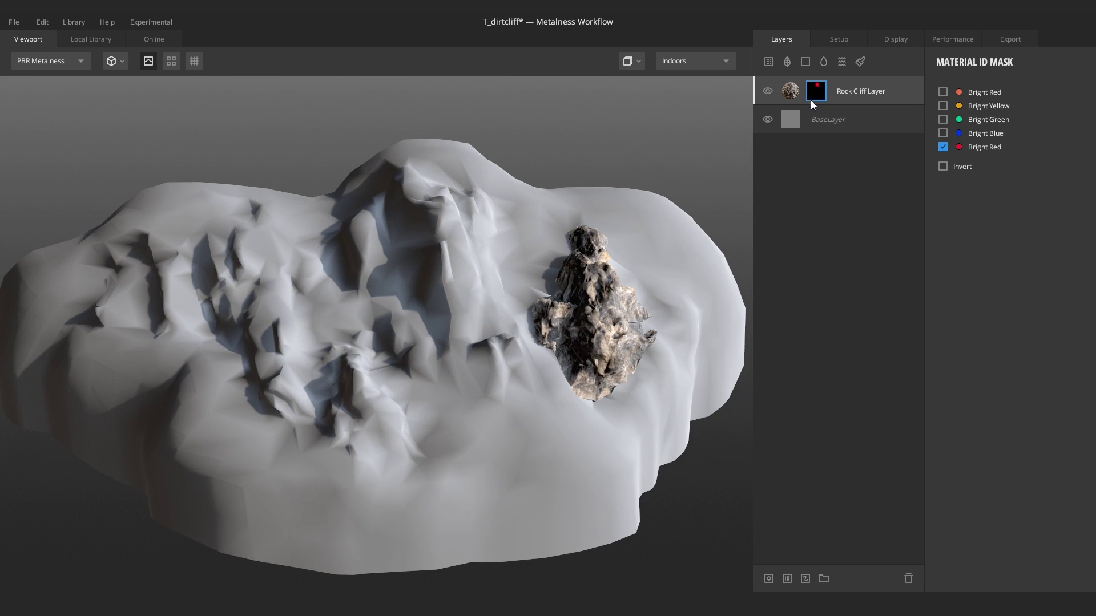
Step: Duplicate the masked Rock Cliff layer and set the copy's albedo color to saturated orange, FC7E00
click(788, 90)
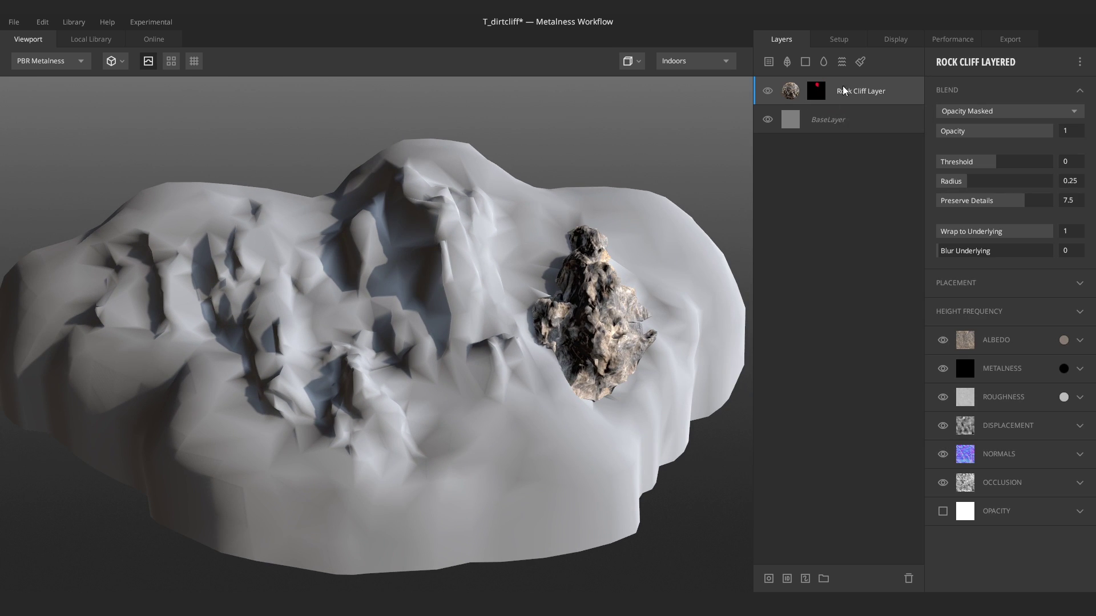
key(ctrl+d)
click(1063, 340)
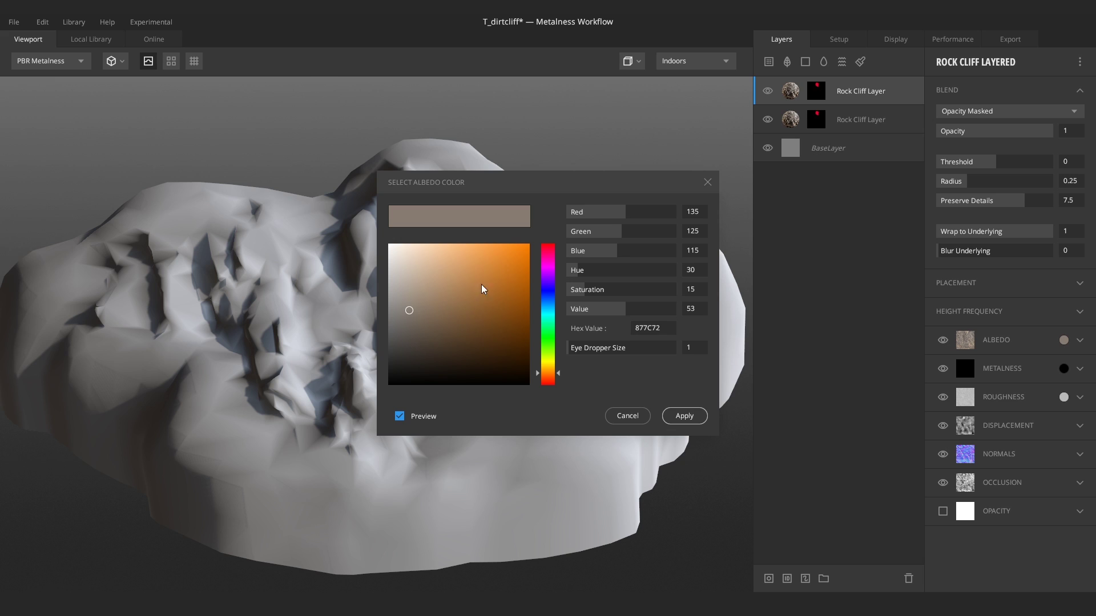
drag(484, 289, 529, 244)
click(678, 415)
Step: Change the orange layer's material ID mask from the crimson Bright Red to Bright Blue
click(815, 92)
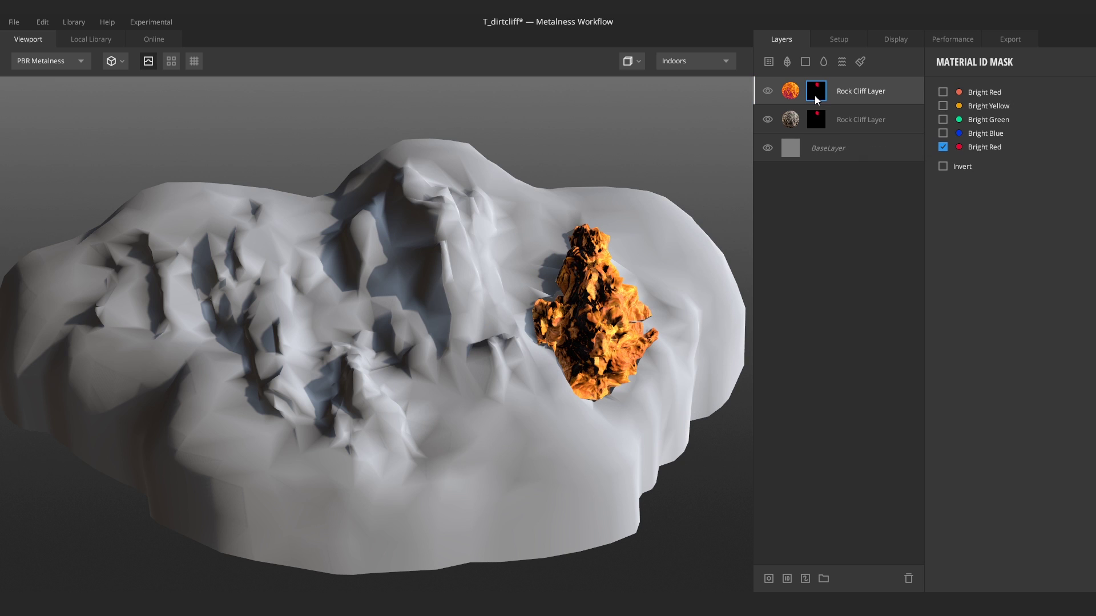
click(942, 147)
click(943, 133)
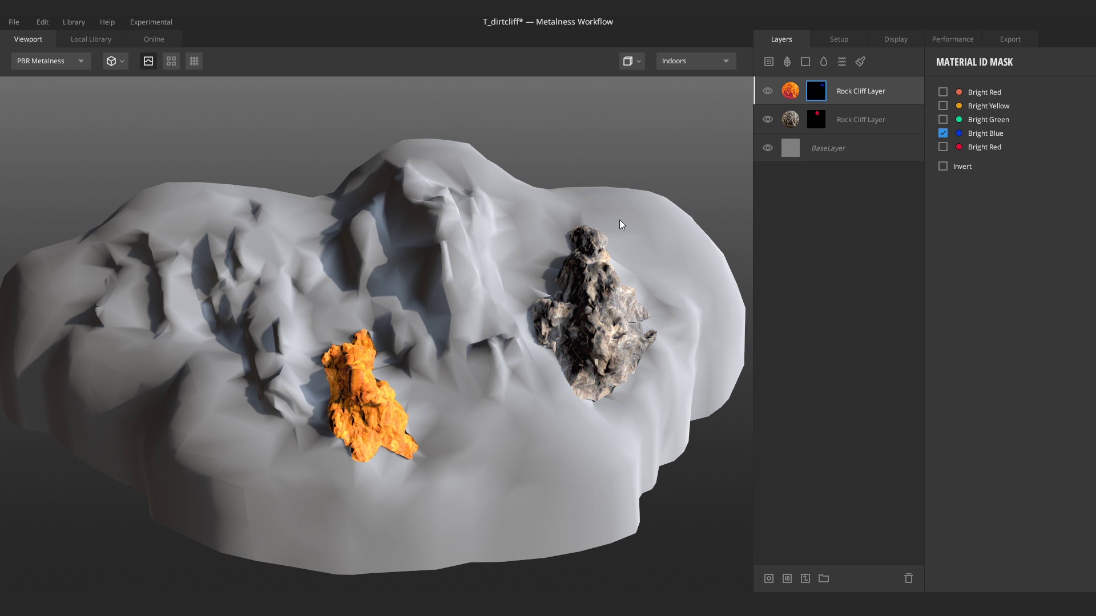
Step: Duplicate the orange layer and set the copy's albedo to a golden yellow with hue 45
click(794, 90)
key(ctrl+d)
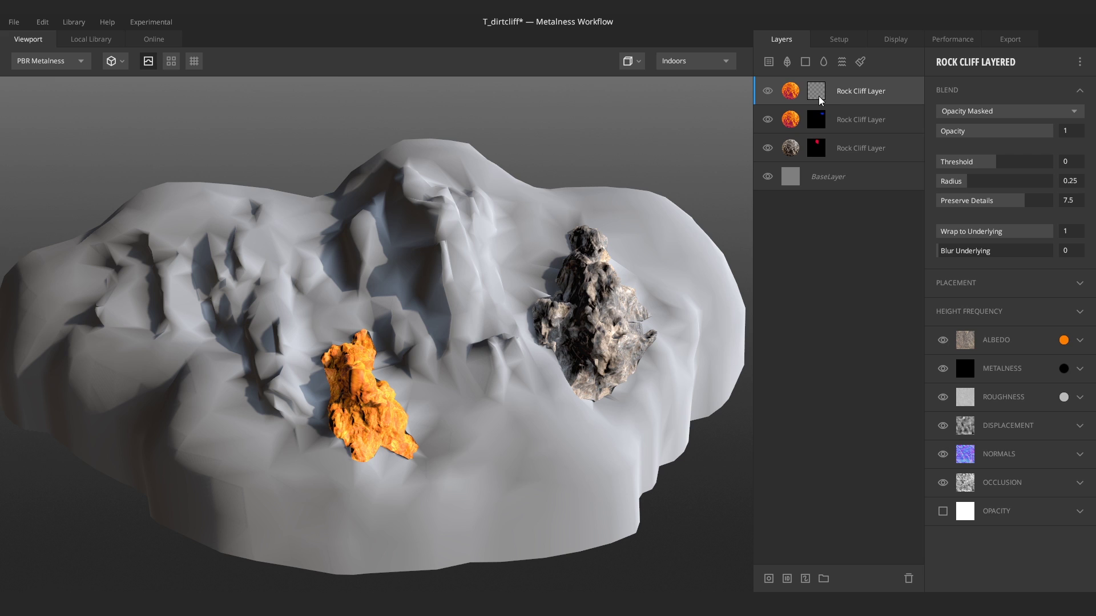
click(1063, 342)
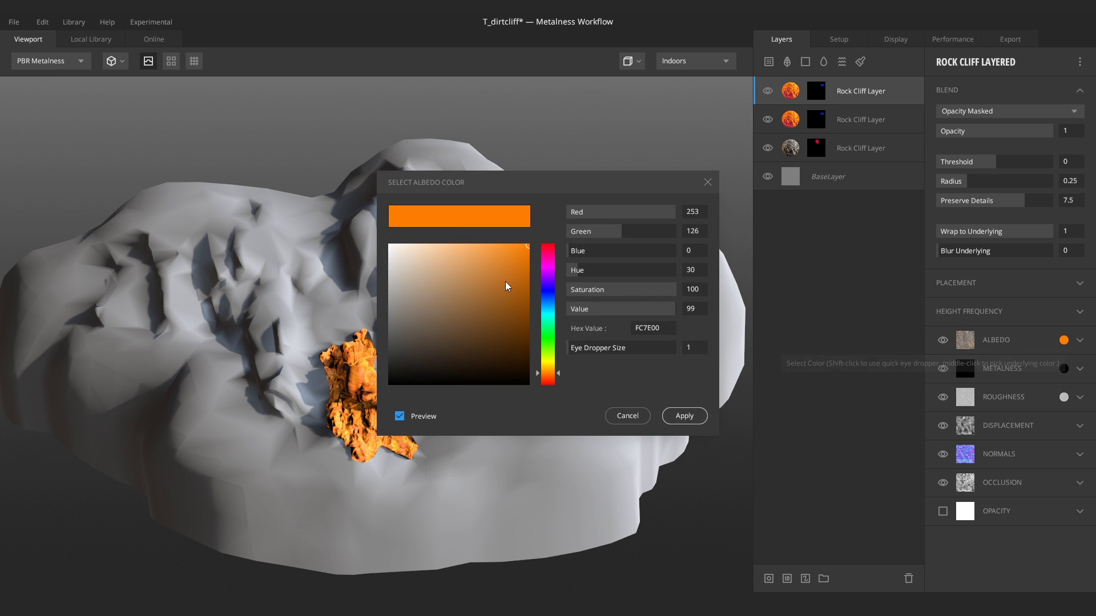
drag(539, 366, 539, 367)
click(480, 300)
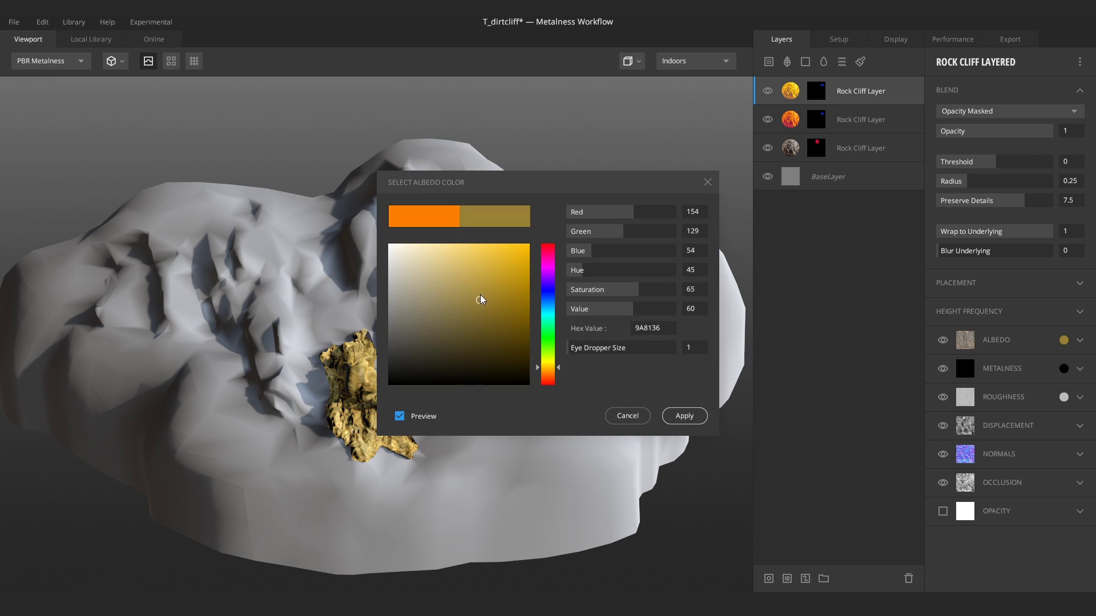
click(685, 416)
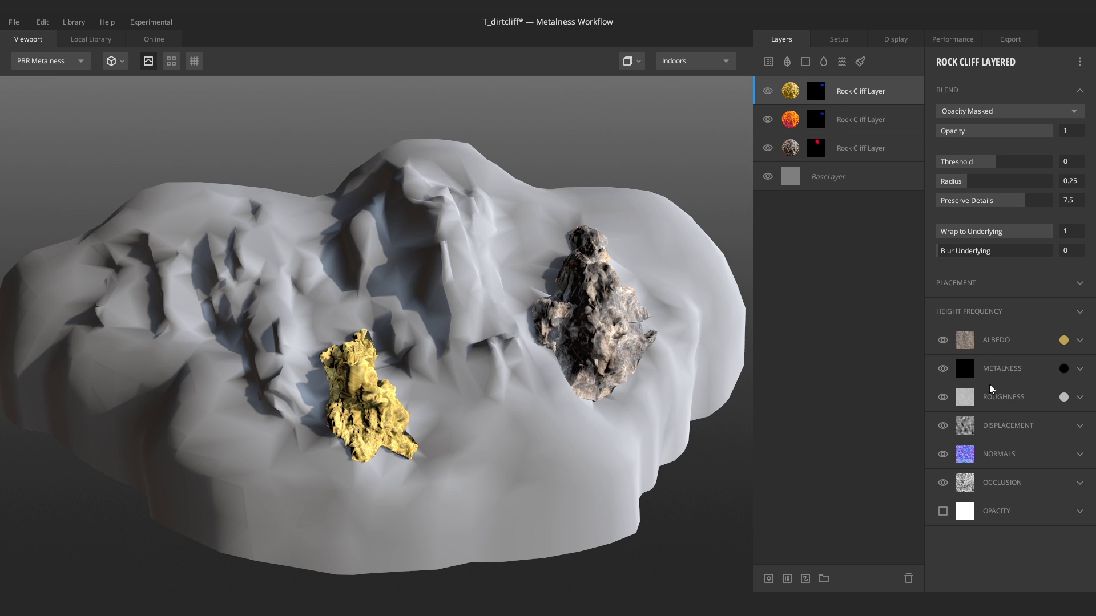
Step: Make the golden layer look metallic by setting its metalness color to white and its roughness color to a medium gray
click(1062, 369)
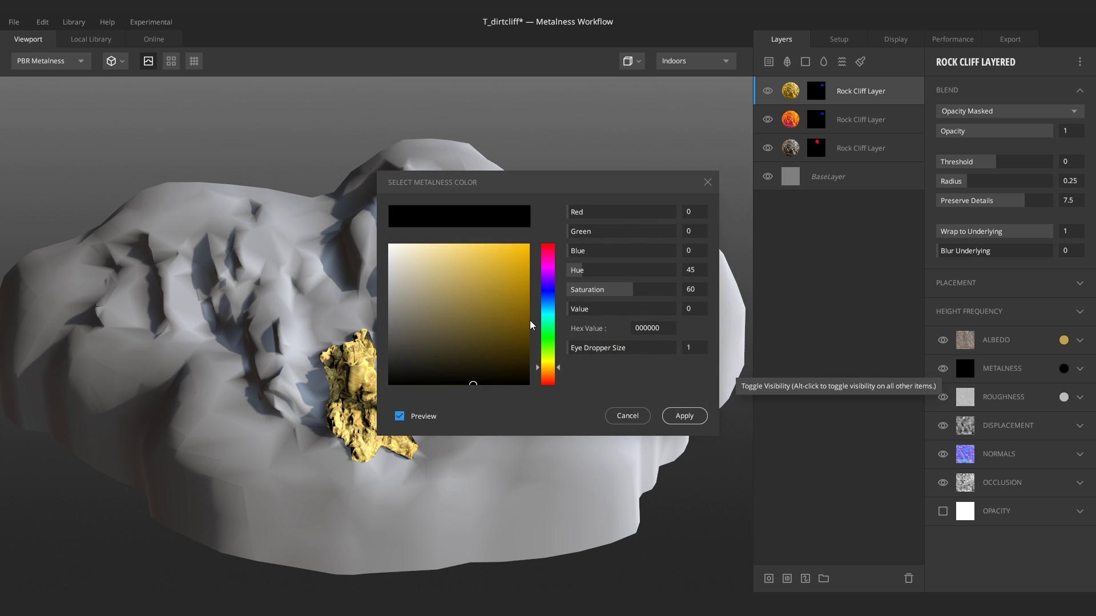
drag(530, 325, 361, 196)
click(684, 415)
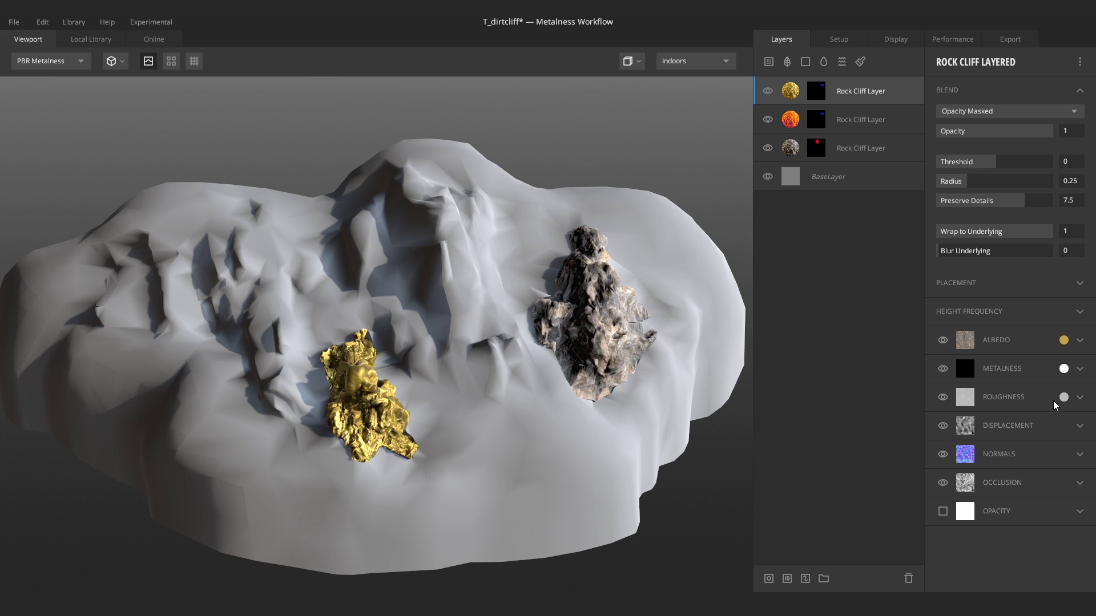
click(1063, 397)
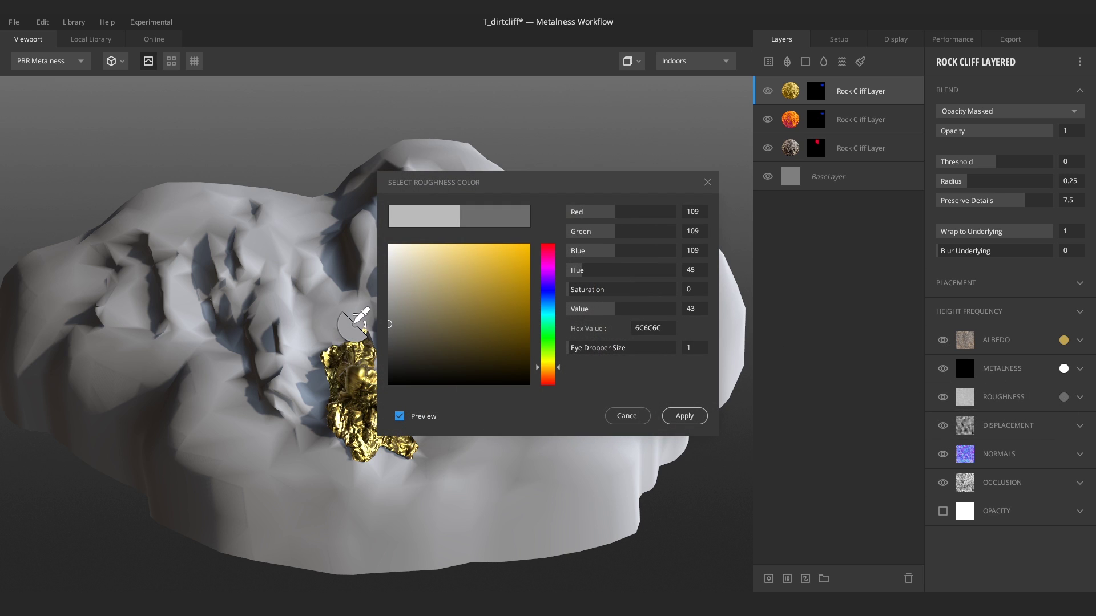
click(687, 416)
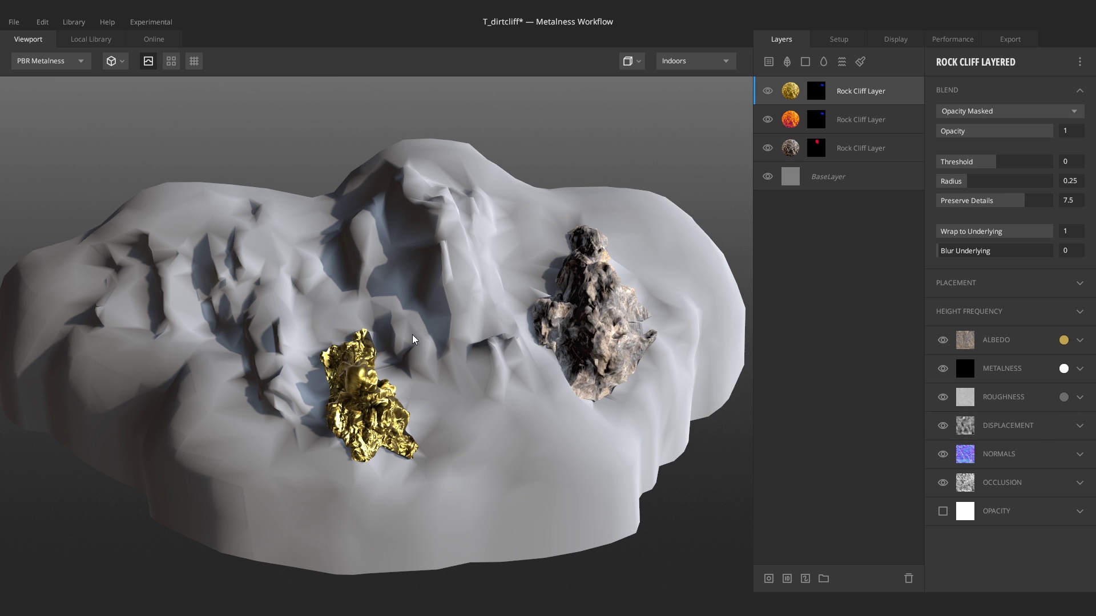
Step: Try the Bright Green ID in the gold layer's mask, then assign the mask to Bright Yellow only
click(817, 91)
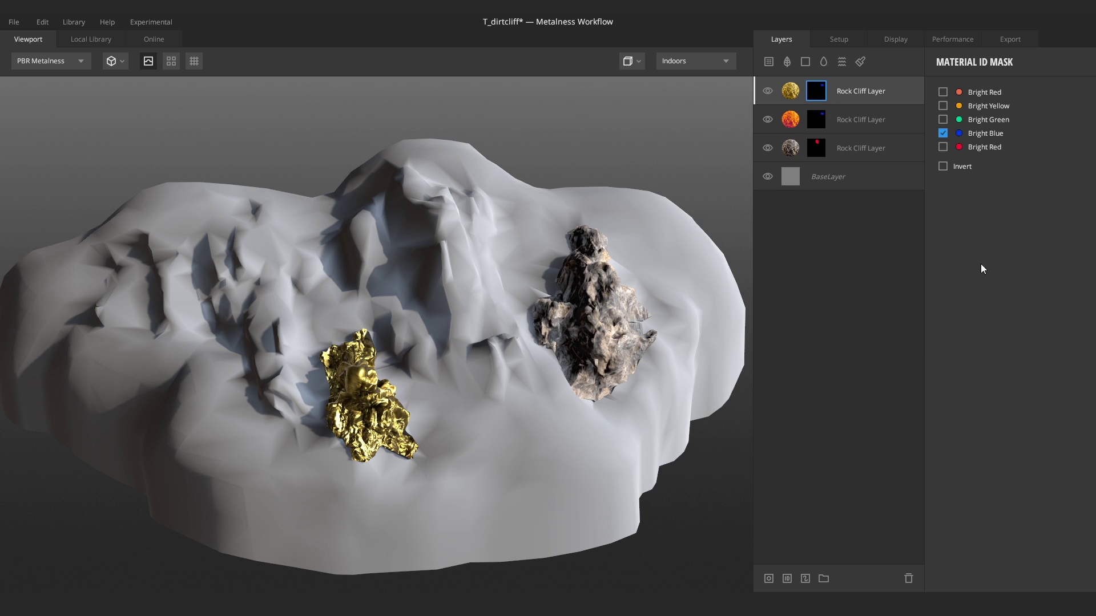
click(943, 146)
click(943, 133)
click(943, 119)
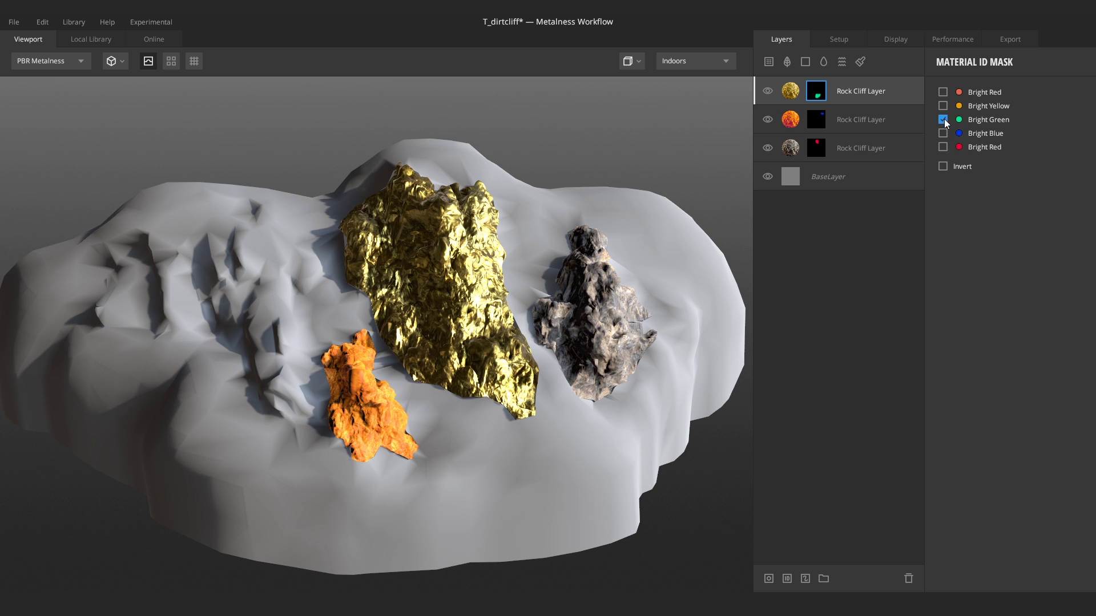
click(943, 120)
click(943, 106)
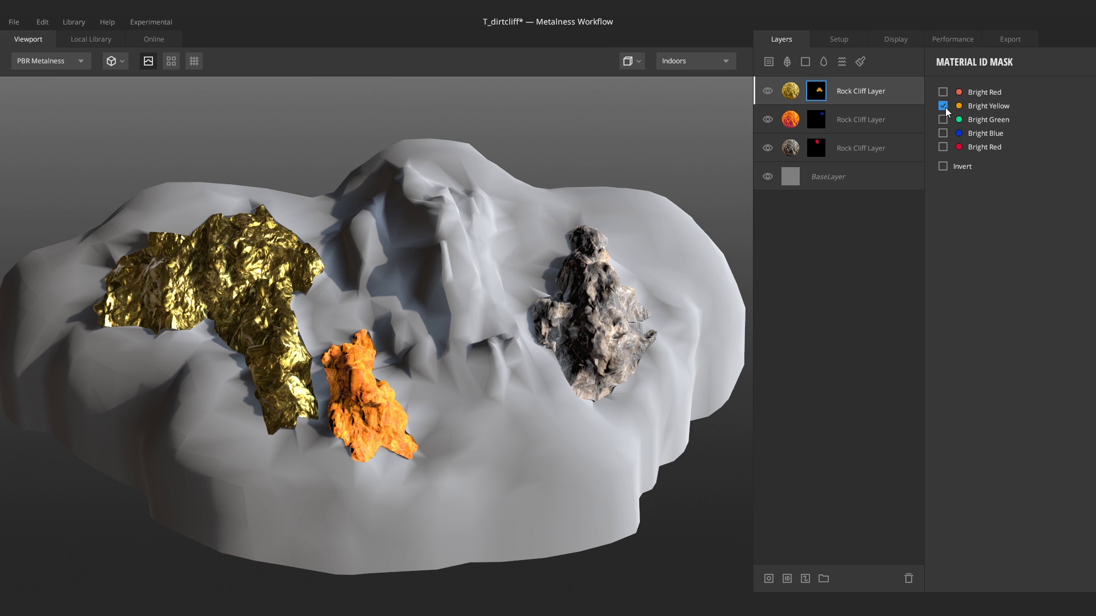
click(790, 91)
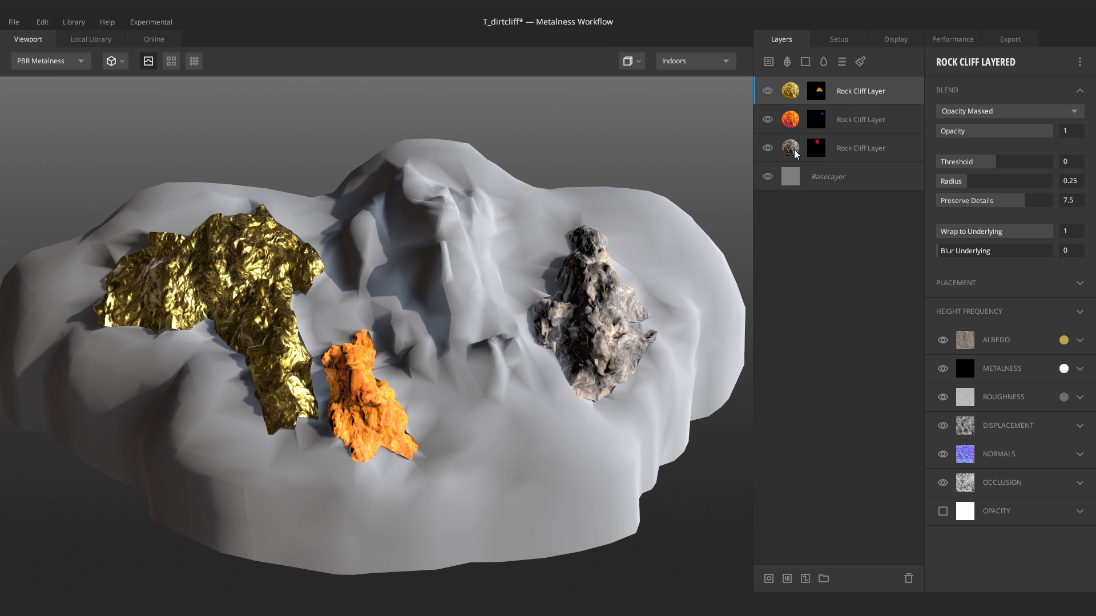
Step: Switch the original gray rock layer's mask from the crimson Bright Red to the first Bright Red ID
click(794, 149)
click(819, 150)
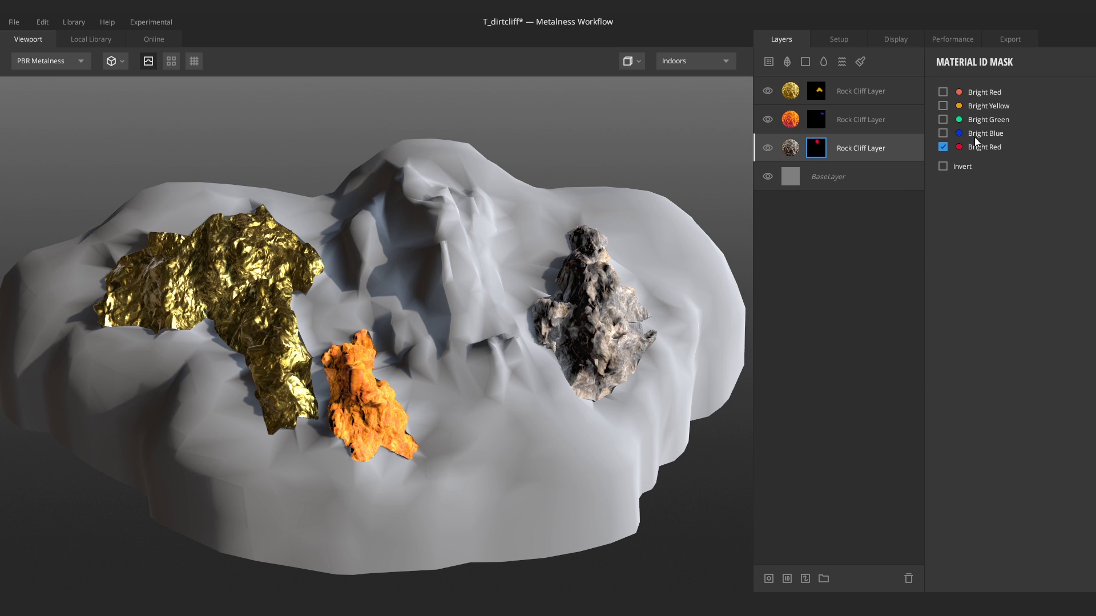
click(942, 147)
click(943, 92)
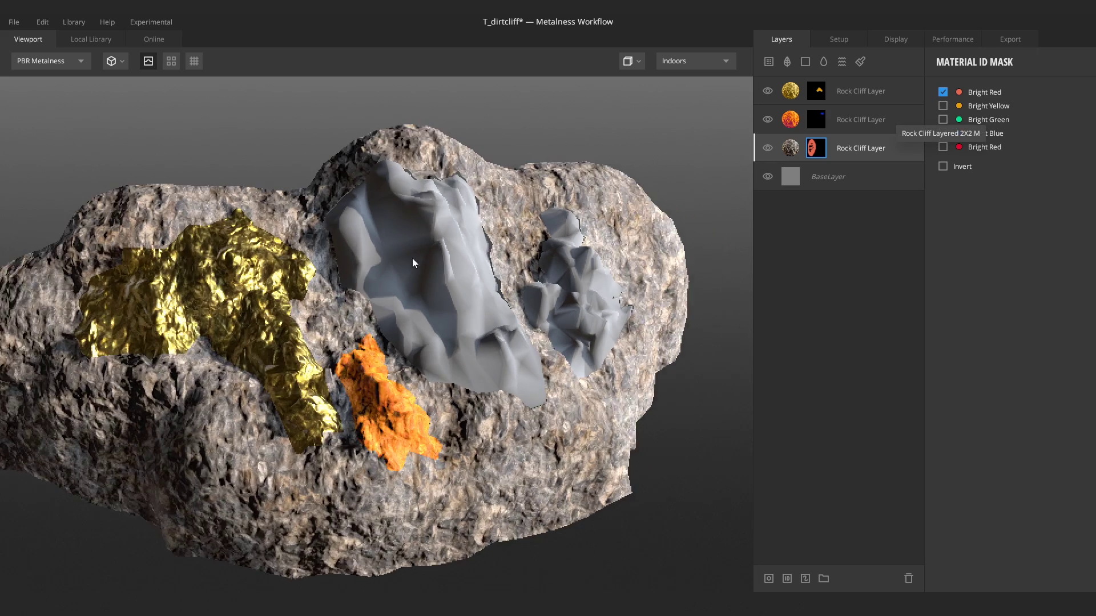
Step: Duplicate the orange layer and assign the copy's material ID mask to Bright Green only
click(783, 128)
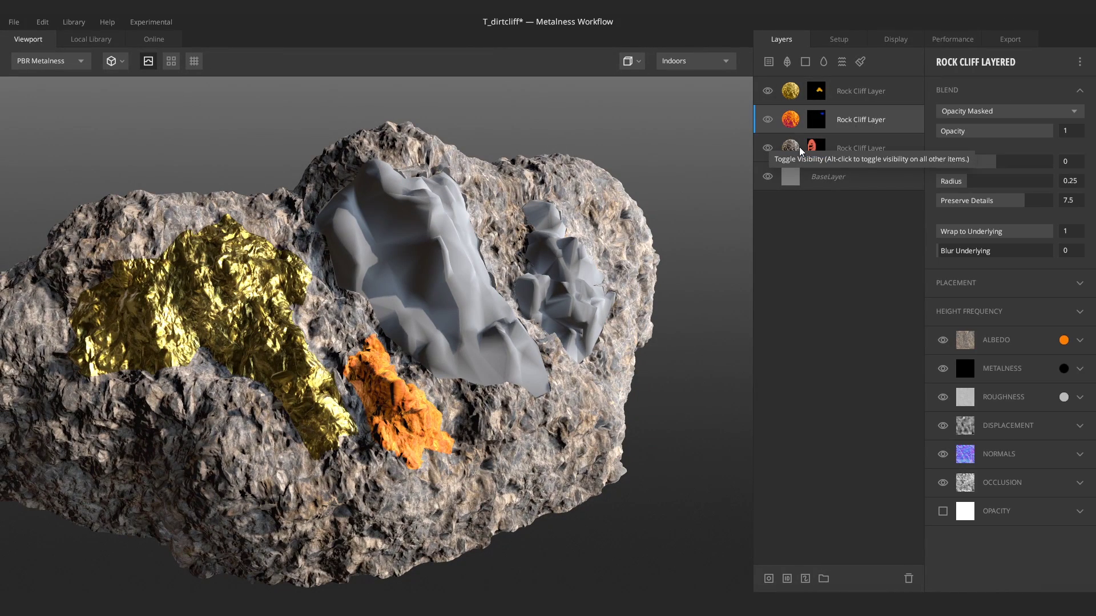
key(ctrl+d)
click(816, 119)
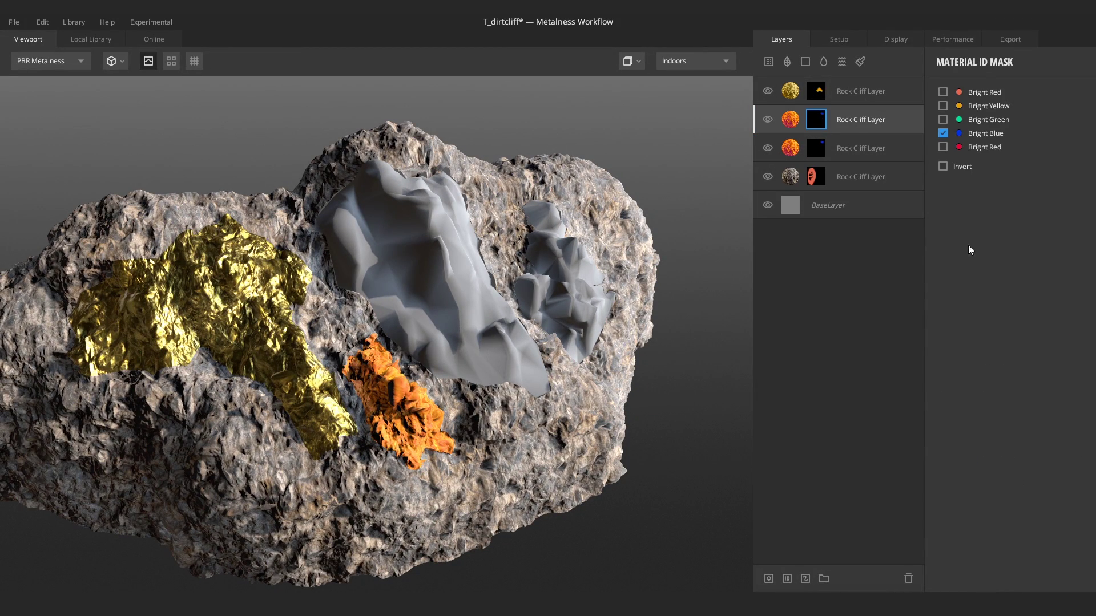
click(942, 133)
click(943, 119)
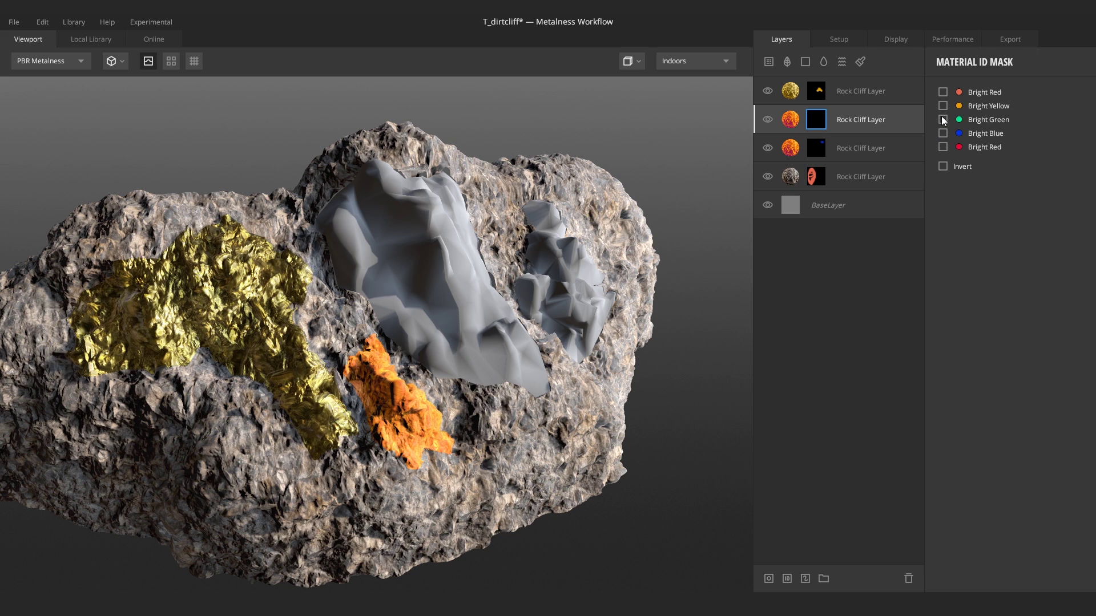
click(943, 133)
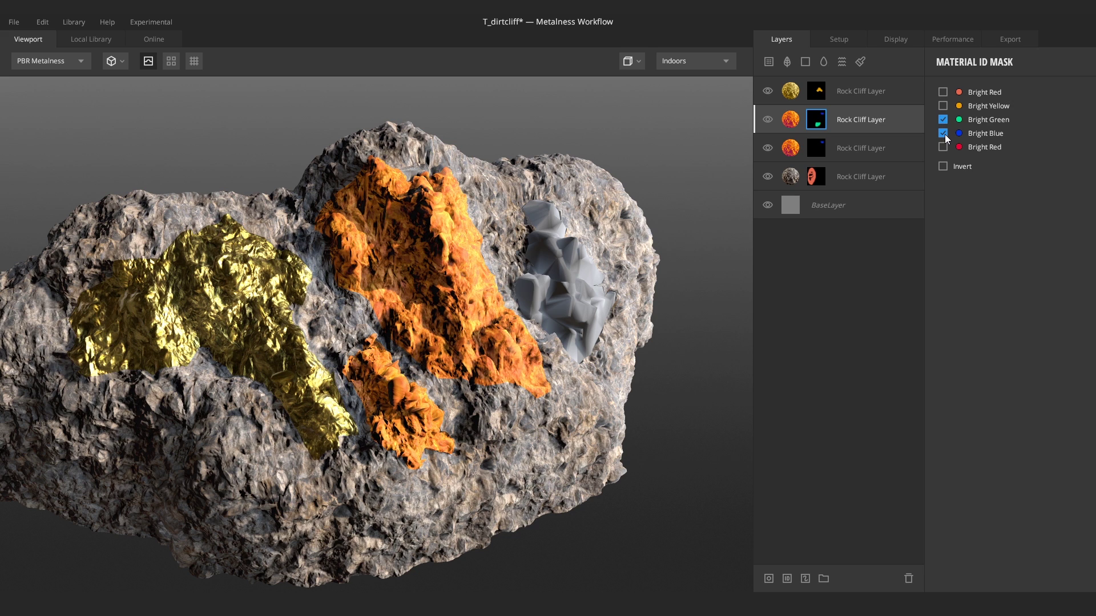
click(942, 133)
click(943, 106)
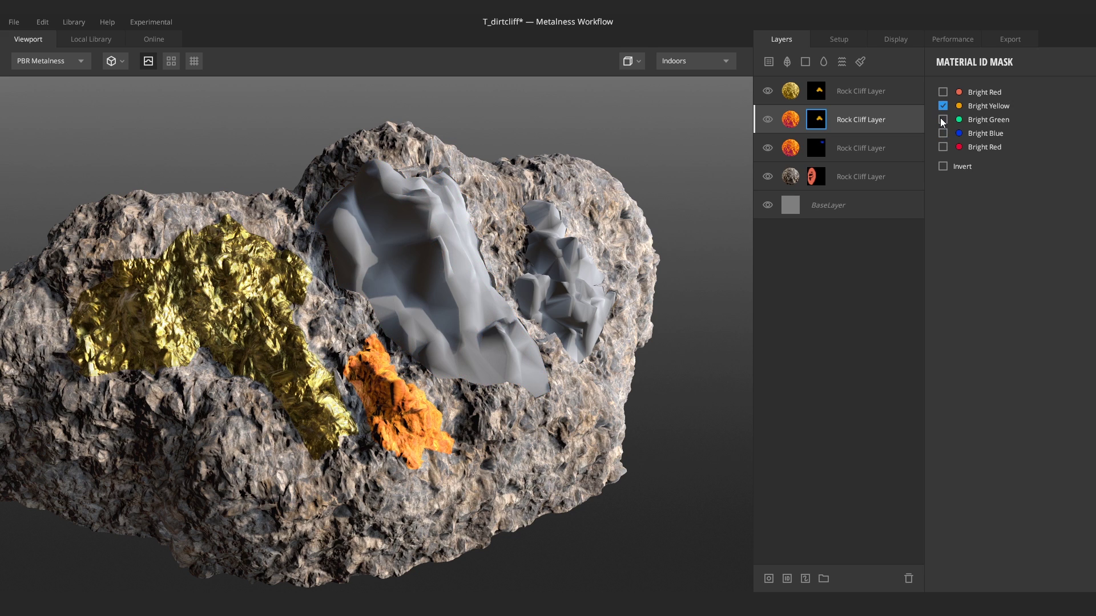
click(942, 105)
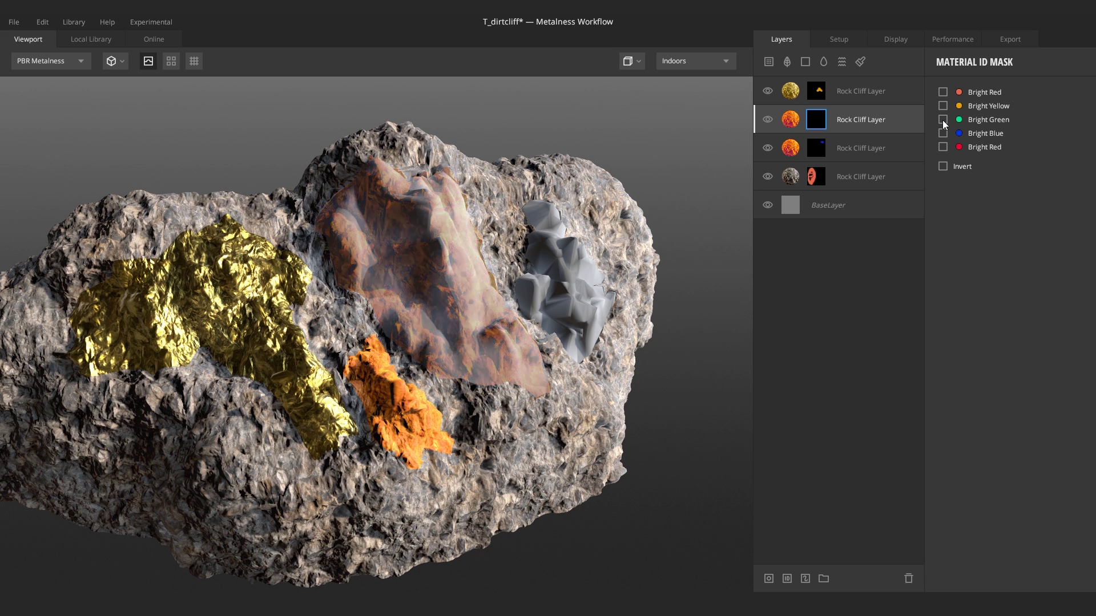
Step: Set the albedo color of the Bright Green-masked layer to a saturated purple
click(797, 125)
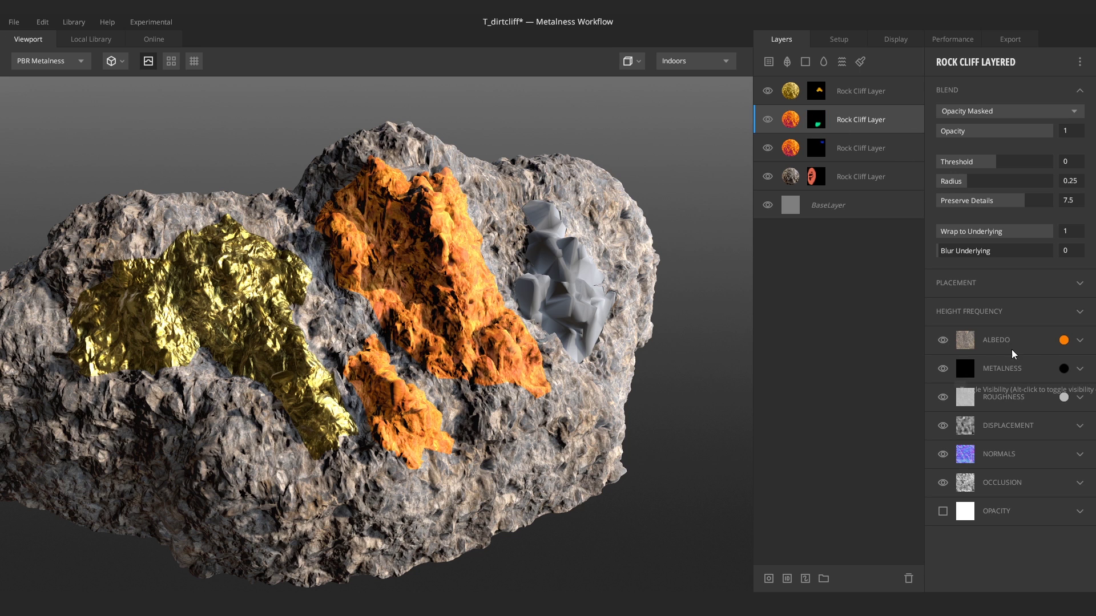
click(1063, 340)
drag(462, 293, 479, 295)
click(548, 283)
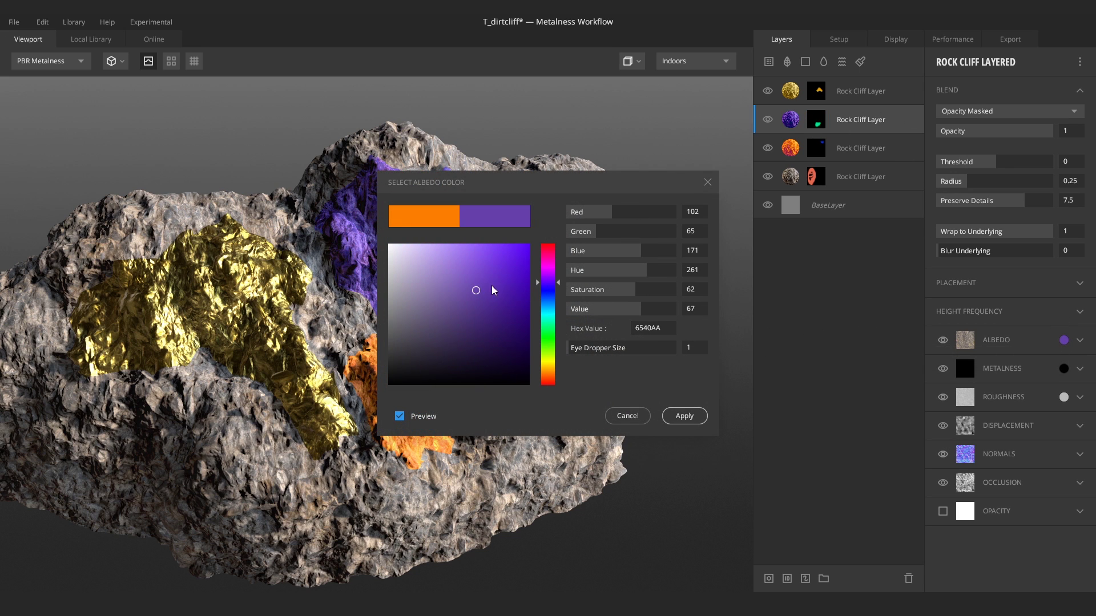
click(491, 275)
click(683, 416)
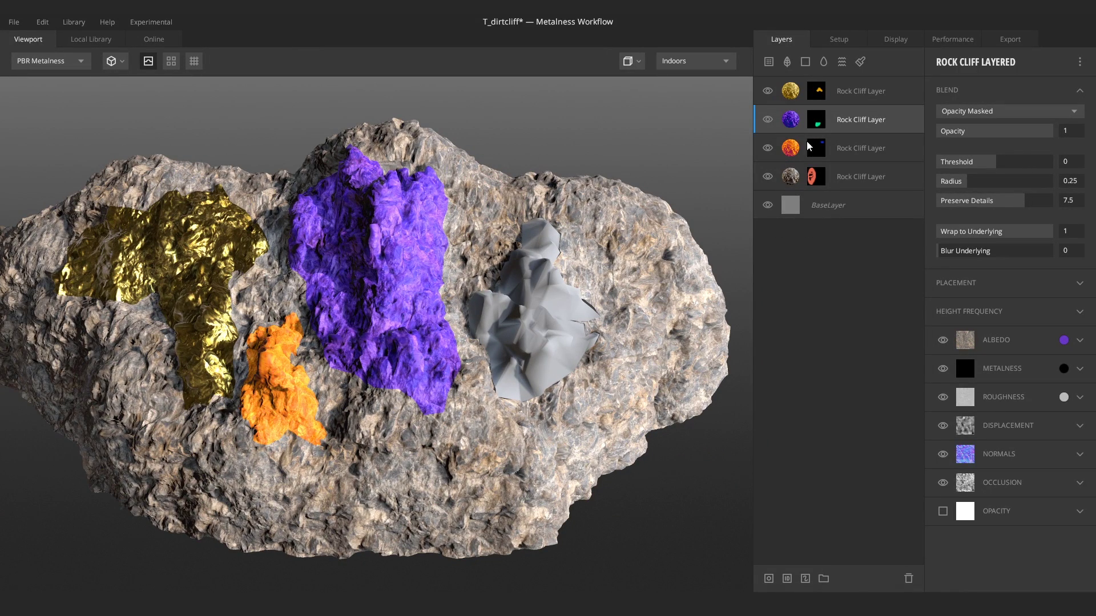
Step: Duplicate the purple rock layer and assign the copy's material ID mask to the crimson Bright Red only
key(ctrl+d)
click(817, 121)
click(943, 120)
click(941, 133)
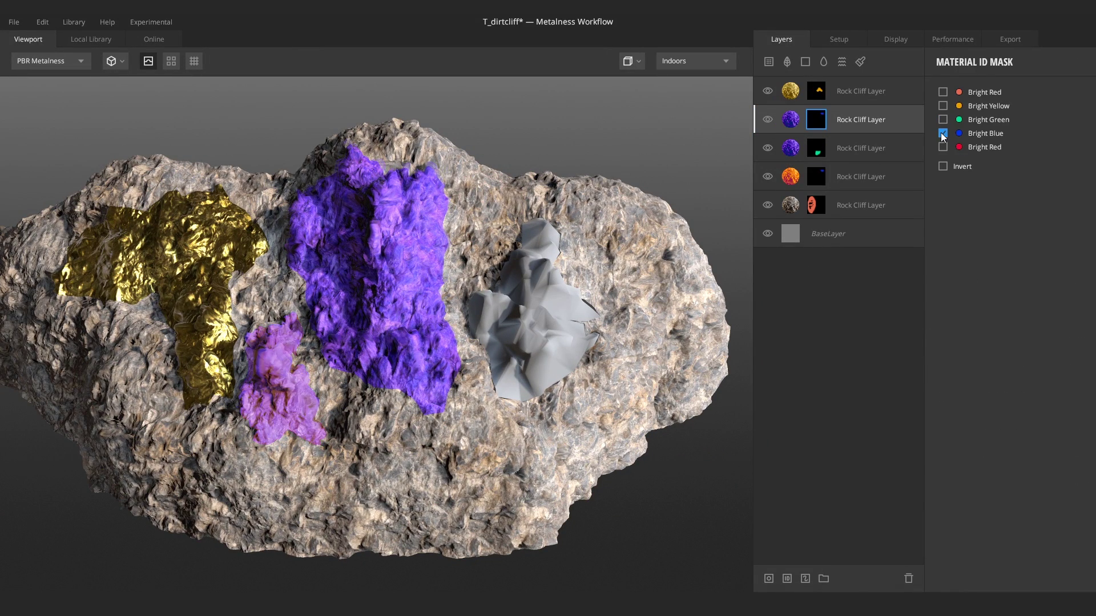
click(940, 132)
click(941, 105)
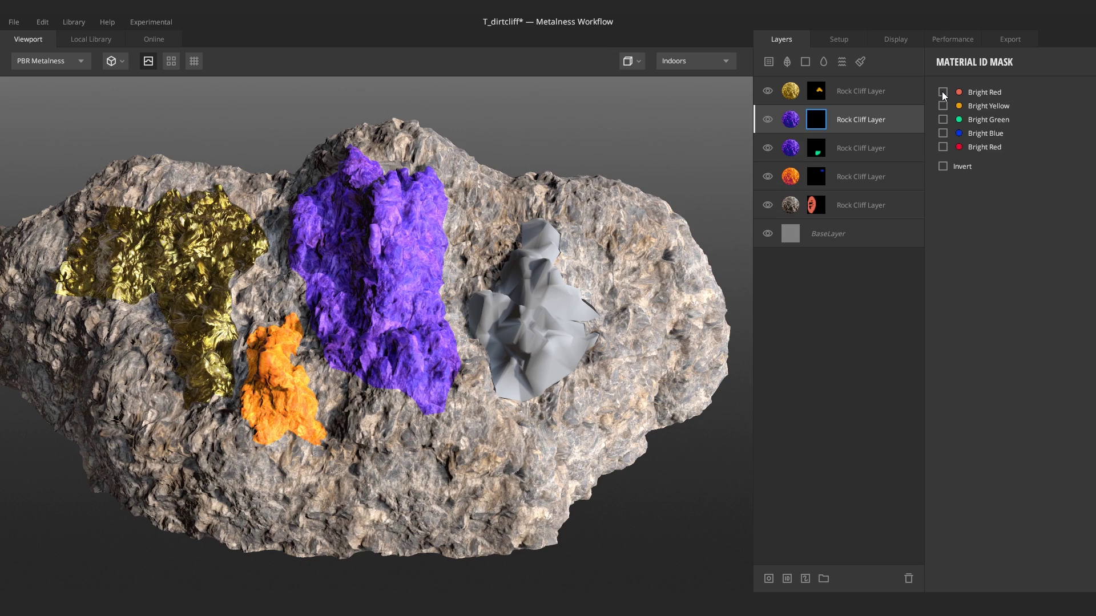
click(943, 106)
click(943, 148)
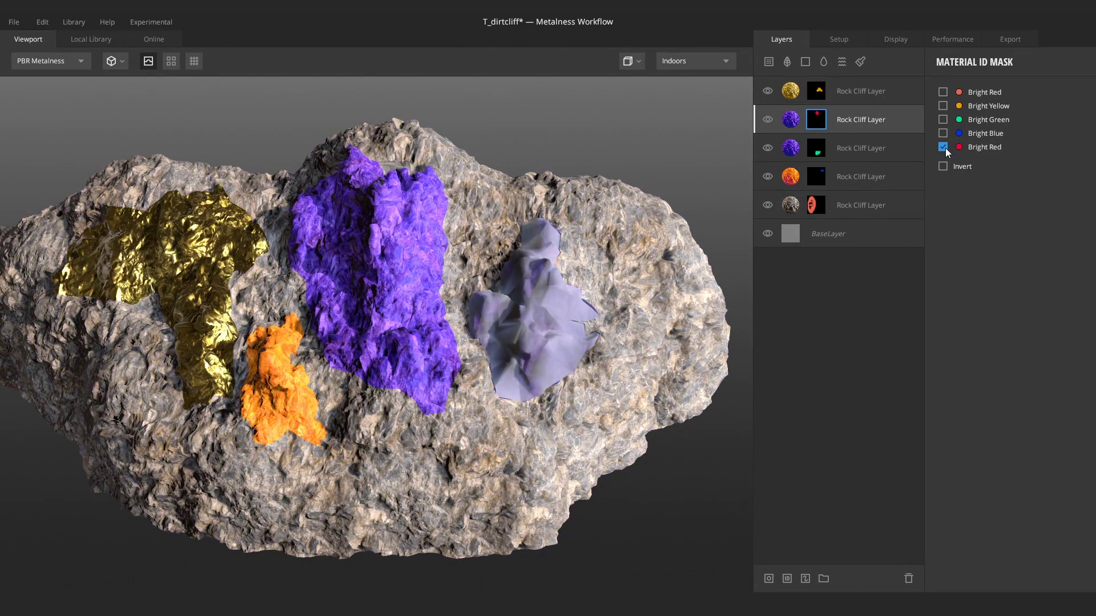
Step: Set the albedo color of the crimson Bright Red-masked layer to dark navy blue, hex 1B2151
click(790, 117)
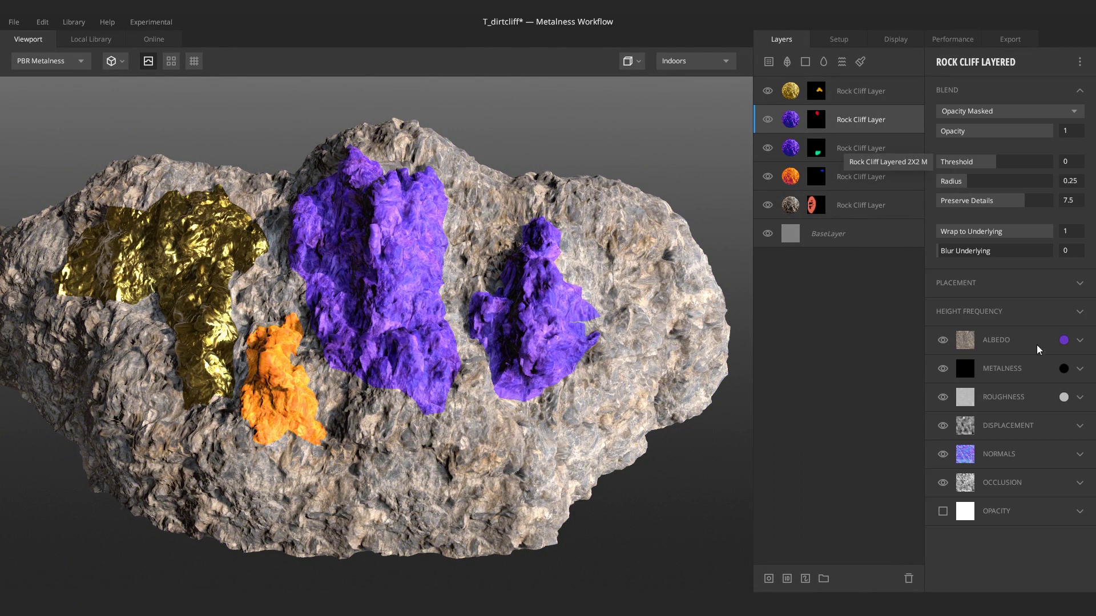
click(1063, 340)
click(446, 284)
drag(431, 289, 482, 340)
click(551, 292)
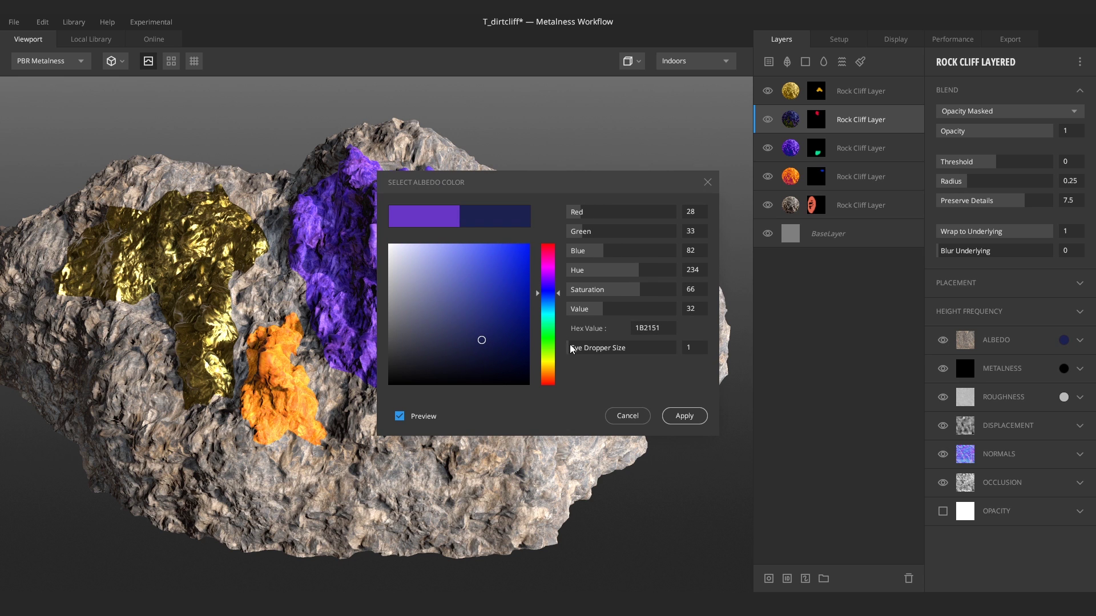
click(688, 415)
Step: Cycle the viewport through the texture channels to Material ID and examine the color regions on the cliff
key(c)
key(c)
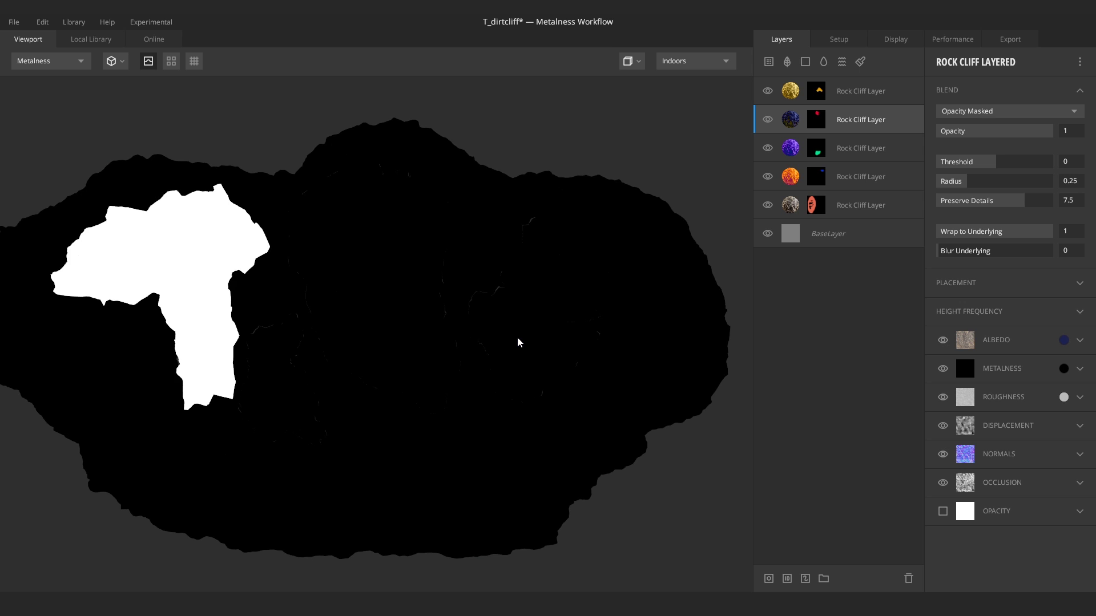
key(c)
key(c)
key(c)
key(c)
key(c)
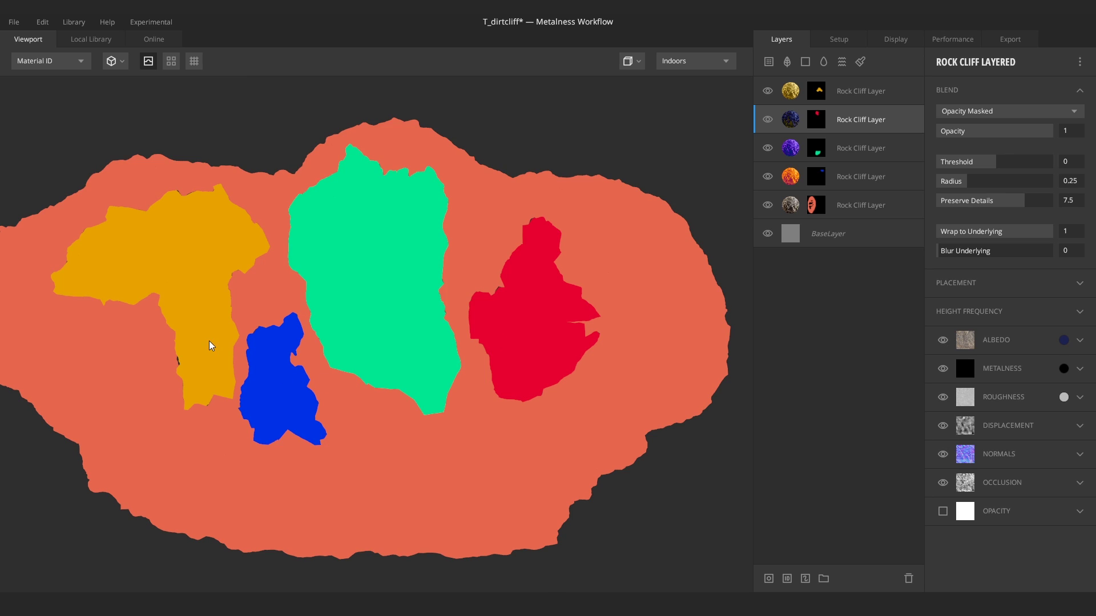
drag(209, 340, 269, 336)
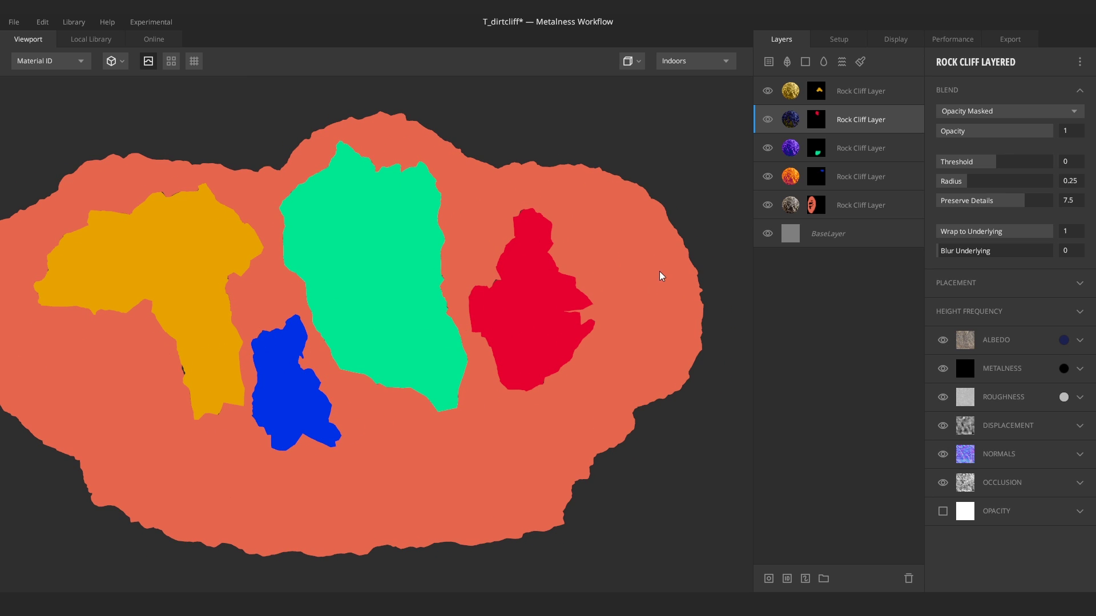
drag(659, 272, 491, 336)
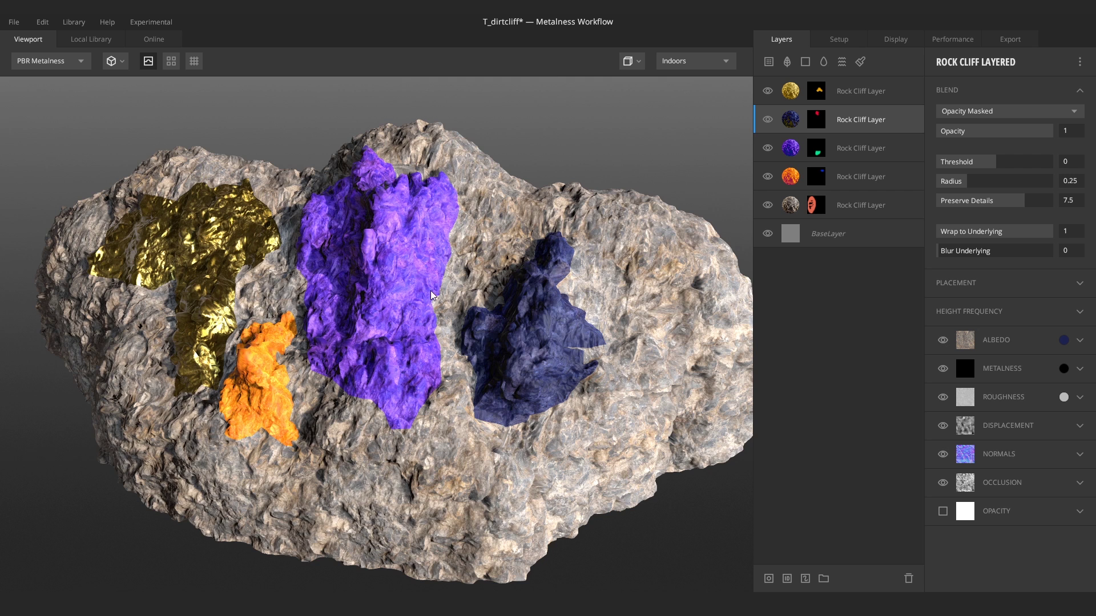
Step: Inspect the textured cliff from several angles and compare its masked regions with the color ID model in Blender
drag(430, 290, 433, 334)
right_drag(432, 336, 332, 249)
drag(332, 250, 477, 298)
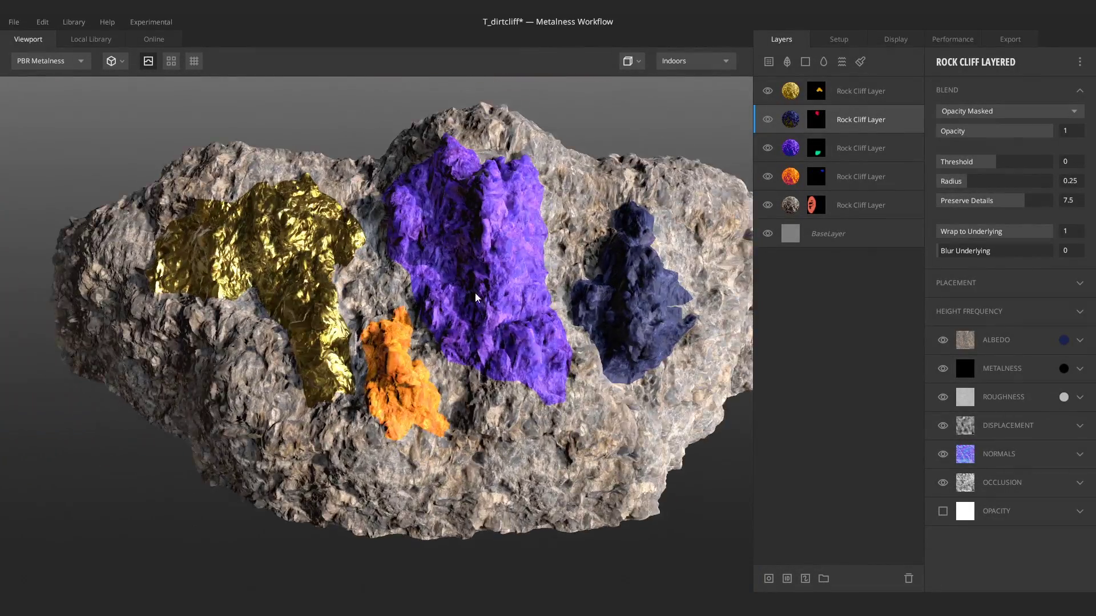
middle_drag(477, 298, 447, 271)
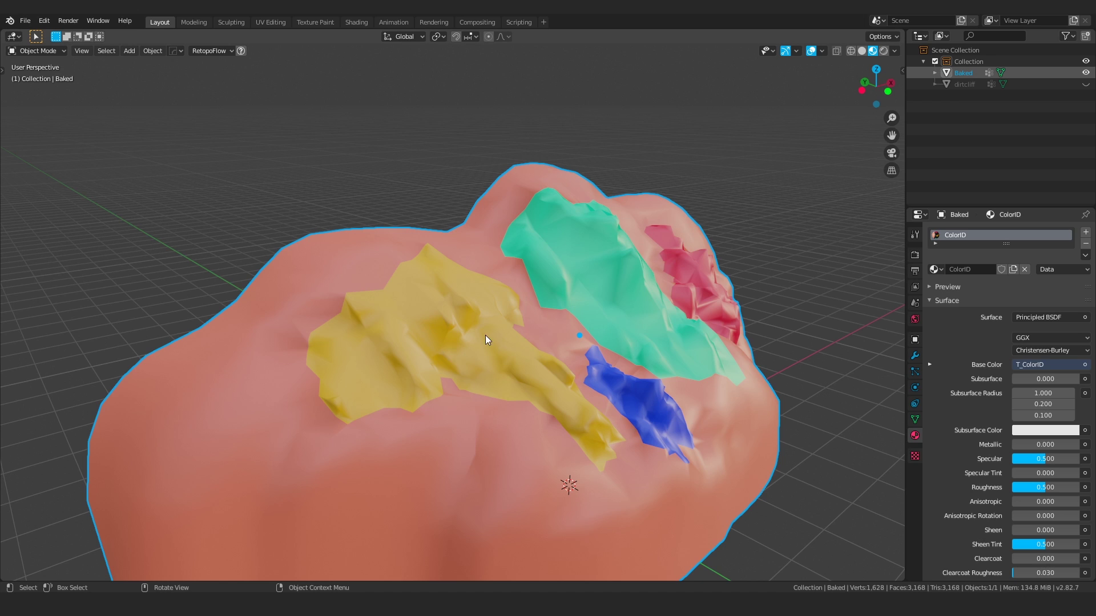
middle_drag(485, 335, 518, 337)
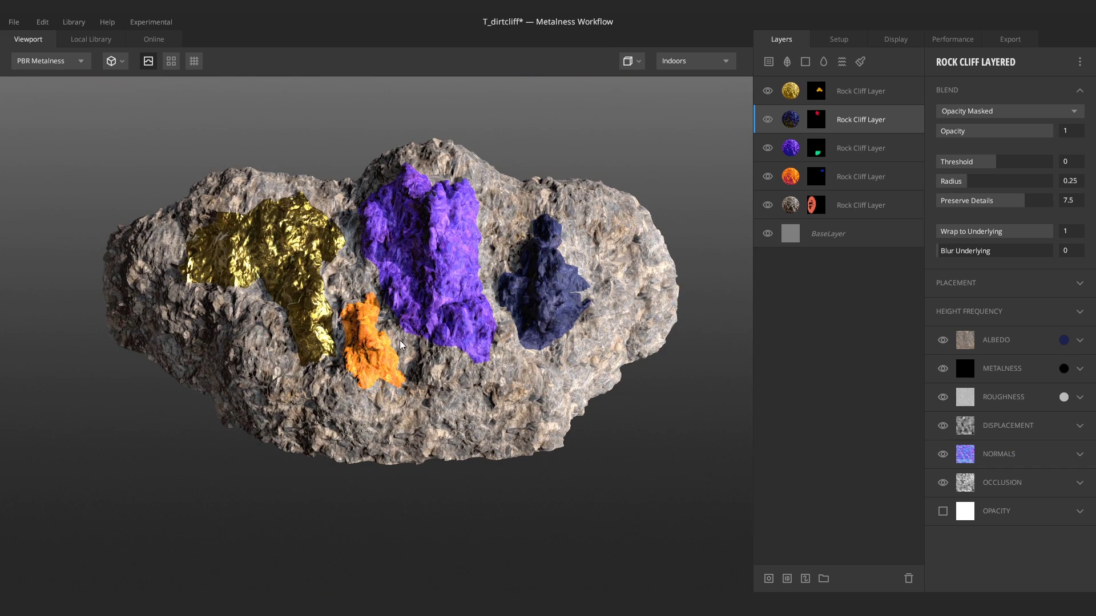
drag(400, 340, 466, 338)
scroll(466, 338, up, 2)
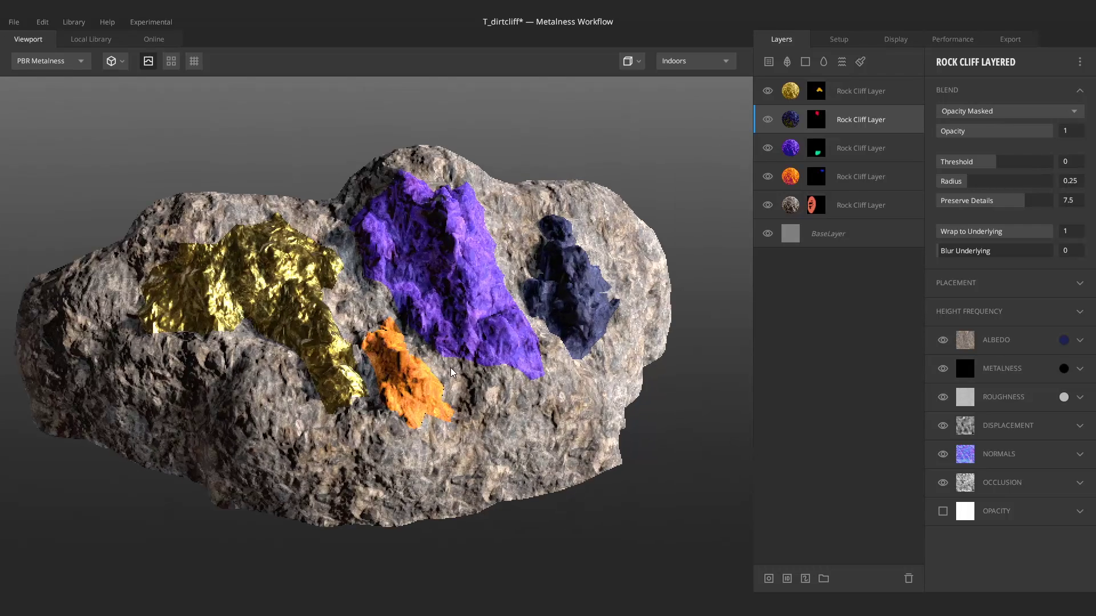